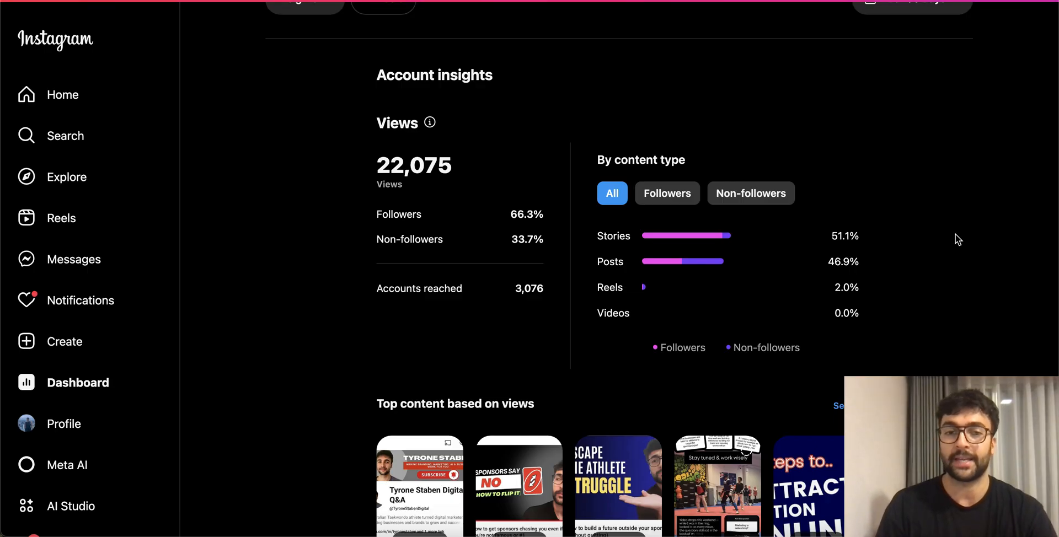
Step: Highlight the followers' share of views and the total views figure in the account insights
{"action": "left_click_drag", "start_coordinate": [547, 214], "coordinate": [500, 215]}
{"action": "left_click", "coordinate": [499, 214]}
{"action": "left_click_drag", "start_coordinate": [464, 163], "coordinate": [366, 165]}
{"action": "left_click", "coordinate": [367, 166]}
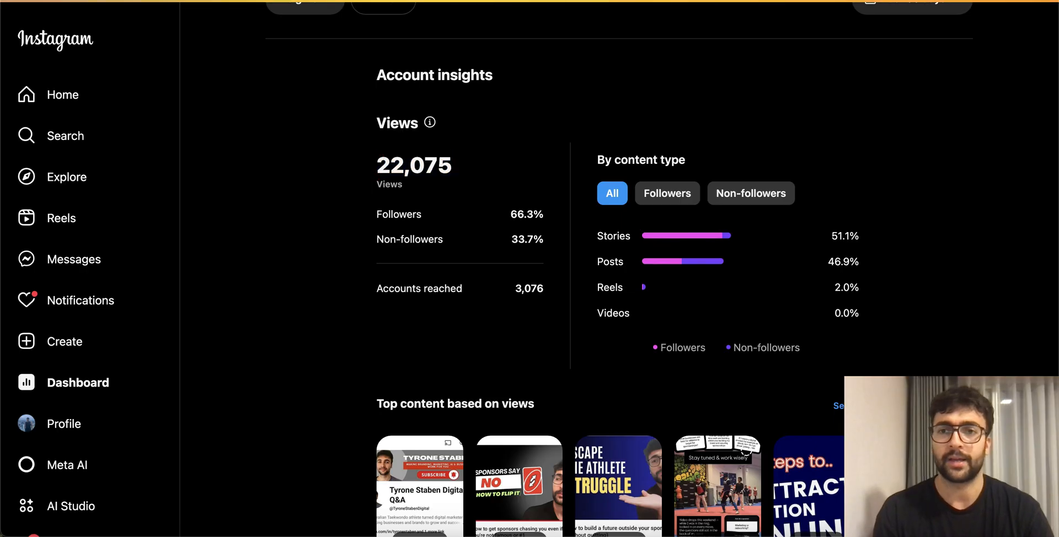
Step: Calculate 22000 x 66% in a new browser tab and return to the Instagram dashboard
{"action": "key", "text": "super+t"}
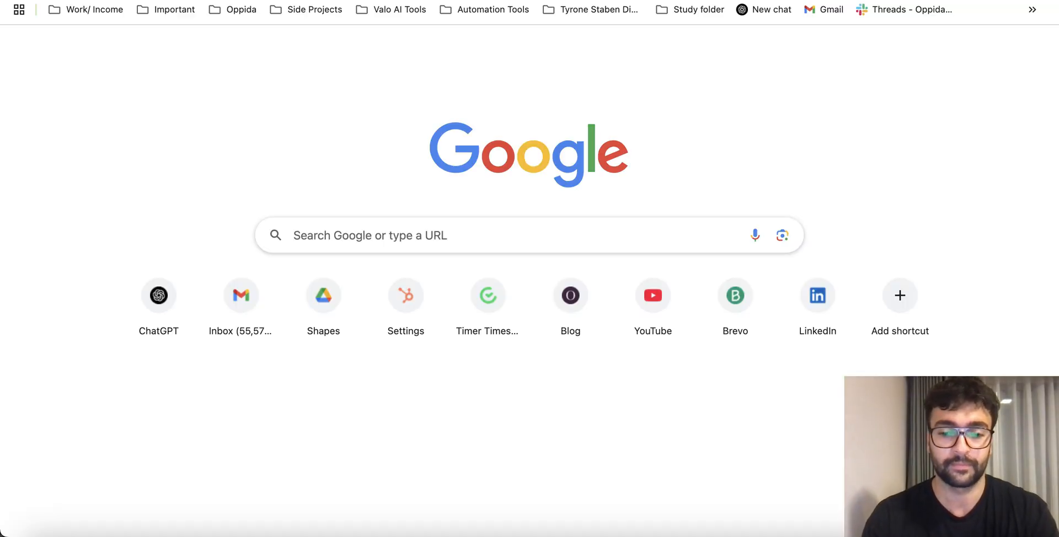
{"action": "type", "text": "22000"}
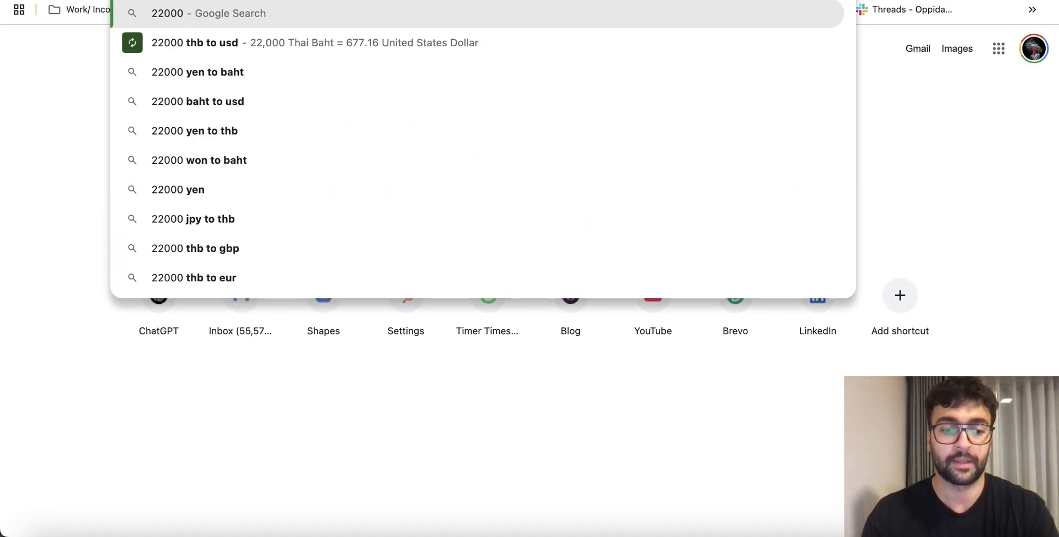
{"action": "type", "text": " x 66%"}
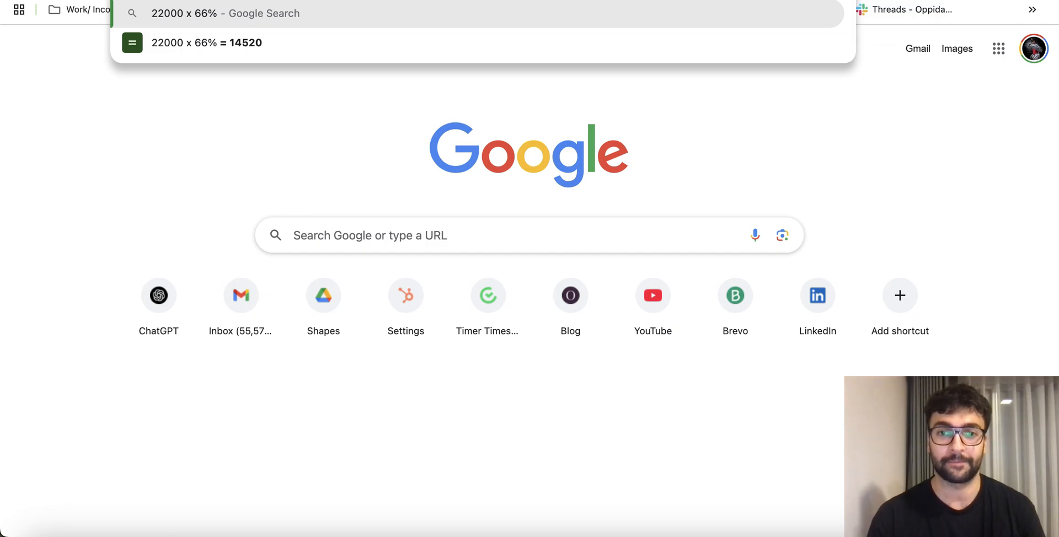
{"action": "left_click", "coordinate": [425, 0]}
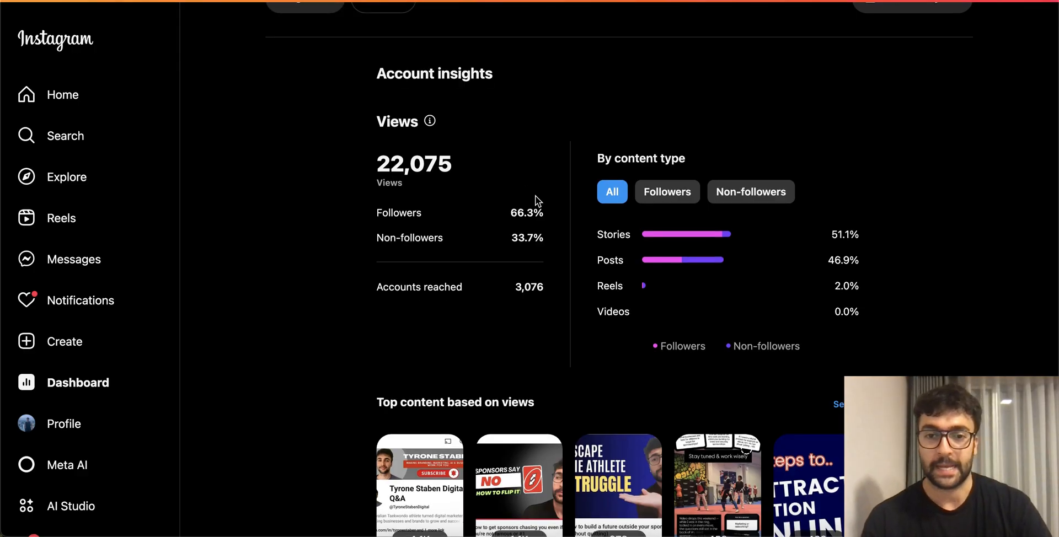
Step: Review the top content by views and highlight the figures in the Interactions section
{"action": "scroll", "coordinate": [544, 220], "scroll_direction": "down", "scroll_amount": 3}
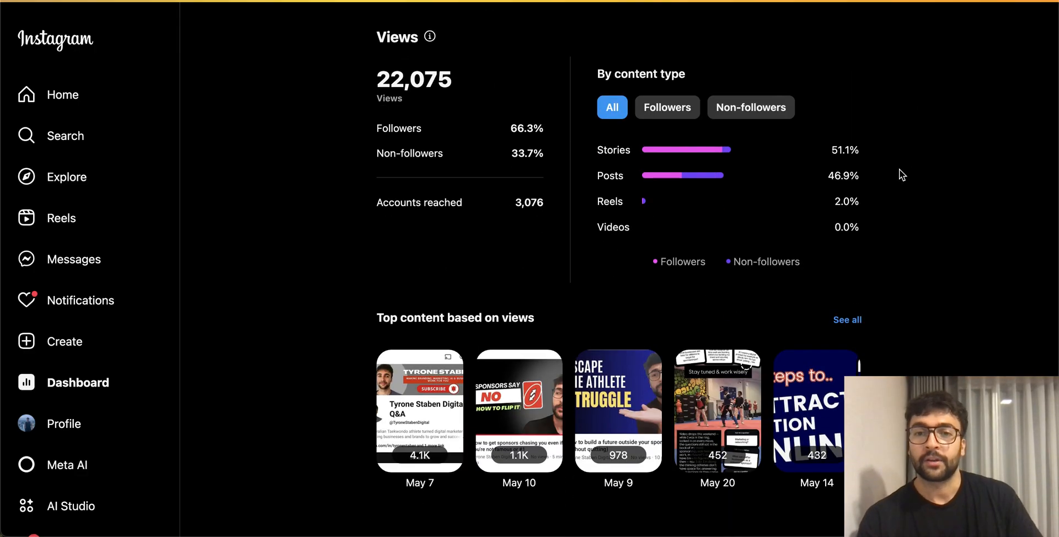
{"action": "scroll", "coordinate": [945, 167], "scroll_direction": "down", "scroll_amount": 4}
{"action": "scroll", "coordinate": [905, 176], "scroll_direction": "down", "scroll_amount": 4}
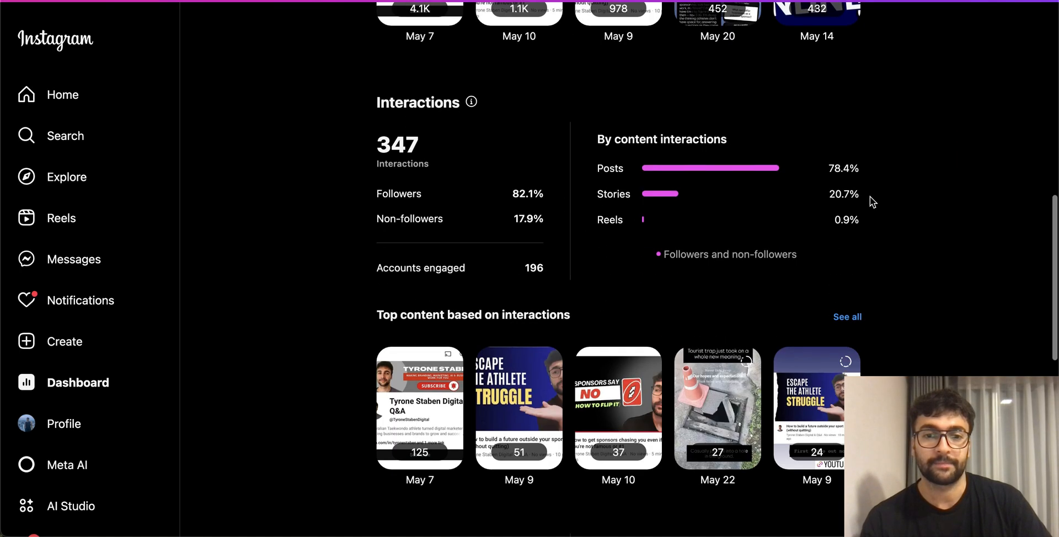
{"action": "scroll", "coordinate": [872, 201], "scroll_direction": "down", "scroll_amount": 1}
{"action": "left_click_drag", "start_coordinate": [872, 148], "coordinate": [676, 149]}
{"action": "left_click_drag", "start_coordinate": [474, 108], "coordinate": [366, 118]}
{"action": "left_click", "coordinate": [366, 118]}
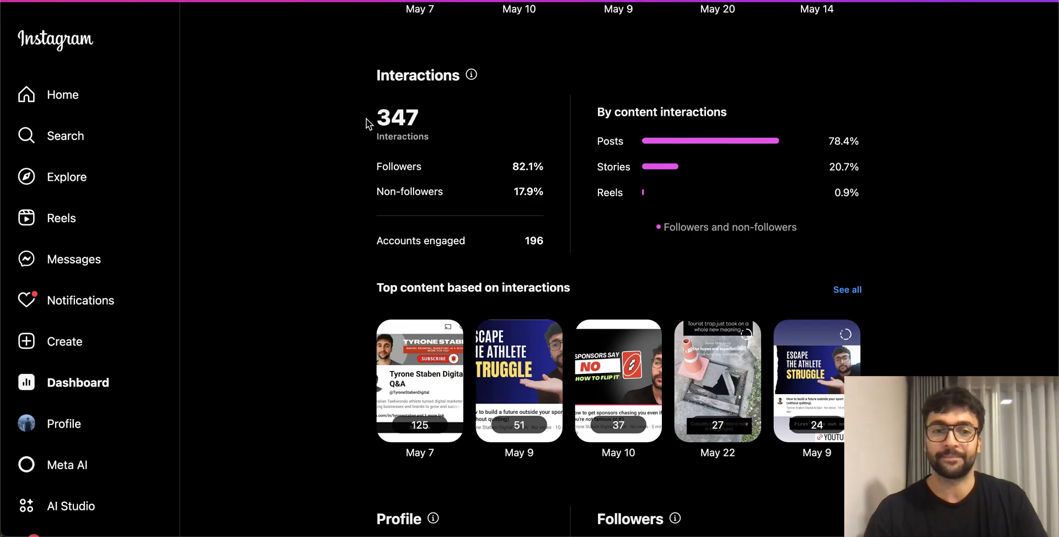
Step: Examine the Profile activity figures and highlight the total number of followers
{"action": "scroll", "coordinate": [366, 118], "scroll_direction": "down", "scroll_amount": 2}
{"action": "scroll", "coordinate": [390, 138], "scroll_direction": "down", "scroll_amount": 3}
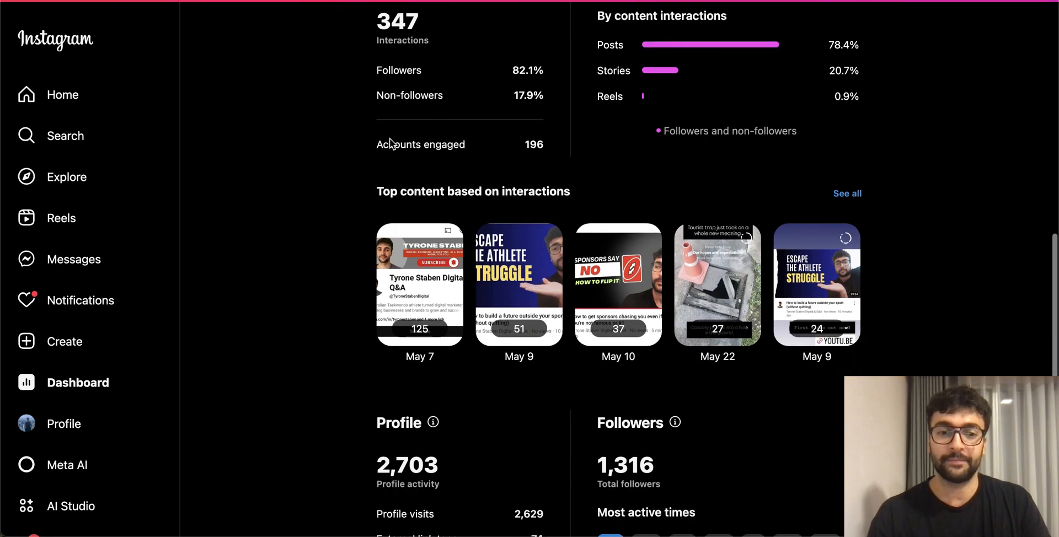
{"action": "scroll", "coordinate": [389, 138], "scroll_direction": "down", "scroll_amount": 5}
{"action": "left_click_drag", "start_coordinate": [373, 181], "coordinate": [445, 276]}
{"action": "left_click", "coordinate": [445, 276]}
{"action": "scroll", "coordinate": [445, 268], "scroll_direction": "down", "scroll_amount": 1}
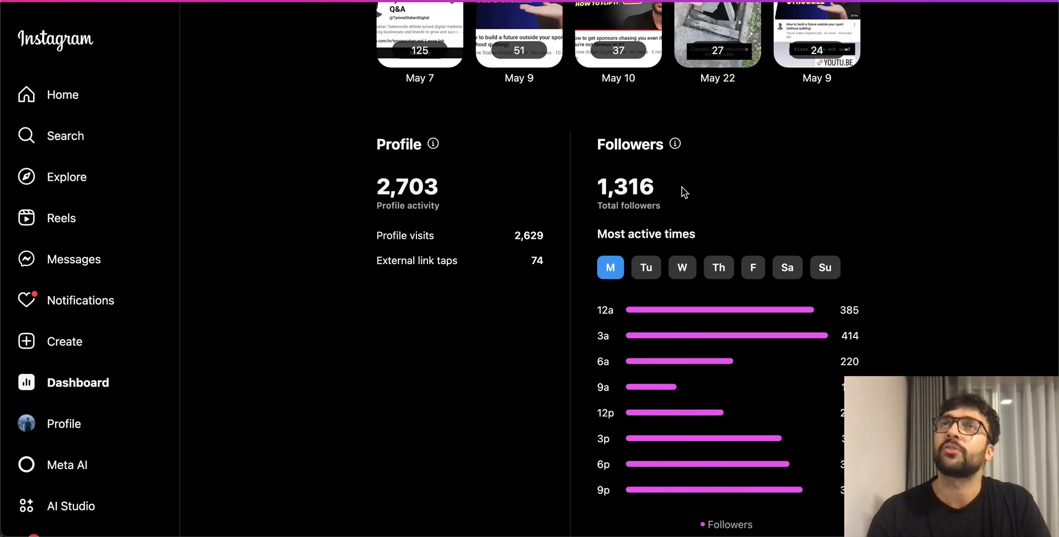
{"action": "left_click_drag", "start_coordinate": [676, 188], "coordinate": [597, 191]}
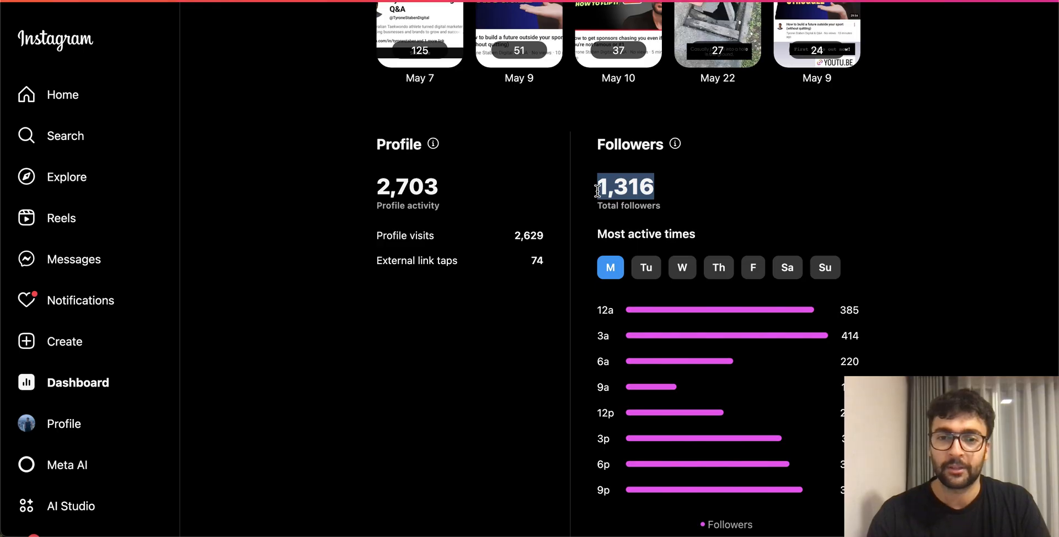
{"action": "left_click", "coordinate": [598, 191]}
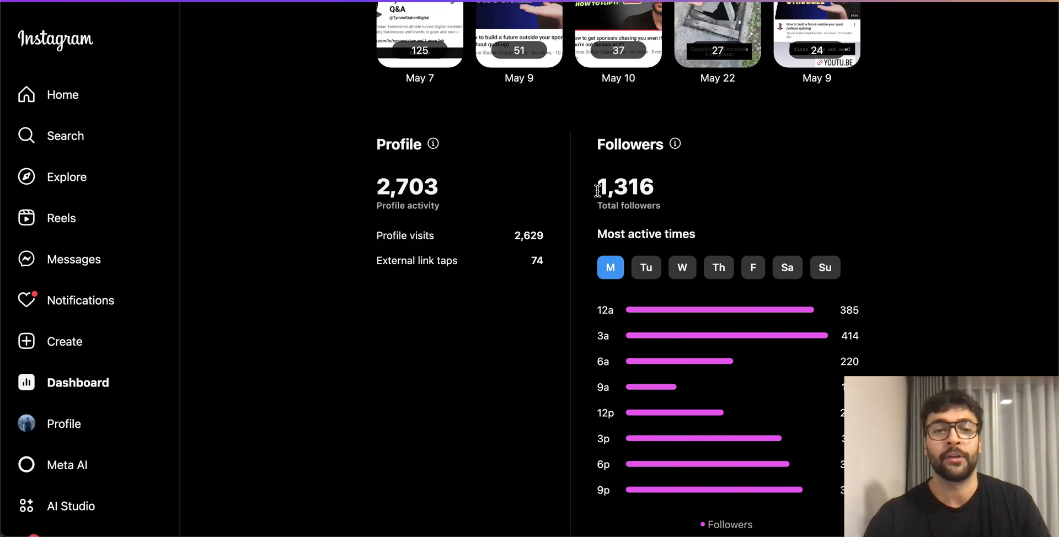
Step: Go through the followers' most active times for each day from Tuesday to Sunday
{"action": "scroll", "coordinate": [591, 185], "scroll_direction": "down", "scroll_amount": 2}
{"action": "scroll", "coordinate": [530, 224], "scroll_direction": "down", "scroll_amount": 3}
{"action": "left_click", "coordinate": [654, 118]}
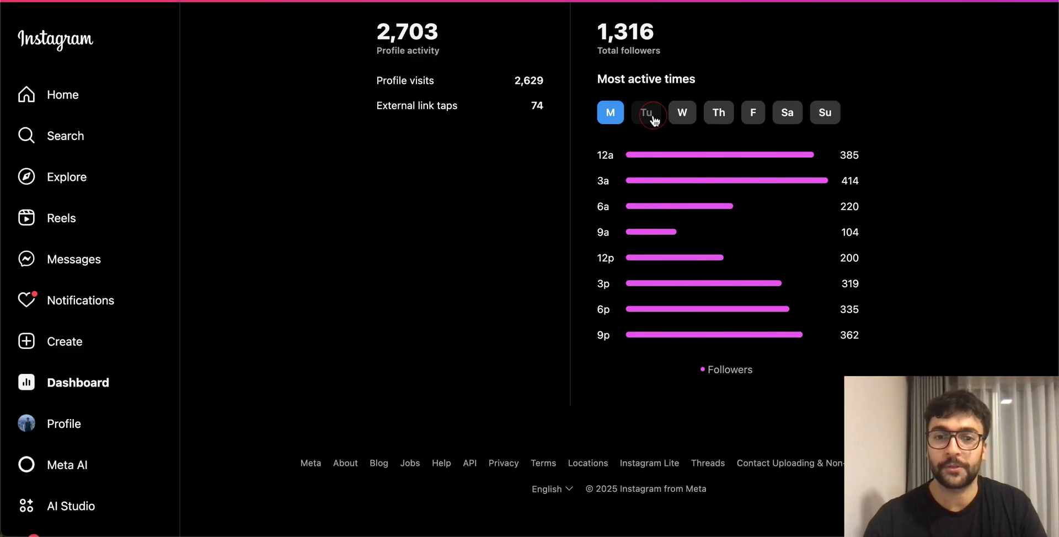
{"action": "left_click", "coordinate": [683, 113]}
{"action": "left_click", "coordinate": [718, 113]}
{"action": "left_click", "coordinate": [752, 114]}
{"action": "left_click", "coordinate": [786, 112]}
{"action": "left_click", "coordinate": [826, 115]}
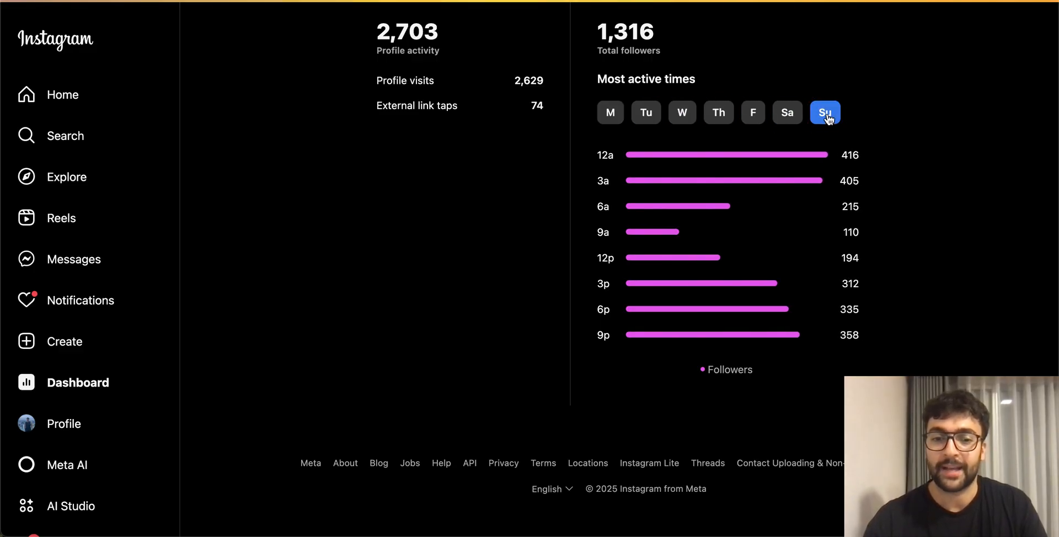
Step: Capture a screenshot of the account insights' Views section, including the breakdown by content type
{"action": "scroll", "coordinate": [712, 196], "scroll_direction": "up", "scroll_amount": 15}
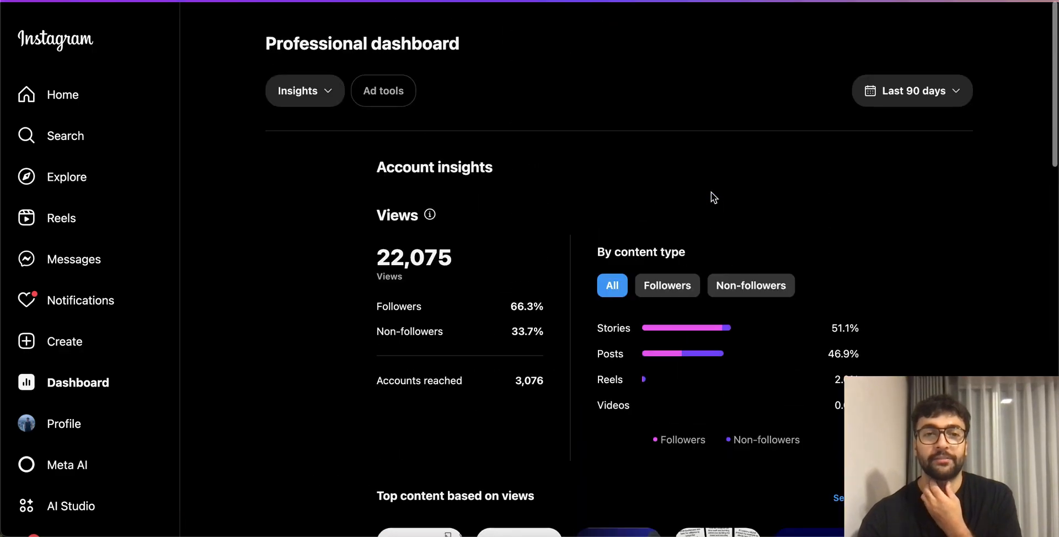
{"action": "scroll", "coordinate": [711, 196], "scroll_direction": "down", "scroll_amount": 3}
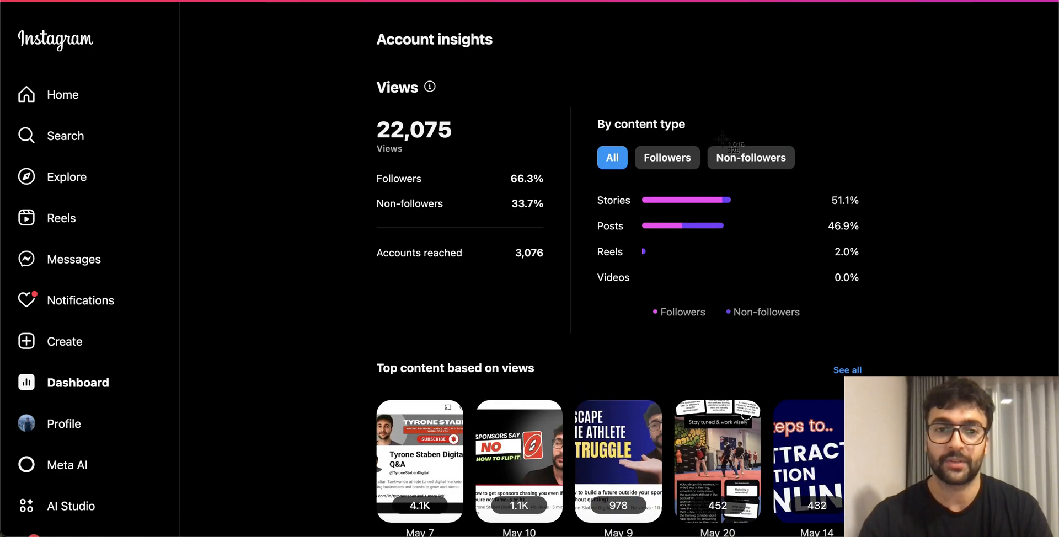
{"action": "left_click_drag", "start_coordinate": [348, 24], "coordinate": [902, 348]}
Step: Capture a screenshot of the Interactions section with its breakdown by content interactions
{"action": "scroll", "coordinate": [803, 280], "scroll_direction": "down", "scroll_amount": 7}
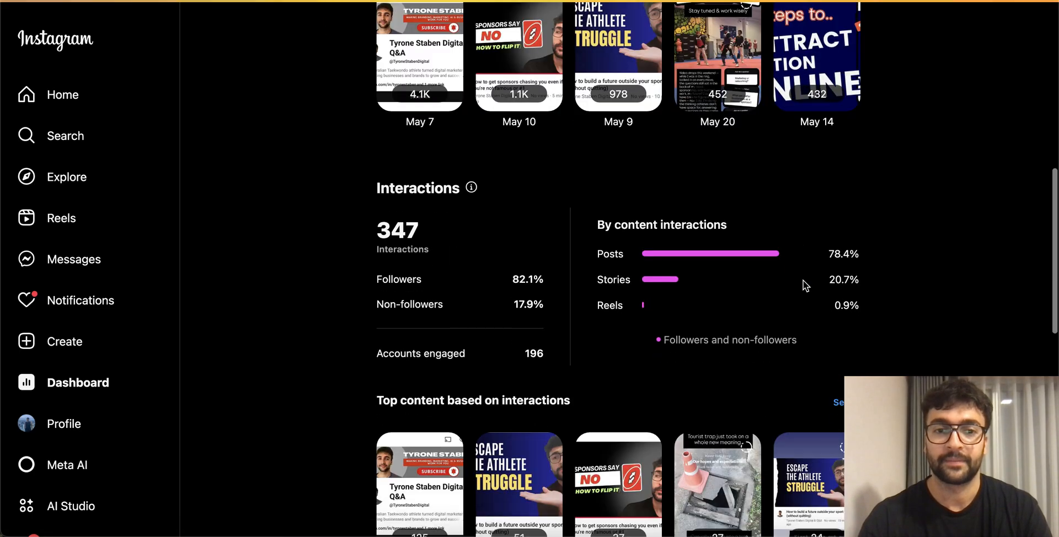
{"action": "scroll", "coordinate": [803, 284], "scroll_direction": "down", "scroll_amount": 3}
{"action": "key", "text": "super+shift+4"}
{"action": "left_click_drag", "start_coordinate": [340, 68], "coordinate": [912, 287]}
Step: Capture a screenshot of the Profile and Followers sections, including the Sunday active times chart
{"action": "scroll", "coordinate": [809, 213], "scroll_direction": "down", "scroll_amount": 10}
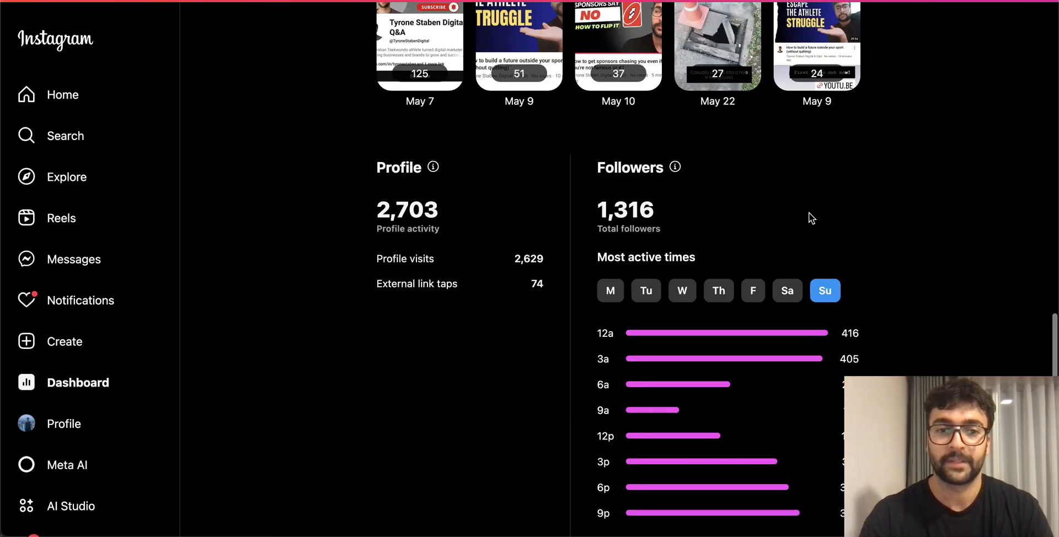
{"action": "scroll", "coordinate": [809, 217], "scroll_direction": "down", "scroll_amount": 4}
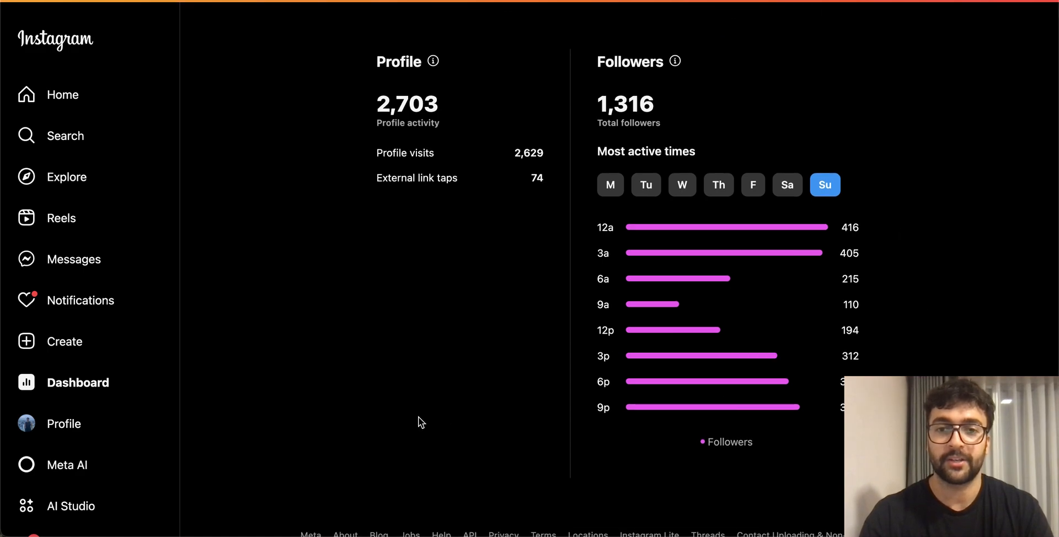
{"action": "scroll", "coordinate": [420, 419], "scroll_direction": "down", "scroll_amount": 2}
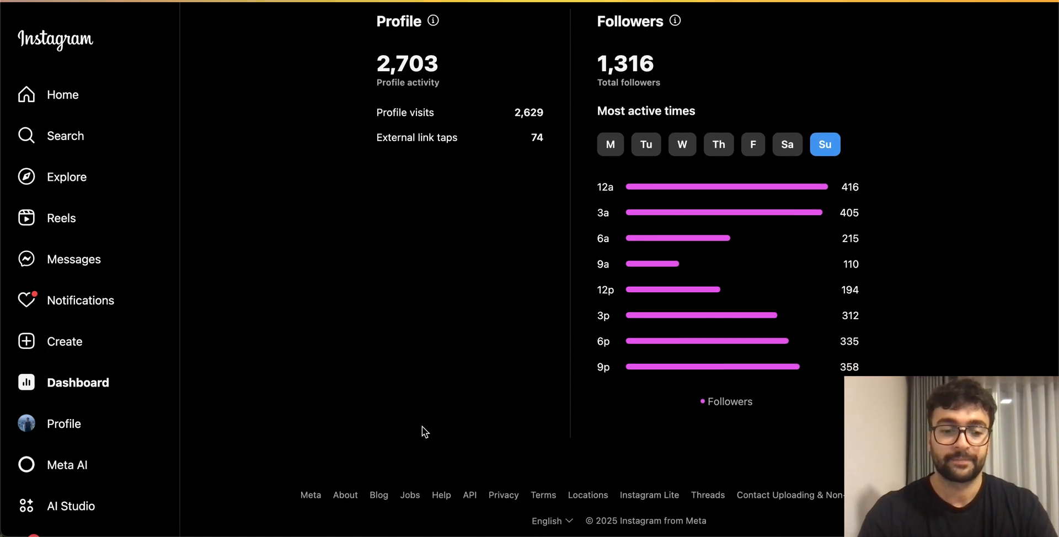
{"action": "key", "text": "super+shift+4"}
{"action": "left_click_drag", "start_coordinate": [366, 10], "coordinate": [884, 431]}
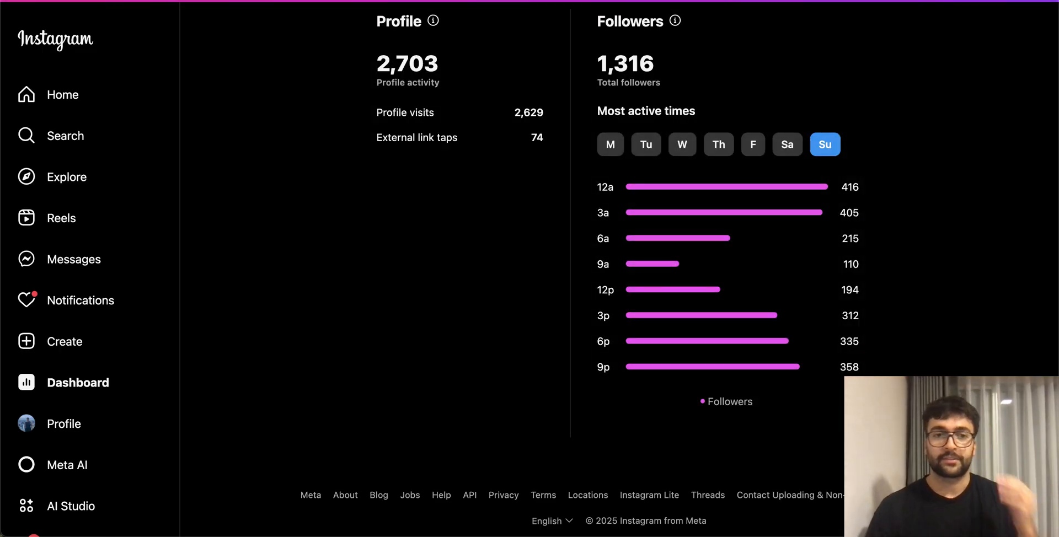
Step: Switch to ChatGPT, start a new chat and collapse the chat sidebar
{"action": "scroll", "coordinate": [512, 301], "scroll_direction": "up", "scroll_amount": 15}
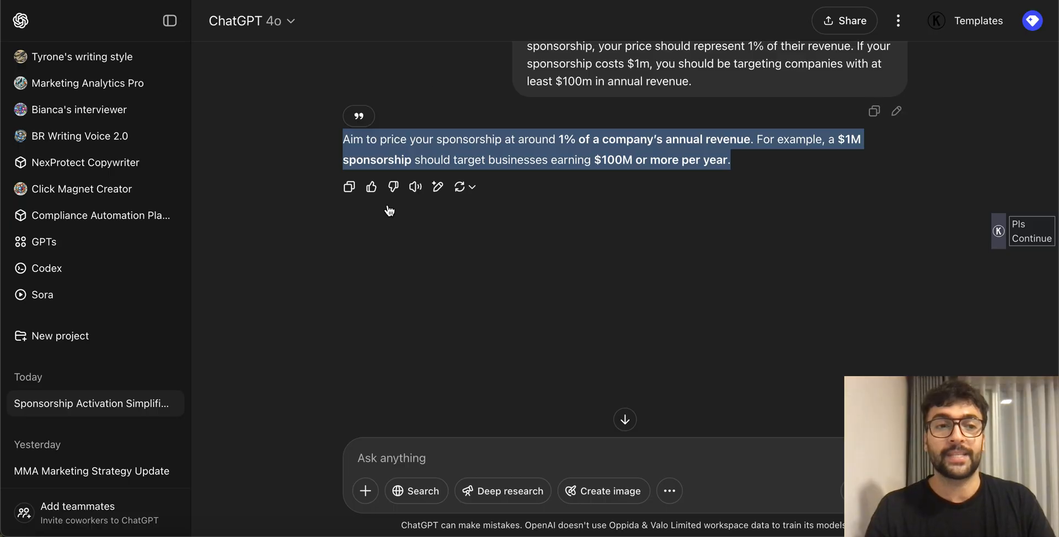
{"action": "left_click", "coordinate": [386, 210]}
{"action": "scroll", "coordinate": [111, 232], "scroll_direction": "up", "scroll_amount": 5}
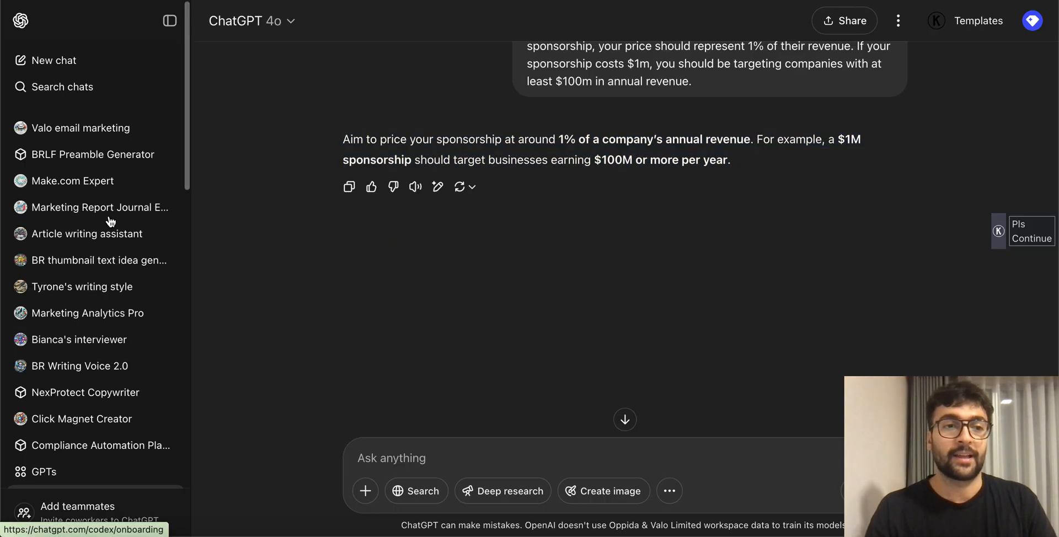
{"action": "left_click", "coordinate": [80, 61]}
{"action": "left_click", "coordinate": [170, 23]}
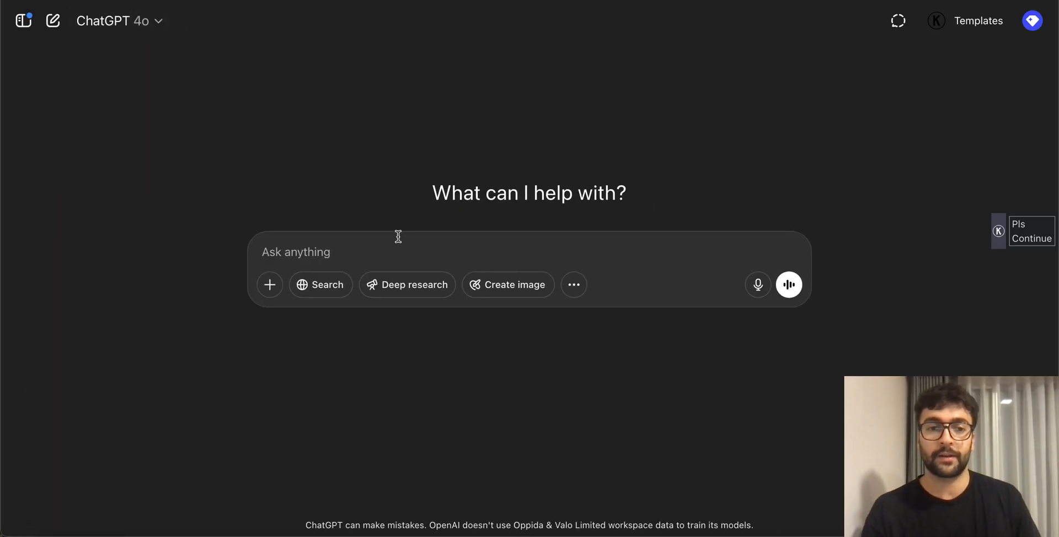
Step: Preview the Desktop screenshots and attach the three taken between 7.29.43 pm and 7.30.01 pm on 2025-05-24 to the chat
{"action": "left_click", "coordinate": [269, 285]}
{"action": "left_click", "coordinate": [307, 253]}
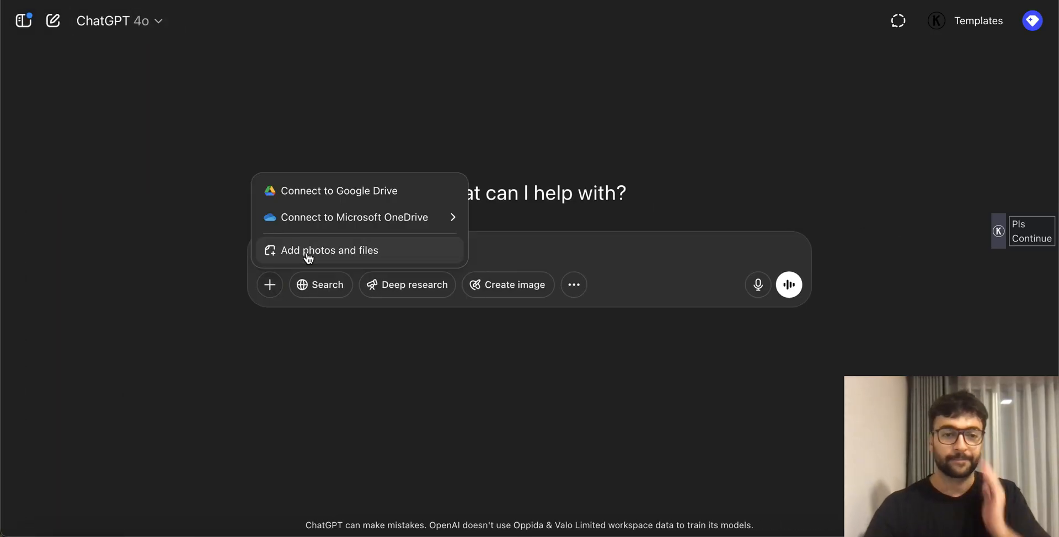
{"action": "left_click", "coordinate": [370, 146]}
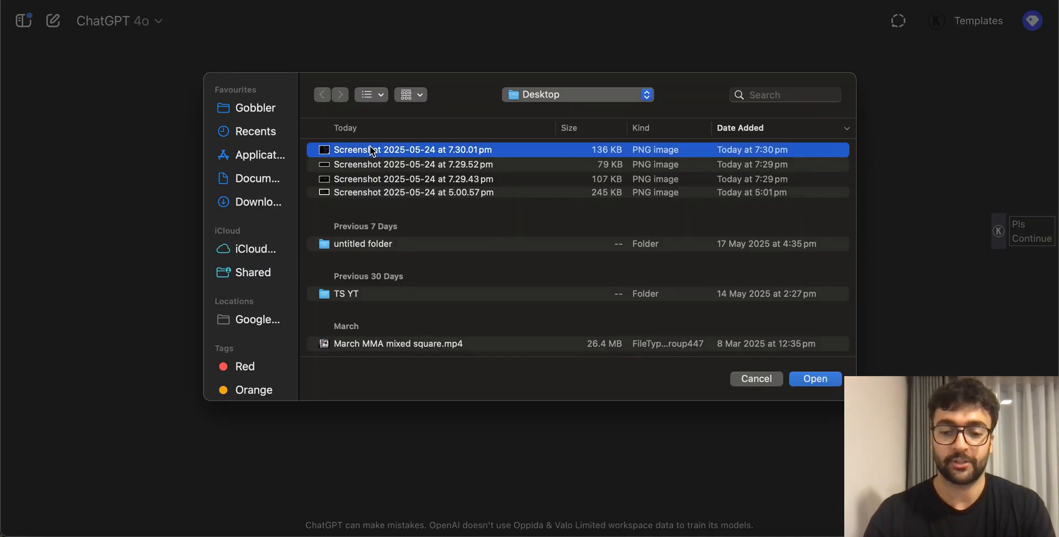
{"action": "key", "text": "space"}
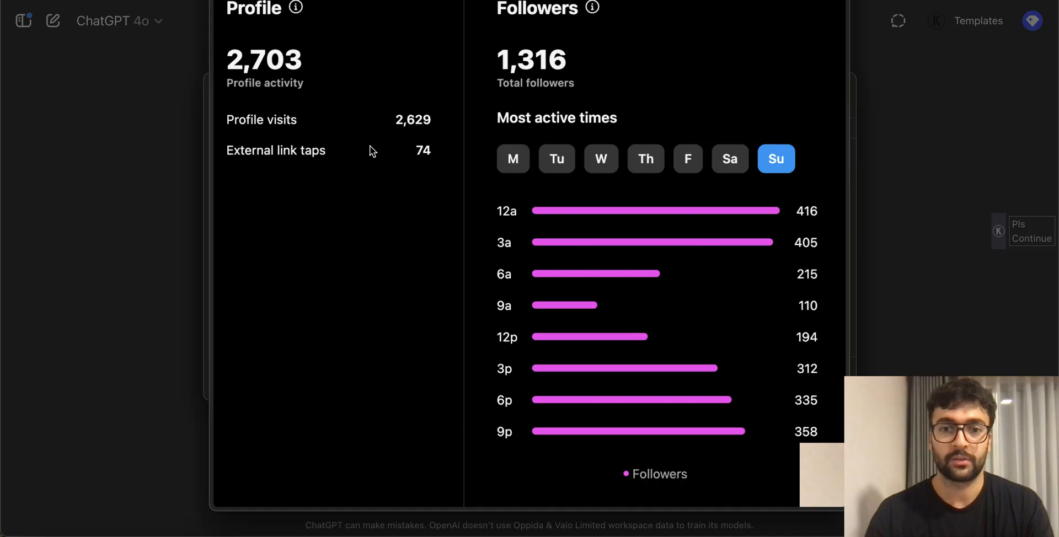
{"action": "key", "text": "Down"}
{"action": "key", "text": "Down"}
{"action": "key", "text": "Down"}
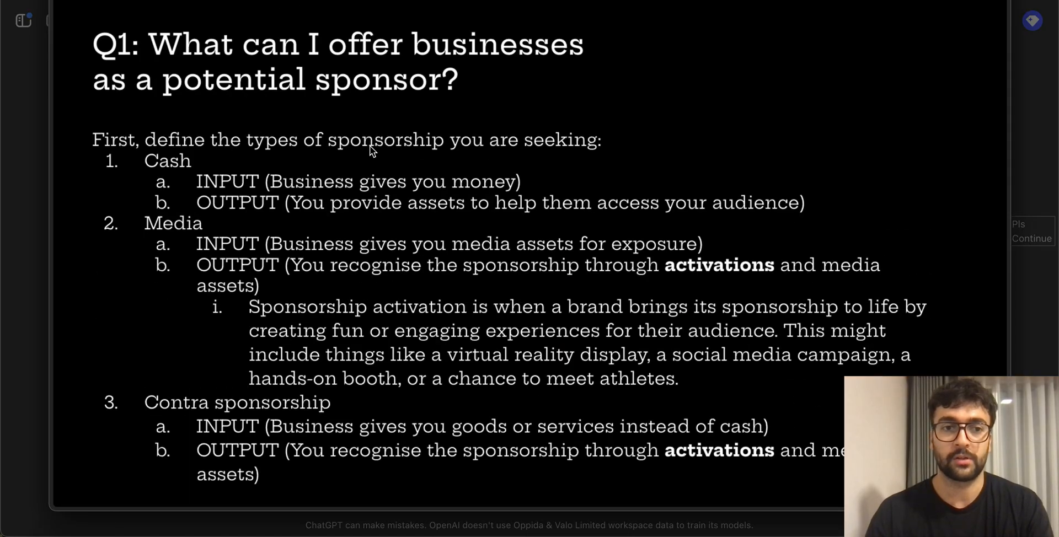
{"action": "key", "text": "Up"}
{"action": "key", "text": "space"}
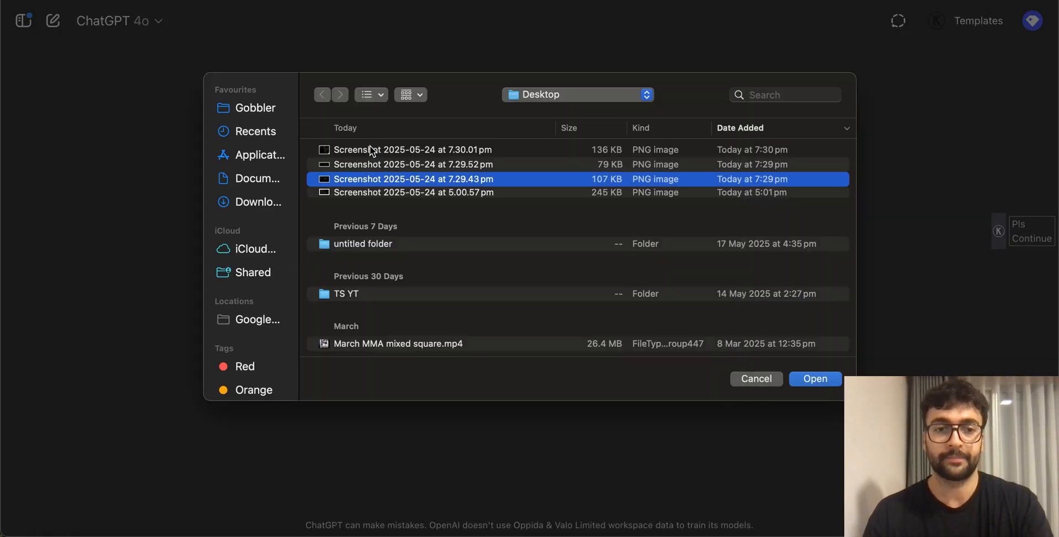
{"action": "left_click", "coordinate": [370, 149], "text": "shift"}
{"action": "key", "text": "Return"}
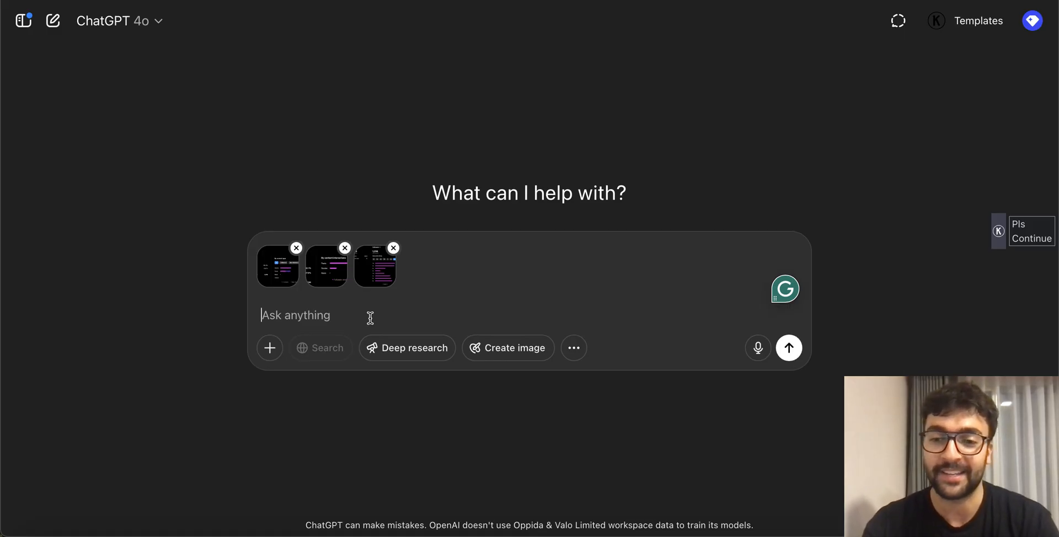
Step: Begin the prompt with the role statement "You are a professional marketing analytics expert."
{"action": "type", "text": "Yo"}
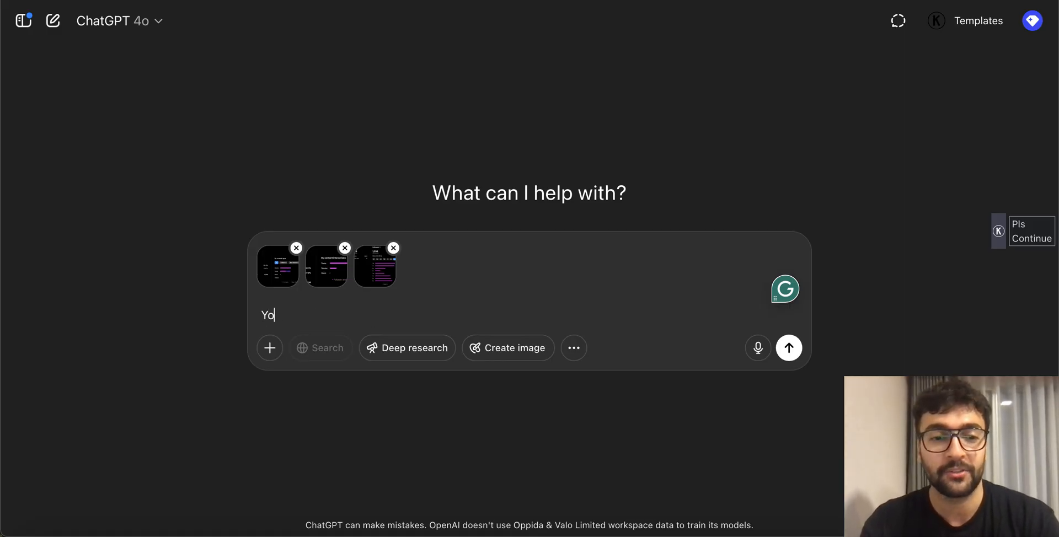
{"action": "type", "text": "u are a "}
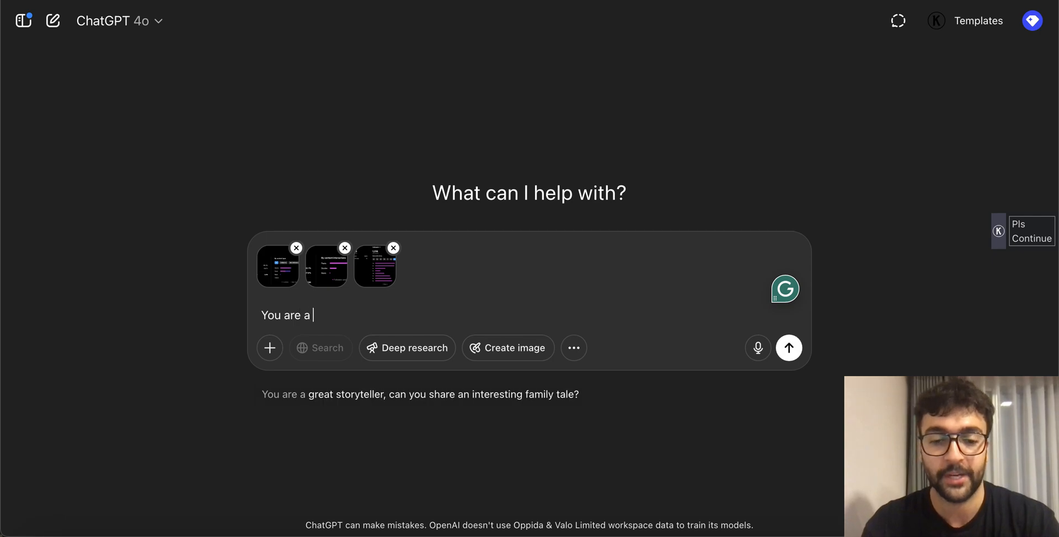
{"action": "type", "text": "professional"}
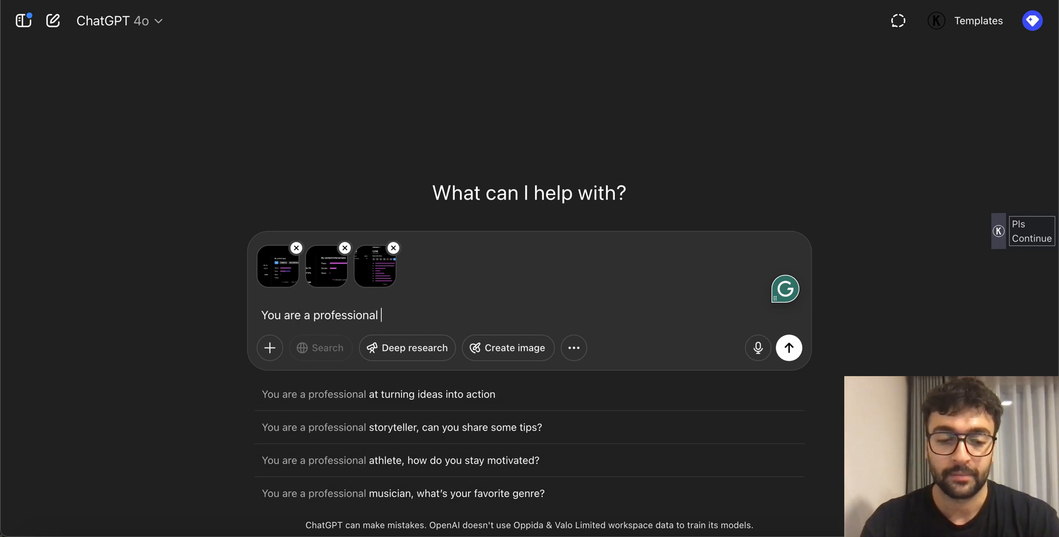
{"action": "type", "text": " marketing analytics expert."}
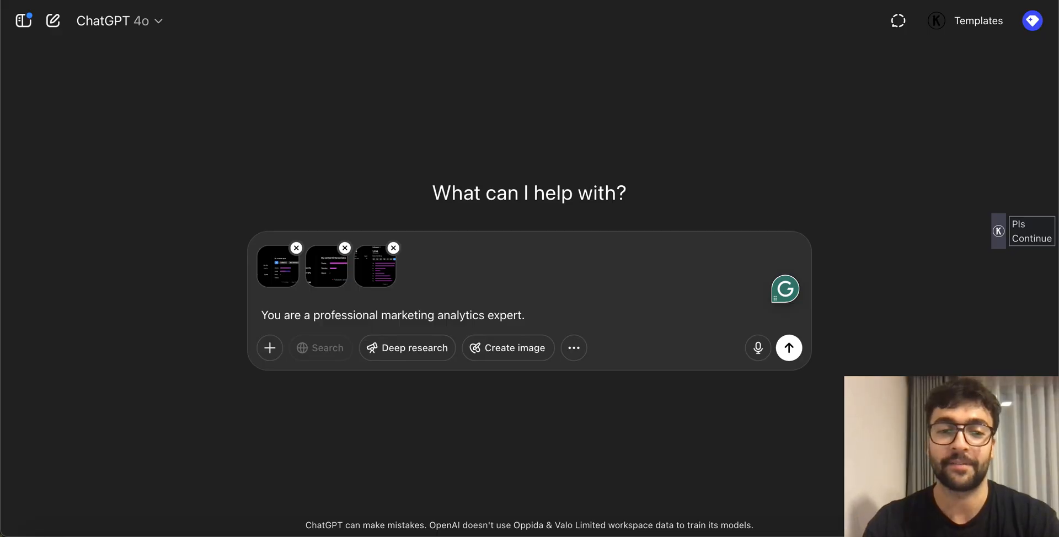
Step: Start a second paragraph in the prompt reading "I would like to produce buyer personas using my instagram data"
{"action": "key", "text": "shift+Return"}
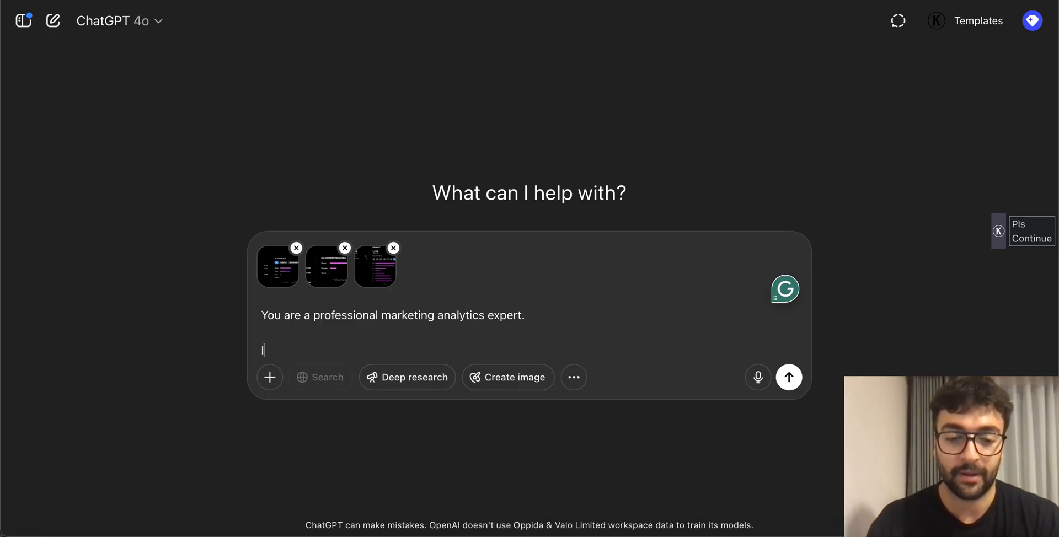
{"action": "type", "text": "would like th"}
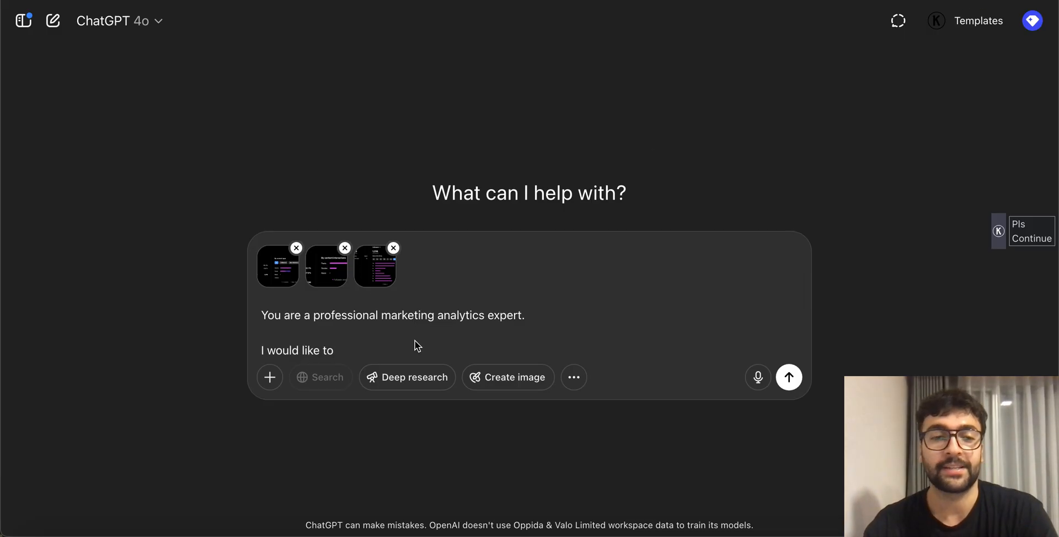
{"action": "left_click_drag", "start_coordinate": [369, 346], "coordinate": [246, 355]}
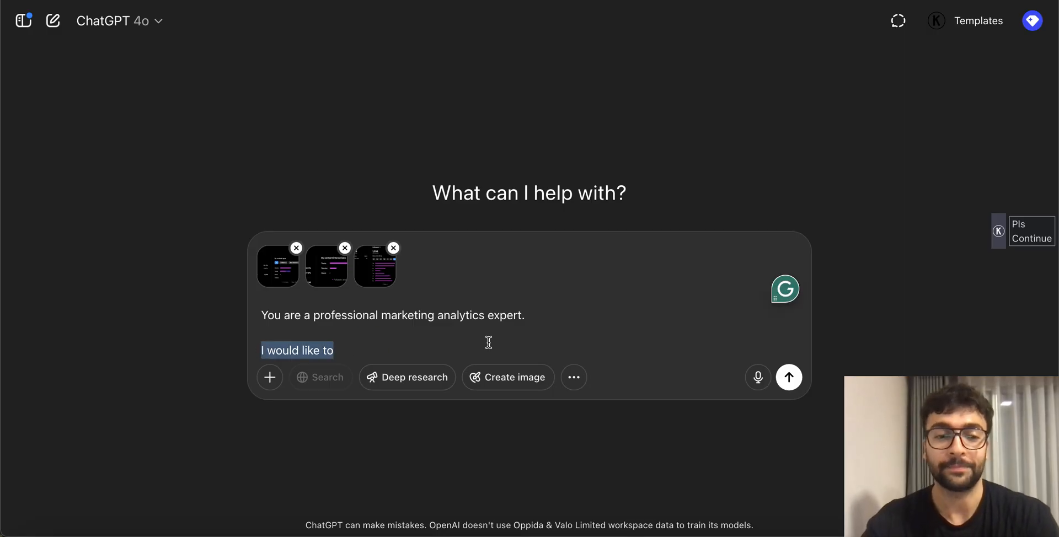
{"action": "left_click", "coordinate": [412, 348]}
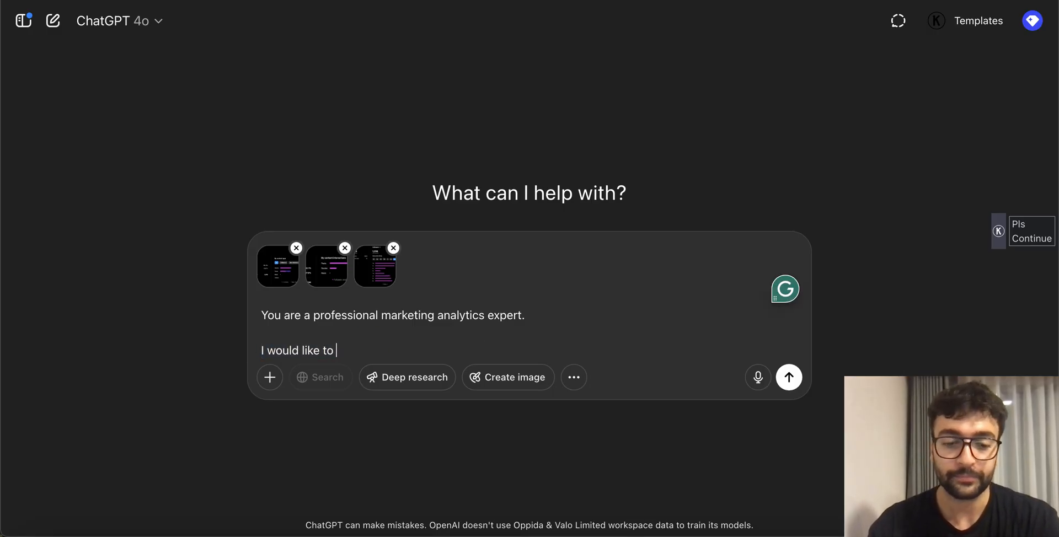
{"action": "type", "text": "produce "}
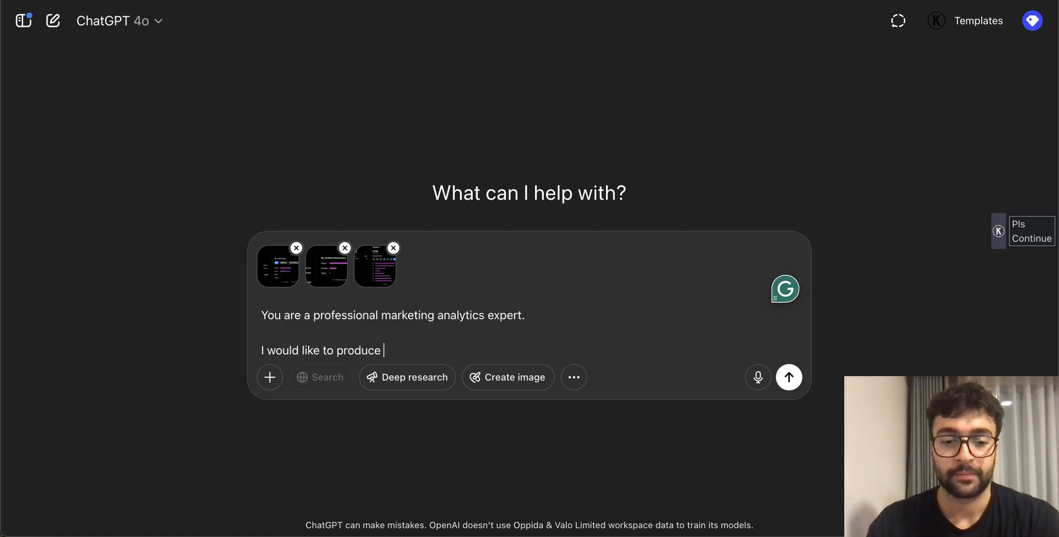
{"action": "type", "text": "buyer person"}
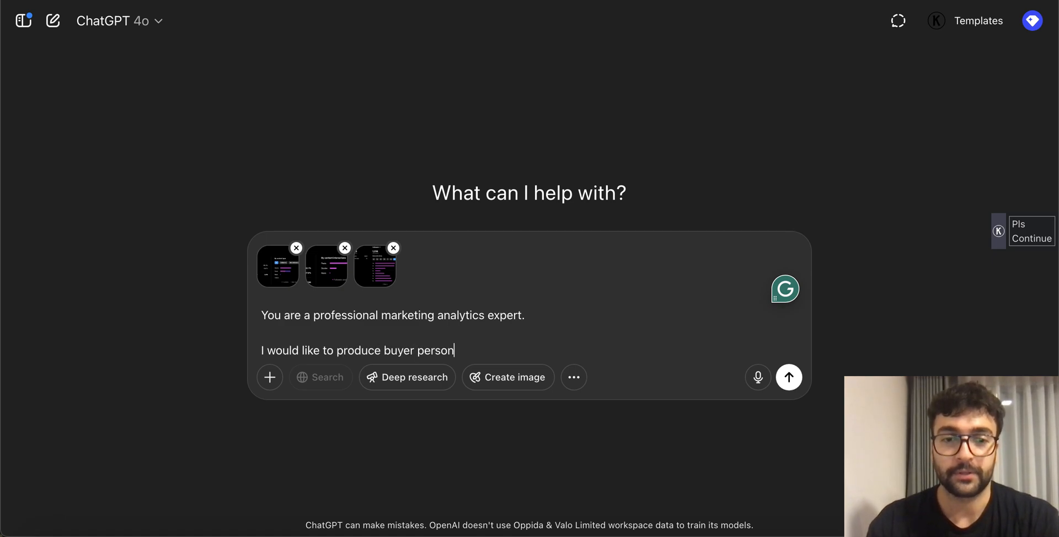
{"action": "type", "text": "as using my"}
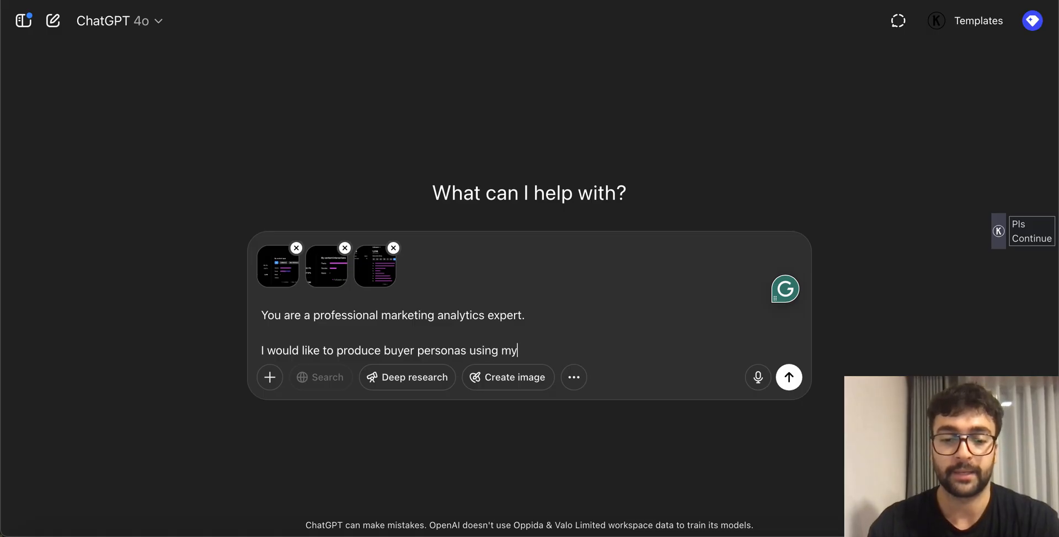
{"action": "type", "text": " instagram data"}
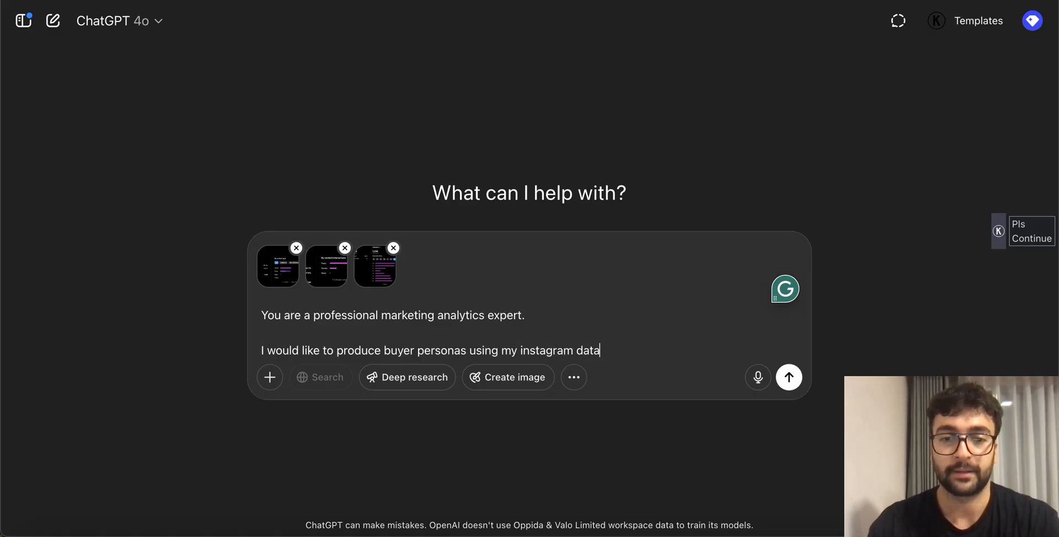
Step: Extend the request paragraph with "Please see attached screenshots to develop 3 buyer personas."
{"action": "type", "text": ". Please s"}
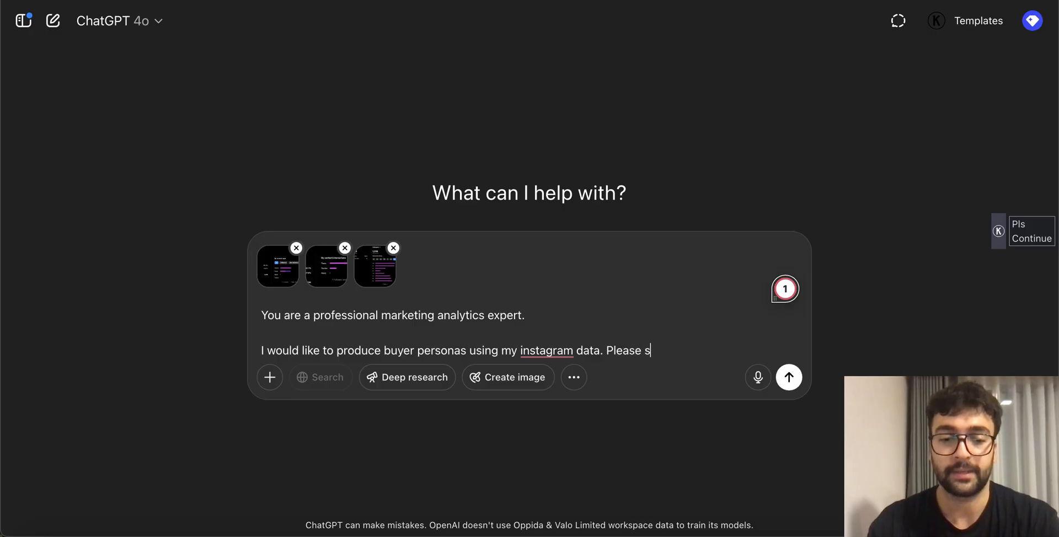
{"action": "type", "text": "ee attached "}
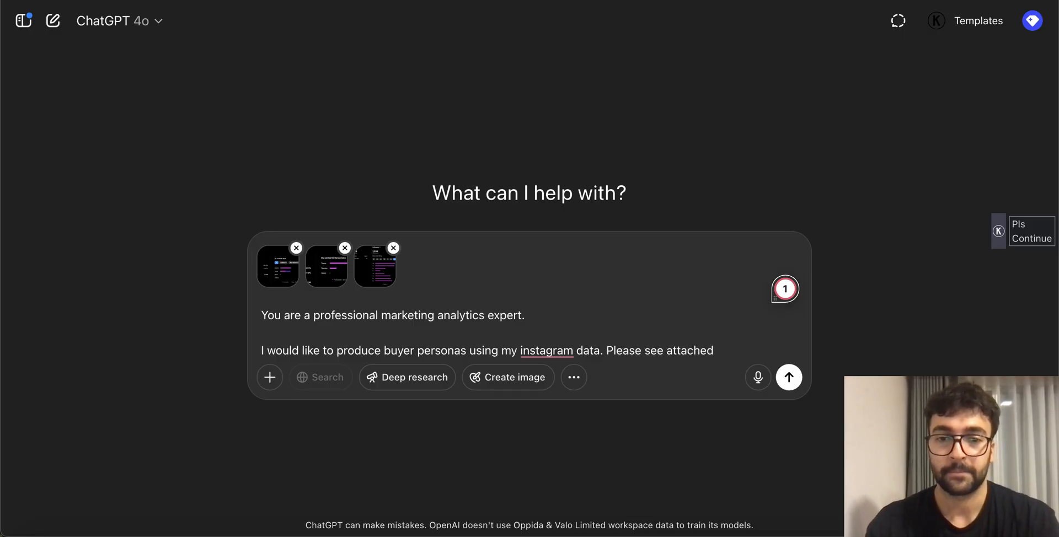
{"action": "type", "text": "sc"}
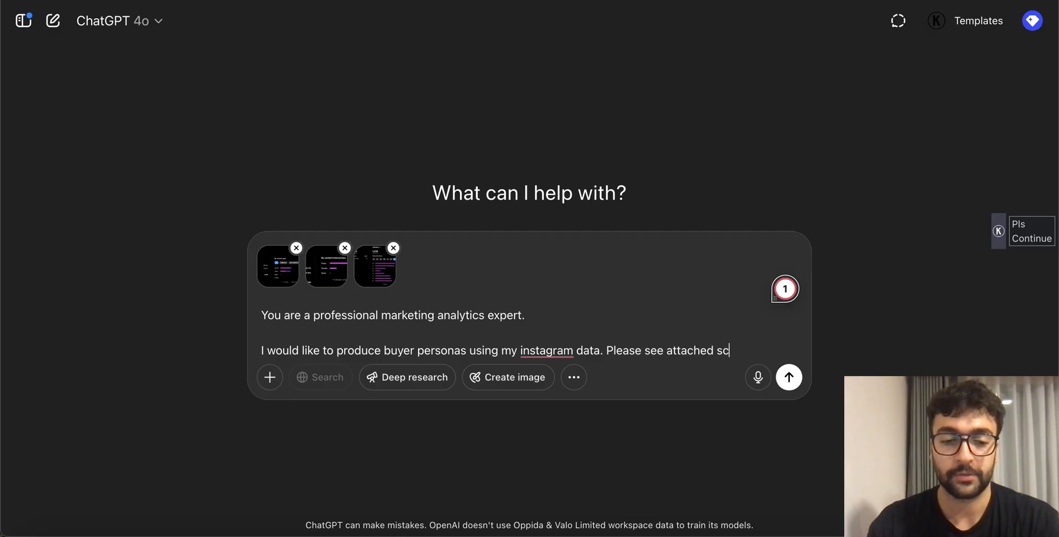
{"action": "type", "text": "reenshots t"}
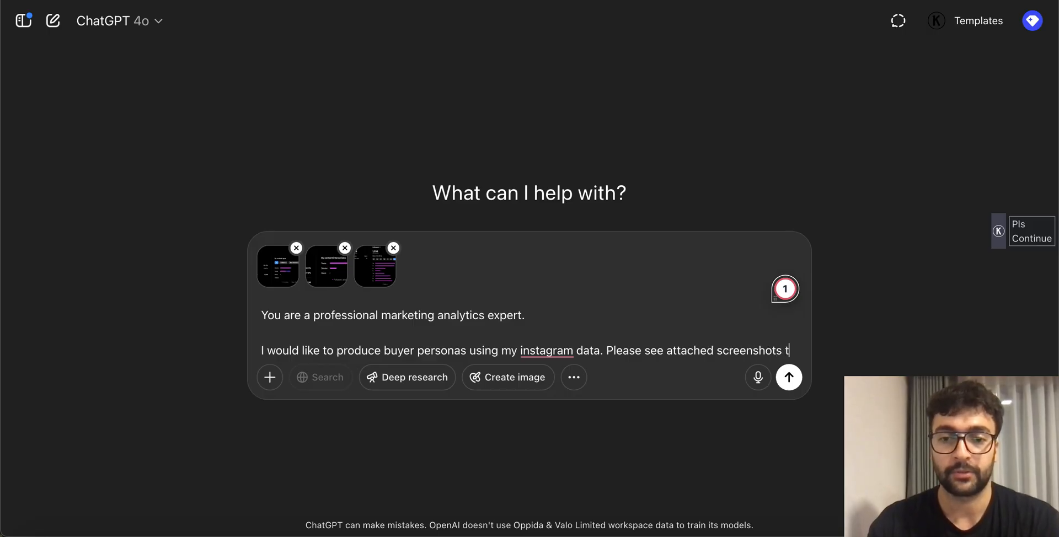
{"action": "type", "text": "o develop 3"}
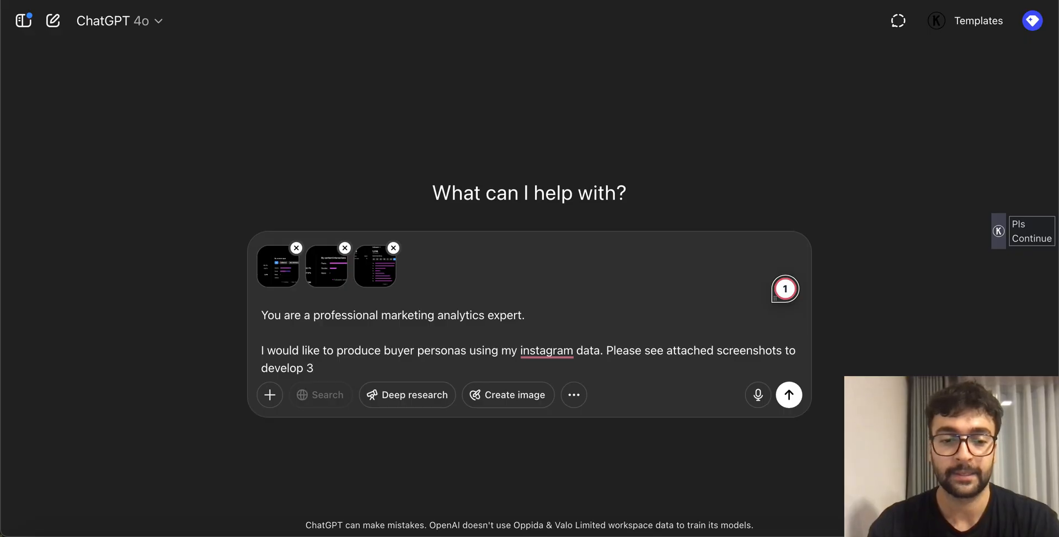
{"action": "type", "text": " buyer personas"}
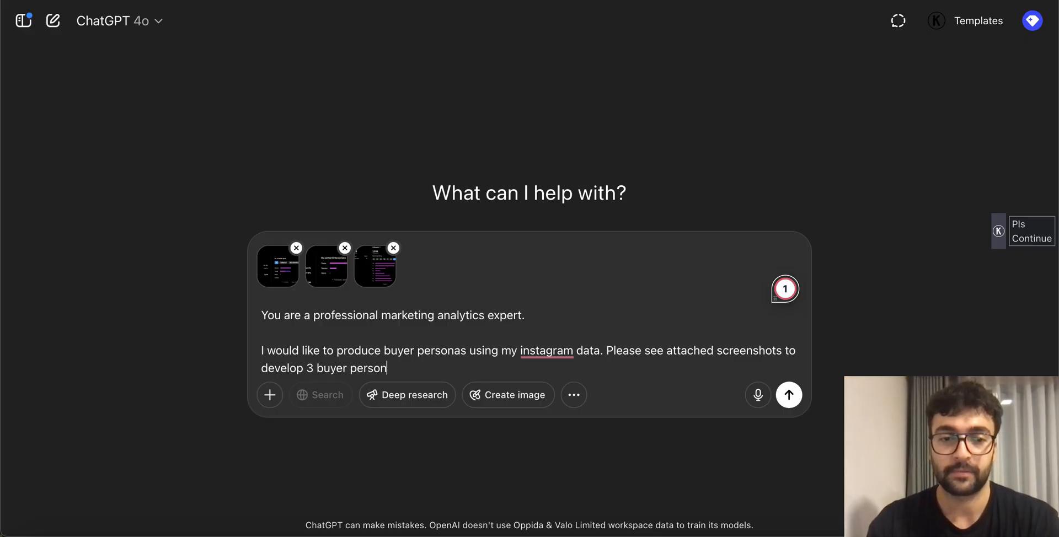
{"action": "type", "text": "."}
Step: Insert a paragraph between the role statement and the buyer personas request, starting "I am planning to pitch to potential sponsors."
{"action": "left_click", "coordinate": [449, 331]}
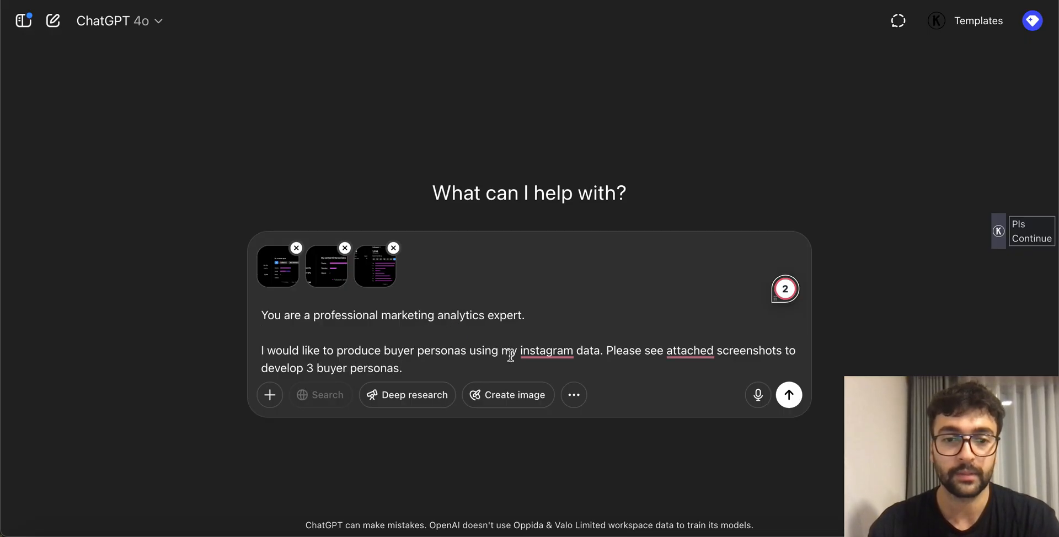
{"action": "left_click", "coordinate": [505, 363]}
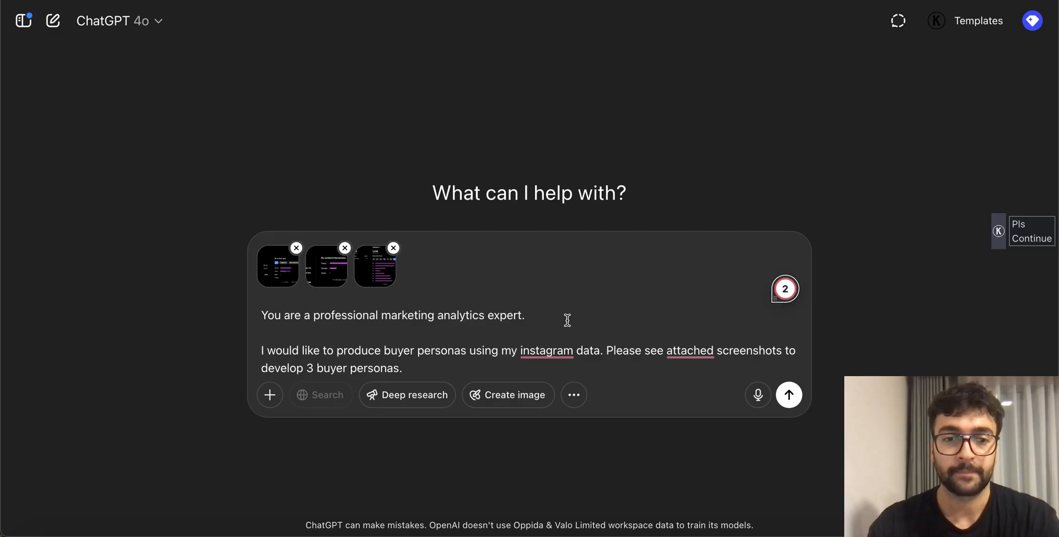
{"action": "key", "text": "shift+Return"}
{"action": "key", "text": "shift+Return"}
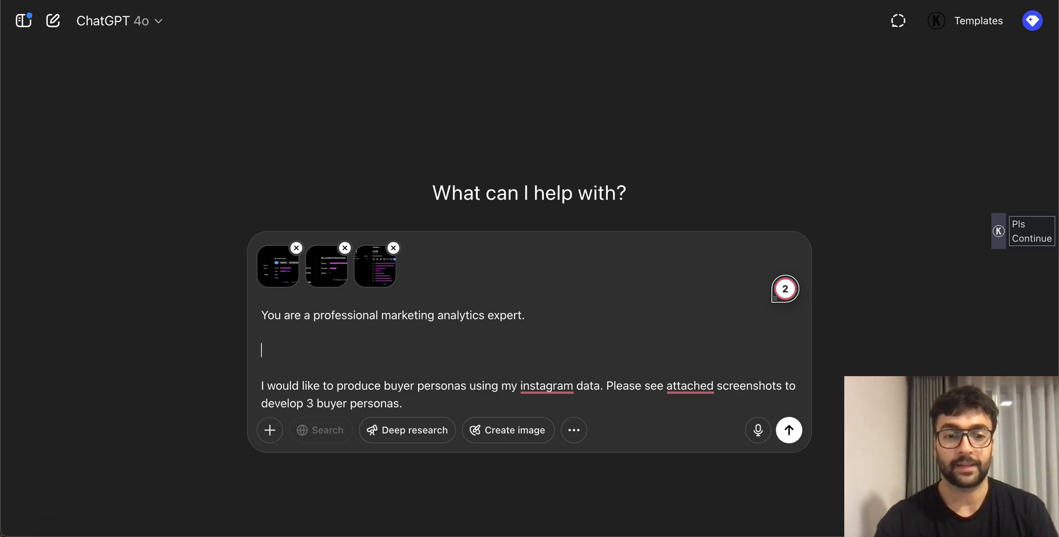
{"action": "type", "text": "T"}
{"action": "key", "text": "BackSpace"}
{"action": "type", "text": "I am planning to pitch"}
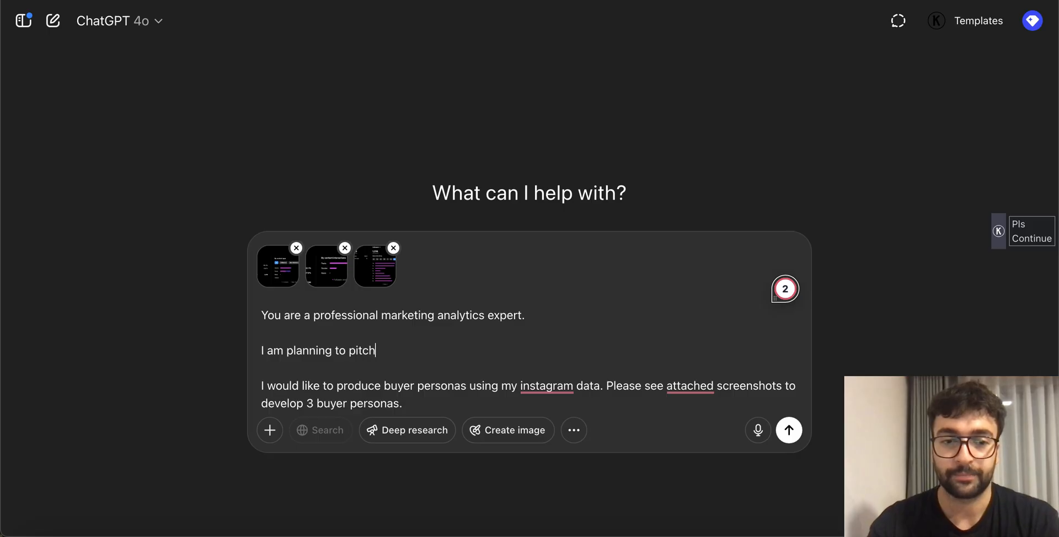
{"action": "type", "text": " to potential sponsors. I am a Tae"}
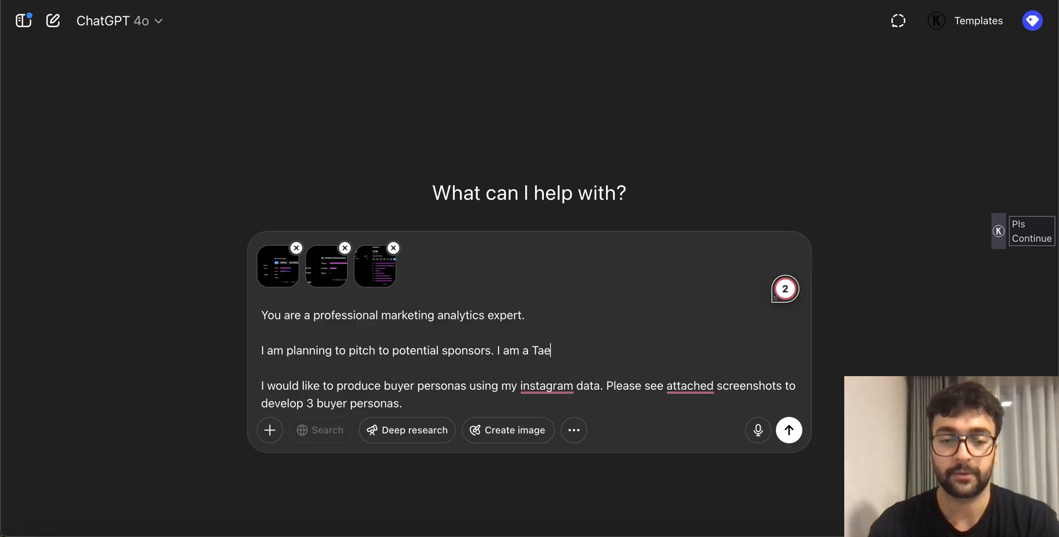
Step: Complete the background sentence as "I am a Taekwondo athlete that has been in the national team for 5 years."
{"action": "type", "text": "kwondo atl"}
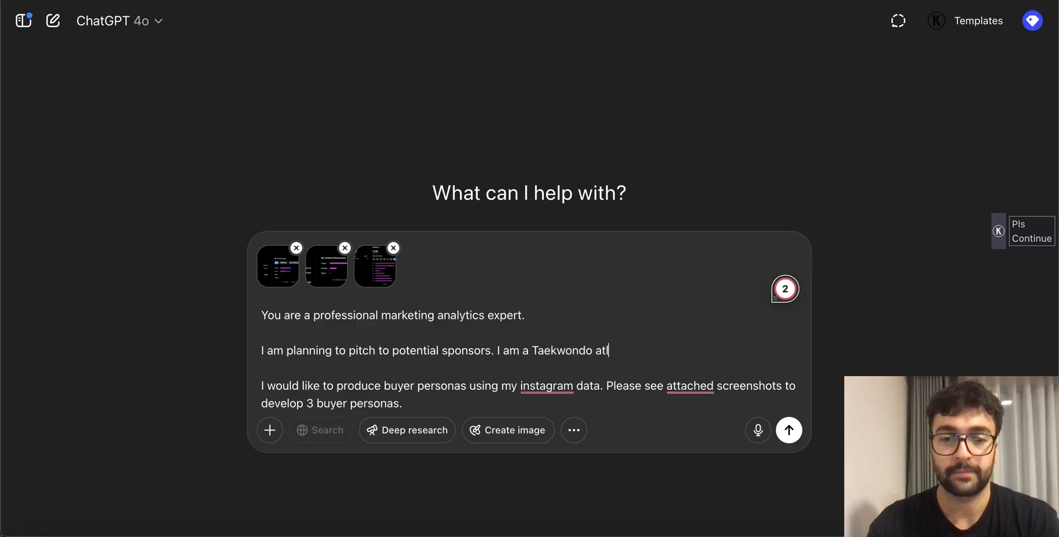
{"action": "key", "text": "BackSpace"}
{"action": "type", "text": "hlete"}
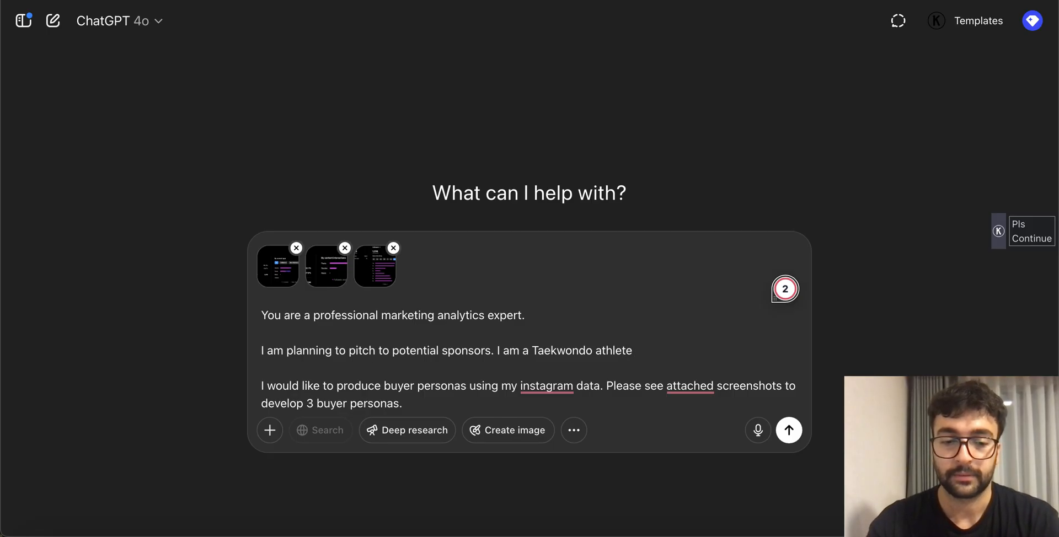
{"action": "type", "text": "that has been"}
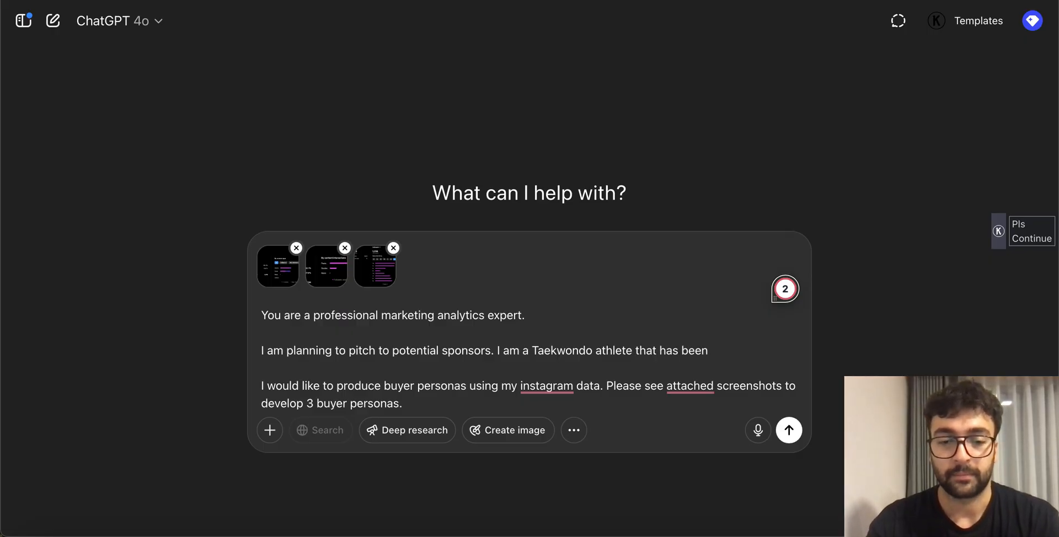
{"action": "type", "text": " i in the national team for 5 years."}
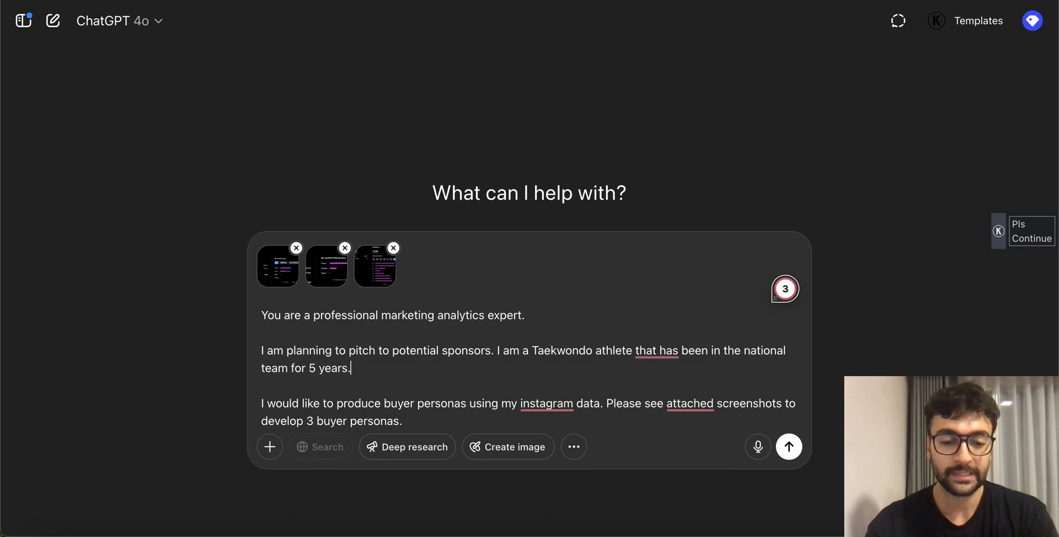
Step: Continue the background paragraph with "My following is through my friends in melbourne, family in adelaide, taekwondo"
{"action": "type", "text": " My "}
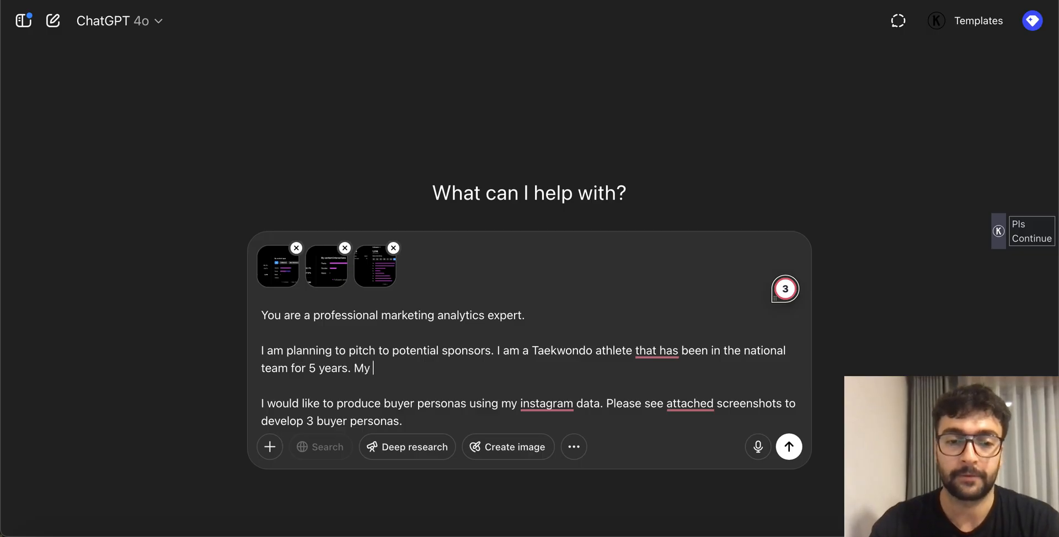
{"action": "type", "text": "following is "}
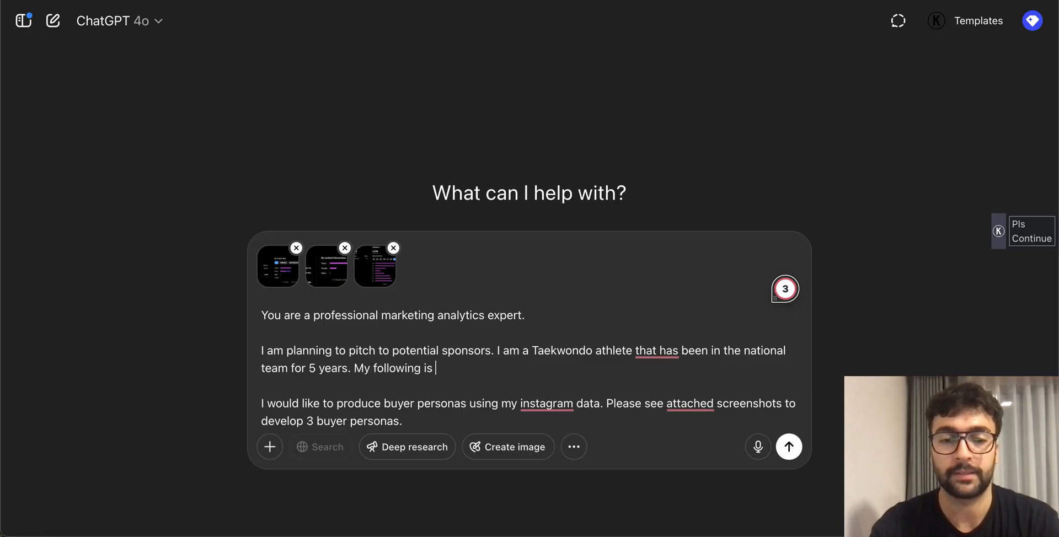
{"action": "type", "text": "throuh"}
{"action": "key", "text": "BackSpace"}
{"action": "type", "text": "gh "}
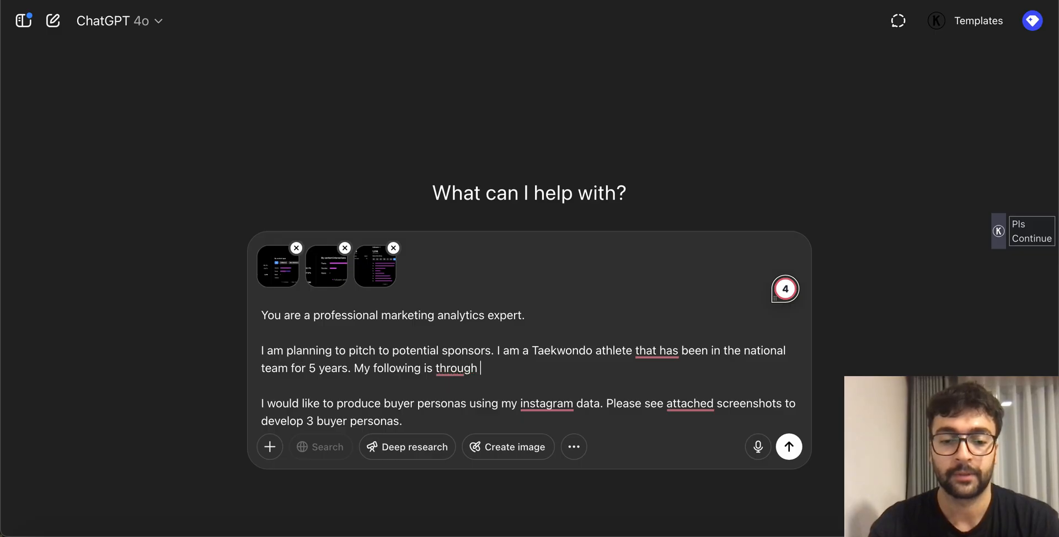
{"action": "type", "text": "my friends in melbourne"}
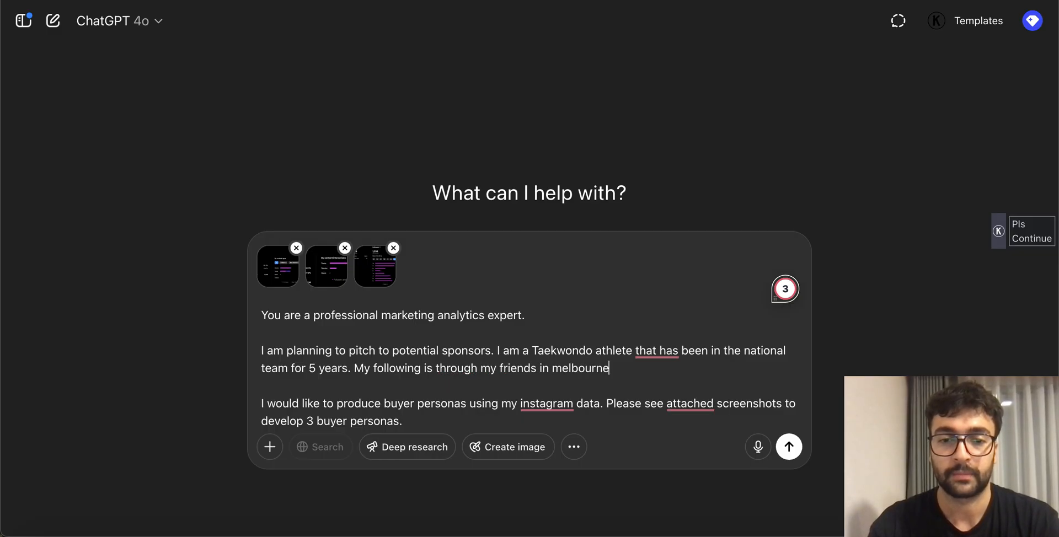
{"action": "type", "text": ", fam"}
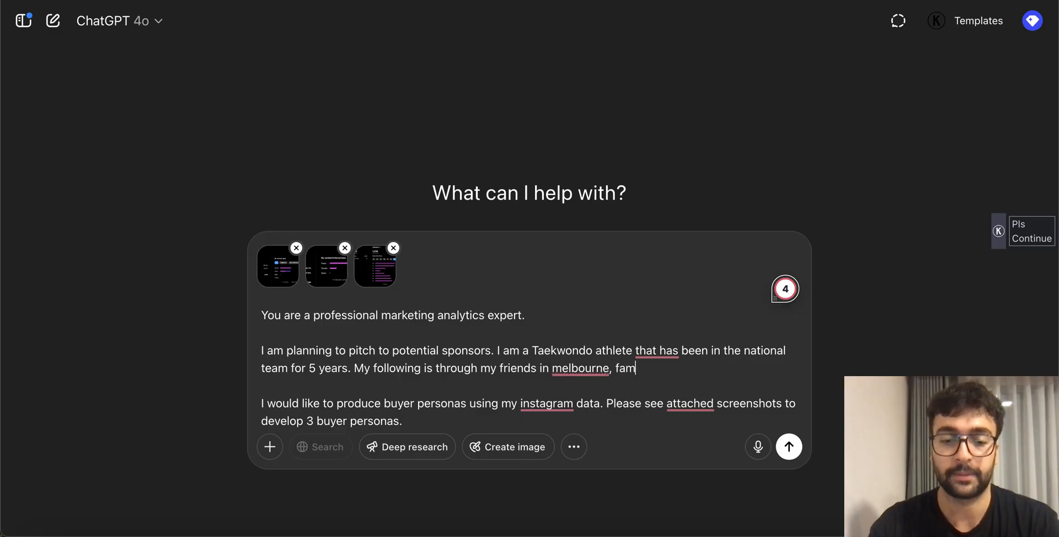
{"action": "type", "text": "ily in adelai"}
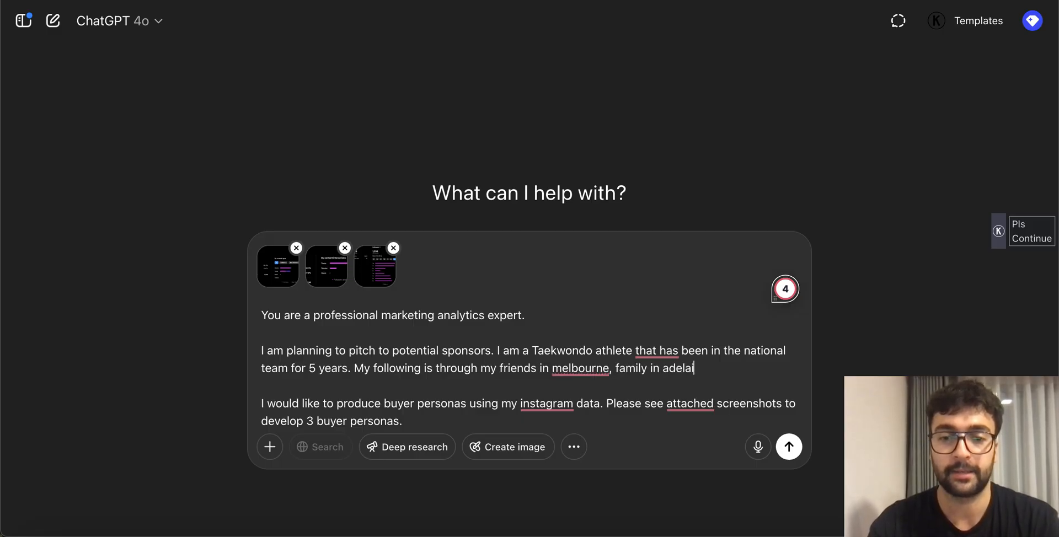
{"action": "type", "text": "de, taekwondo "}
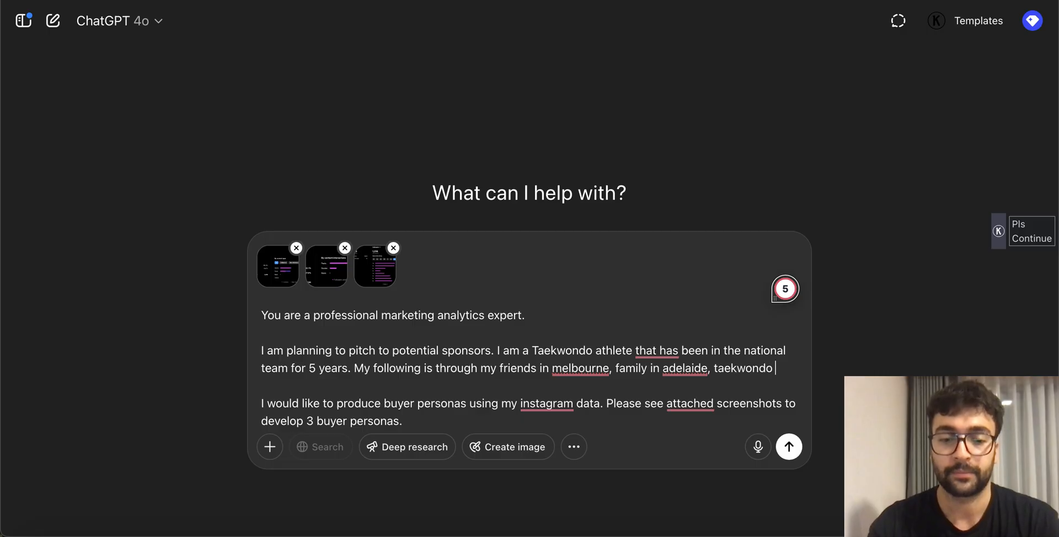
Step: Extend the sentence about the following with "connections around the world (coaches, athletes, referees, and more),"
{"action": "type", "text": "connections aroun"}
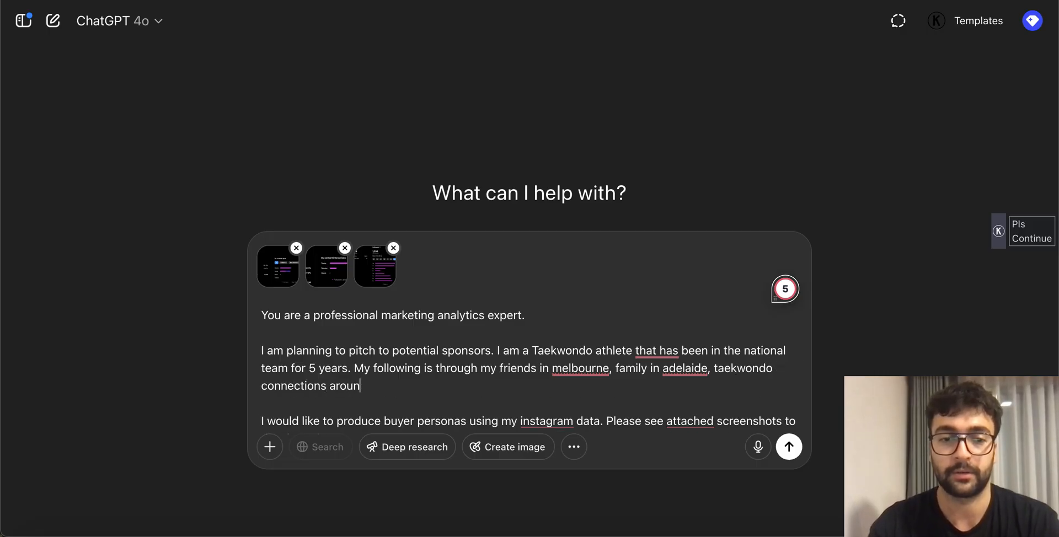
{"action": "type", "text": "d the world ("}
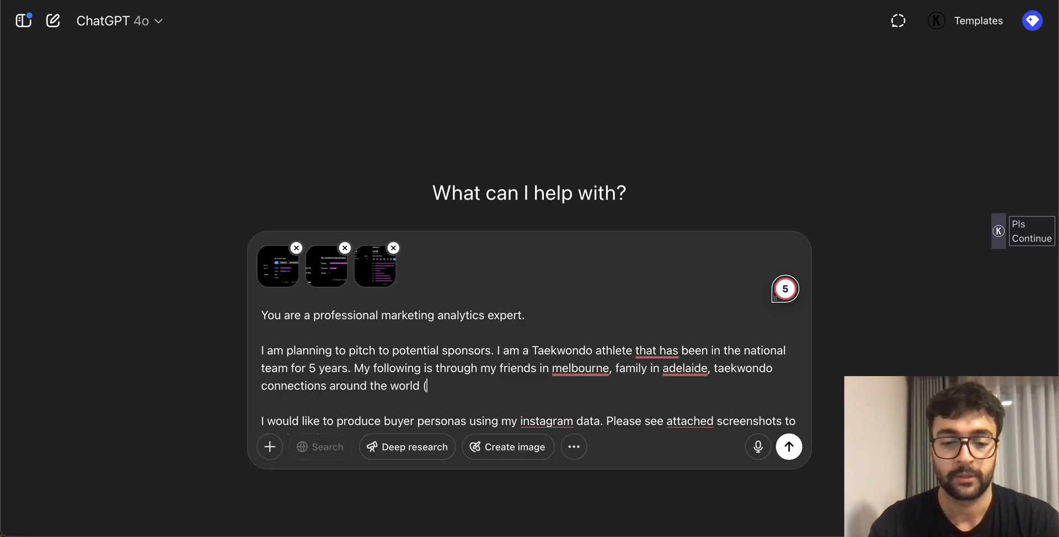
{"action": "type", "text": "coaches, athlete"}
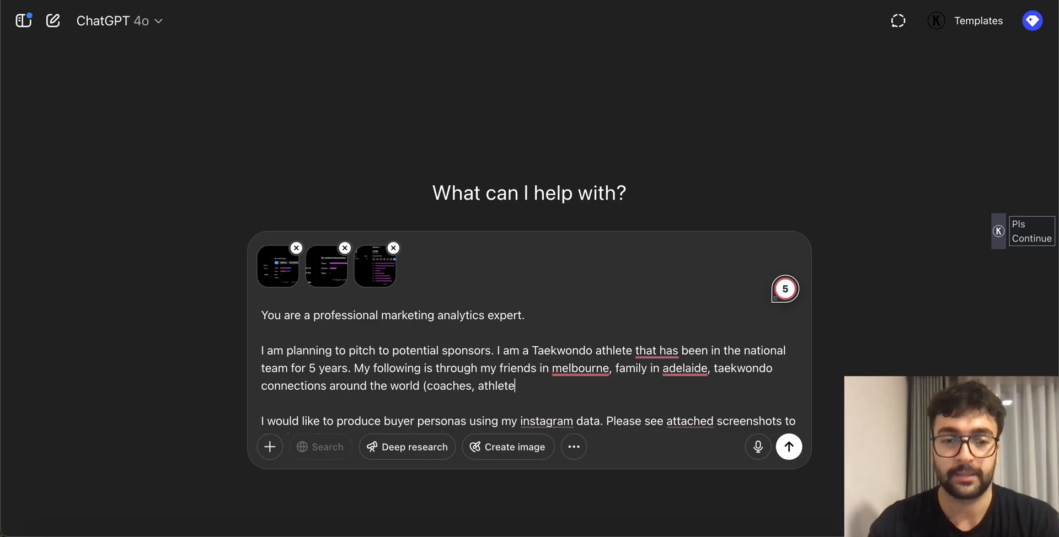
{"action": "type", "text": "s, referees,"}
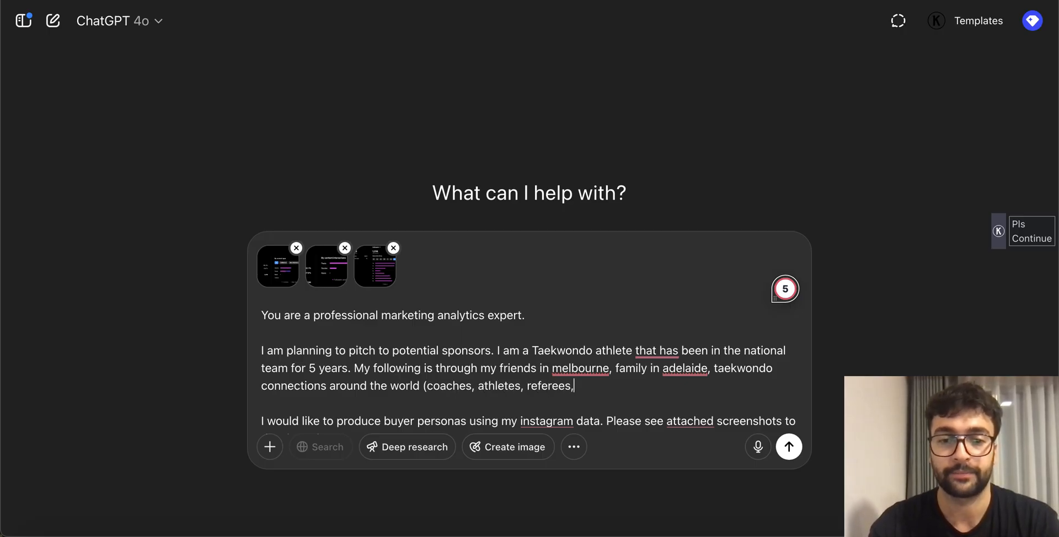
{"action": "type", "text": " and more),"}
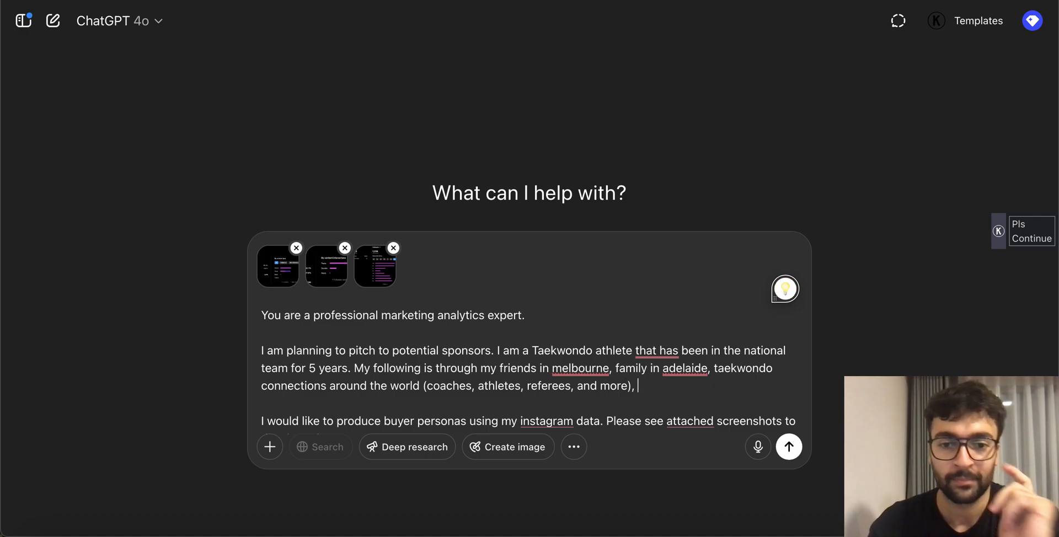
Step: Finish the background paragraph with "and I must make my data compelling for the sponsor."
{"action": "type", "text": "and"}
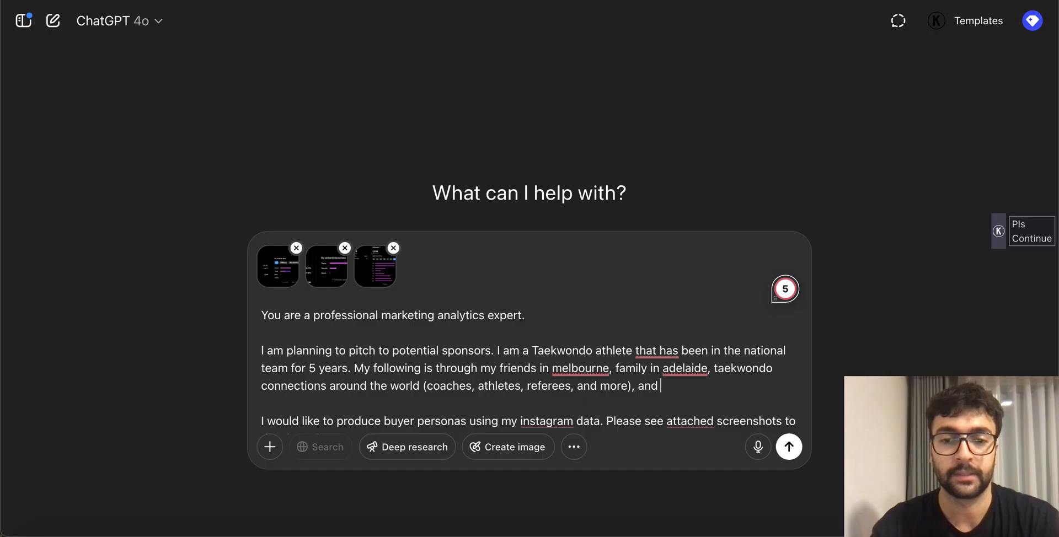
{"action": "type", "text": "I must make my data compe"}
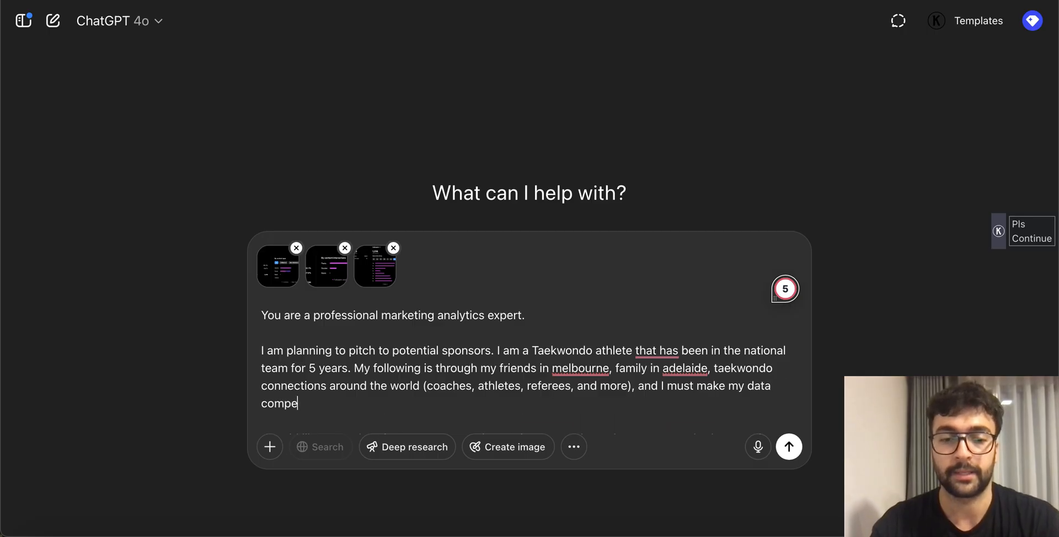
{"action": "type", "text": "lling for the spo"}
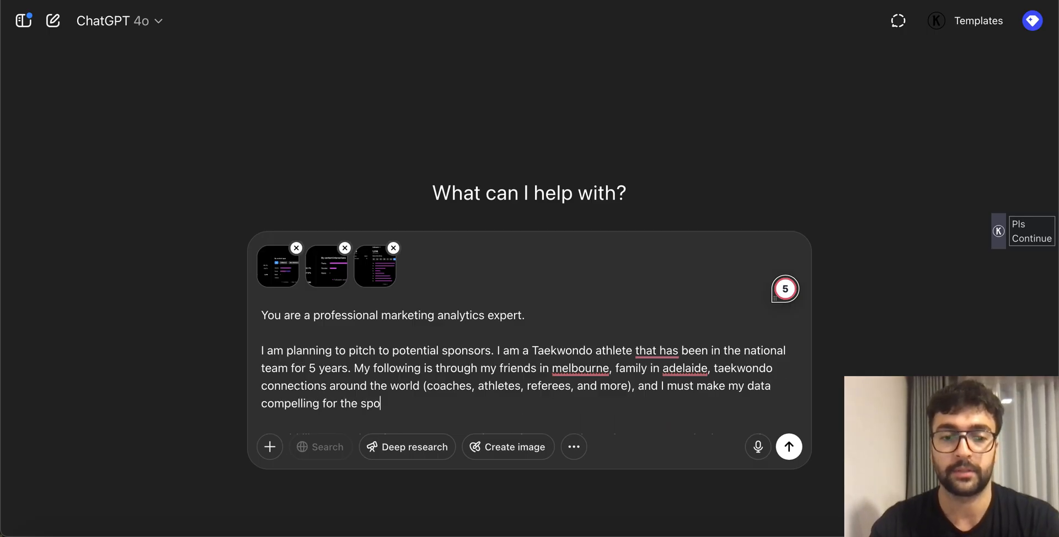
{"action": "type", "text": "nsor"}
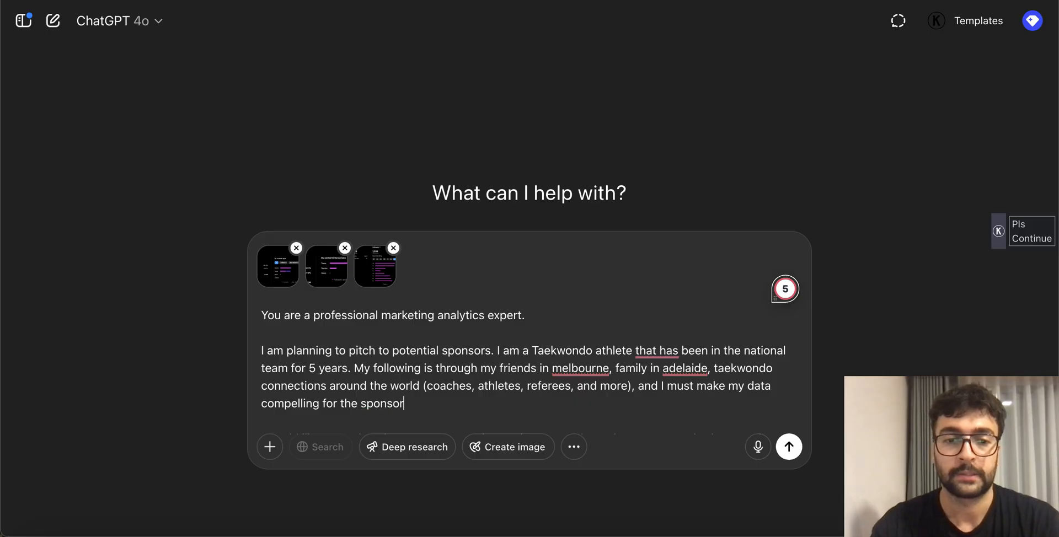
{"action": "type", "text": "."}
{"action": "type", "text": "I would like to produce buyer personas using my instagram data. Please see attached screenshots to develop 3 buyer personas."}
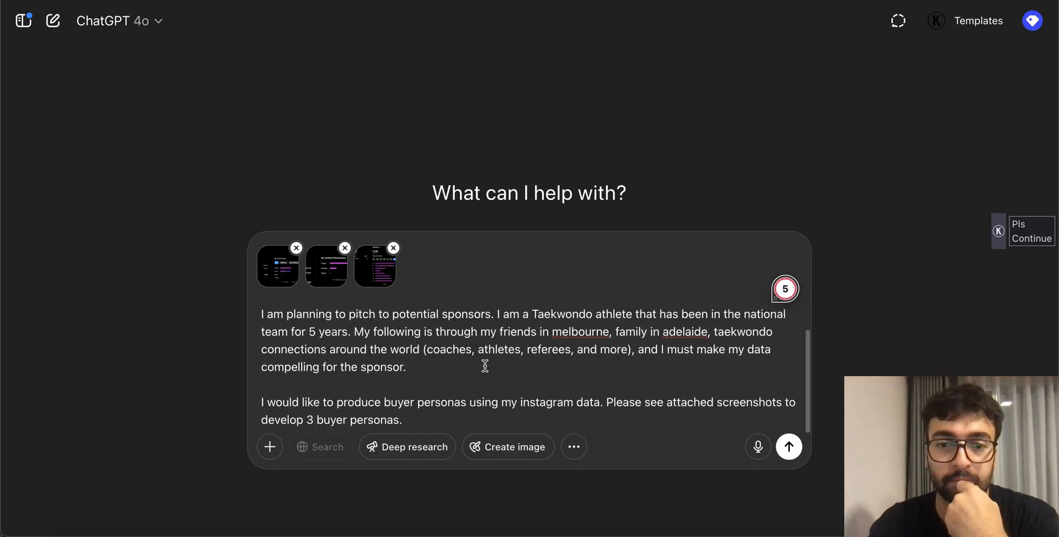
Step: Put "Please see attached screenshots to develop 3 buyer personas." on its own line directly below the sentence about instagram data
{"action": "scroll", "coordinate": [470, 381], "scroll_direction": "up", "scroll_amount": 1}
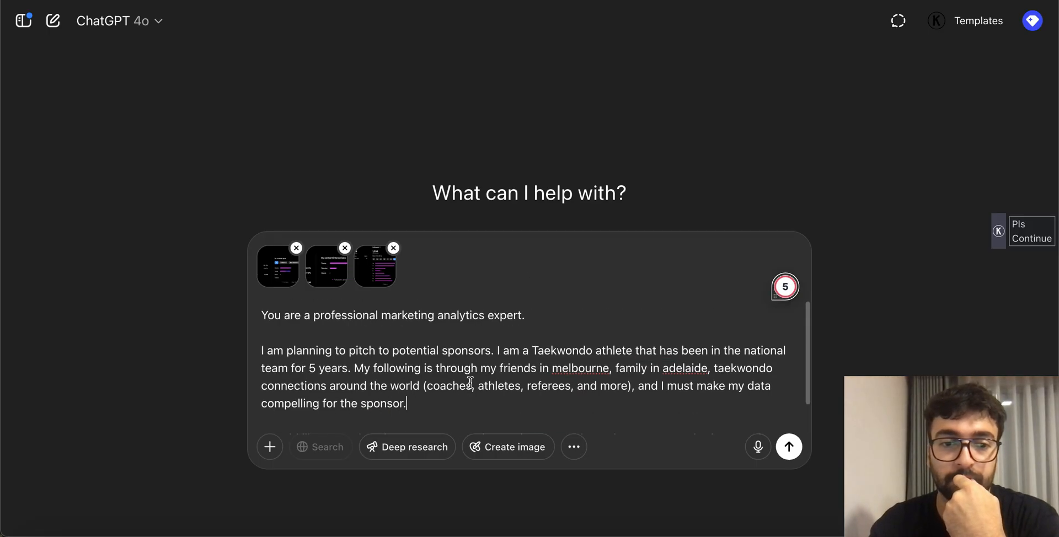
{"action": "scroll", "coordinate": [471, 383], "scroll_direction": "down", "scroll_amount": 1}
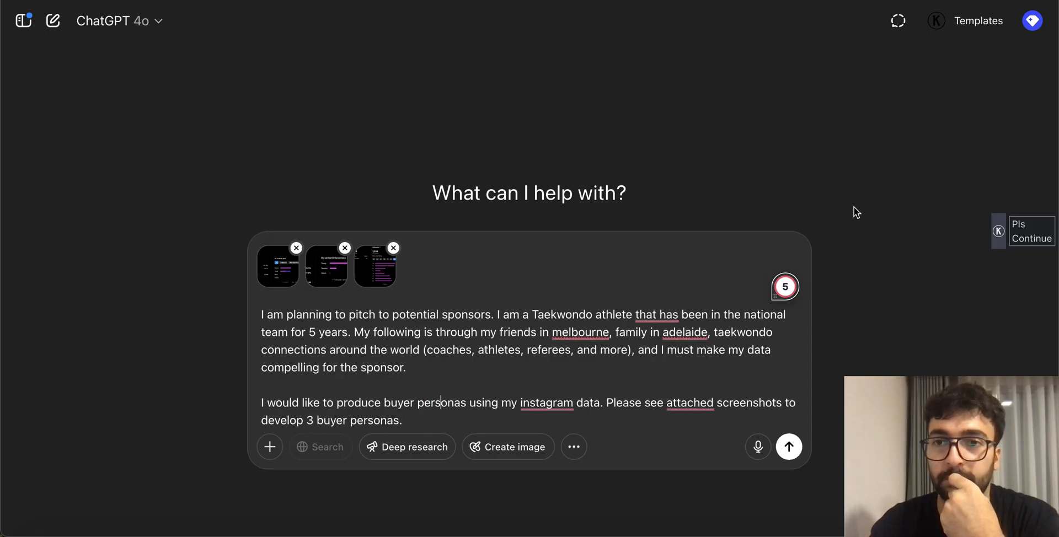
{"action": "scroll", "coordinate": [531, 383], "scroll_direction": "up", "scroll_amount": 1}
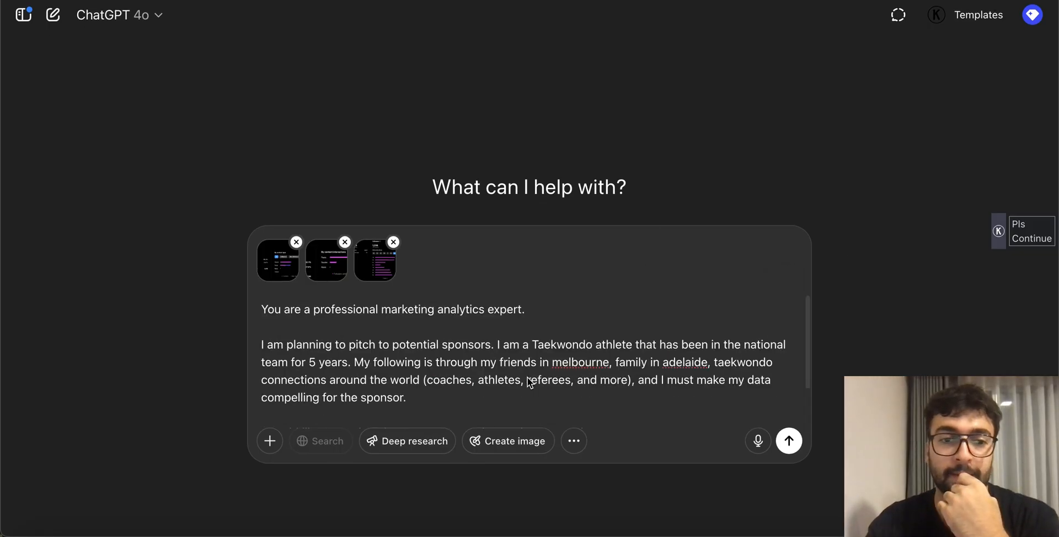
{"action": "scroll", "coordinate": [438, 349], "scroll_direction": "down", "scroll_amount": 1}
{"action": "scroll", "coordinate": [436, 359], "scroll_direction": "down", "scroll_amount": 1}
{"action": "left_click", "coordinate": [424, 379]}
{"action": "left_click", "coordinate": [608, 378]}
{"action": "left_click", "coordinate": [626, 412]}
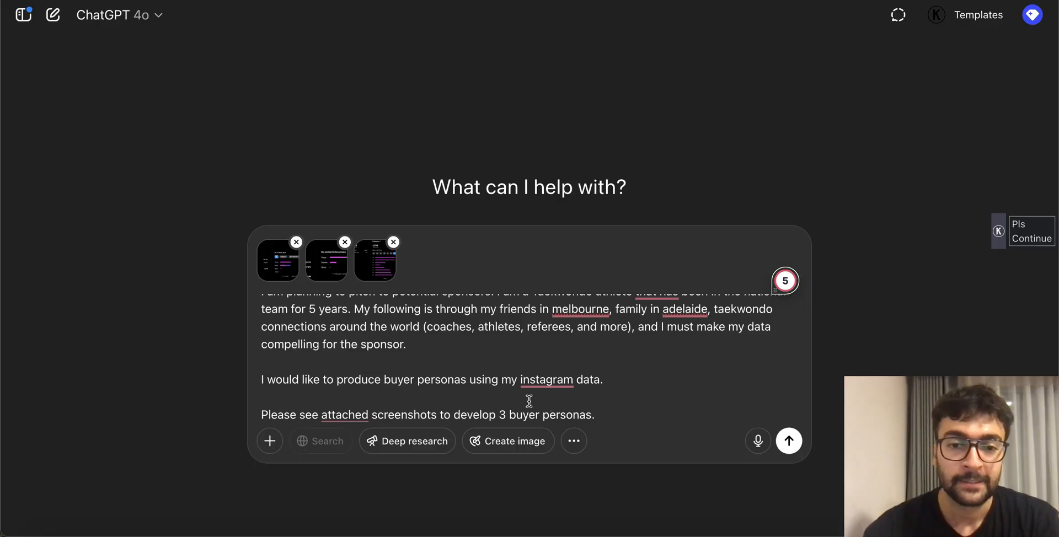
{"action": "key", "text": "BackSpace"}
Step: Start a new paragraph after the buyer personas request reading "Your output should include"
{"action": "left_click", "coordinate": [621, 398]}
{"action": "key", "text": "shift+Return"}
{"action": "key", "text": "shift+Return"}
{"action": "type", "text": "Your"}
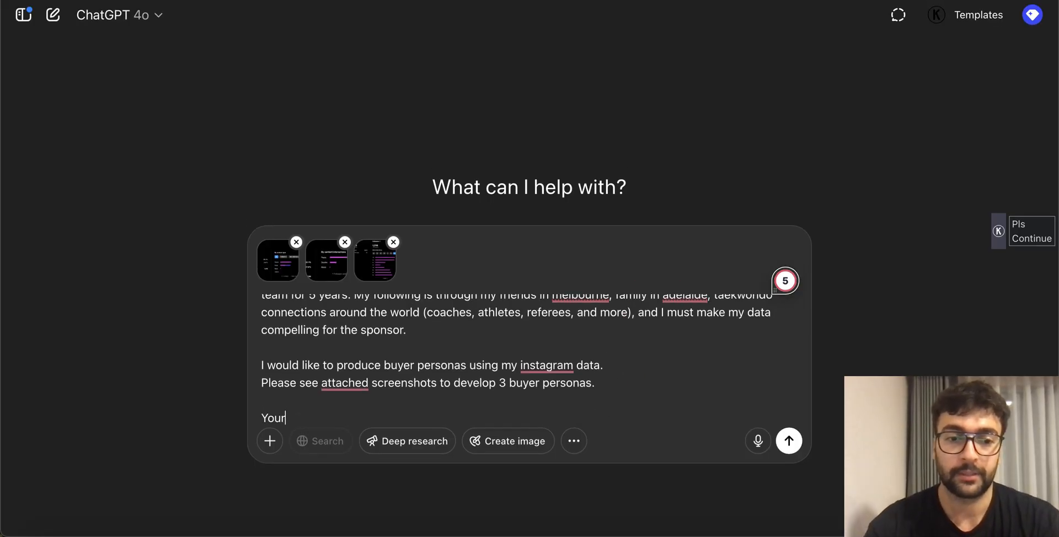
{"action": "type", "text": " output shoul"}
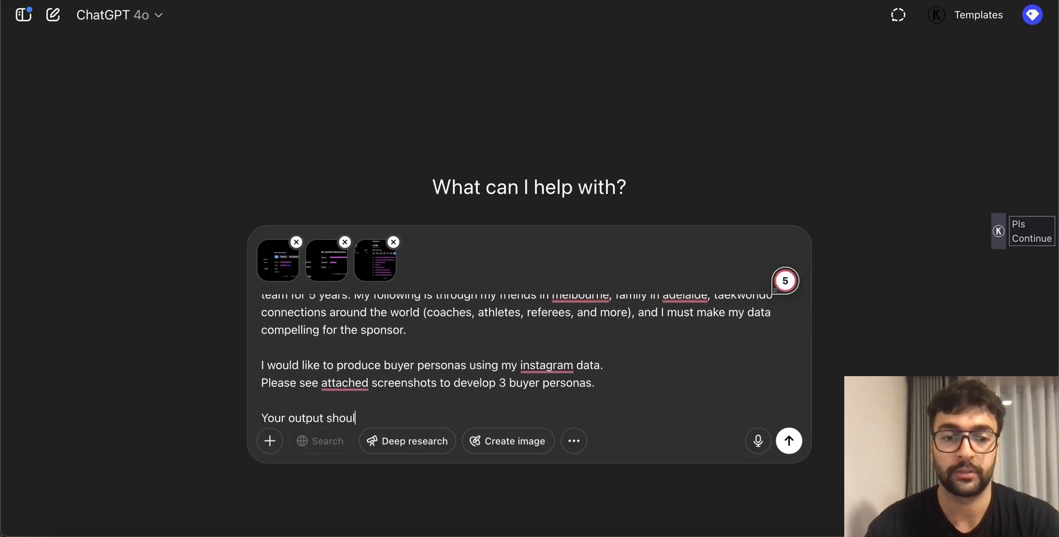
{"action": "type", "text": "d include"}
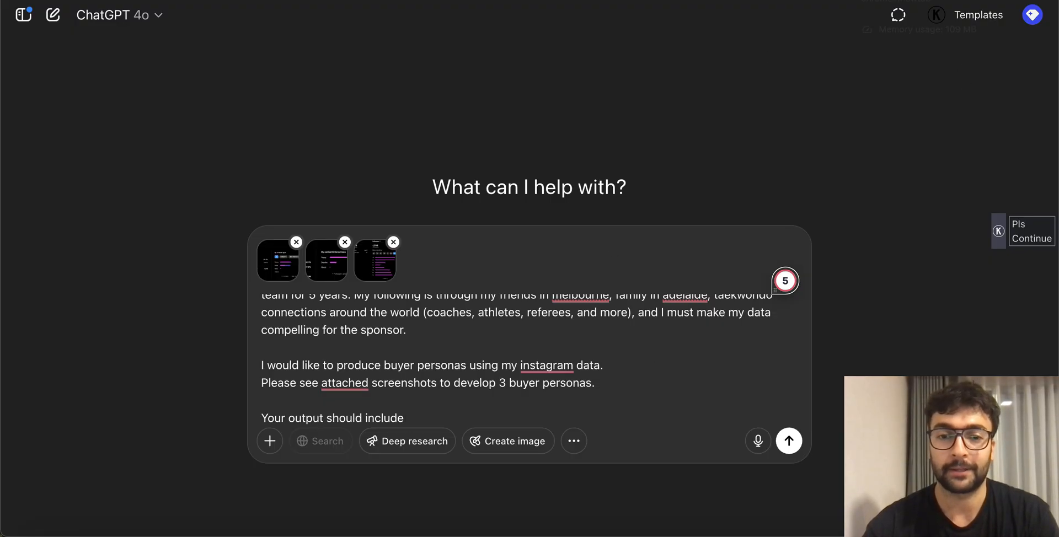
Step: Switch to the Google page in the browser and search for "buyer persona structure"
{"action": "key", "text": "super+Tab"}
{"action": "left_click", "coordinate": [353, 231]}
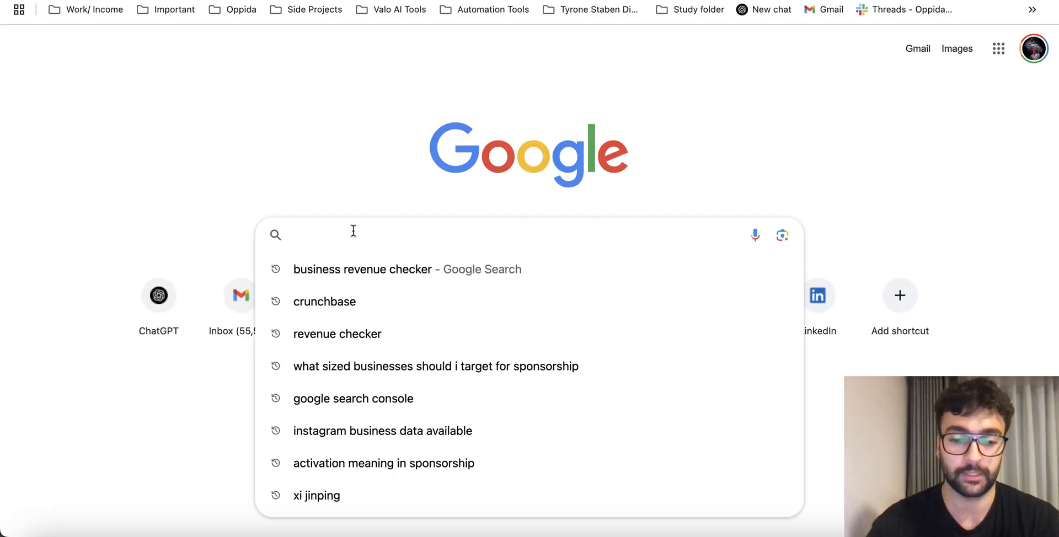
{"action": "type", "text": "buye"}
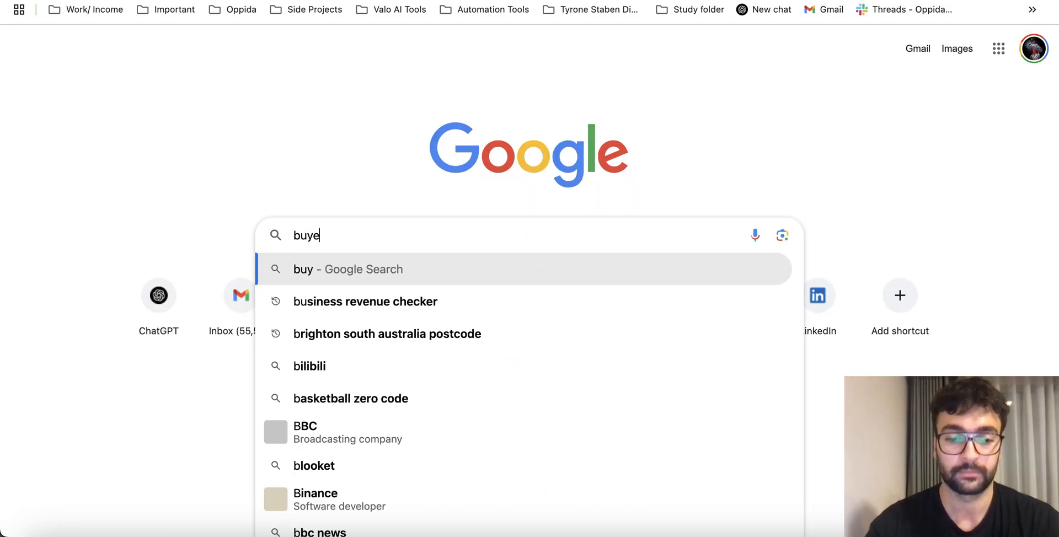
{"action": "type", "text": "r persona structure"}
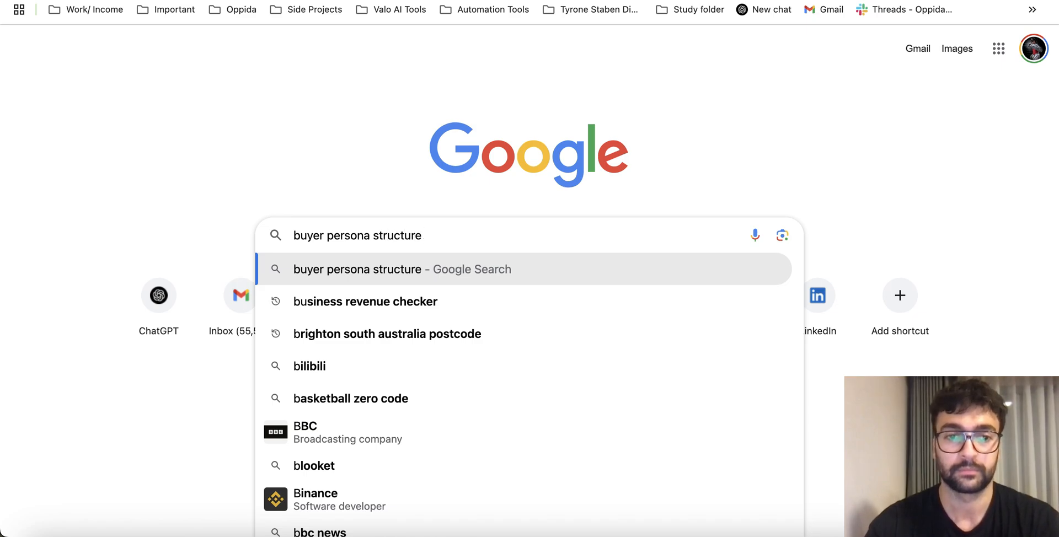
{"action": "key", "text": "Return"}
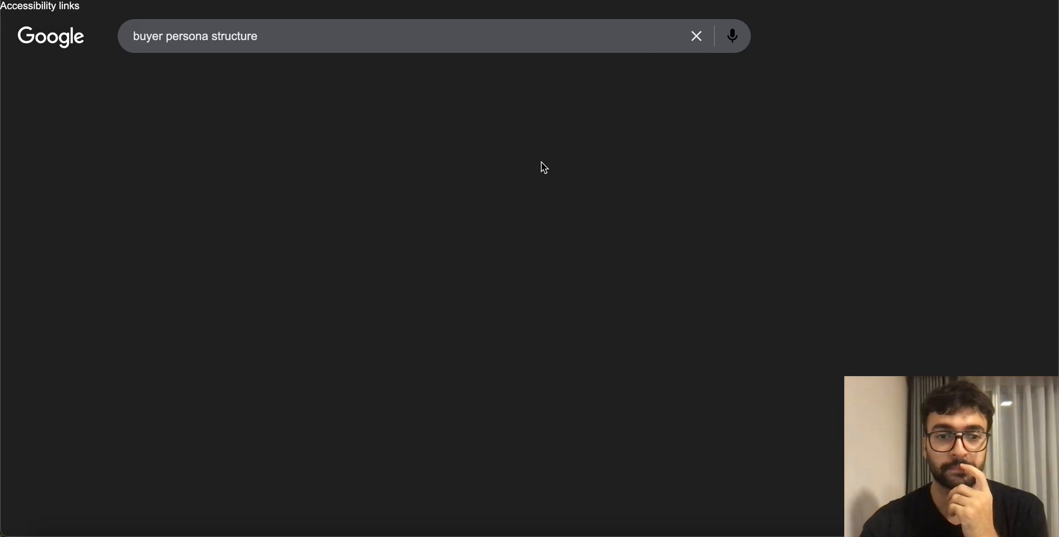
Step: Copy the buyer persona definition paragraph from the AI Overview, from "A buyer persona is" through "product strategies"
{"action": "scroll", "coordinate": [393, 237], "scroll_direction": "down", "scroll_amount": 3}
{"action": "scroll", "coordinate": [393, 237], "scroll_direction": "up", "scroll_amount": 2}
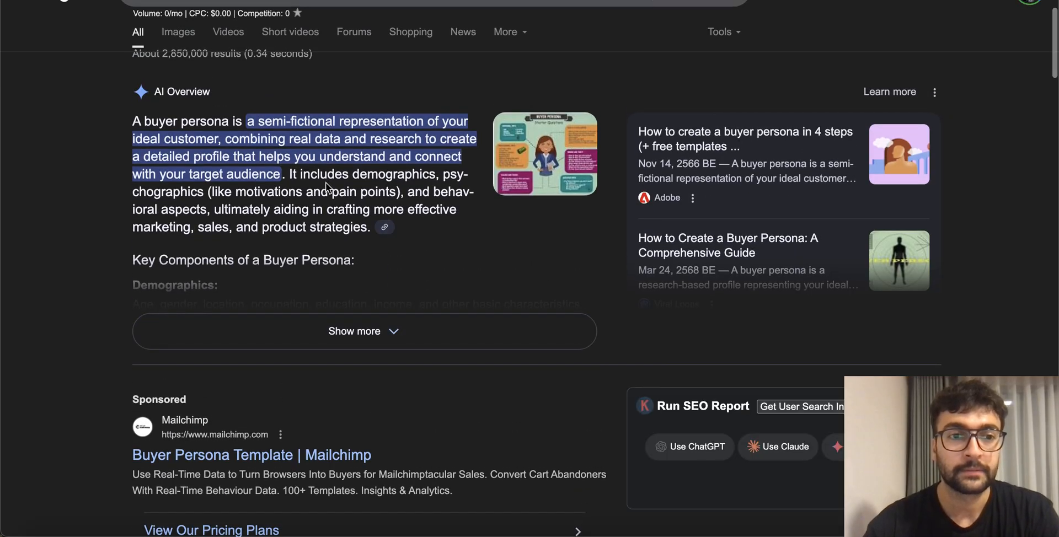
{"action": "left_click_drag", "start_coordinate": [136, 123], "coordinate": [366, 228]}
{"action": "key", "text": "super+c"}
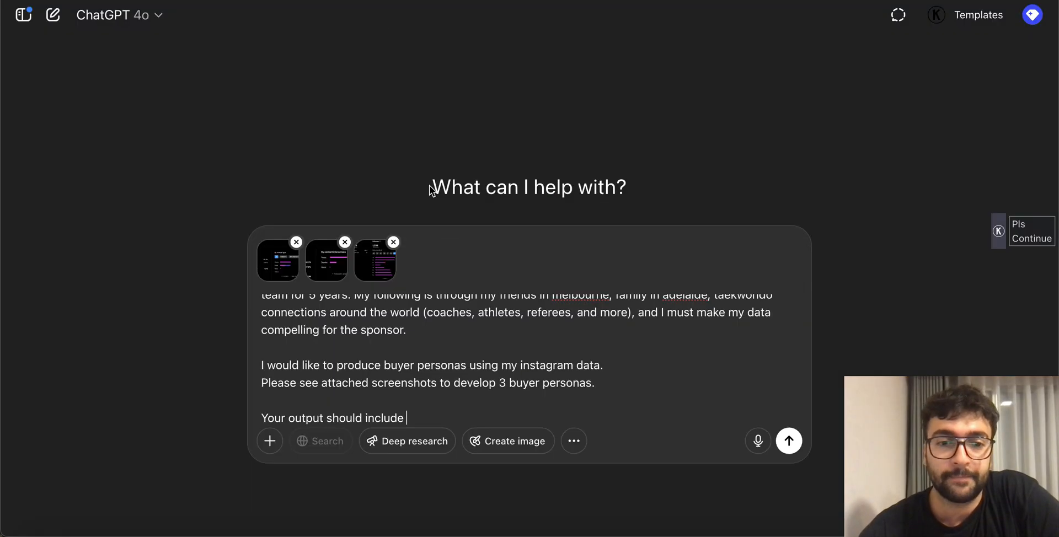
Step: Back in the ChatGPT prompt, paste the copied buyer persona definition as a new paragraph between the background and the buyer personas request
{"action": "scroll", "coordinate": [417, 343], "scroll_direction": "up", "scroll_amount": 3}
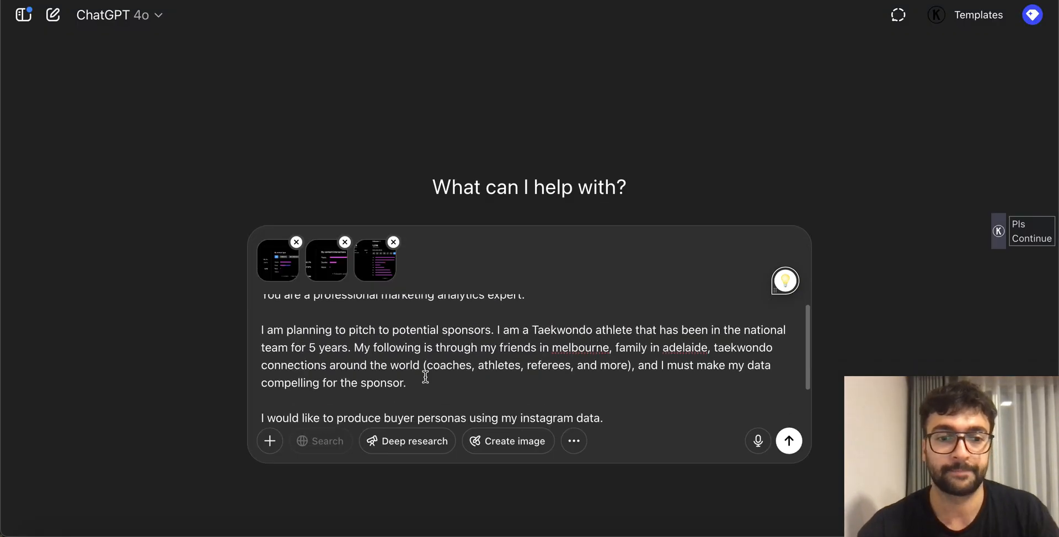
{"action": "left_click", "coordinate": [449, 387]}
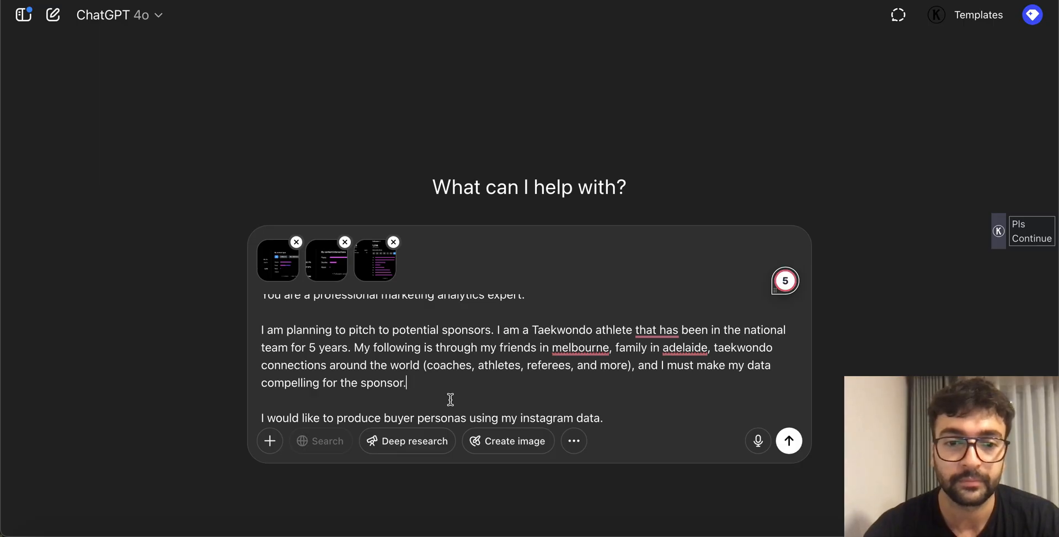
{"action": "key", "text": "shift+Return"}
{"action": "key", "text": "super+v"}
{"action": "scroll", "coordinate": [430, 364], "scroll_direction": "down", "scroll_amount": 5}
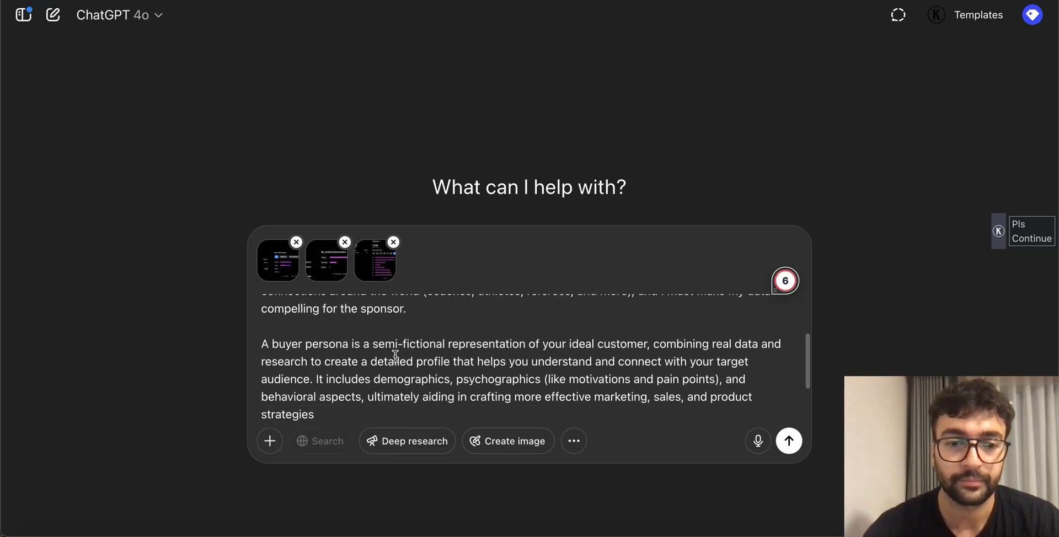
Step: Add a colon after "Your output should include" at the end of the prompt and start a new line below it
{"action": "scroll", "coordinate": [655, 371], "scroll_direction": "down", "scroll_amount": 1}
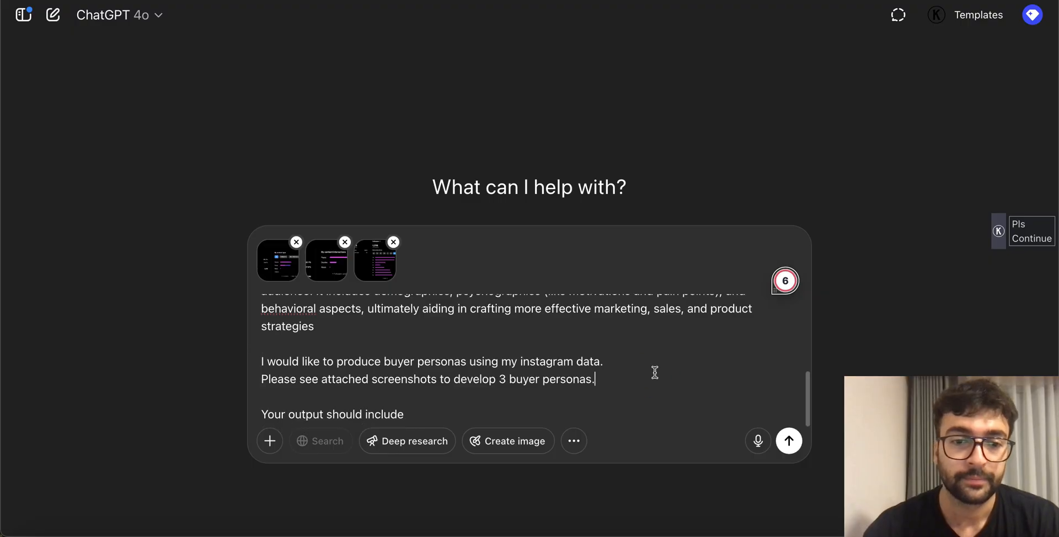
{"action": "left_click", "coordinate": [599, 390]}
{"action": "left_click", "coordinate": [485, 415]}
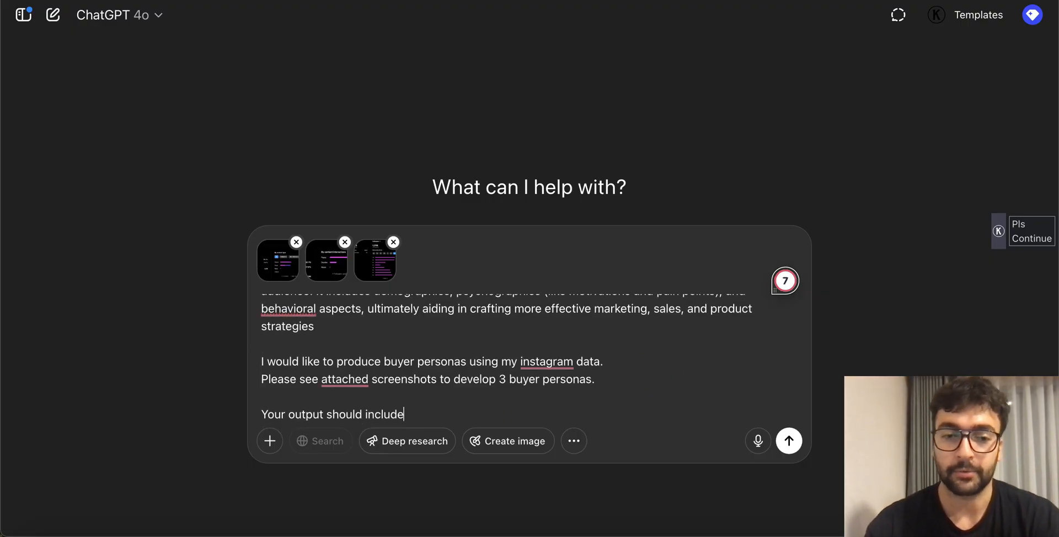
{"action": "type", "text": ":"}
{"action": "key", "text": "shift+Return"}
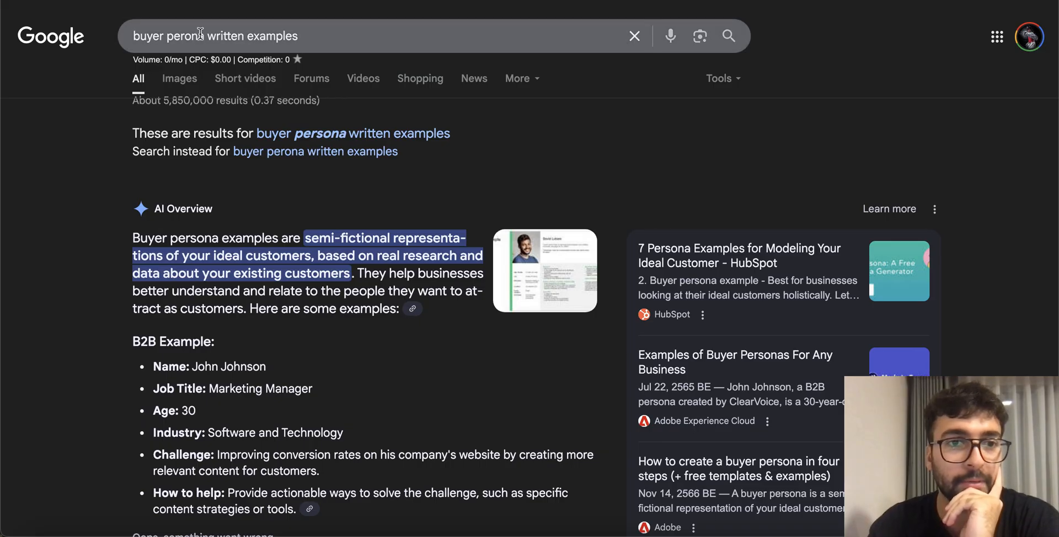
Step: Search Google for buyer persona written examples and look through Mailchimp's "How to Create a User Persona" article for its persona examples
{"action": "scroll", "coordinate": [254, 163], "scroll_direction": "down", "scroll_amount": 2}
{"action": "scroll", "coordinate": [271, 194], "scroll_direction": "down", "scroll_amount": 3}
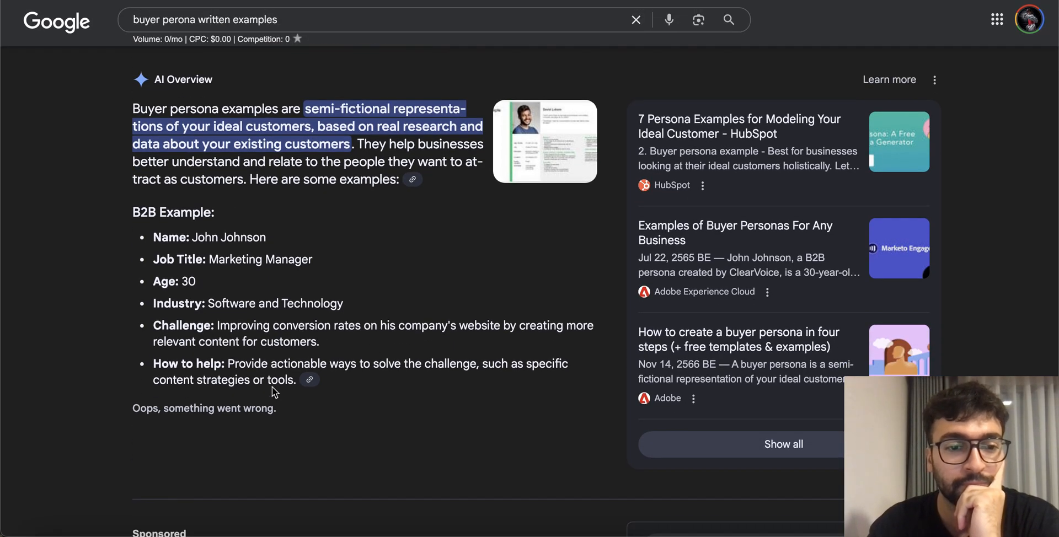
{"action": "scroll", "coordinate": [351, 316], "scroll_direction": "down", "scroll_amount": 10}
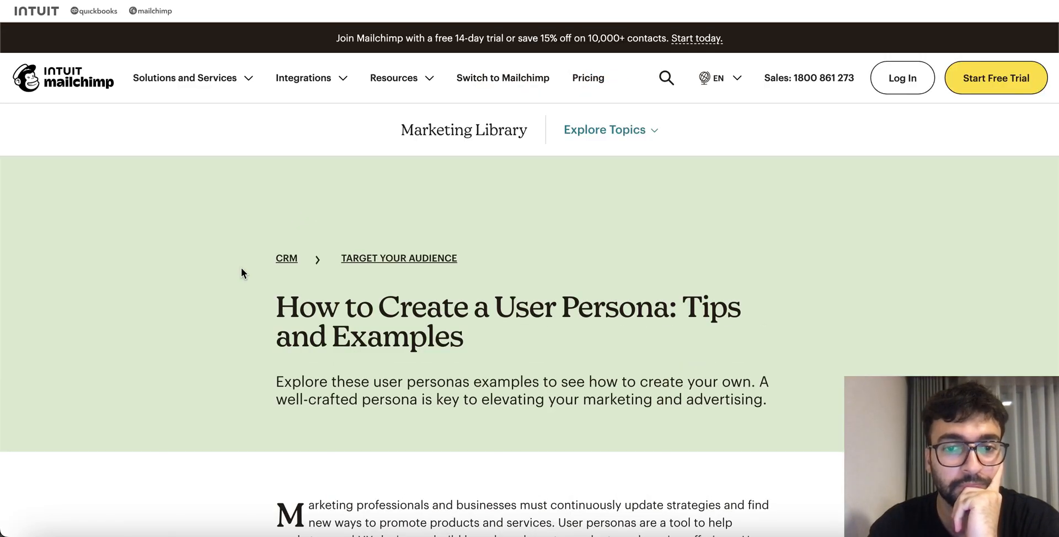
{"action": "scroll", "coordinate": [240, 267], "scroll_direction": "down", "scroll_amount": 3}
{"action": "scroll", "coordinate": [241, 267], "scroll_direction": "down", "scroll_amount": 10}
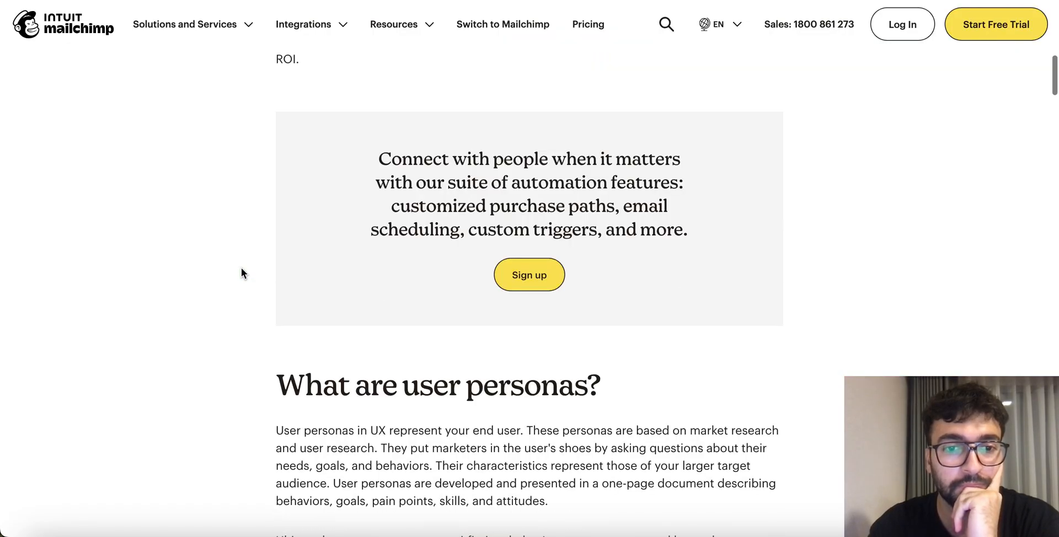
{"action": "scroll", "coordinate": [241, 268], "scroll_direction": "down", "scroll_amount": 20}
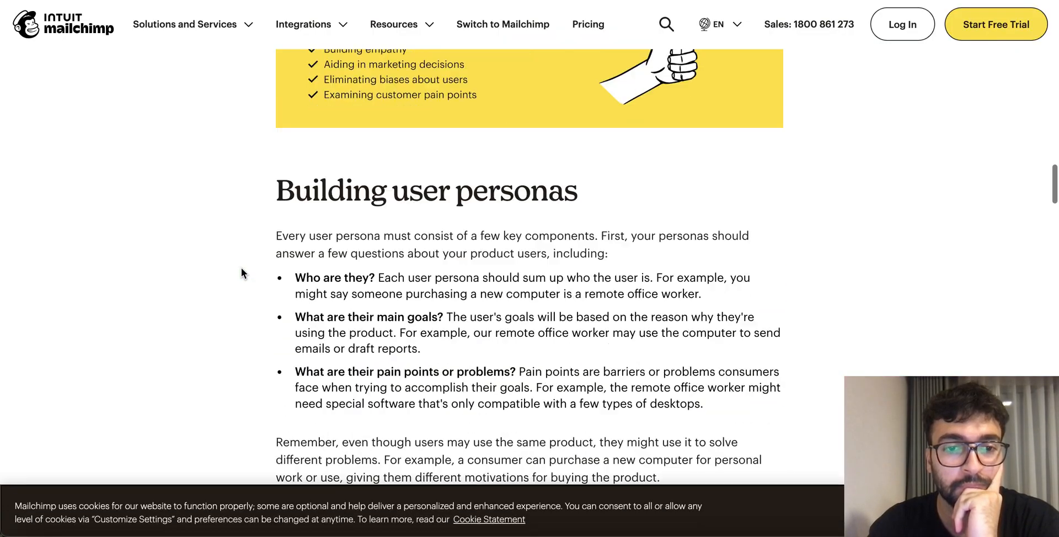
{"action": "scroll", "coordinate": [241, 269], "scroll_direction": "down", "scroll_amount": 15}
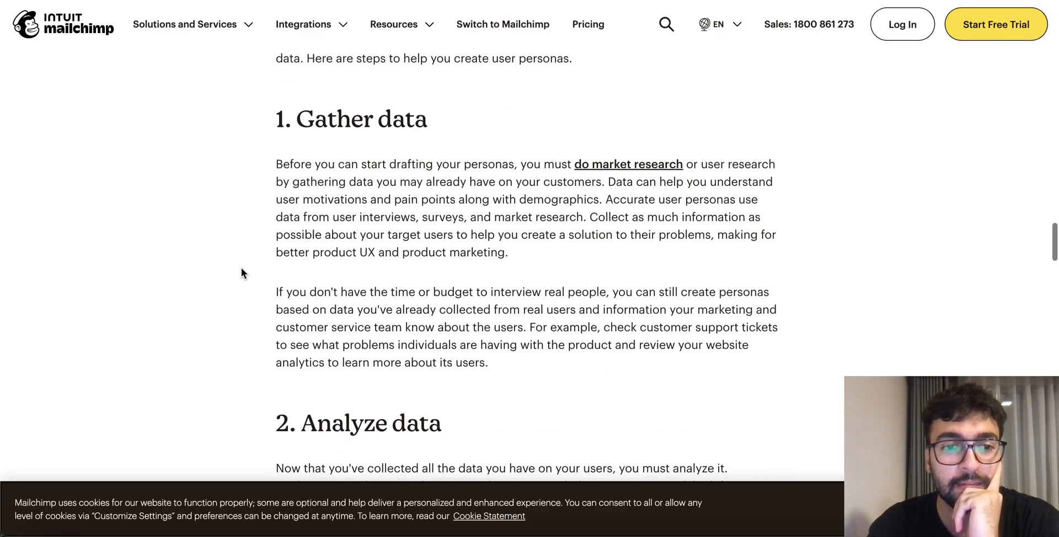
{"action": "scroll", "coordinate": [241, 268], "scroll_direction": "down", "scroll_amount": 18}
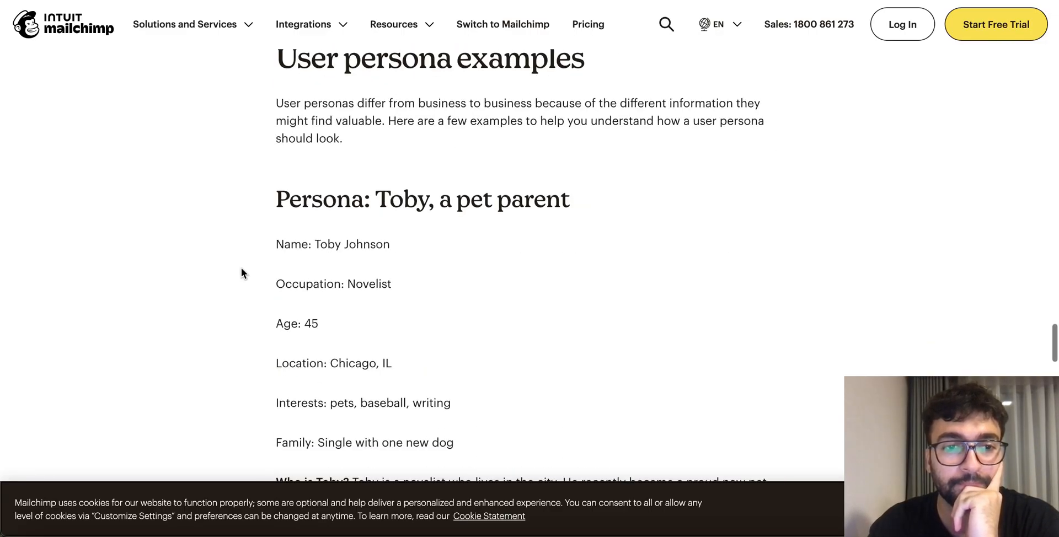
{"action": "scroll", "coordinate": [270, 99], "scroll_direction": "up", "scroll_amount": 3}
{"action": "scroll", "coordinate": [270, 97], "scroll_direction": "down", "scroll_amount": 2}
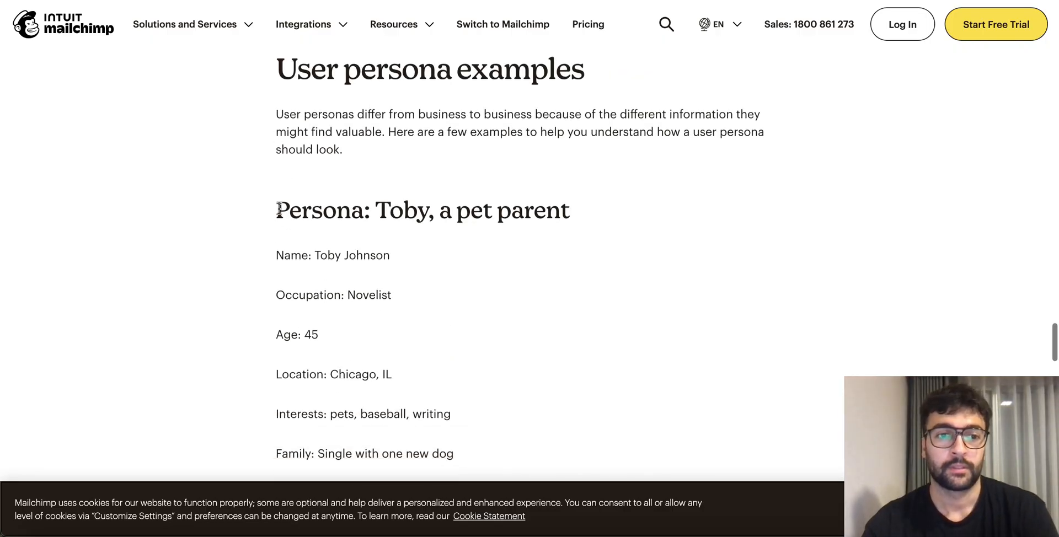
Step: Copy the user persona examples from the Mailchimp article, from the pet parent persona's heading through the social media manager persona's solution paragraph
{"action": "left_click_drag", "start_coordinate": [273, 203], "coordinate": [489, 458]}
{"action": "scroll", "coordinate": [517, 382], "scroll_direction": "down", "scroll_amount": 6}
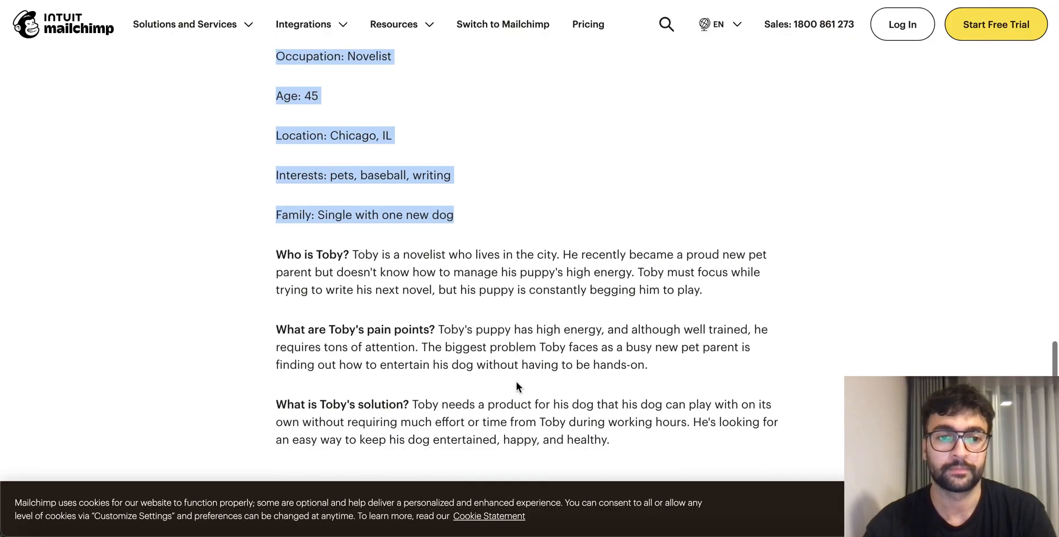
{"action": "left_click_drag", "start_coordinate": [516, 382], "coordinate": [516, 381]}
{"action": "scroll", "coordinate": [517, 381], "scroll_direction": "down", "scroll_amount": 6}
{"action": "scroll", "coordinate": [516, 382], "scroll_direction": "down", "scroll_amount": 5}
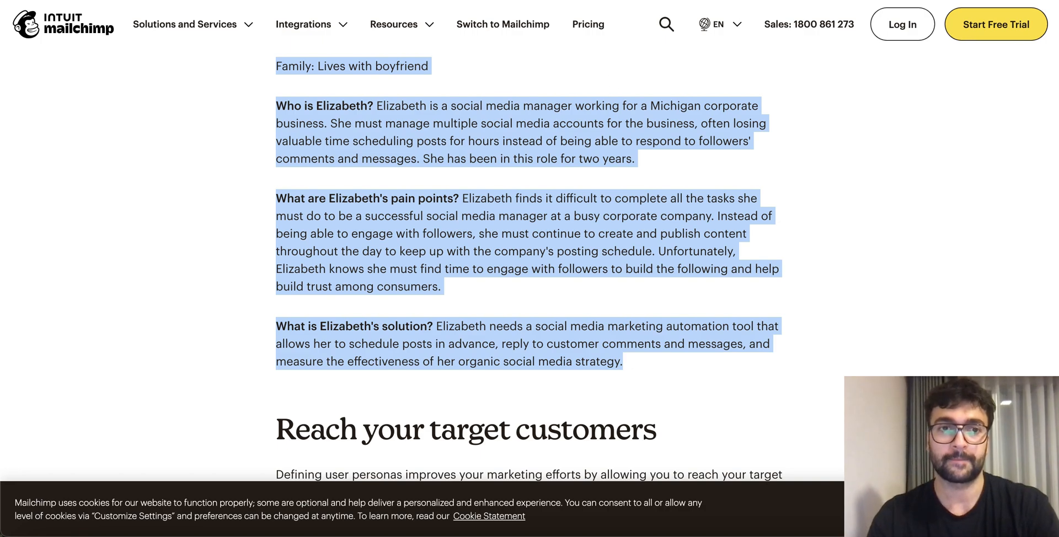
Step: Back in the ChatGPT prompt, reword the last line to request output following the structure of these examples, and paste the copied personas below it
{"action": "key", "text": "ctrl+Tab"}
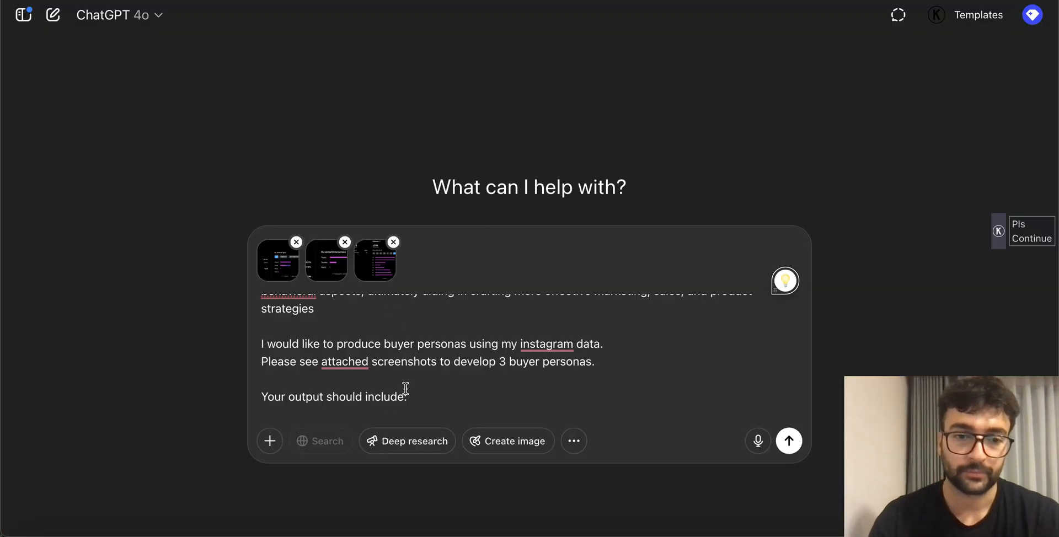
{"action": "left_click_drag", "start_coordinate": [404, 398], "coordinate": [371, 400]}
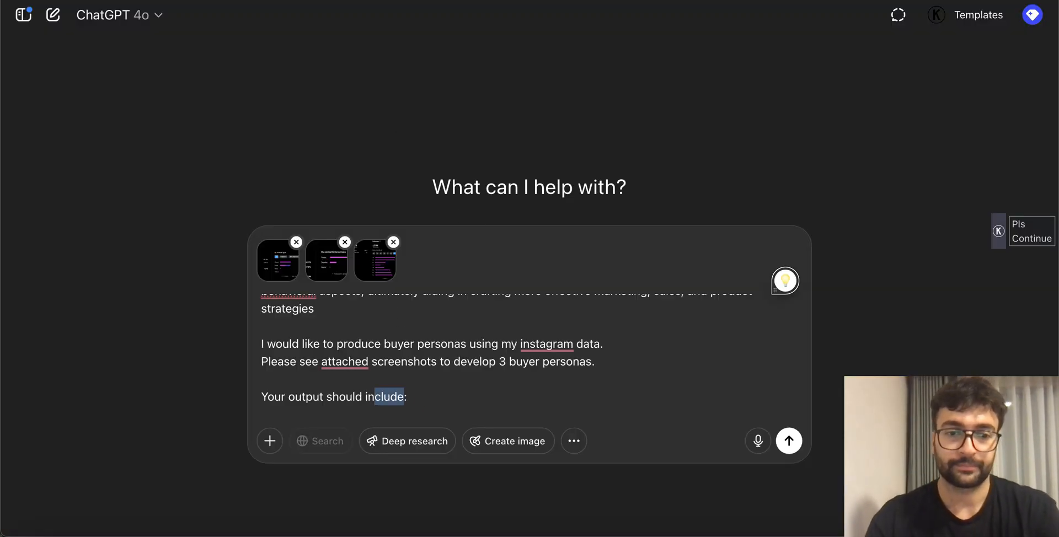
{"action": "key", "text": "BackSpace"}
{"action": "key", "text": "BackSpace"}
{"action": "key", "text": "BackSpace"}
{"action": "type", "text": "follow"}
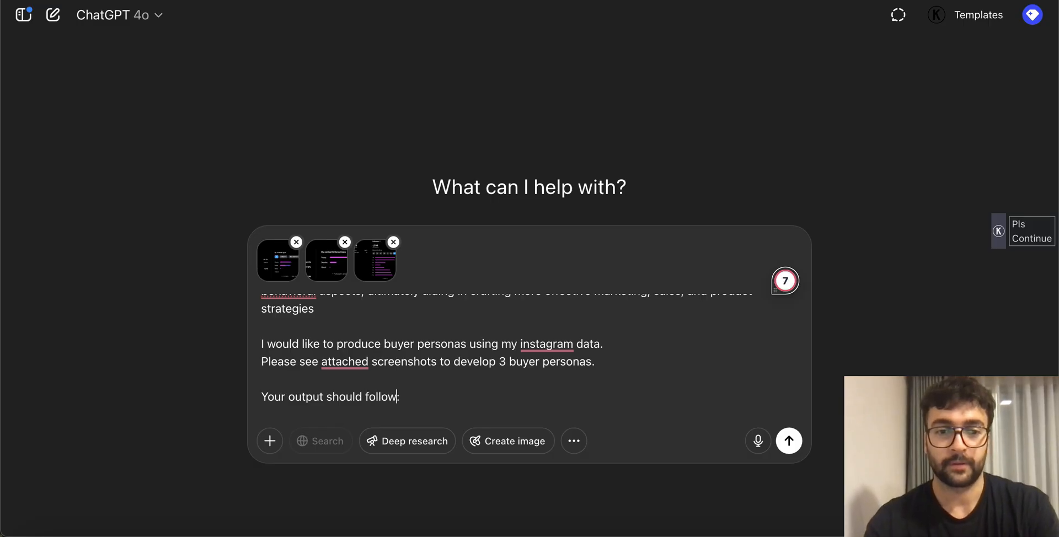
{"action": "type", "text": "the structure of these"}
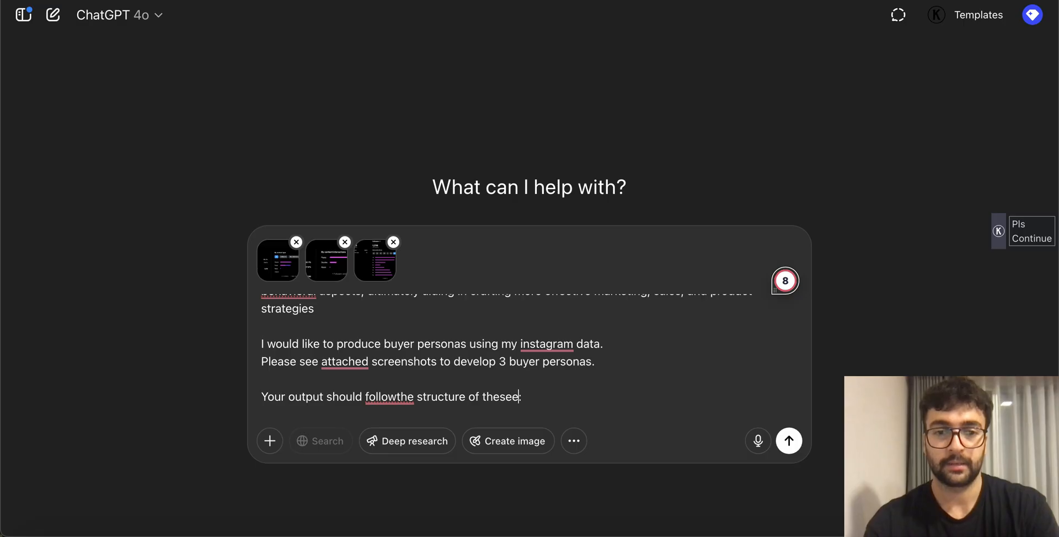
{"action": "type", "text": " example"}
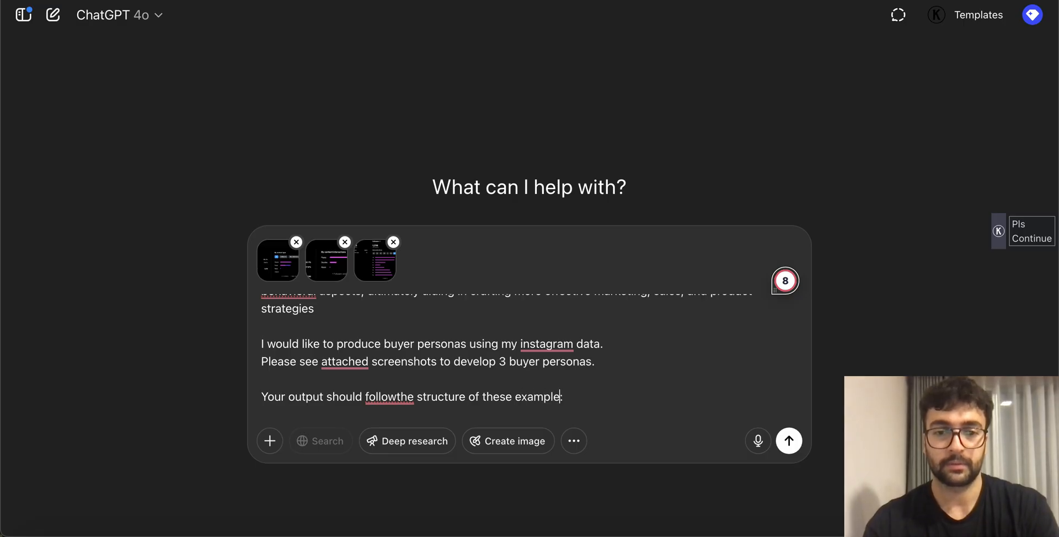
{"action": "type", "text": "s"}
{"action": "key", "text": "shift+Return"}
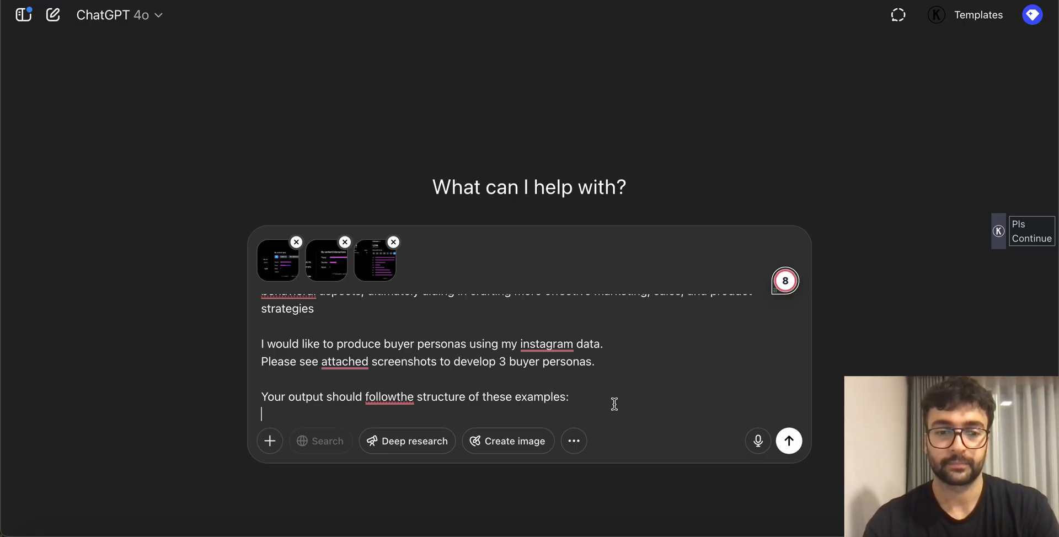
{"action": "key", "text": "super+v"}
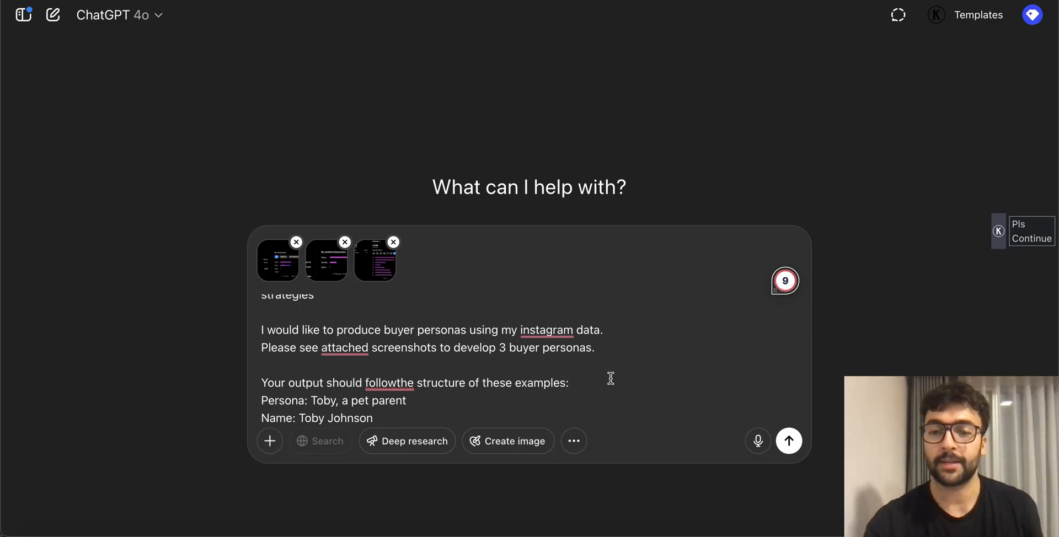
Step: Review the whole prompt from the marketing analytics expert role to the pasted persona examples, and submit it with the attached screenshots
{"action": "scroll", "coordinate": [611, 378], "scroll_direction": "up", "scroll_amount": 10}
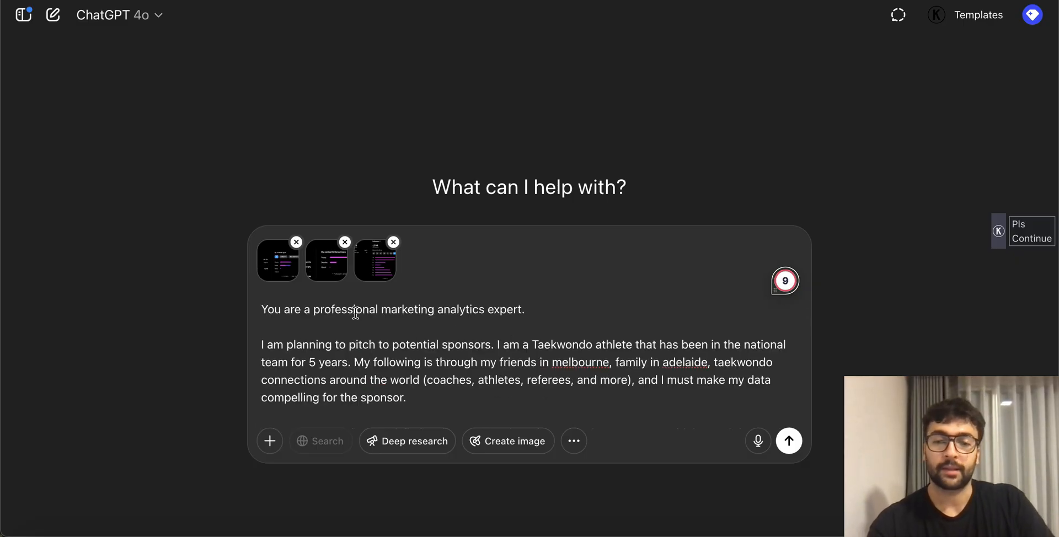
{"action": "scroll", "coordinate": [359, 320], "scroll_direction": "down", "scroll_amount": 2}
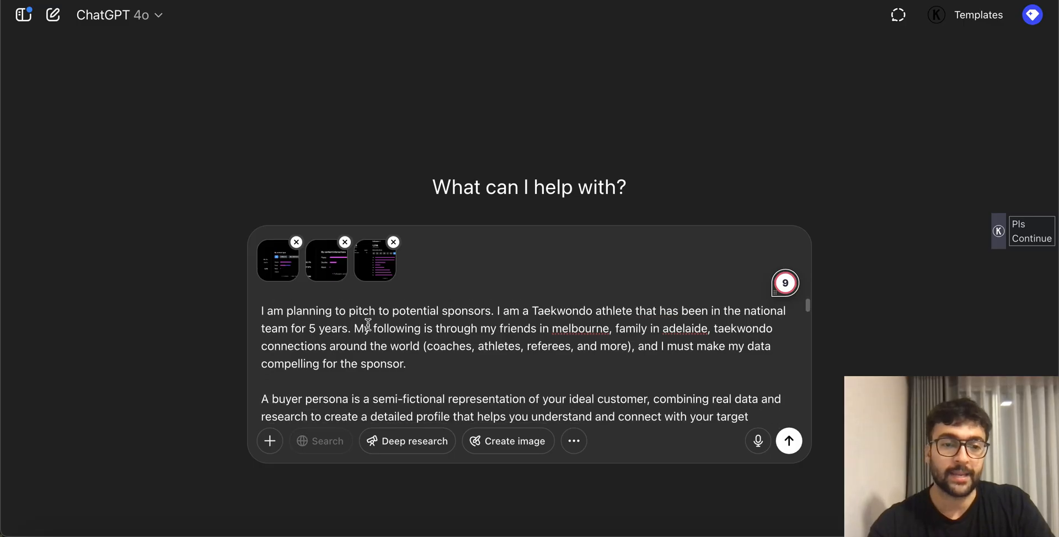
{"action": "scroll", "coordinate": [368, 324], "scroll_direction": "down", "scroll_amount": 1}
{"action": "scroll", "coordinate": [358, 367], "scroll_direction": "down", "scroll_amount": 5}
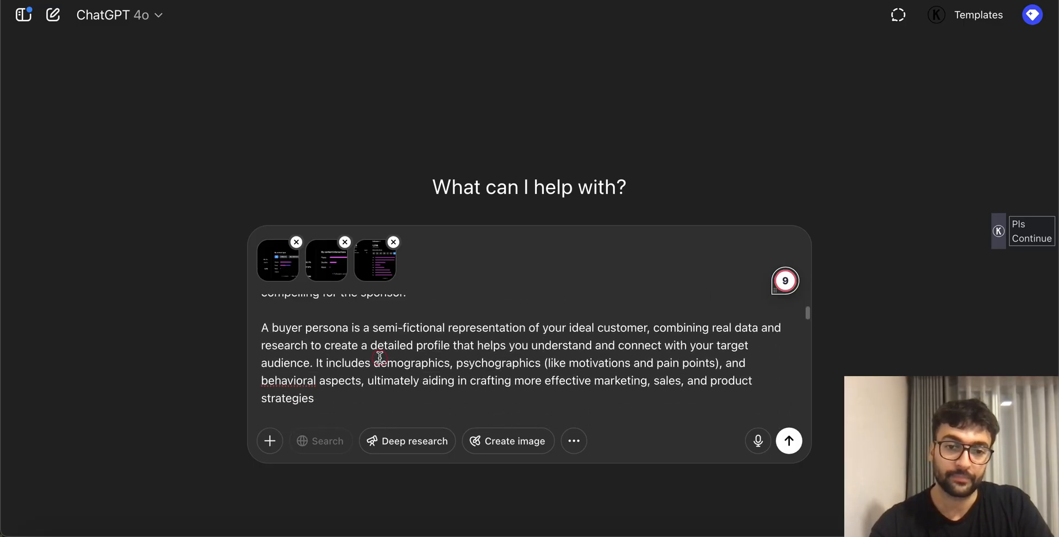
{"action": "scroll", "coordinate": [397, 369], "scroll_direction": "down", "scroll_amount": 2}
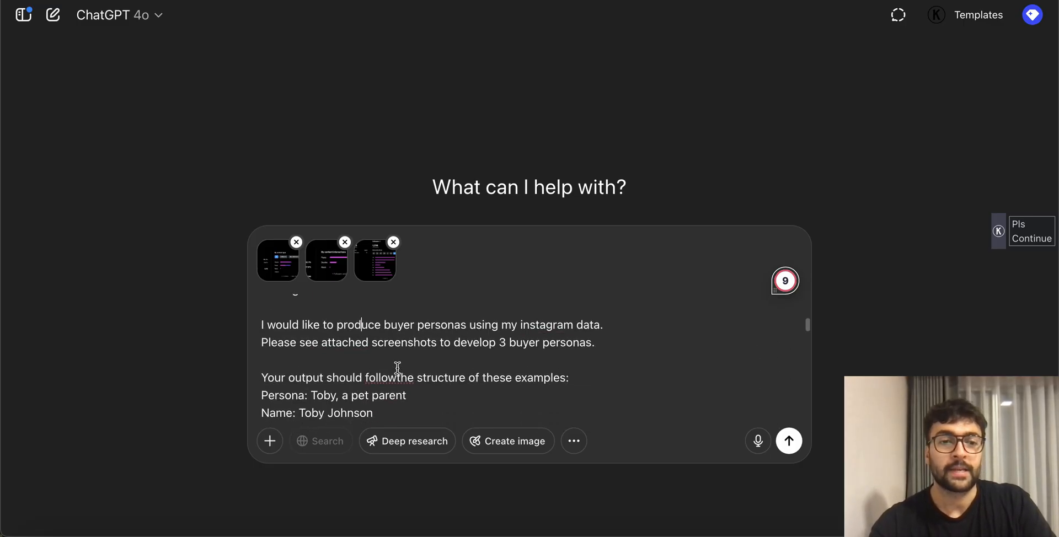
{"action": "left_click_drag", "start_coordinate": [376, 332], "coordinate": [378, 332]}
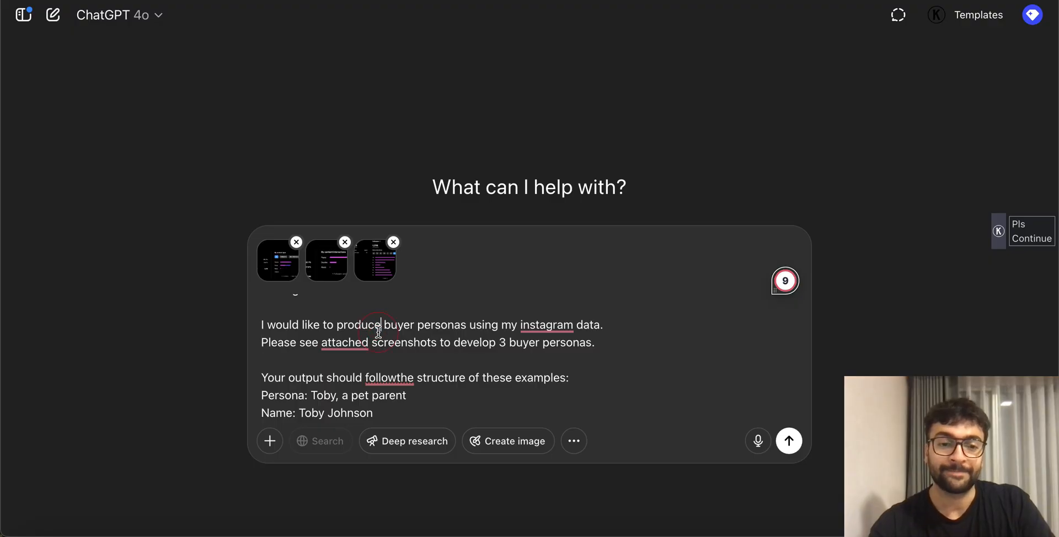
{"action": "scroll", "coordinate": [379, 331], "scroll_direction": "down", "scroll_amount": 3}
{"action": "scroll", "coordinate": [371, 325], "scroll_direction": "up", "scroll_amount": 1}
{"action": "left_click", "coordinate": [274, 340]}
{"action": "left_click_drag", "start_coordinate": [365, 353], "coordinate": [416, 366]}
{"action": "left_click", "coordinate": [416, 366]}
{"action": "scroll", "coordinate": [416, 366], "scroll_direction": "down", "scroll_amount": 12}
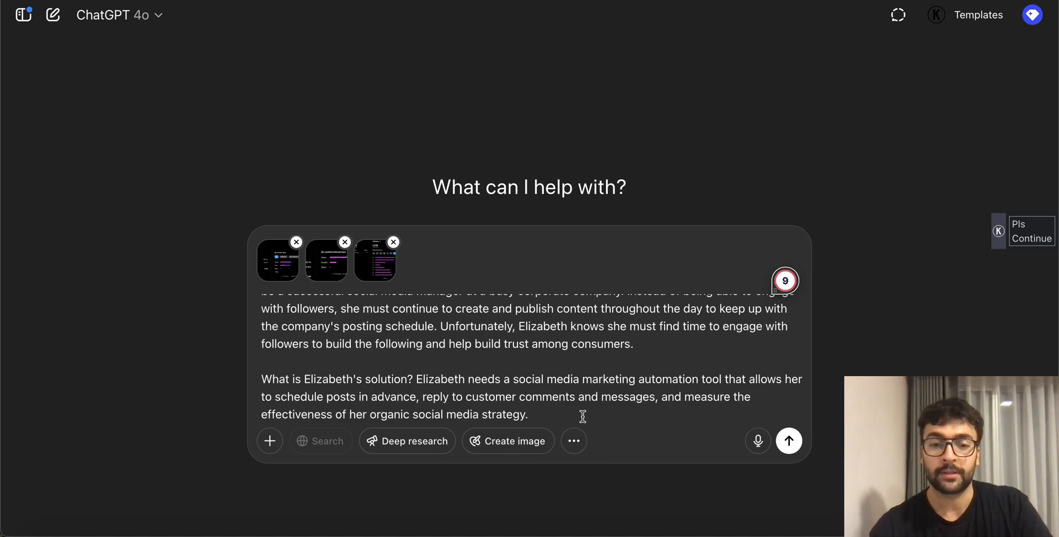
{"action": "key", "text": "Return"}
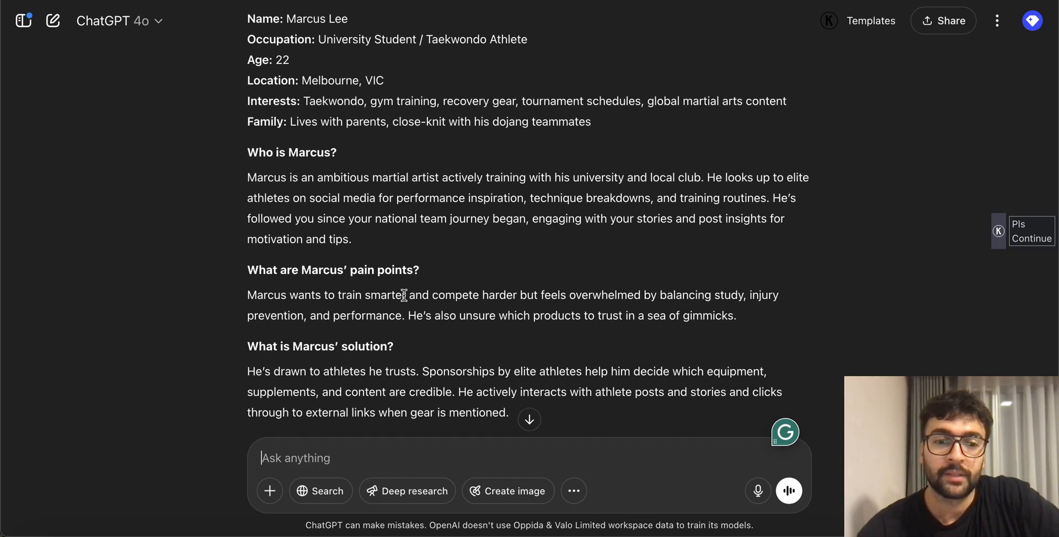
Step: Read the pain points and solution of the first generated persona in the ChatGPT response
{"action": "left_click_drag", "start_coordinate": [336, 297], "coordinate": [414, 323]}
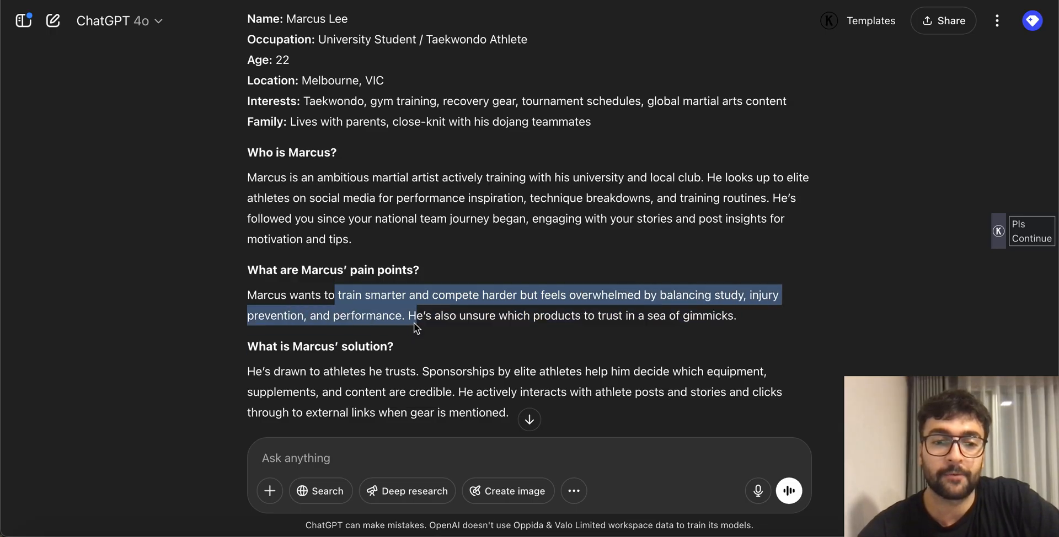
{"action": "scroll", "coordinate": [413, 323], "scroll_direction": "down", "scroll_amount": 2}
{"action": "left_click", "coordinate": [343, 305]}
{"action": "scroll", "coordinate": [343, 307], "scroll_direction": "down", "scroll_amount": 3}
{"action": "scroll", "coordinate": [343, 307], "scroll_direction": "down", "scroll_amount": 3}
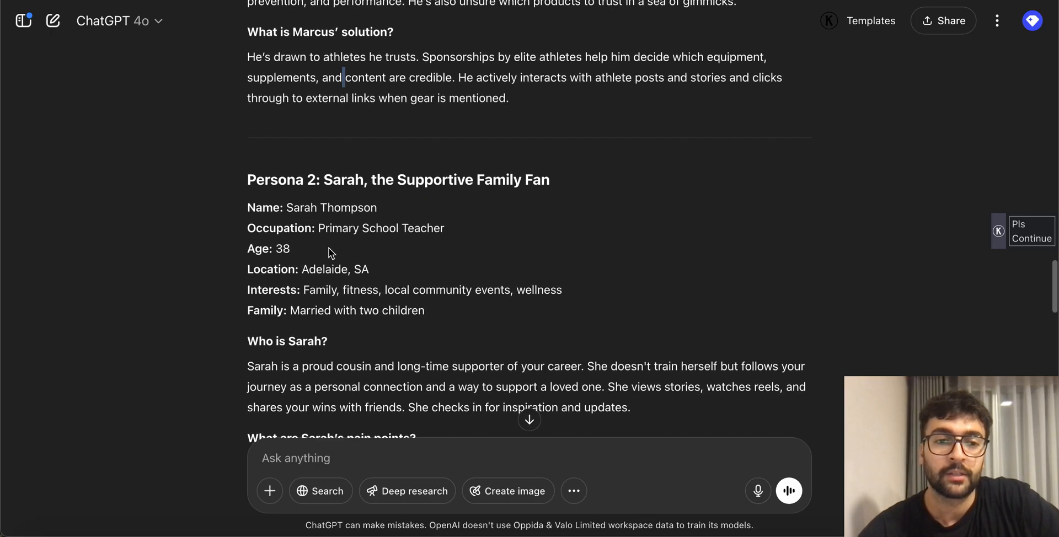
Step: Examine the second generated persona's title, profile details, interests and family situation
{"action": "left_click_drag", "start_coordinate": [324, 180], "coordinate": [473, 180]}
{"action": "left_click", "coordinate": [340, 155]}
{"action": "scroll", "coordinate": [340, 219], "scroll_direction": "down", "scroll_amount": 2}
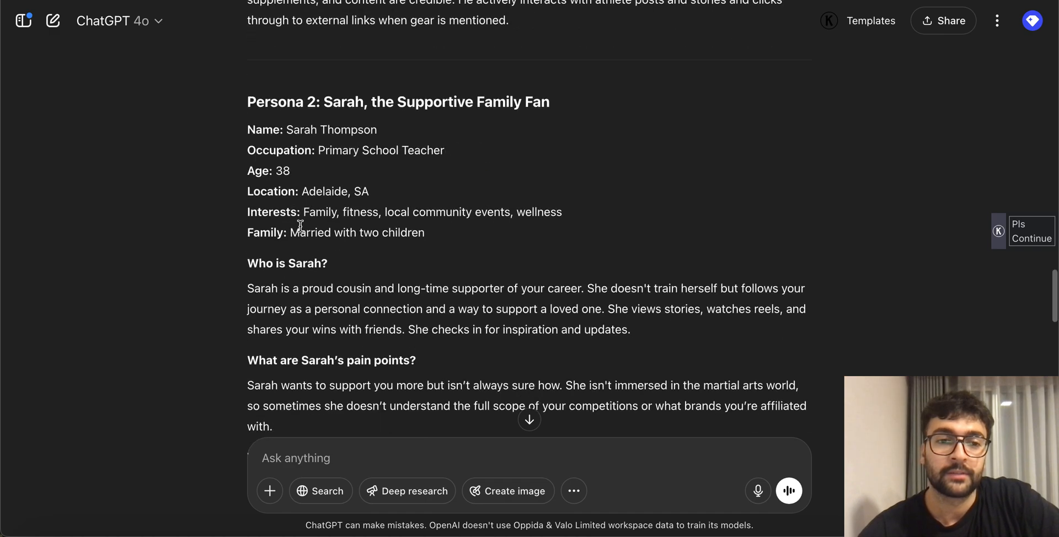
{"action": "left_click_drag", "start_coordinate": [309, 213], "coordinate": [388, 233]}
{"action": "left_click", "coordinate": [387, 298]}
{"action": "scroll", "coordinate": [387, 298], "scroll_direction": "down", "scroll_amount": 1}
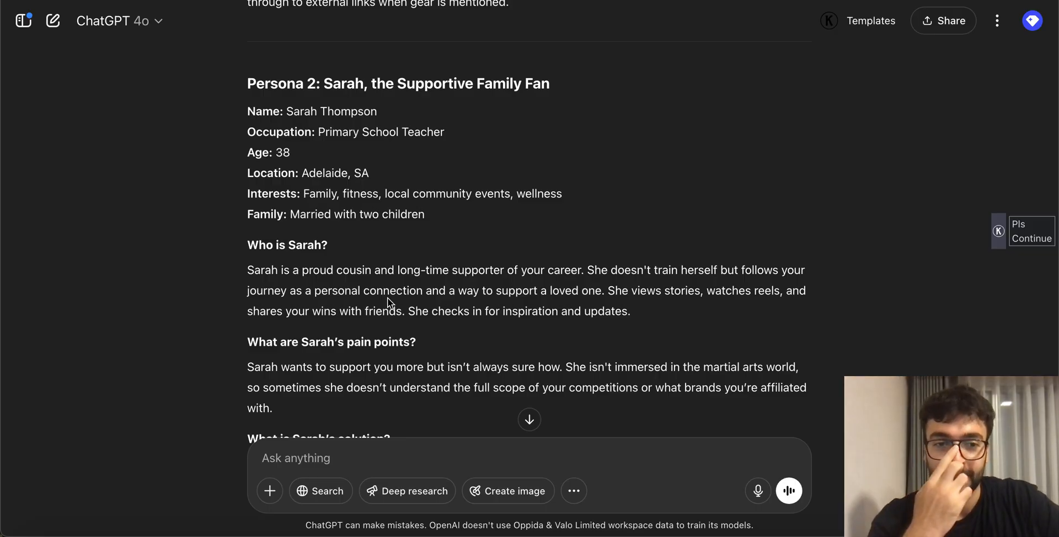
{"action": "scroll", "coordinate": [387, 298], "scroll_direction": "down", "scroll_amount": 2}
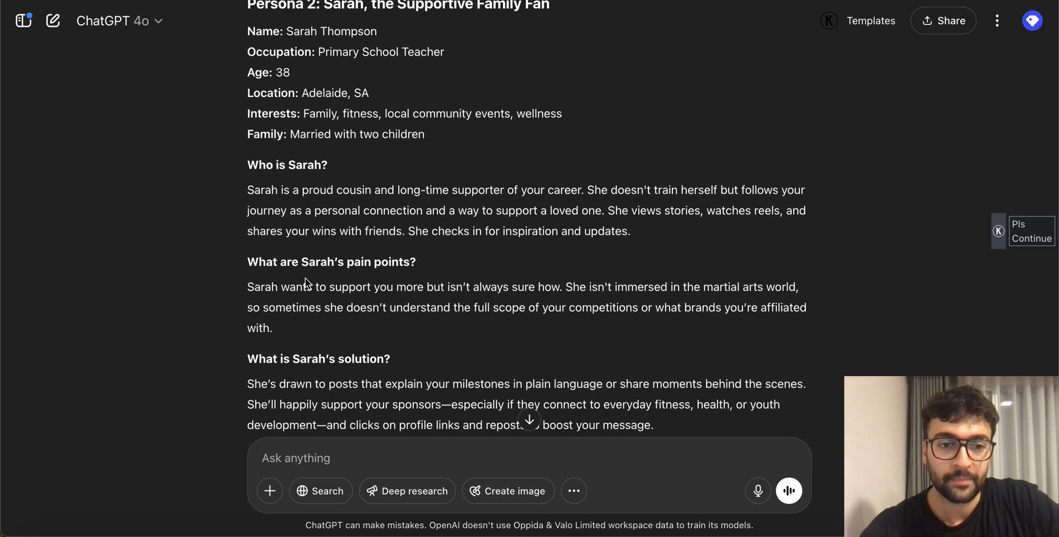
{"action": "left_click_drag", "start_coordinate": [337, 113], "coordinate": [316, 134]}
{"action": "left_click", "coordinate": [452, 103]}
{"action": "left_click", "coordinate": [315, 134]}
{"action": "left_click_drag", "start_coordinate": [462, 141], "coordinate": [289, 138]}
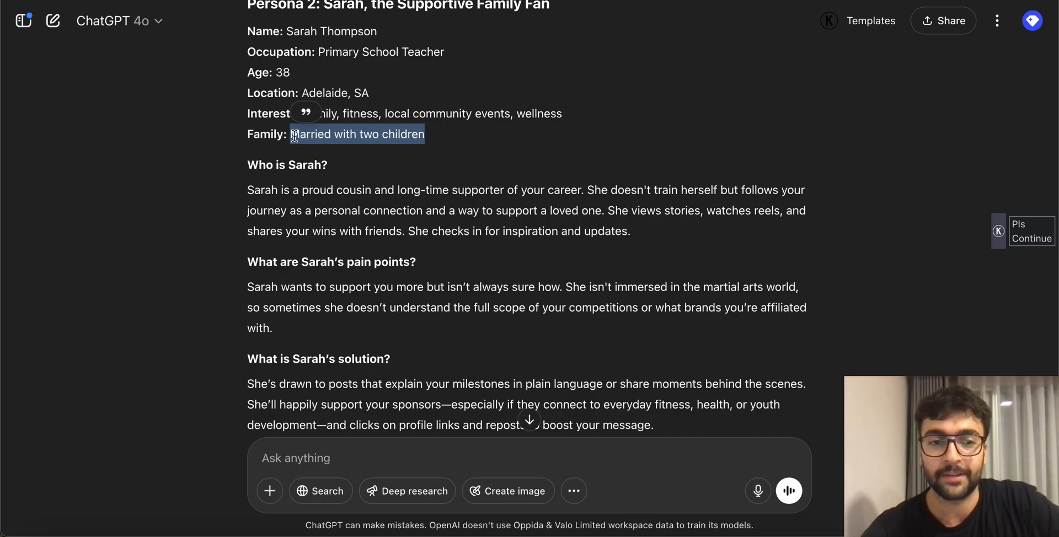
{"action": "left_click", "coordinate": [187, 224]}
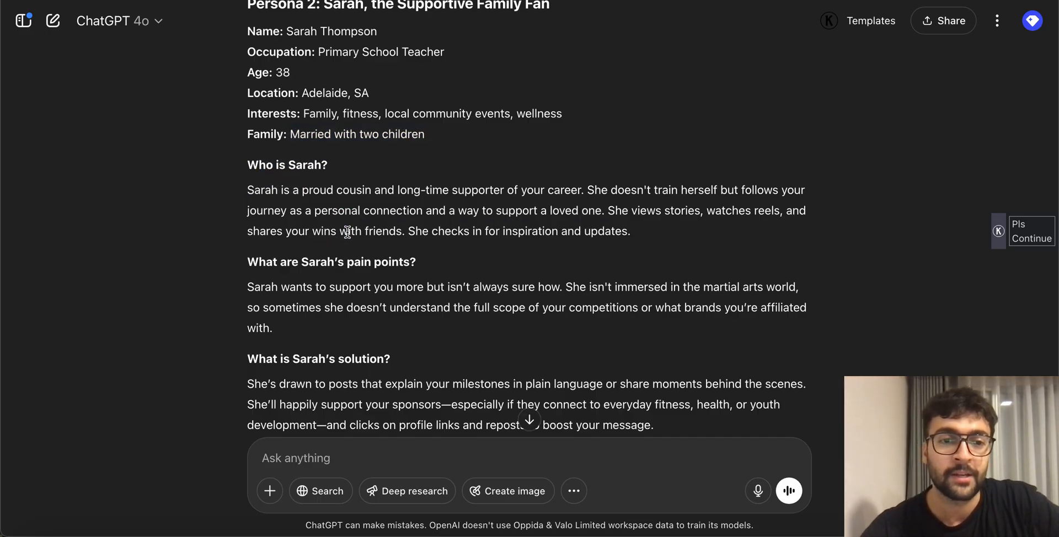
Step: Read the "Who is" description of the supportive family fan persona, focusing on the personal connection to the athlete
{"action": "scroll", "coordinate": [346, 228], "scroll_direction": "down", "scroll_amount": 1}
{"action": "left_click_drag", "start_coordinate": [377, 172], "coordinate": [376, 207]}
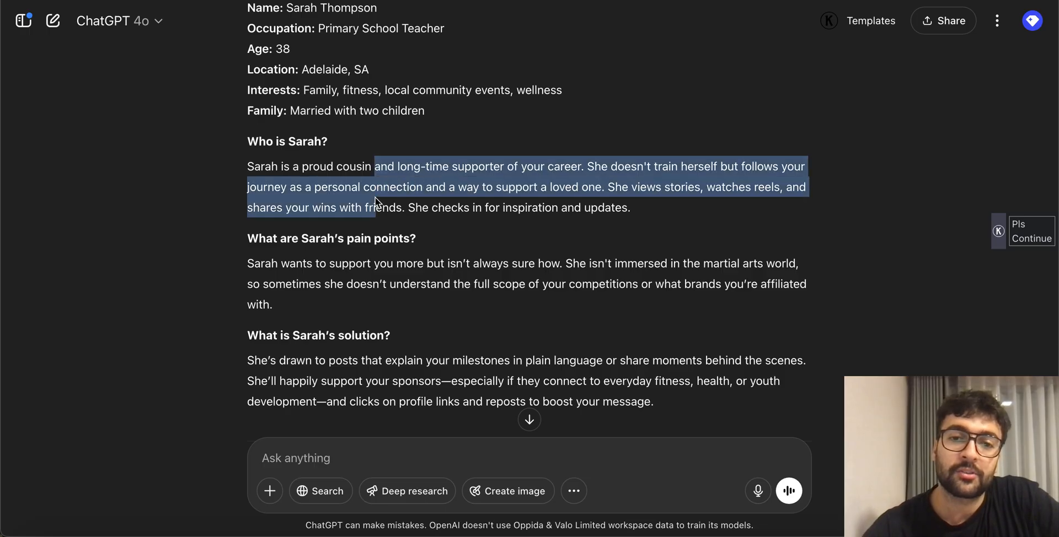
{"action": "left_click", "coordinate": [426, 207]}
{"action": "left_click_drag", "start_coordinate": [332, 189], "coordinate": [523, 189]}
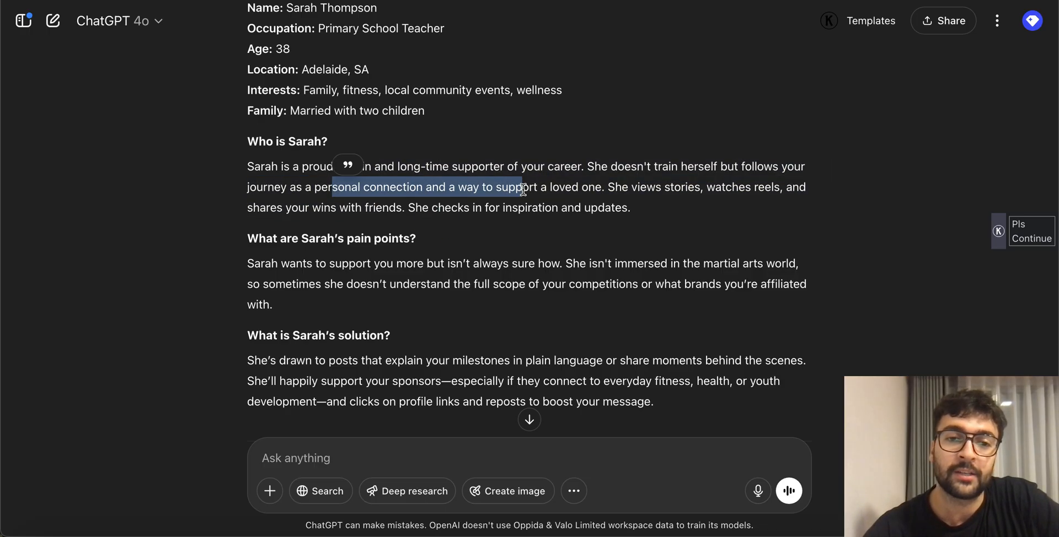
Step: Skim the rest of the second persona and read the third persona's title, the Global Martial Arts Connector
{"action": "scroll", "coordinate": [459, 216], "scroll_direction": "down", "scroll_amount": 1}
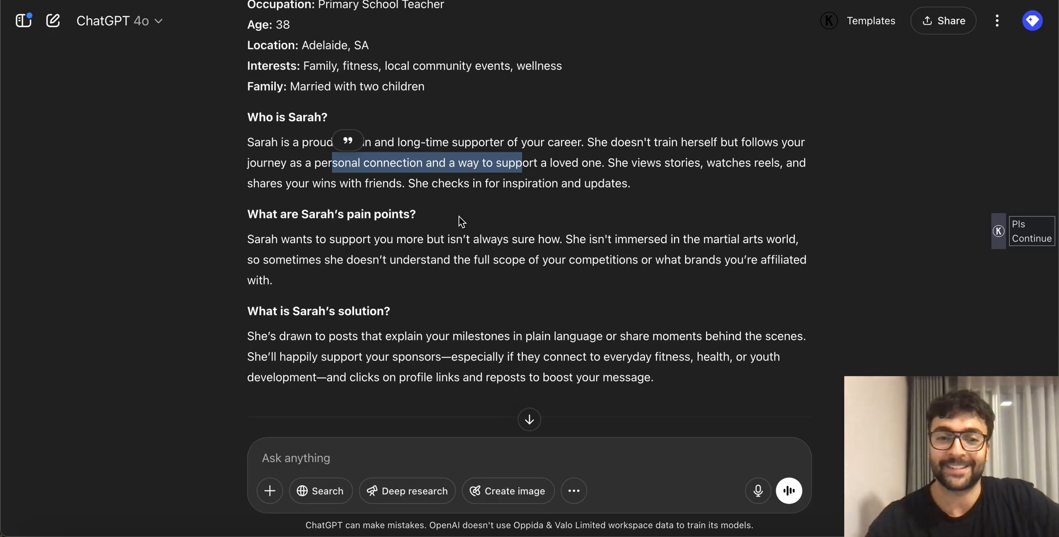
{"action": "left_click", "coordinate": [459, 216]}
{"action": "scroll", "coordinate": [459, 217], "scroll_direction": "down", "scroll_amount": 10}
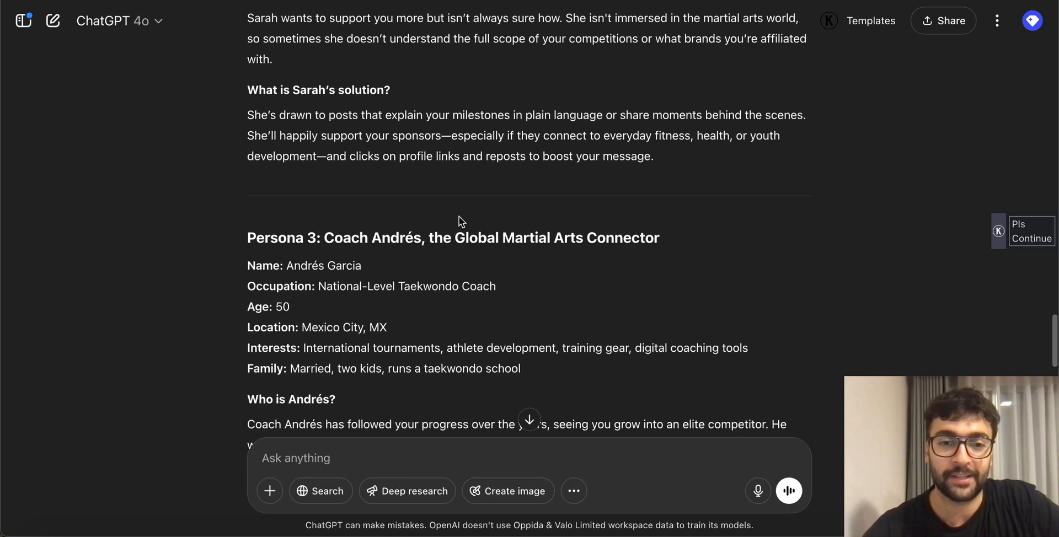
{"action": "scroll", "coordinate": [459, 216], "scroll_direction": "down", "scroll_amount": 2}
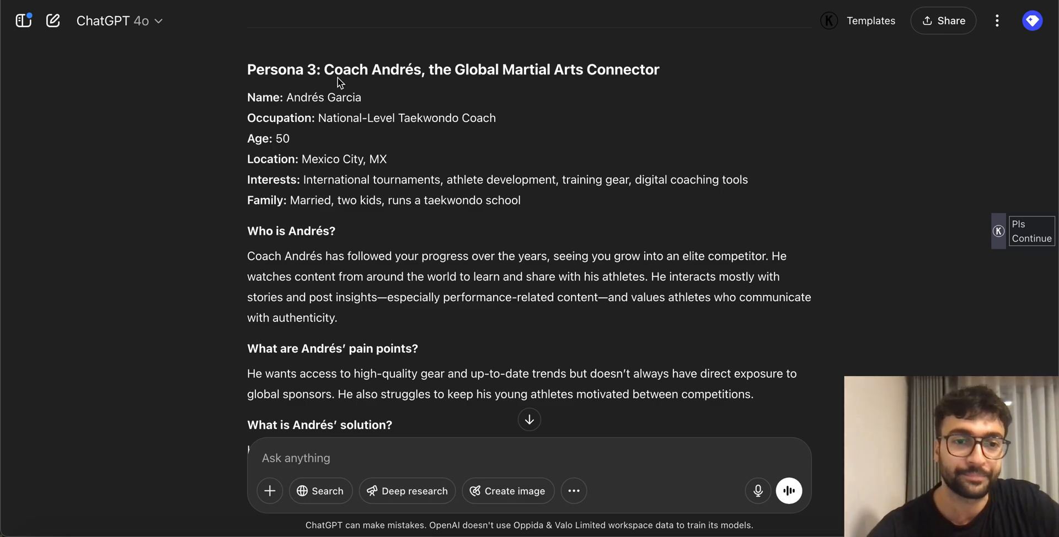
{"action": "left_click_drag", "start_coordinate": [295, 70], "coordinate": [384, 81]}
{"action": "left_click", "coordinate": [384, 82]}
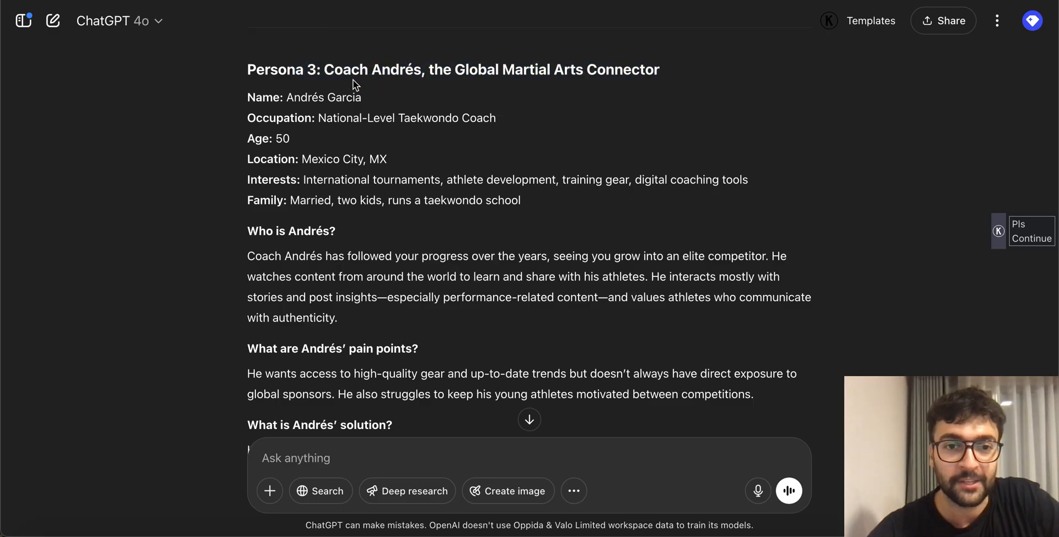
{"action": "left_click_drag", "start_coordinate": [434, 69], "coordinate": [663, 71]}
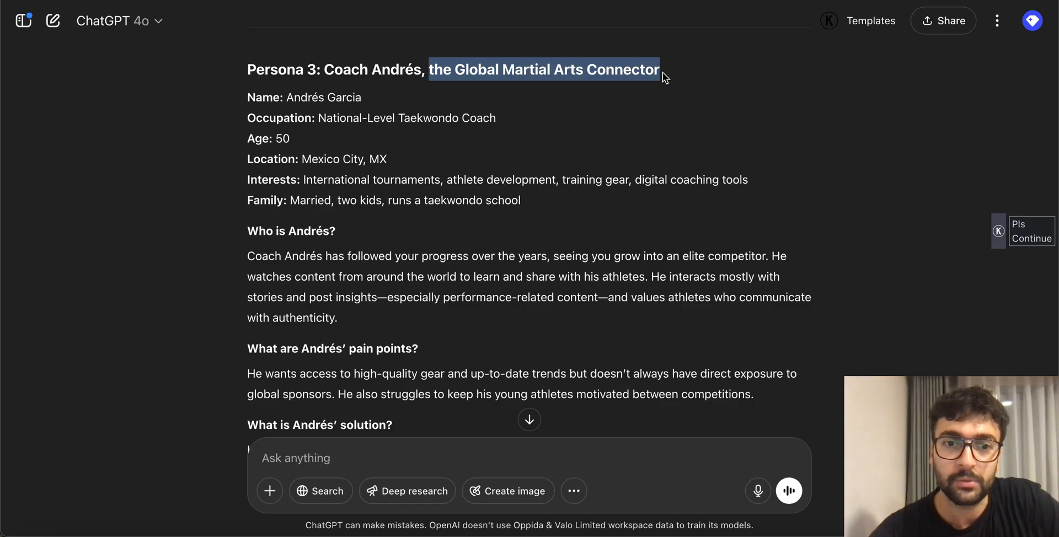
{"action": "scroll", "coordinate": [490, 139], "scroll_direction": "down", "scroll_amount": 1}
{"action": "left_click", "coordinate": [482, 139]}
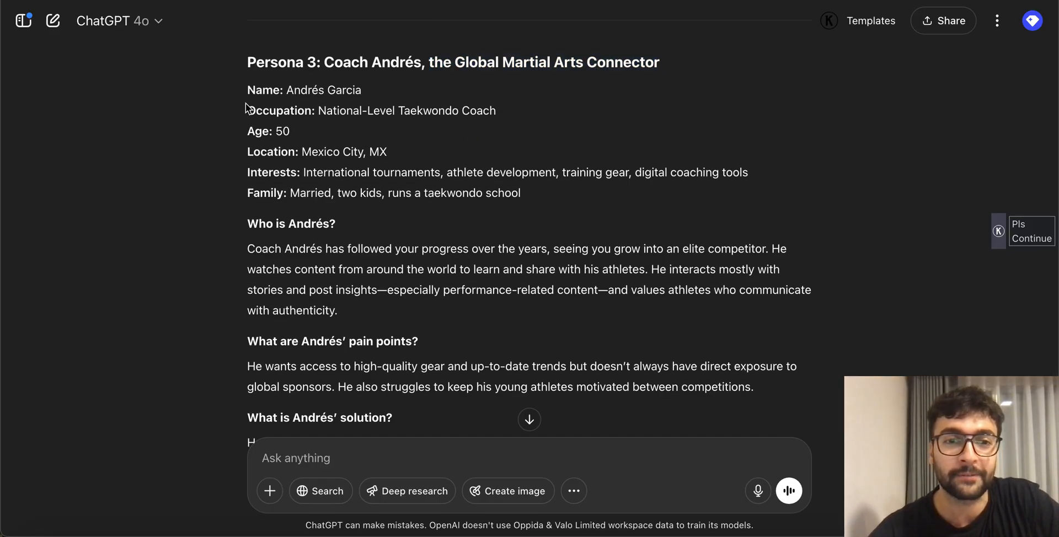
Step: Examine the third persona's occupation, age, location and interests
{"action": "left_click_drag", "start_coordinate": [246, 105], "coordinate": [300, 134]}
{"action": "left_click", "coordinate": [299, 135]}
{"action": "scroll", "coordinate": [369, 166], "scroll_direction": "down", "scroll_amount": 1}
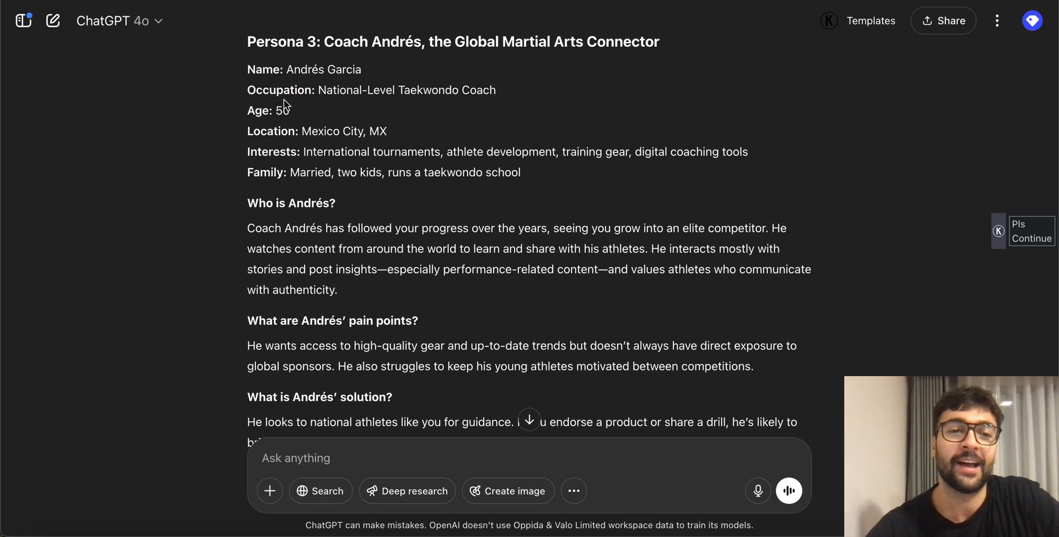
{"action": "left_click_drag", "start_coordinate": [319, 90], "coordinate": [495, 92]}
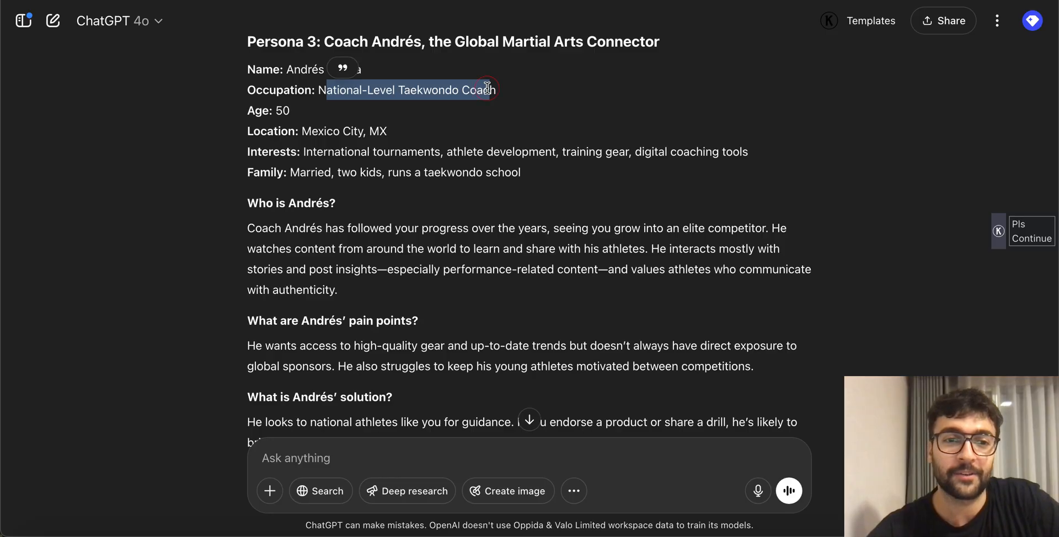
{"action": "left_click", "coordinate": [311, 126]}
{"action": "left_click_drag", "start_coordinate": [275, 110], "coordinate": [389, 132]}
{"action": "left_click", "coordinate": [343, 138]}
{"action": "left_click", "coordinate": [338, 170]}
{"action": "scroll", "coordinate": [313, 149], "scroll_direction": "down", "scroll_amount": 1}
{"action": "left_click_drag", "start_coordinate": [312, 141], "coordinate": [419, 139]}
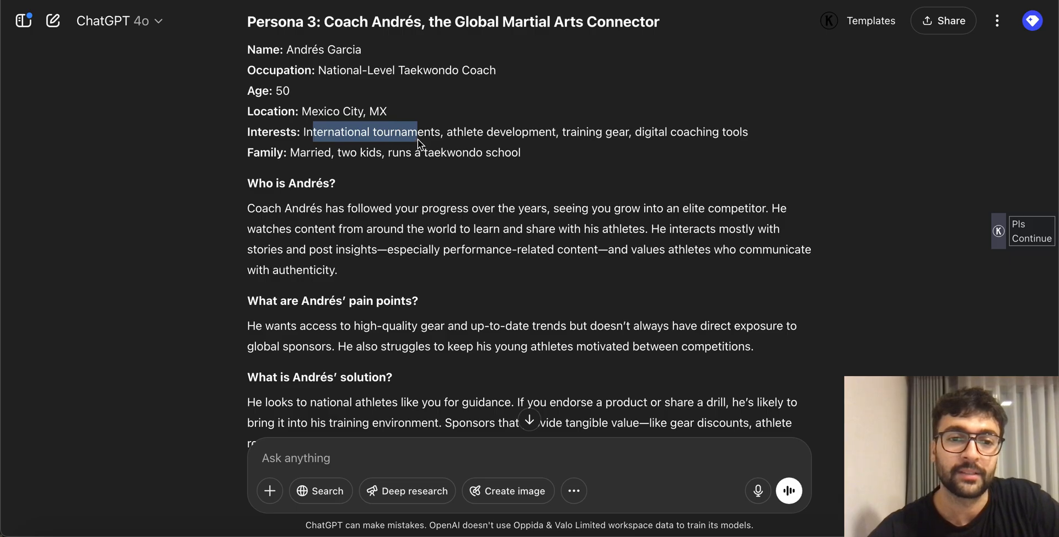
{"action": "scroll", "coordinate": [480, 209], "scroll_direction": "down", "scroll_amount": 1}
{"action": "left_click", "coordinate": [480, 209]}
Step: Read the Data-Driven Support section after the third persona, focusing on the follower and non-follower view shares
{"action": "scroll", "coordinate": [480, 208], "scroll_direction": "down", "scroll_amount": 10}
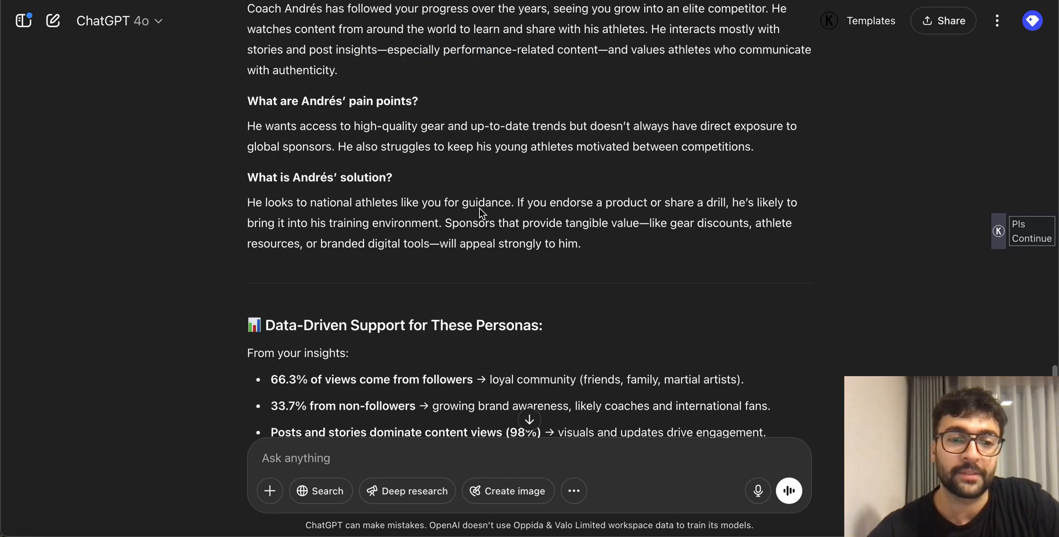
{"action": "scroll", "coordinate": [480, 213], "scroll_direction": "down", "scroll_amount": 3}
{"action": "left_click_drag", "start_coordinate": [266, 103], "coordinate": [551, 121]}
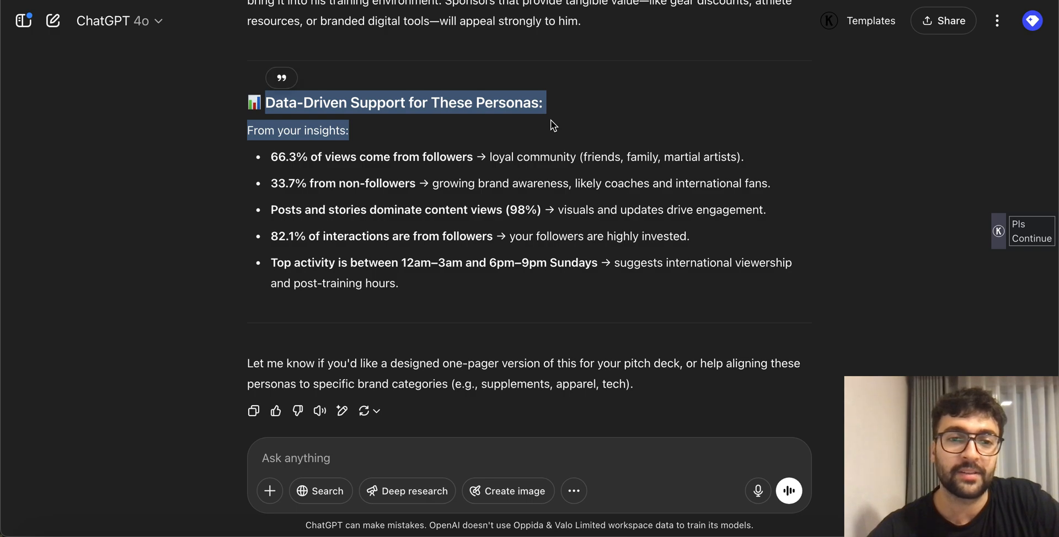
{"action": "left_click", "coordinate": [551, 121]}
{"action": "left_click", "coordinate": [269, 160]}
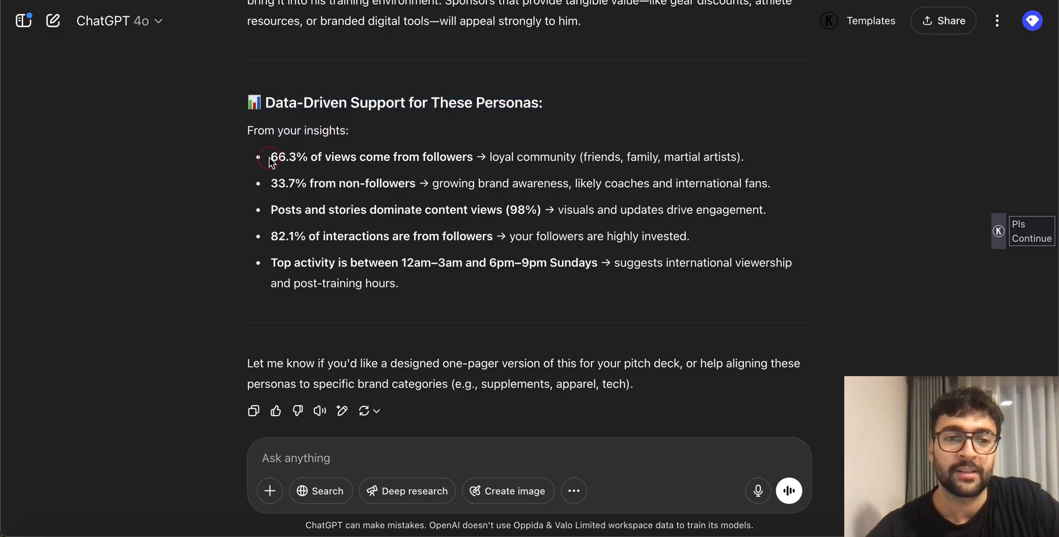
{"action": "left_click_drag", "start_coordinate": [269, 160], "coordinate": [567, 181]}
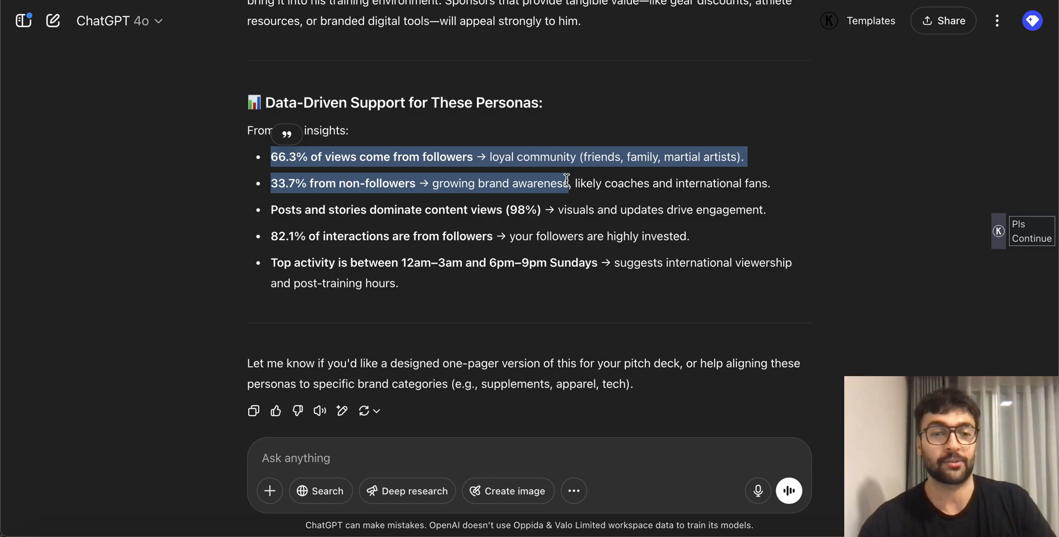
{"action": "left_click", "coordinate": [502, 177]}
Step: Look back over the generated personas up to the end of the prompt, and return to the end of the response
{"action": "scroll", "coordinate": [503, 180], "scroll_direction": "up", "scroll_amount": 3}
{"action": "scroll", "coordinate": [479, 114], "scroll_direction": "up", "scroll_amount": 20}
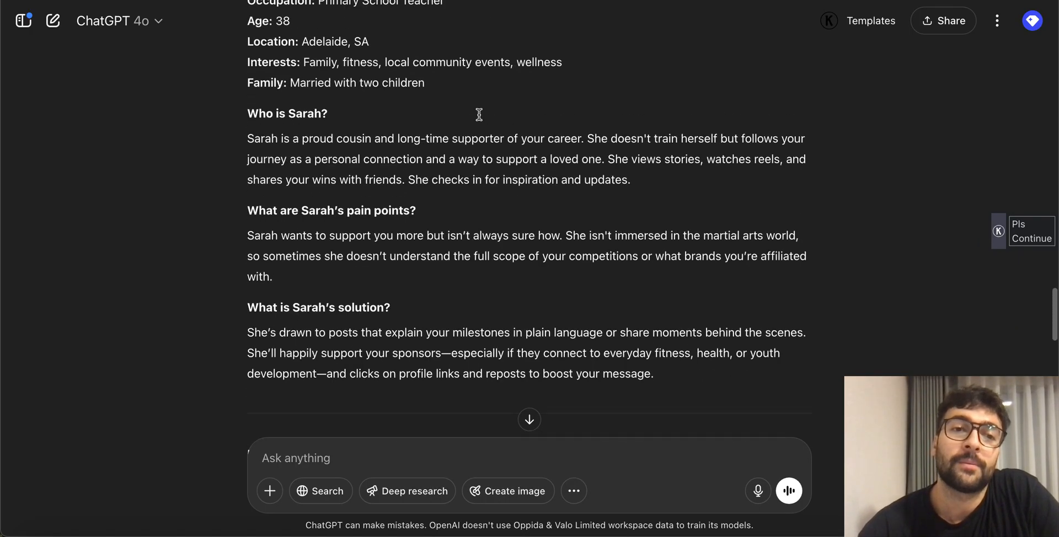
{"action": "scroll", "coordinate": [478, 114], "scroll_direction": "up", "scroll_amount": 6}
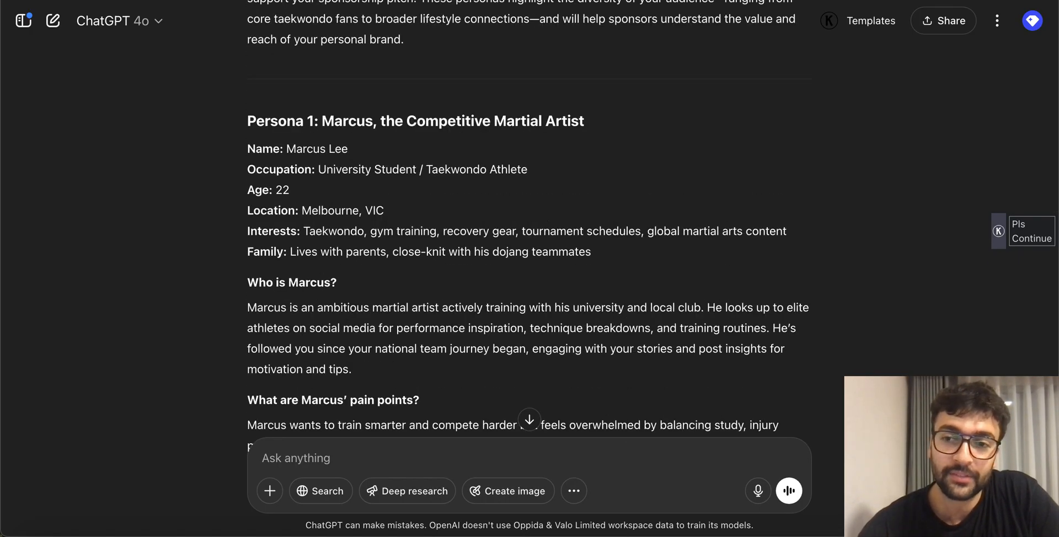
{"action": "scroll", "coordinate": [340, 177], "scroll_direction": "up", "scroll_amount": 8}
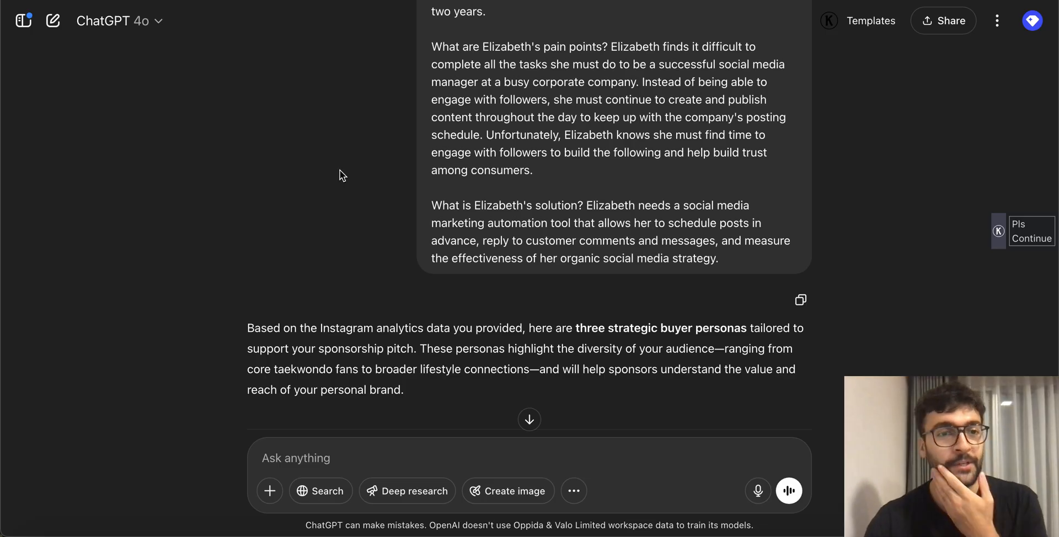
{"action": "scroll", "coordinate": [558, 251], "scroll_direction": "down", "scroll_amount": 20}
{"action": "scroll", "coordinate": [558, 256], "scroll_direction": "down", "scroll_amount": 5}
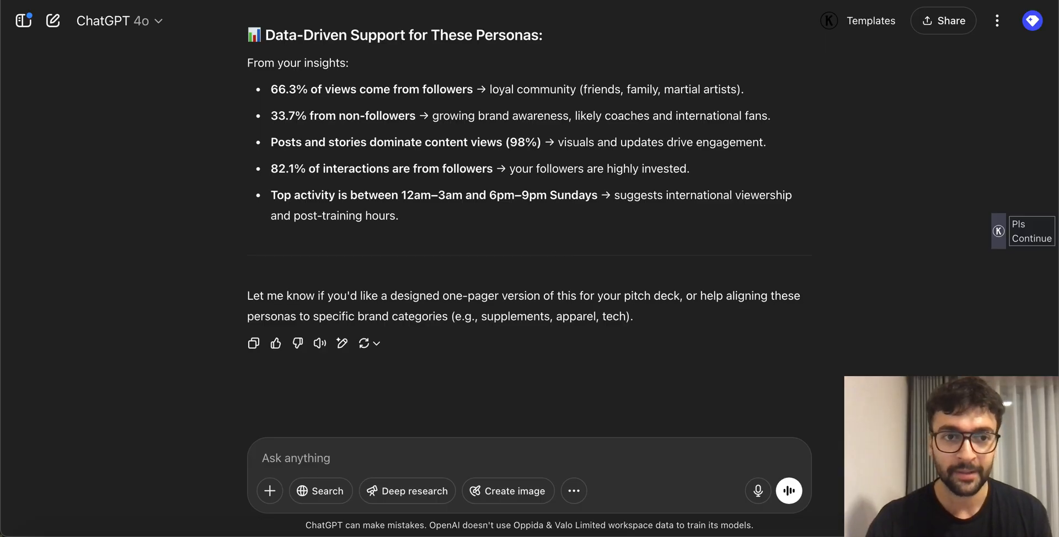
Step: Switch to the Google Slides presentation and review the two "Define your audience" points on the Q2 slide
{"action": "left_click", "coordinate": [264, 1]}
{"action": "left_click", "coordinate": [305, 233]}
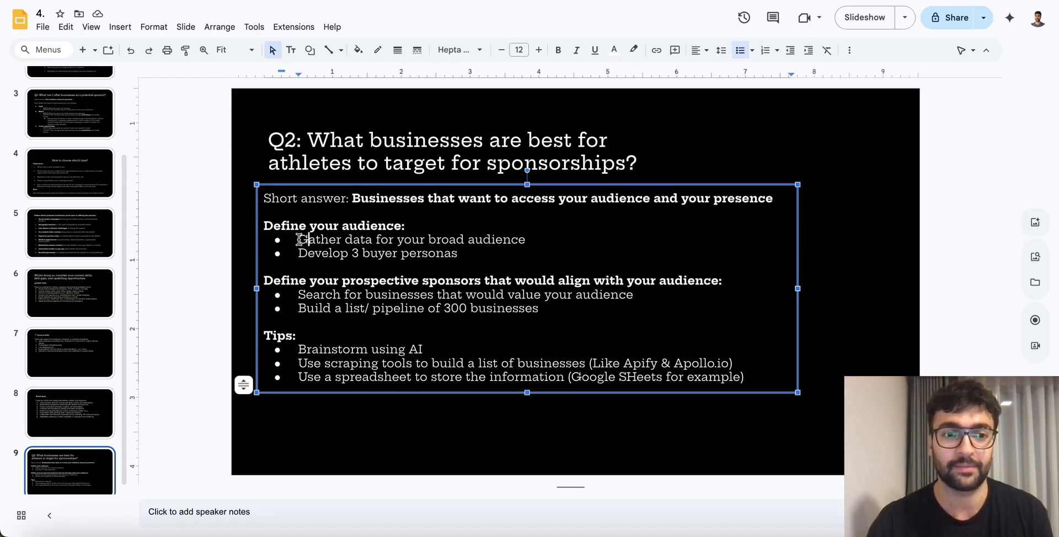
{"action": "left_click_drag", "start_coordinate": [298, 237], "coordinate": [530, 235]}
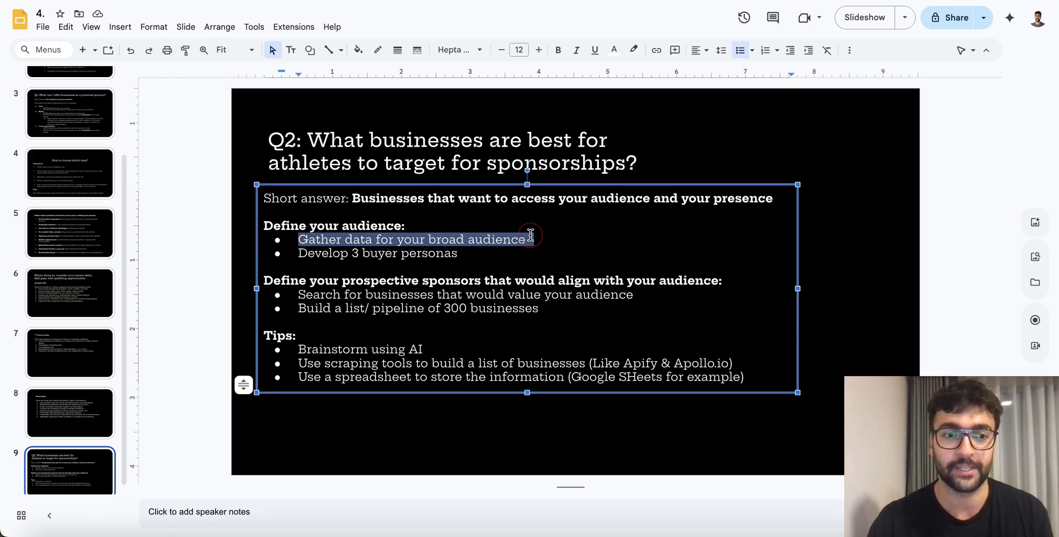
{"action": "left_click", "coordinate": [530, 235]}
{"action": "left_click_drag", "start_coordinate": [298, 254], "coordinate": [461, 254]}
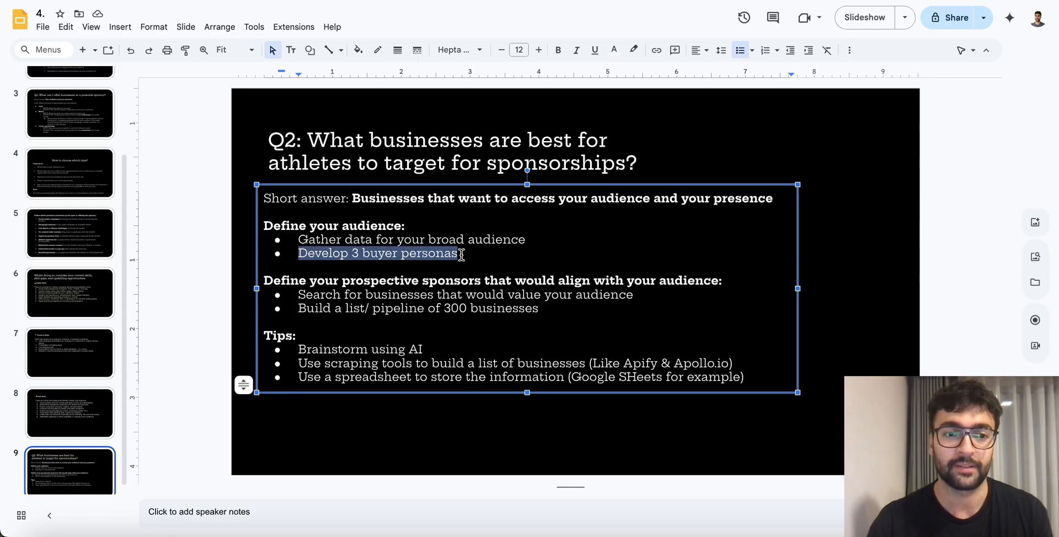
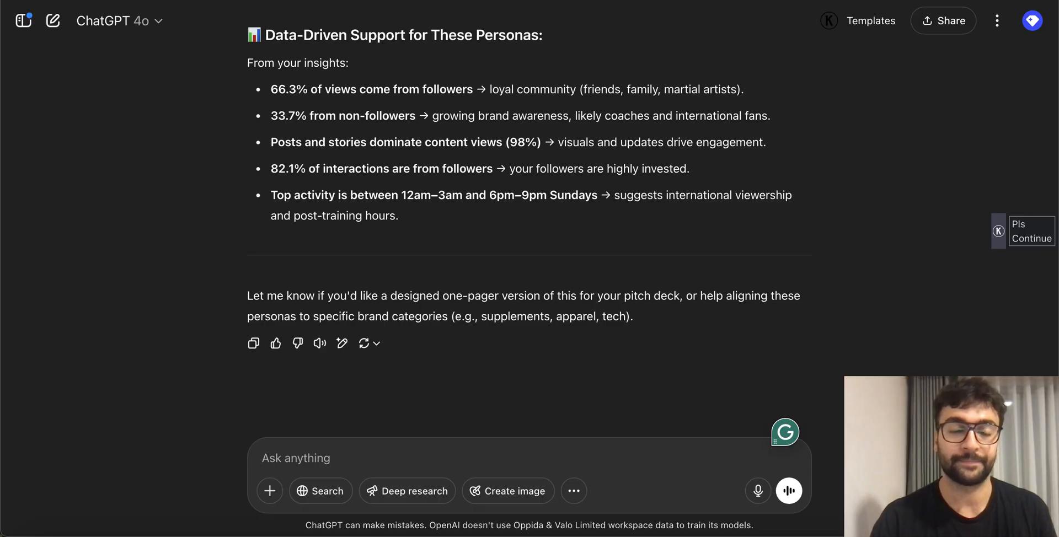
Step: Copy "businesses that would value your audience" from the Q2 slide and paste it into the ChatGPT message
{"action": "left_click", "coordinate": [486, 308]}
{"action": "left_click_drag", "start_coordinate": [667, 294], "coordinate": [362, 295]}
{"action": "key", "text": "super+c"}
{"action": "key", "text": "ctrl+Tab"}
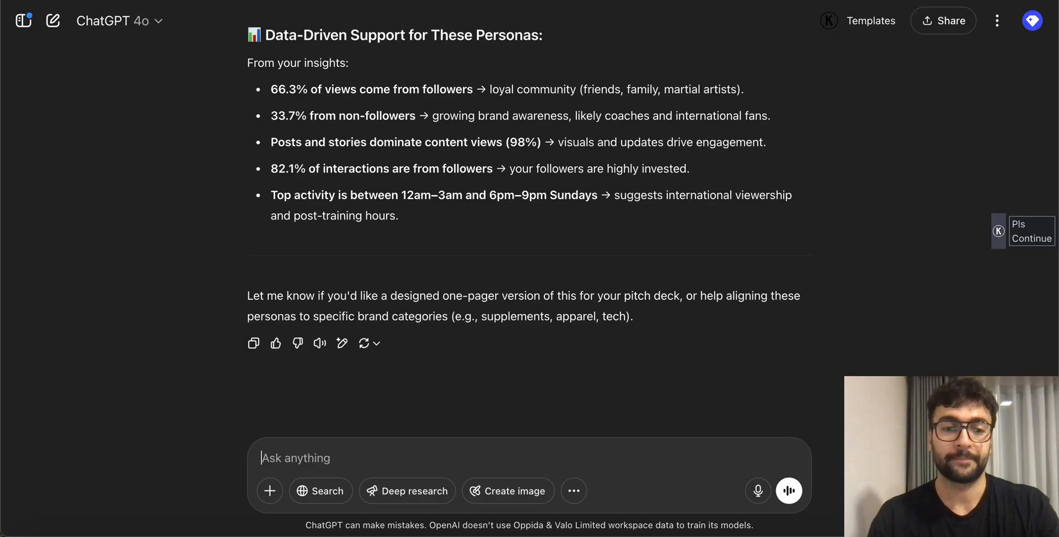
{"action": "key", "text": "super+v"}
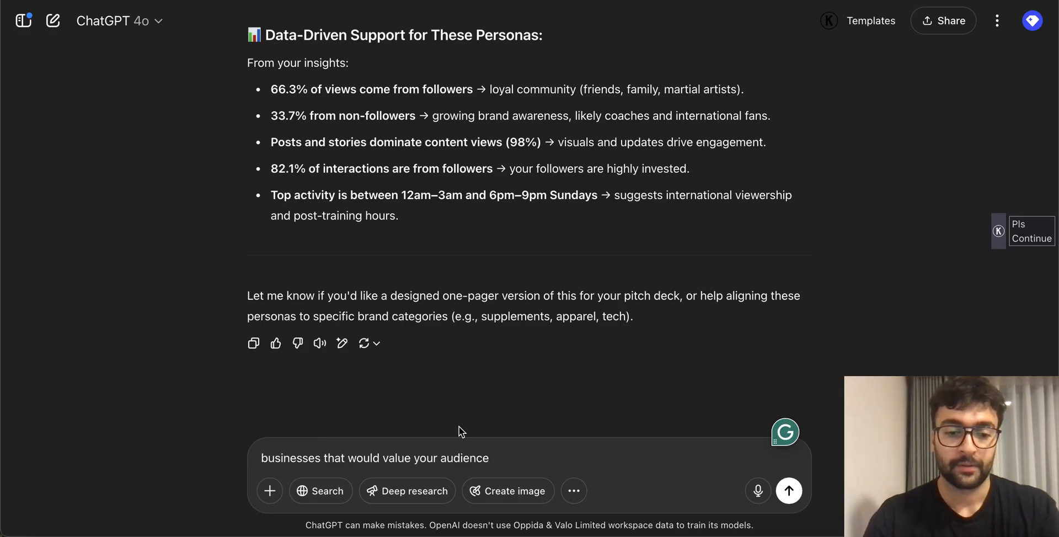
Step: Reword the pasted text as "Based on these personas and the data, what types of businesses would value my audience?"
{"action": "type", "text": "Based on these personas and the data, what types of"}
{"action": "double_click", "coordinate": [632, 457]}
{"action": "key", "text": "BackSpace"}
{"action": "key", "text": "BackSpace"}
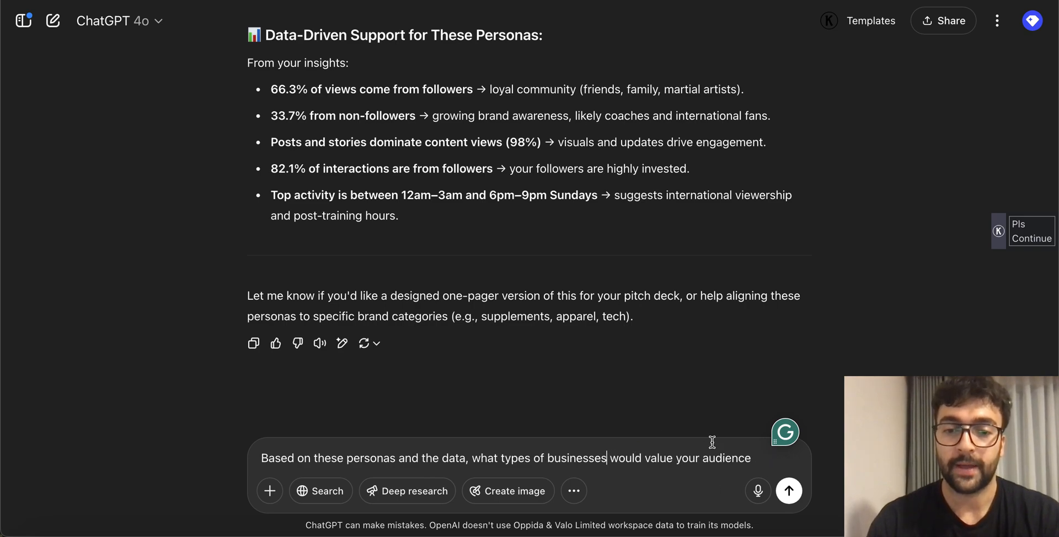
{"action": "double_click", "coordinate": [688, 457]}
{"action": "type", "text": "my "}
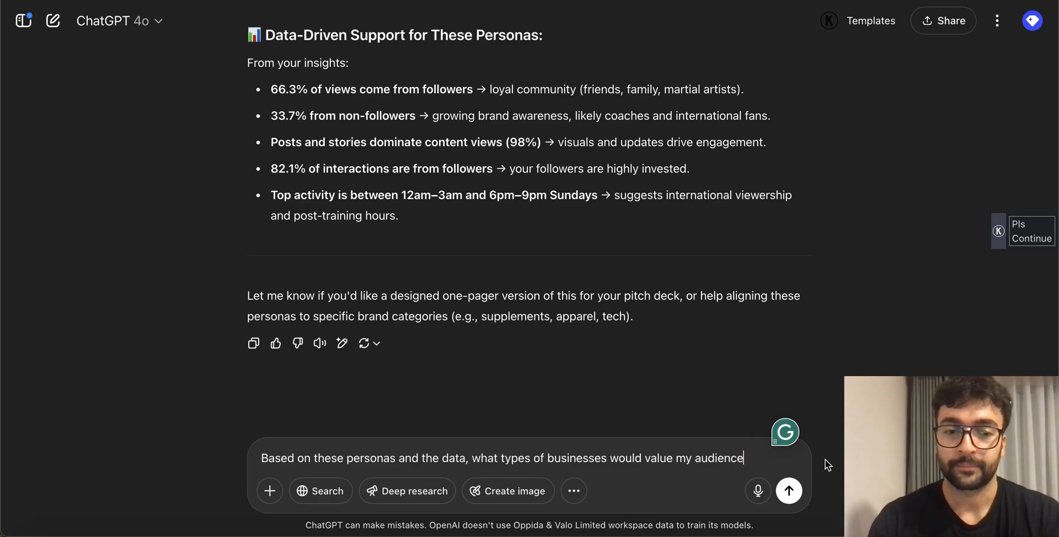
{"action": "type", "text": " a"}
{"action": "key", "text": "BackSpace"}
{"action": "key", "text": "BackSpace"}
{"action": "type", "text": "?"}
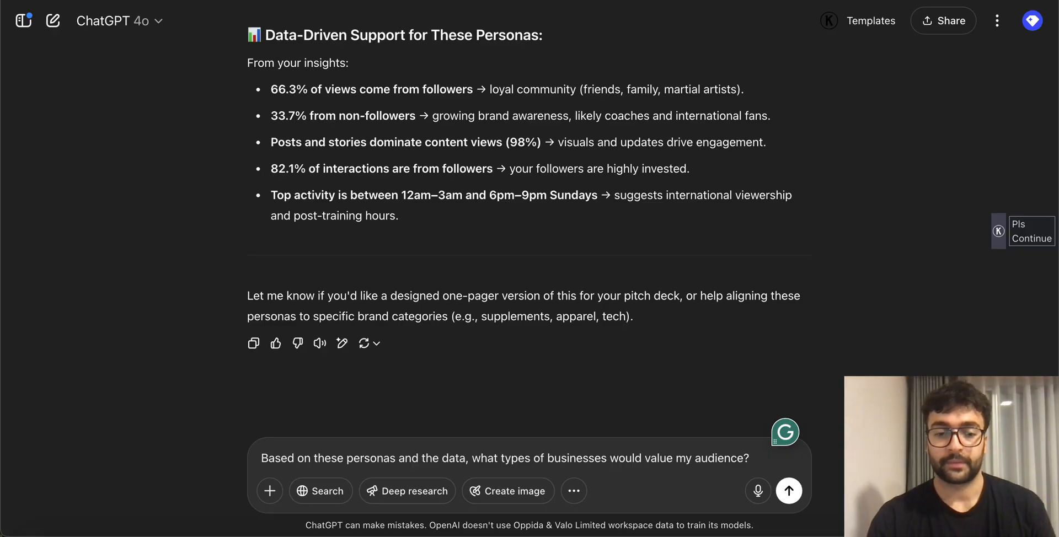
Step: Add "Please give me a short, skimmable answer, not detailed." to the message after the question about businesses
{"action": "type", "text": " Please "}
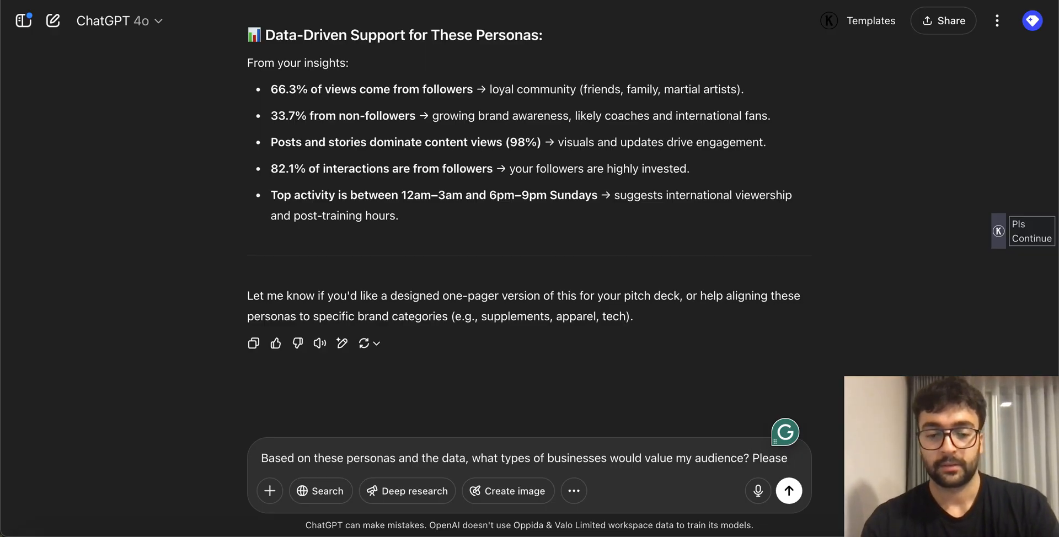
{"action": "type", "text": "give m"}
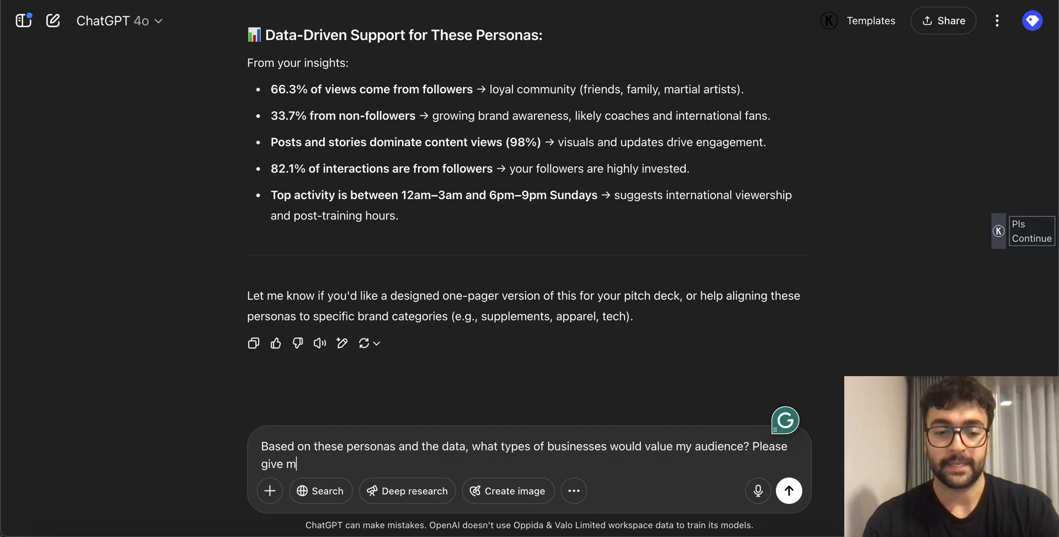
{"action": "type", "text": "e a short, skim"}
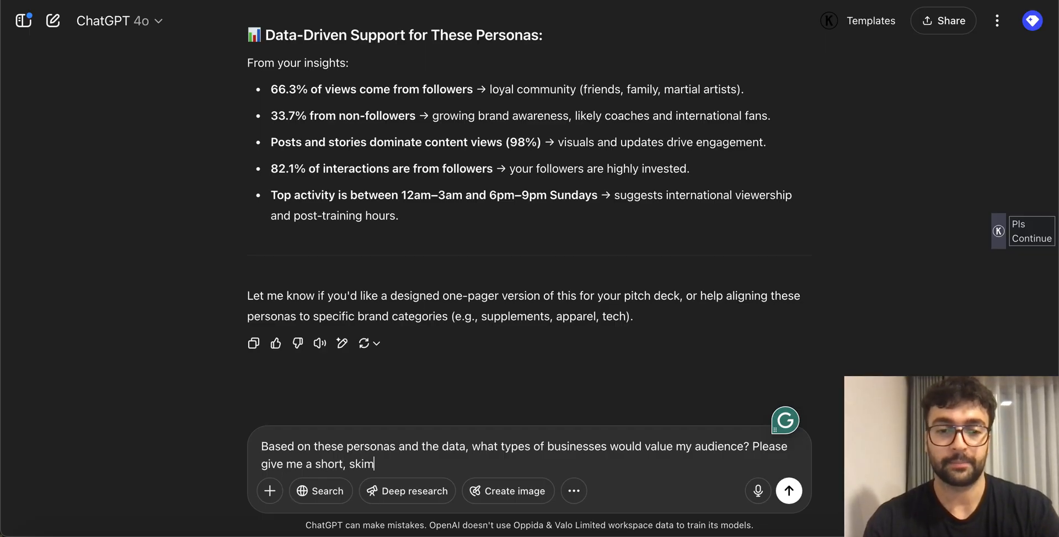
{"action": "type", "text": "mable answer "}
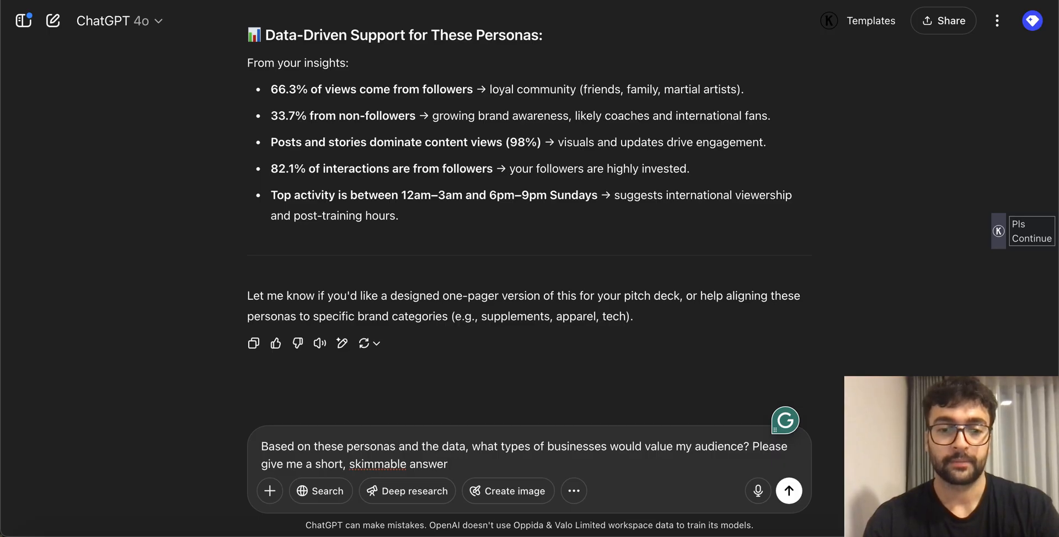
{"action": "type", "text": ", no "}
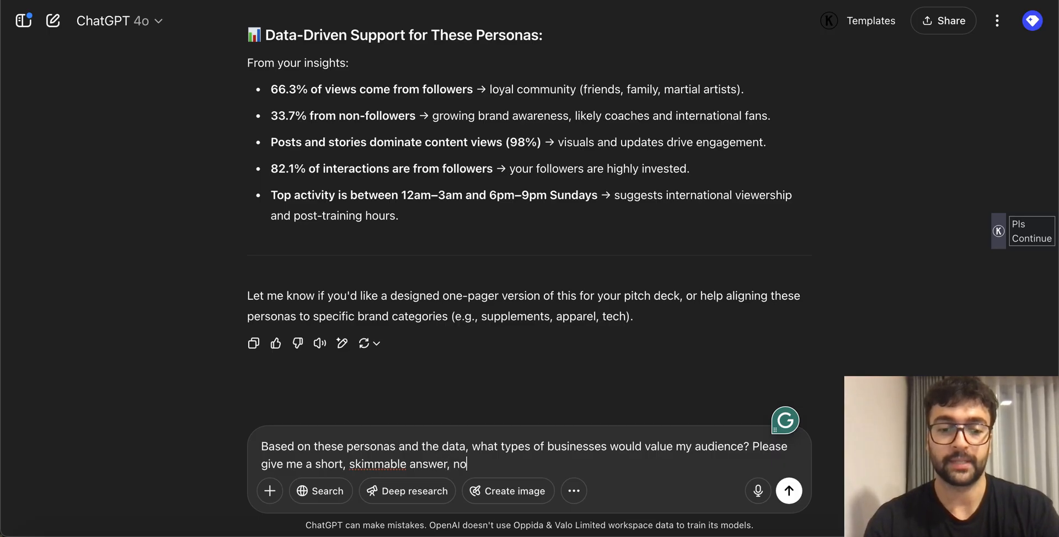
{"action": "type", "text": "t details"}
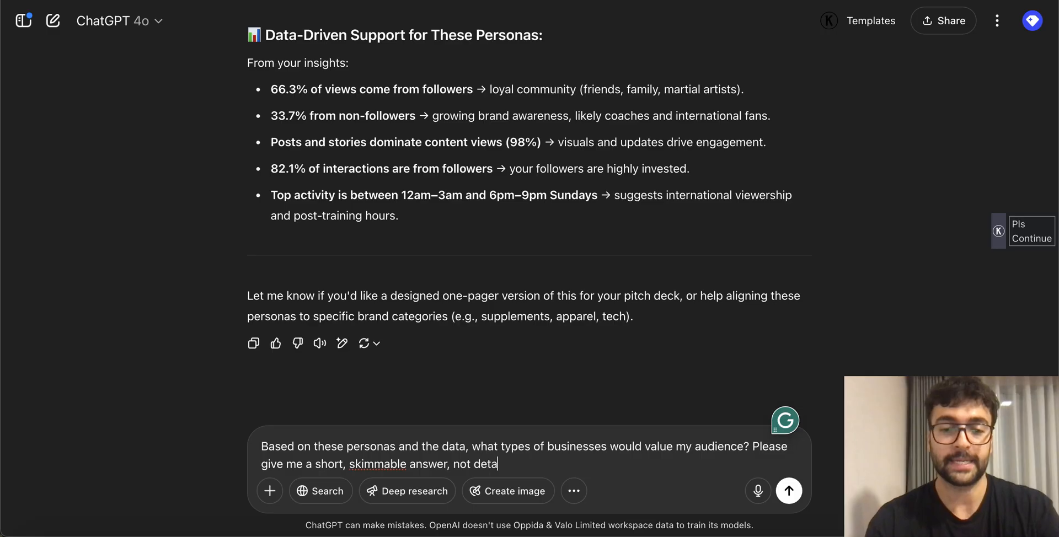
{"action": "key", "text": "BackSpace"}
{"action": "key", "text": "BackSpace"}
{"action": "key", "text": "BackSpace"}
{"action": "type", "text": "iled."}
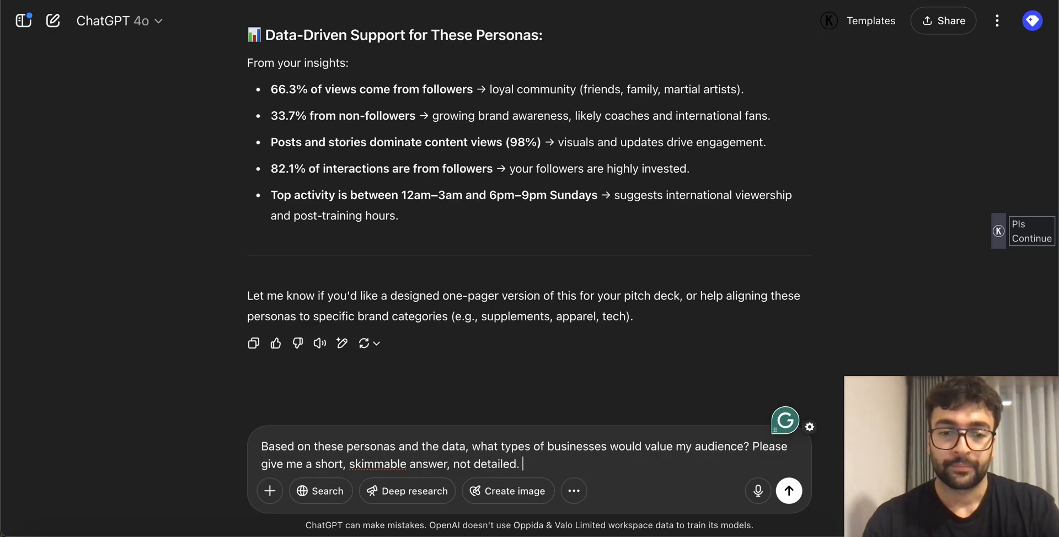
Step: Add "Please include your reasoning as to why these business types would be a good match" and send the message
{"action": "type", "text": " Please include"}
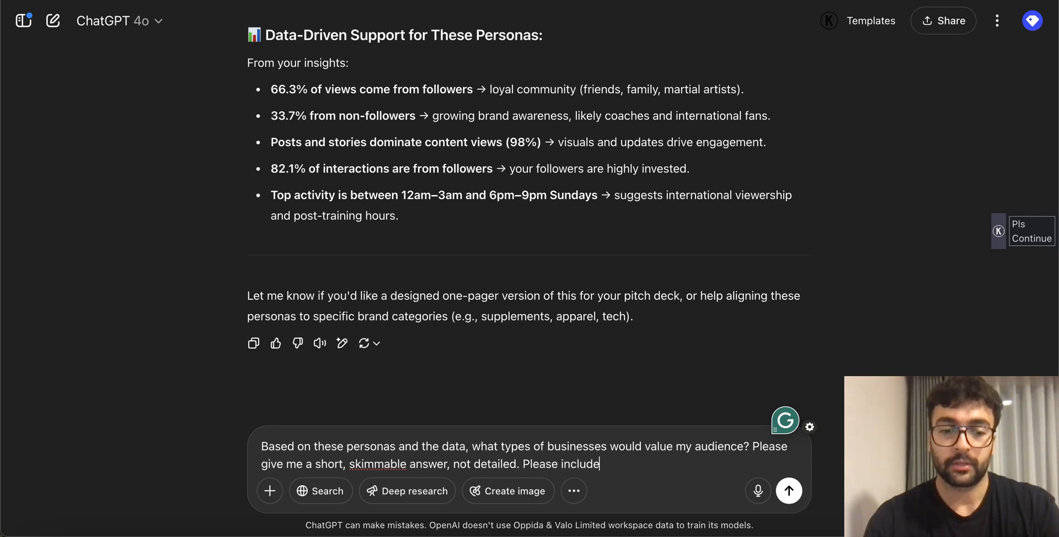
{"action": "type", "text": " your reasoning"}
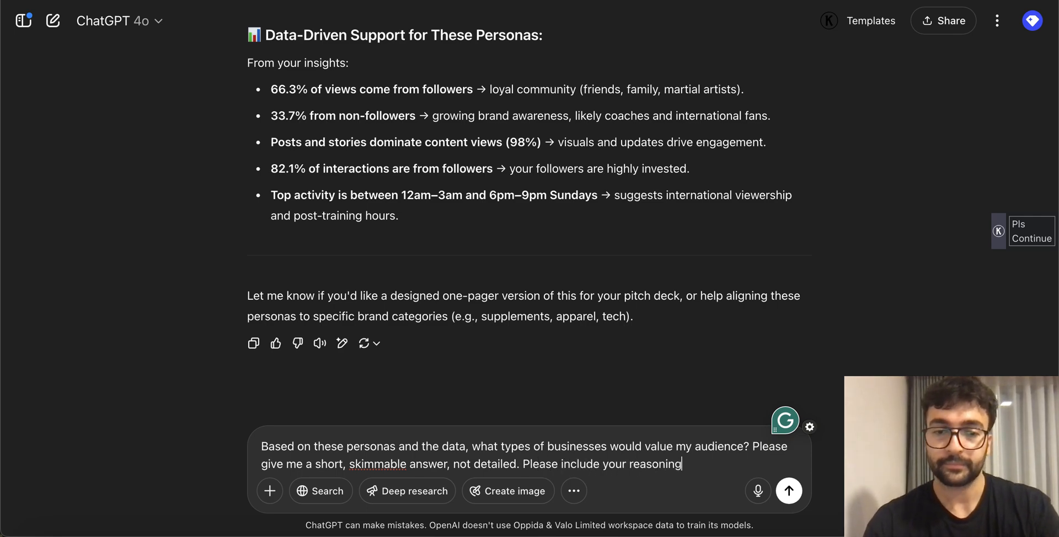
{"action": "type", "text": " as to why "}
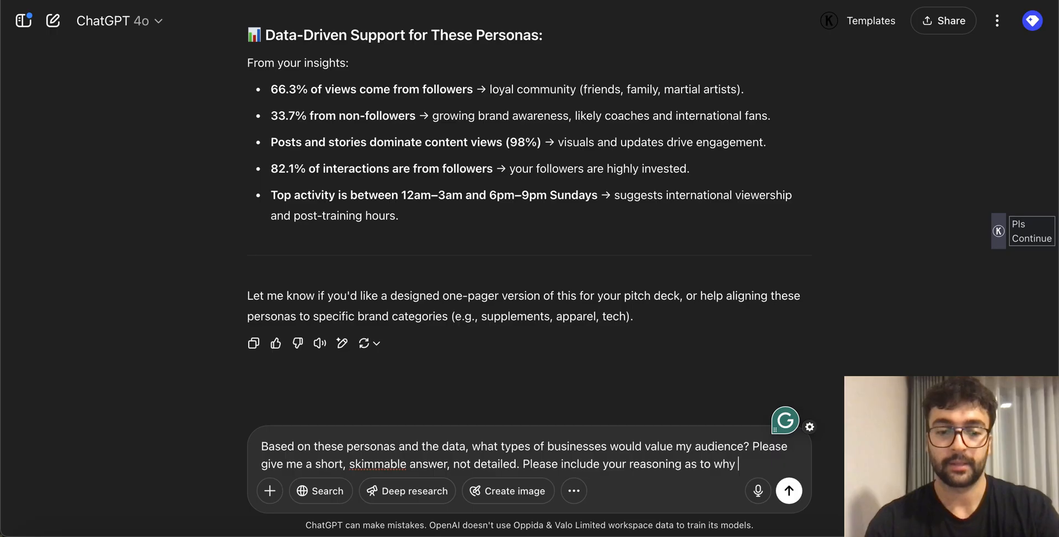
{"action": "type", "text": "these bus"}
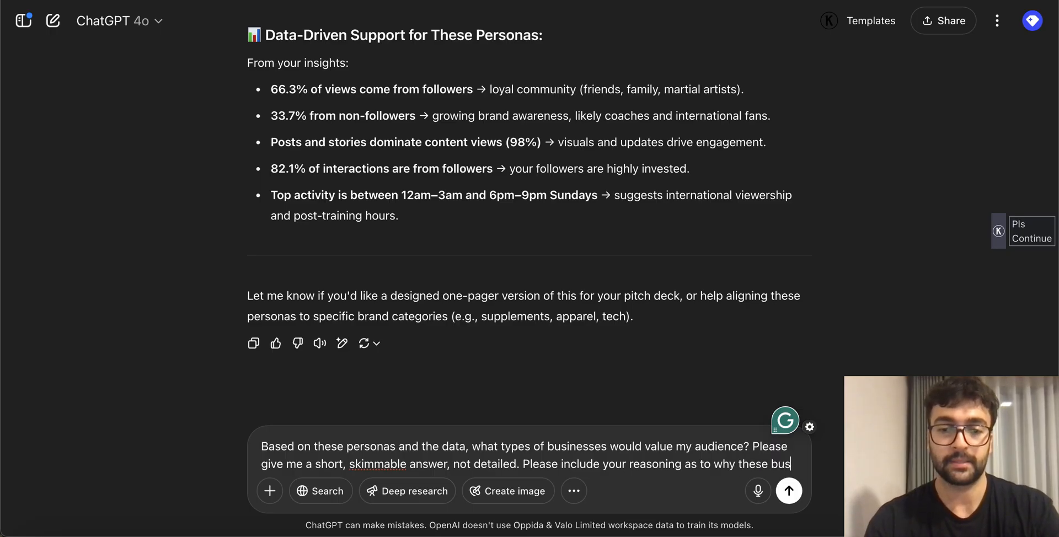
{"action": "type", "text": "iness types "}
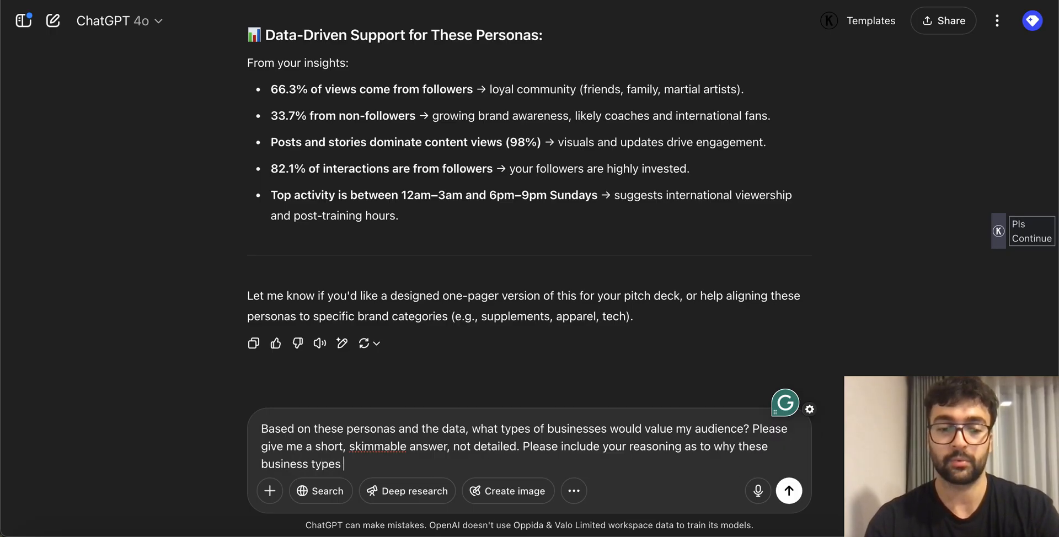
{"action": "type", "text": "would be a good"}
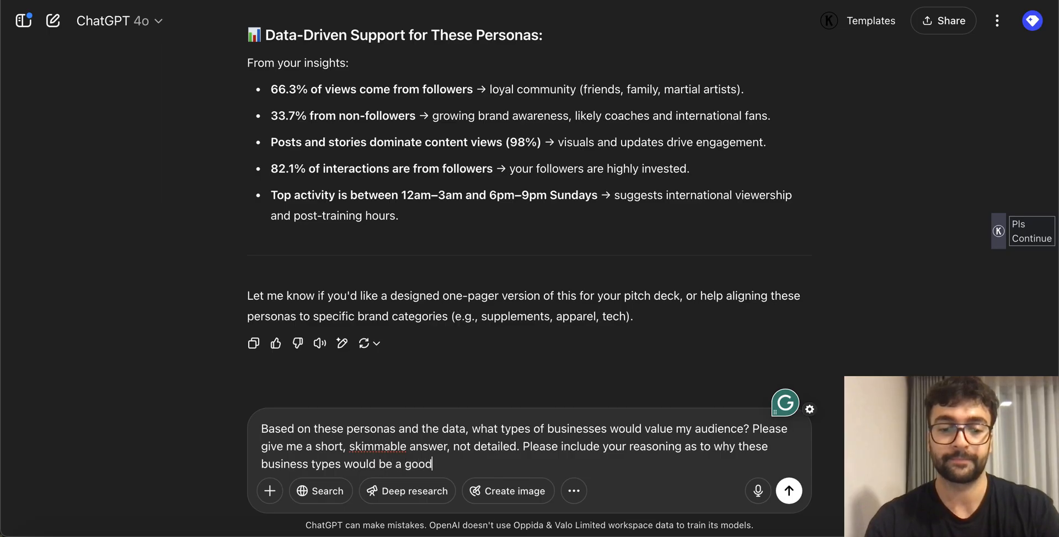
{"action": "type", "text": " match"}
{"action": "key", "text": "Return"}
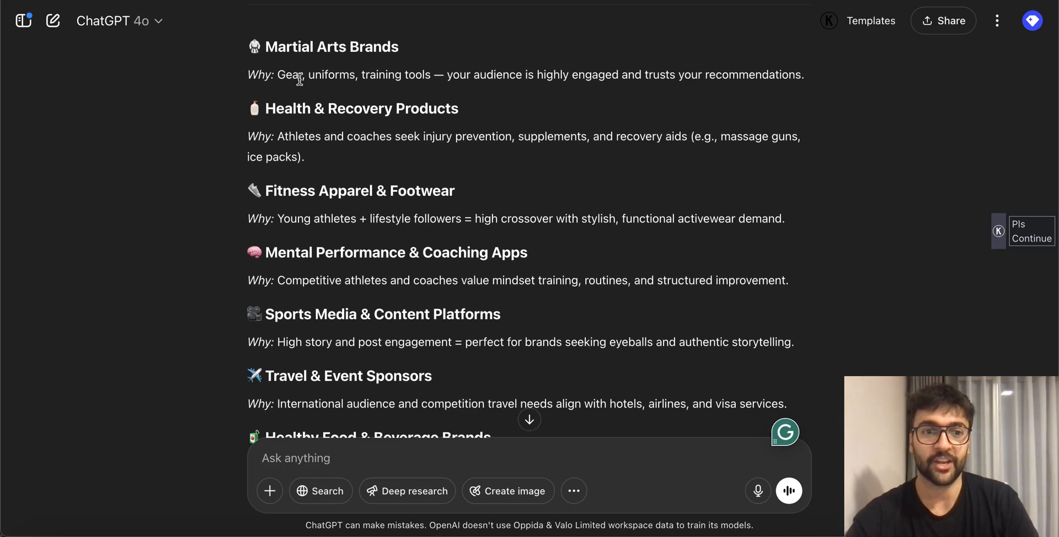
Step: Review the Martial Arts Brands, Health & Recovery Products and Fitness Apparel & Footwear suggestions with their reasons
{"action": "left_click_drag", "start_coordinate": [276, 76], "coordinate": [439, 77]}
{"action": "left_click", "coordinate": [551, 91]}
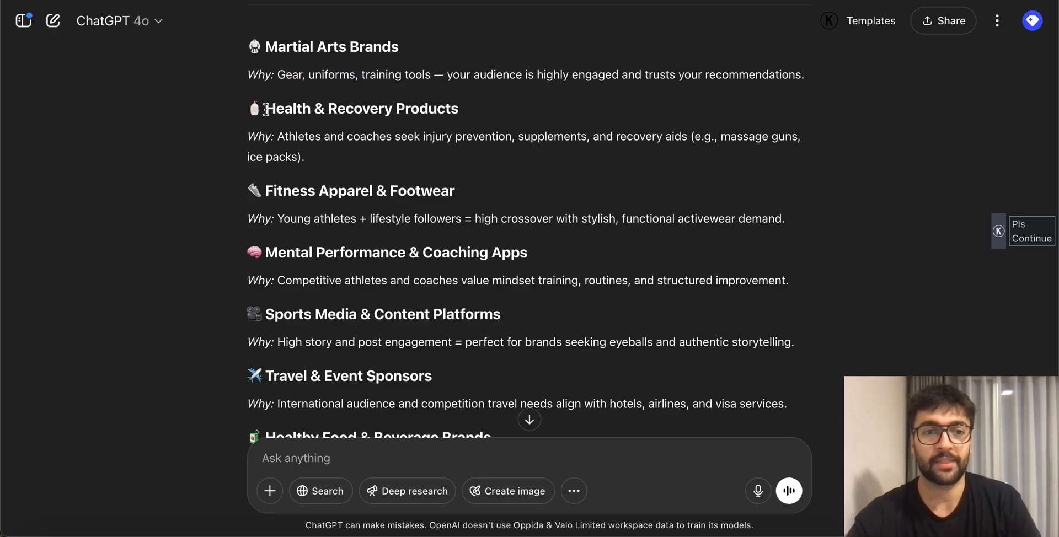
{"action": "left_click_drag", "start_coordinate": [265, 109], "coordinate": [539, 98]}
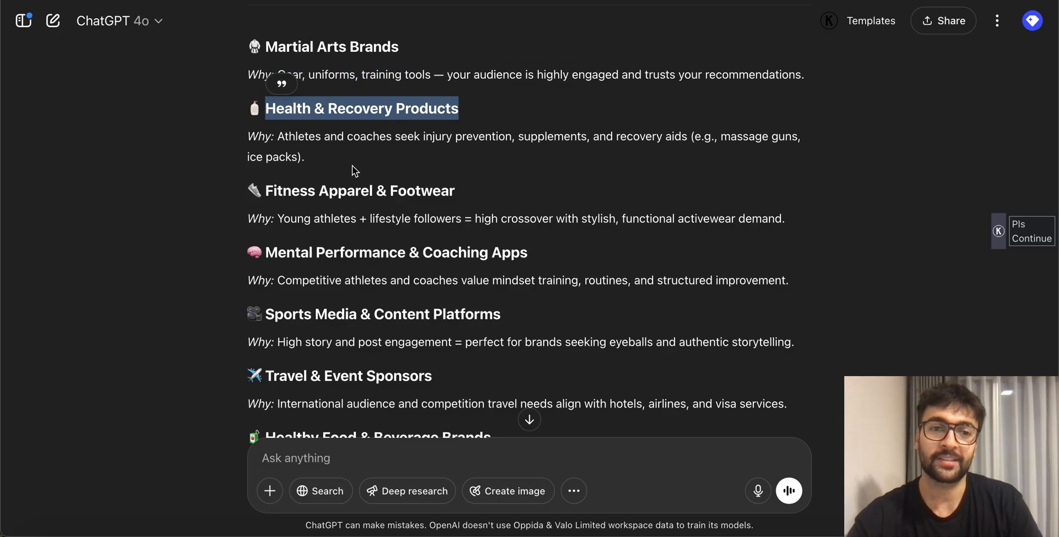
{"action": "left_click_drag", "start_coordinate": [278, 137], "coordinate": [687, 142]}
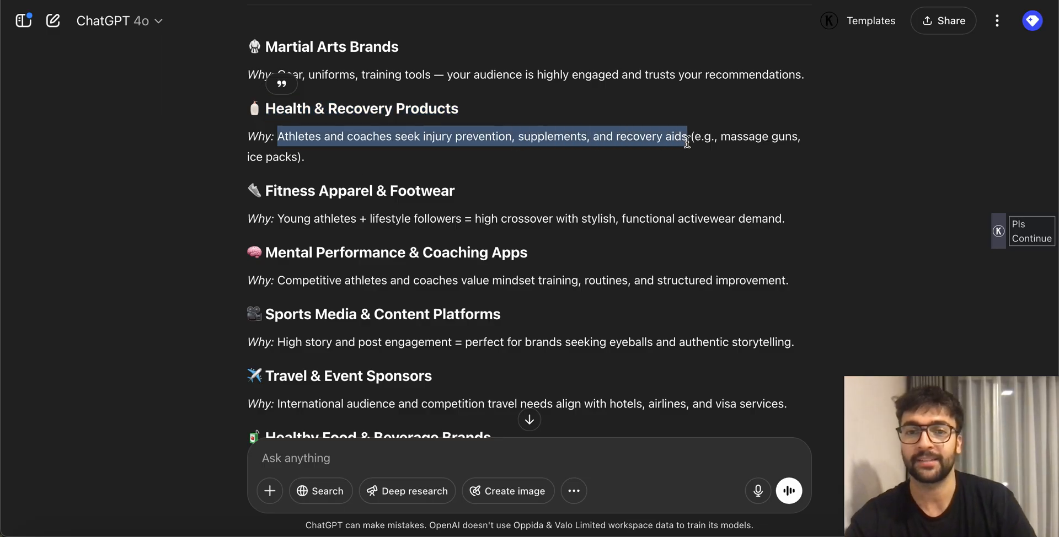
{"action": "left_click", "coordinate": [687, 142]}
{"action": "left_click_drag", "start_coordinate": [544, 150], "coordinate": [291, 130]}
{"action": "left_click", "coordinate": [416, 152]}
{"action": "scroll", "coordinate": [407, 163], "scroll_direction": "down", "scroll_amount": 1}
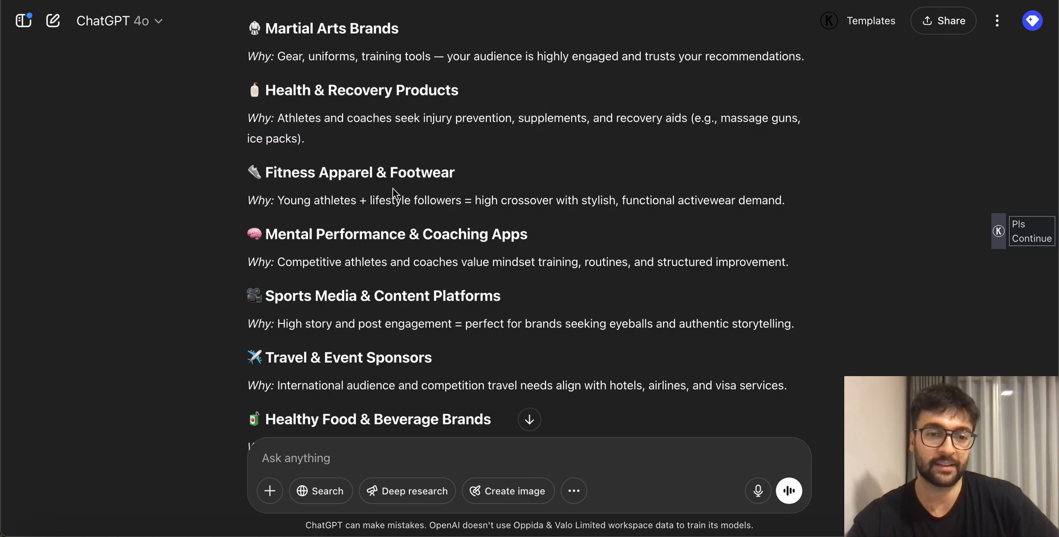
{"action": "scroll", "coordinate": [393, 189], "scroll_direction": "down", "scroll_amount": 2}
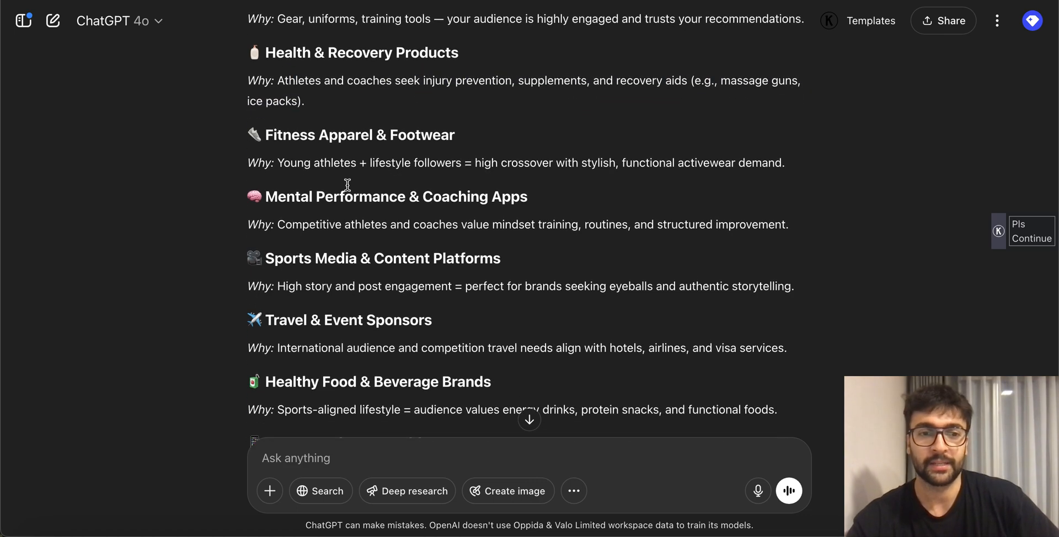
{"action": "left_click_drag", "start_coordinate": [304, 105], "coordinate": [277, 87]}
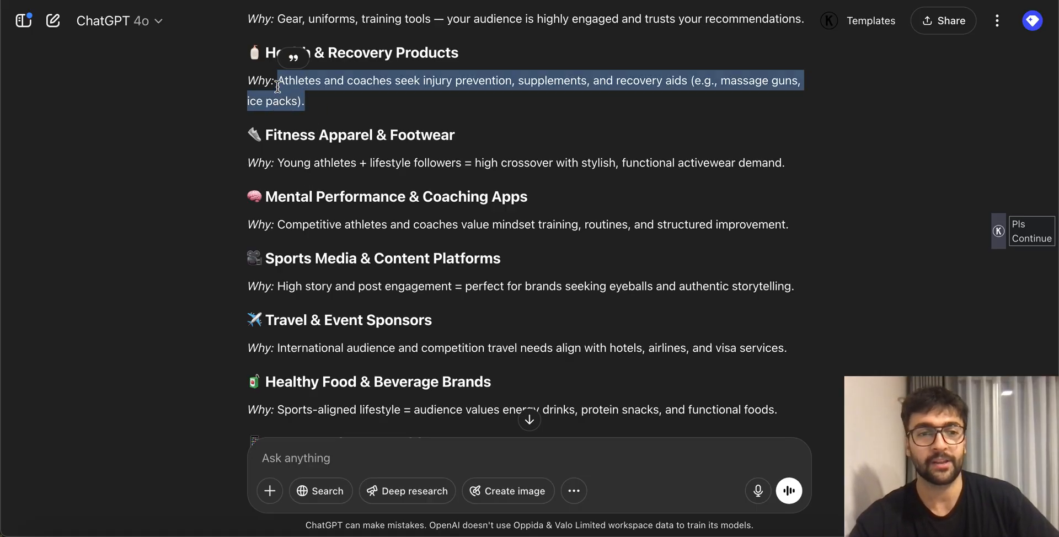
{"action": "left_click", "coordinate": [272, 229]}
{"action": "left_click_drag", "start_coordinate": [267, 139], "coordinate": [517, 171]}
{"action": "left_click", "coordinate": [516, 171]}
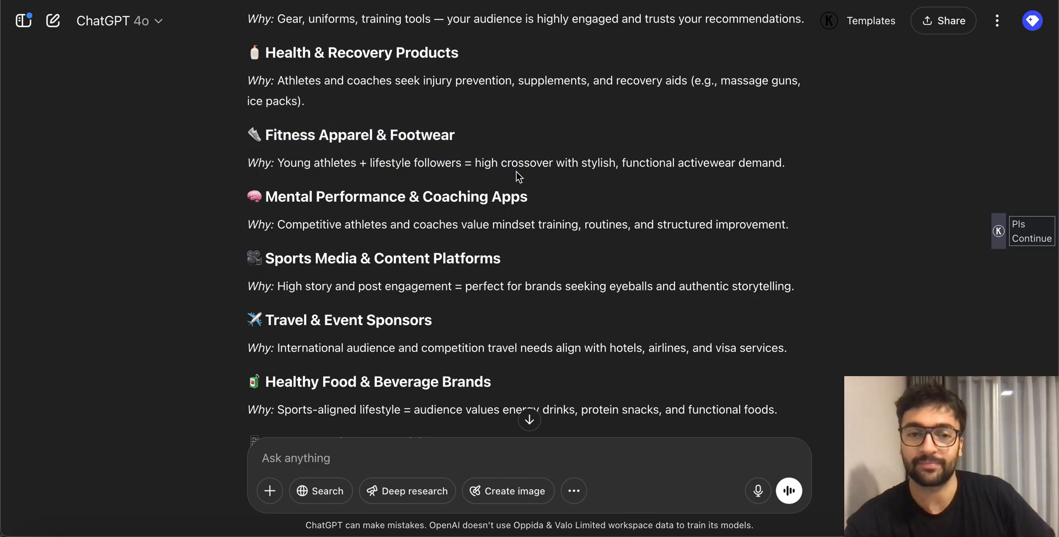
Step: Review the Mental Performance & Coaching Apps and Sports Media & Content Platforms suggestions with their reasons
{"action": "scroll", "coordinate": [528, 171], "scroll_direction": "down", "scroll_amount": 3}
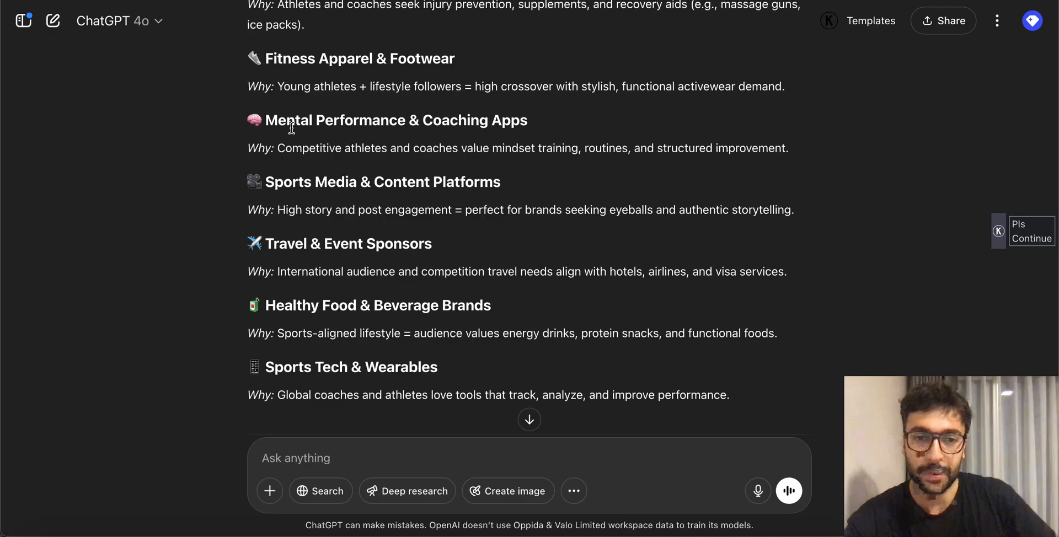
{"action": "triple_click", "coordinate": [531, 125]}
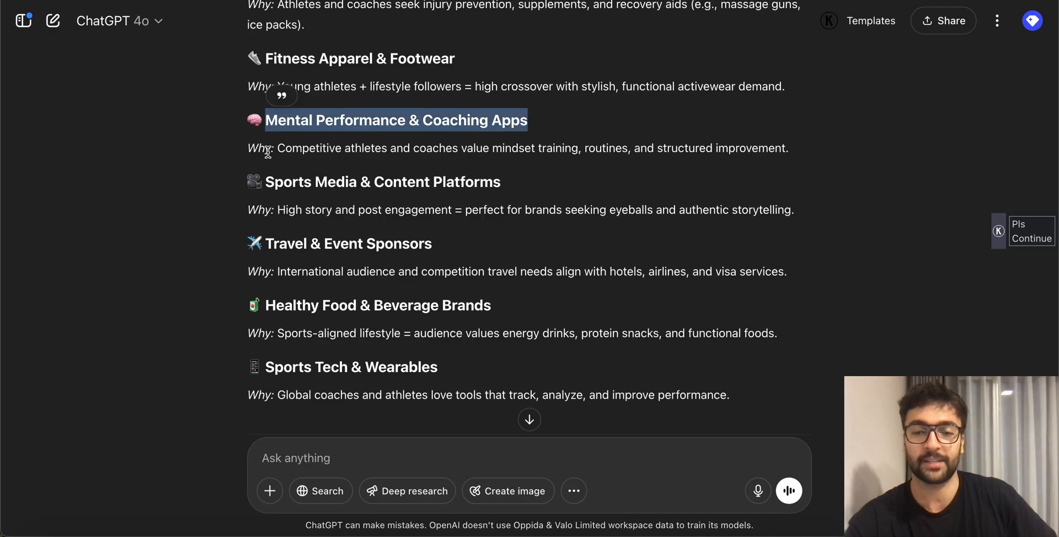
{"action": "left_click_drag", "start_coordinate": [247, 153], "coordinate": [918, 154]}
{"action": "left_click", "coordinate": [918, 154]}
{"action": "left_click_drag", "start_coordinate": [266, 182], "coordinate": [517, 190]}
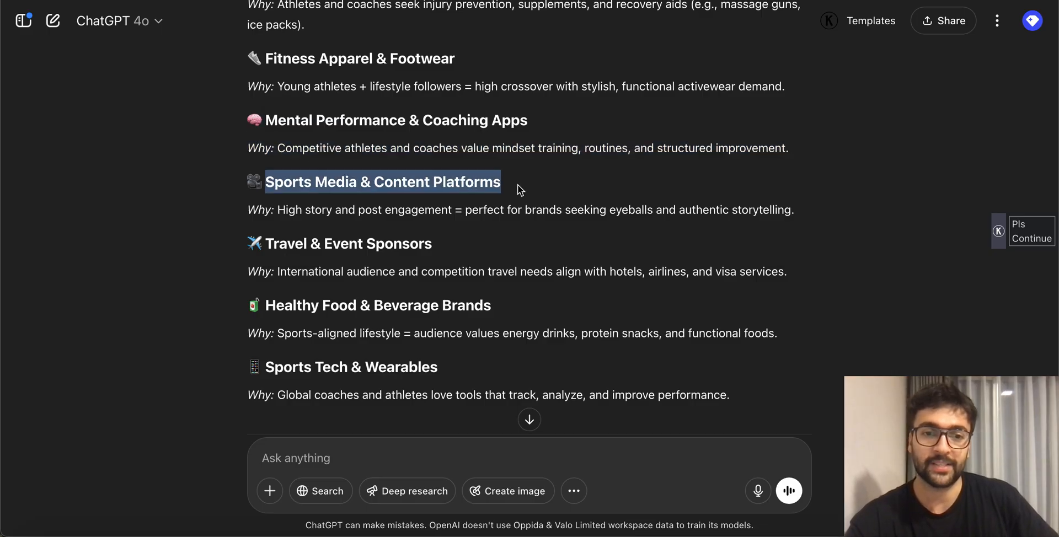
{"action": "left_click", "coordinate": [499, 206]}
{"action": "scroll", "coordinate": [485, 223], "scroll_direction": "down", "scroll_amount": 1}
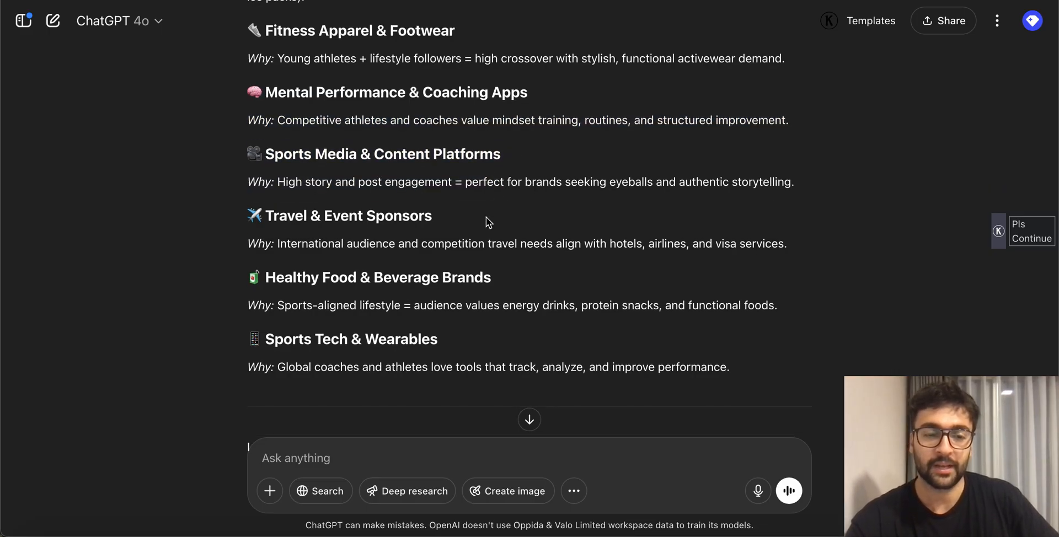
{"action": "left_click_drag", "start_coordinate": [805, 181], "coordinate": [239, 193]}
{"action": "left_click", "coordinate": [239, 194]}
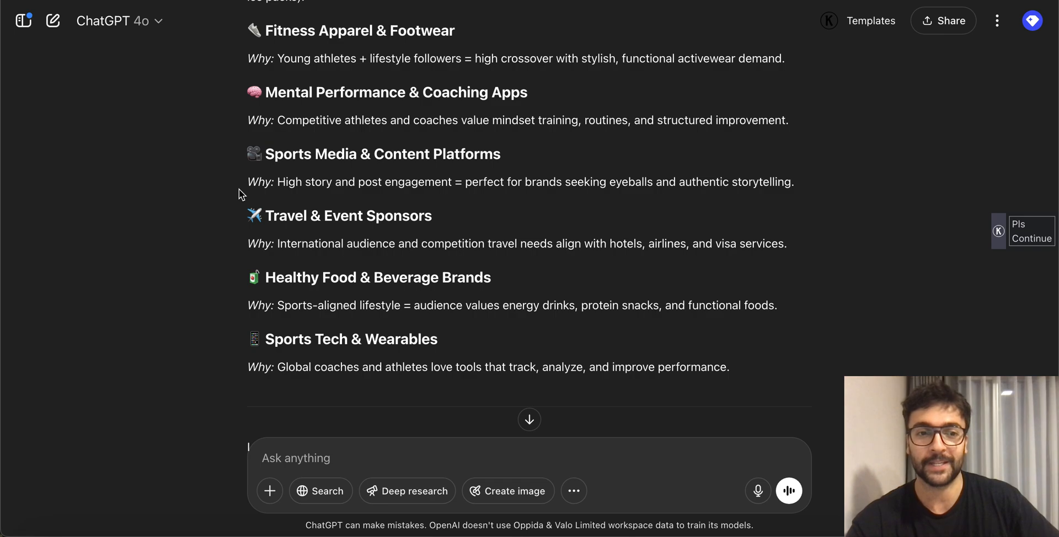
{"action": "left_click_drag", "start_coordinate": [262, 148], "coordinate": [394, 178]}
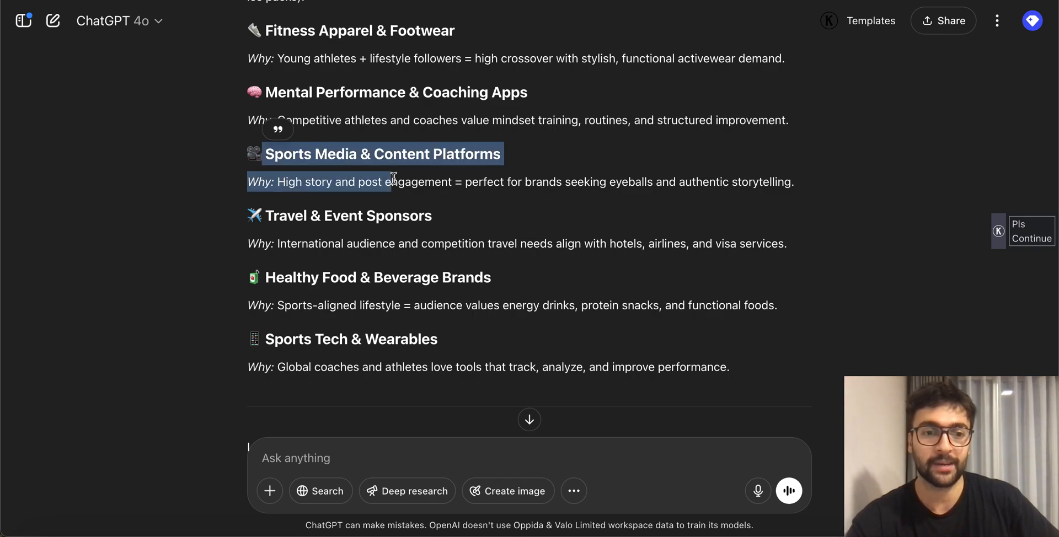
Step: Review the Travel & Event Sponsors and Healthy Food & Beverage Brands suggestions with their reasons
{"action": "left_click", "coordinate": [311, 217]}
{"action": "left_click_drag", "start_coordinate": [250, 216], "coordinate": [557, 265]}
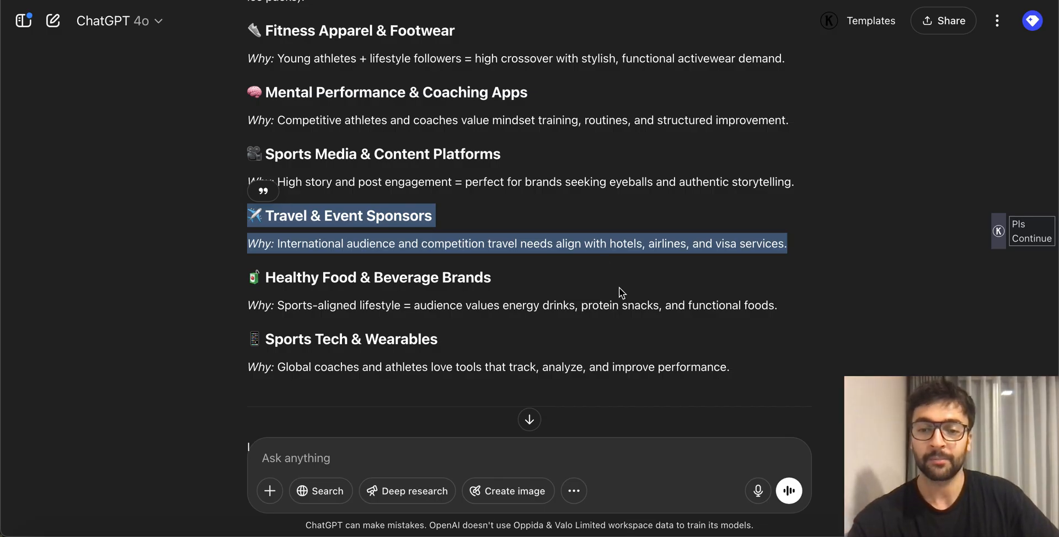
{"action": "left_click", "coordinate": [793, 316]}
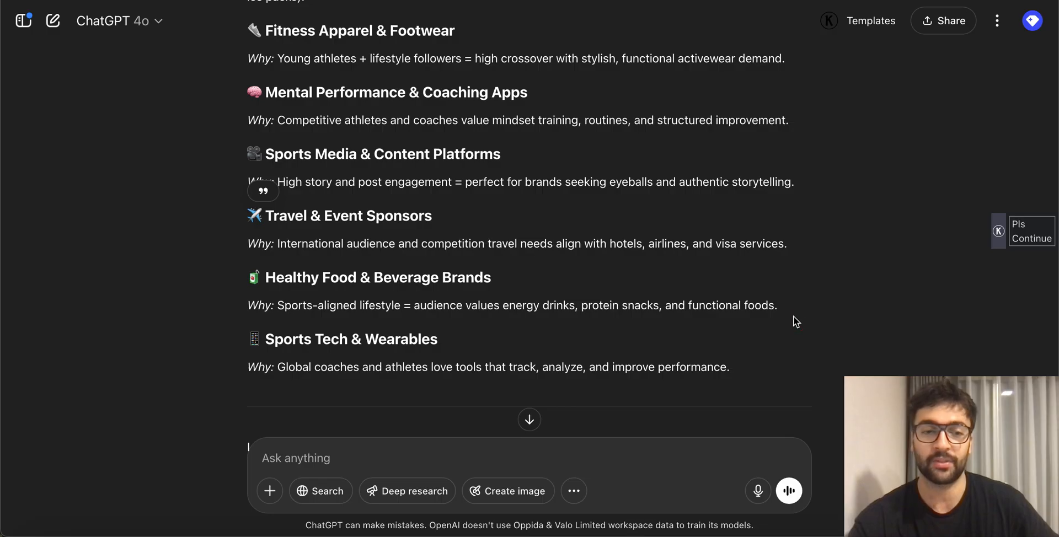
{"action": "triple_click", "coordinate": [185, 312]}
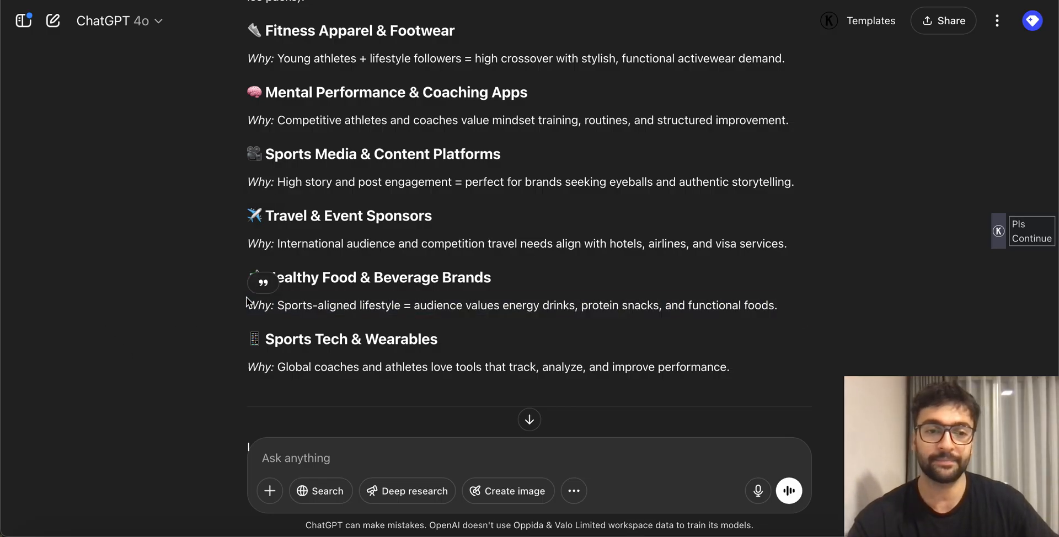
{"action": "left_click_drag", "start_coordinate": [265, 272], "coordinate": [508, 306]}
{"action": "left_click", "coordinate": [510, 305]}
{"action": "left_click_drag", "start_coordinate": [354, 303], "coordinate": [603, 305]}
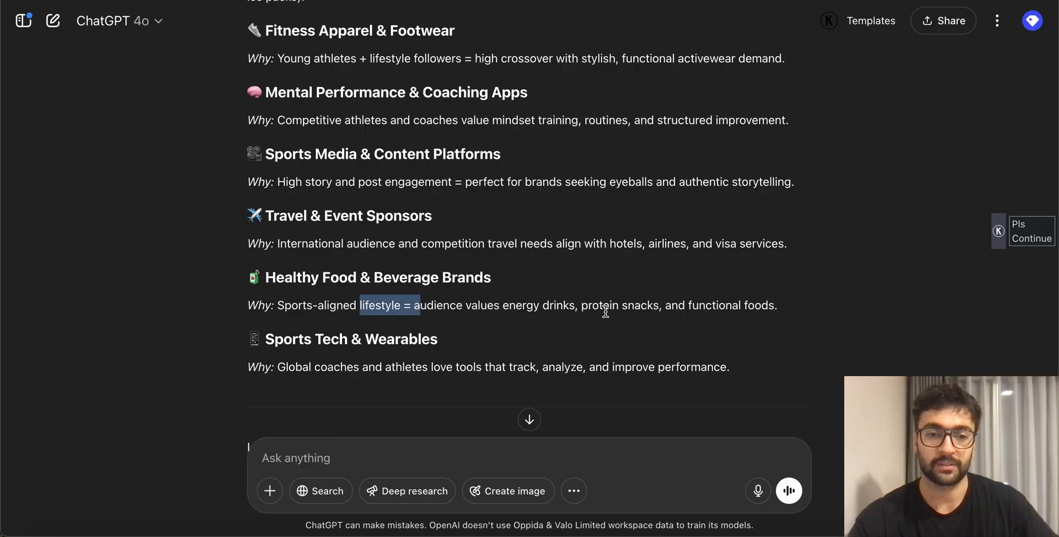
{"action": "left_click", "coordinate": [603, 305]}
{"action": "left_click_drag", "start_coordinate": [411, 307], "coordinate": [779, 307]}
{"action": "left_click", "coordinate": [779, 307]}
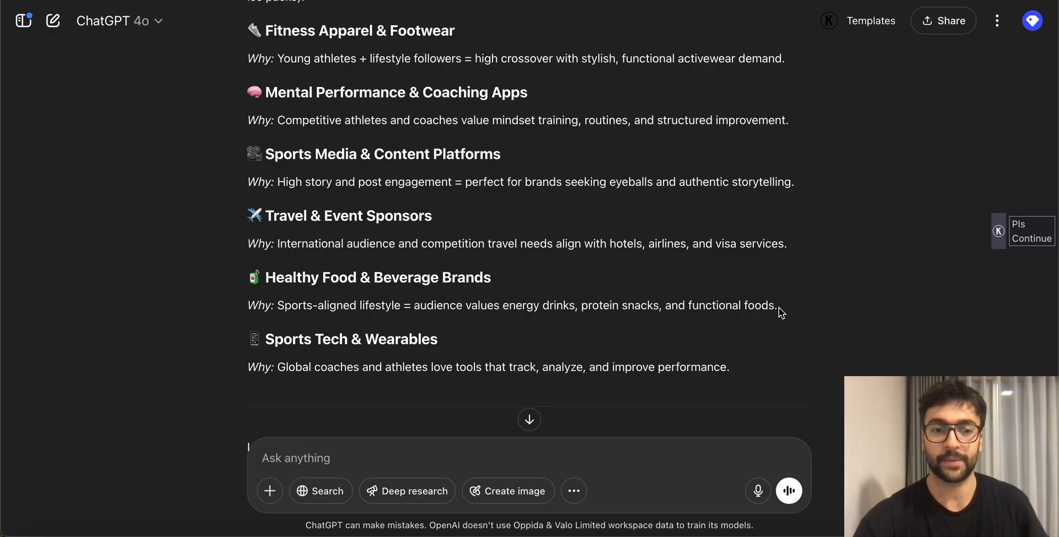
Step: Review the Sports Tech & Wearables suggestion with its reason, and read the response through to its closing line
{"action": "left_click_drag", "start_coordinate": [224, 340], "coordinate": [592, 354]}
{"action": "left_click", "coordinate": [322, 326]}
{"action": "left_click_drag", "start_coordinate": [268, 338], "coordinate": [495, 351]}
{"action": "left_click", "coordinate": [494, 351]}
{"action": "left_click_drag", "start_coordinate": [281, 367], "coordinate": [735, 358]}
{"action": "left_click", "coordinate": [467, 371]}
{"action": "left_click", "coordinate": [734, 357]}
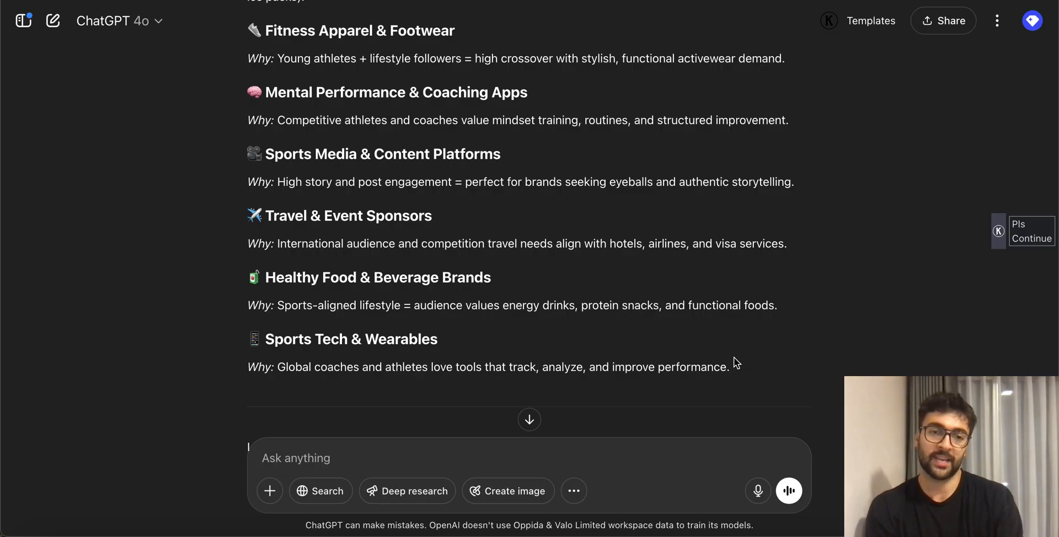
{"action": "scroll", "coordinate": [734, 363], "scroll_direction": "down", "scroll_amount": 5}
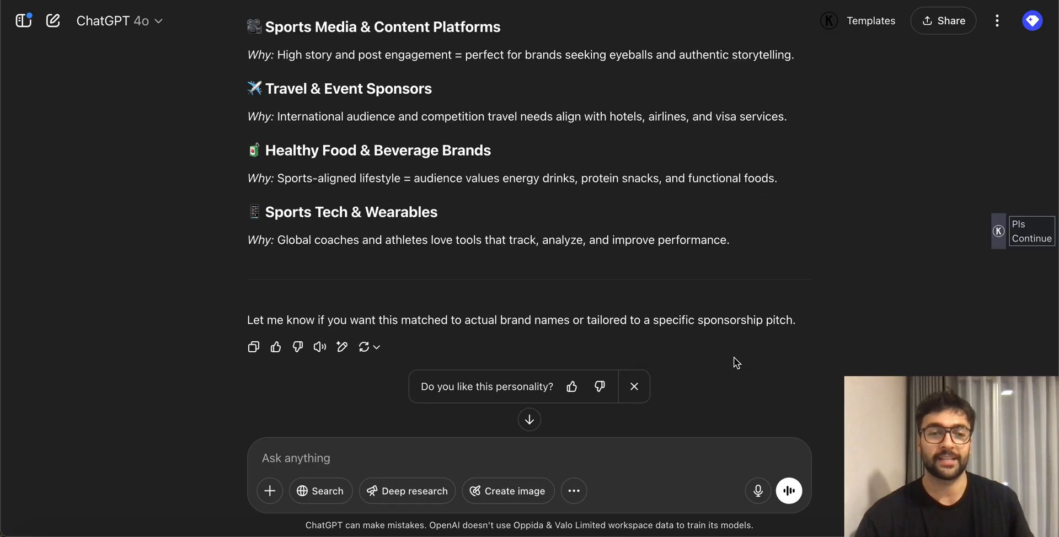
Step: Begin a follow-up prompt reading "For more specific ones tailored to me, here are some additional interests I have:"
{"action": "left_click", "coordinate": [411, 456]}
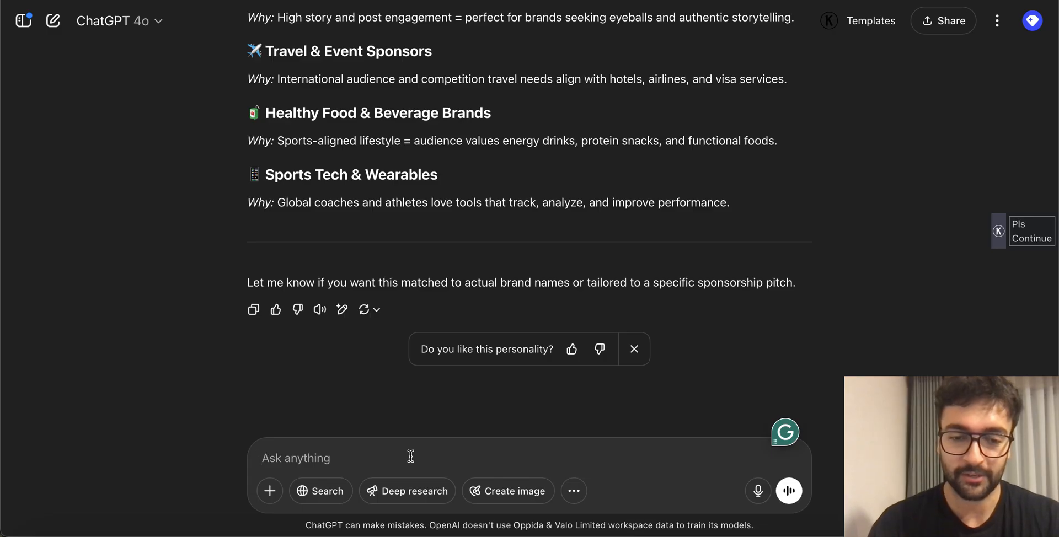
{"action": "type", "text": "F"}
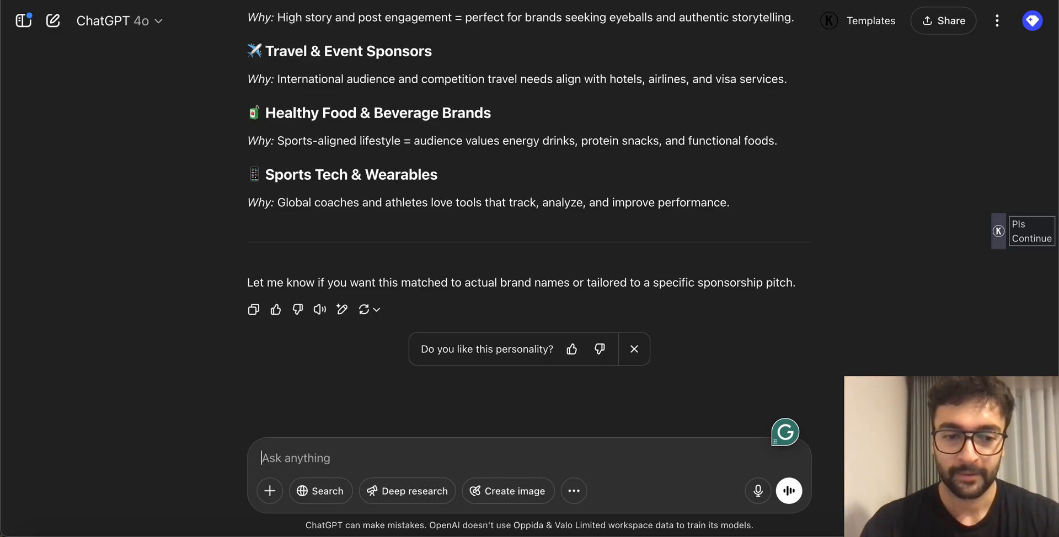
{"action": "type", "text": "or more "}
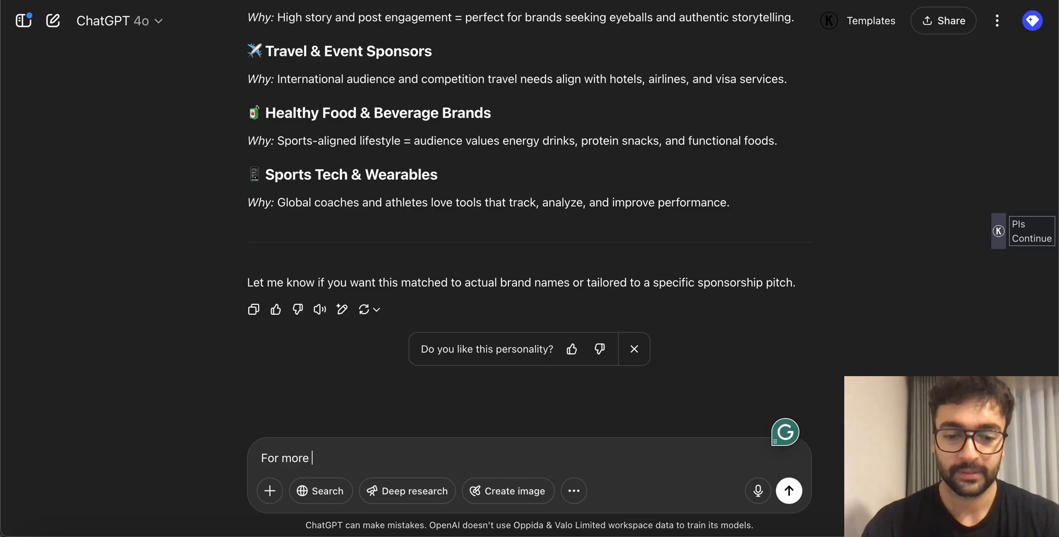
{"action": "type", "text": "specific one"}
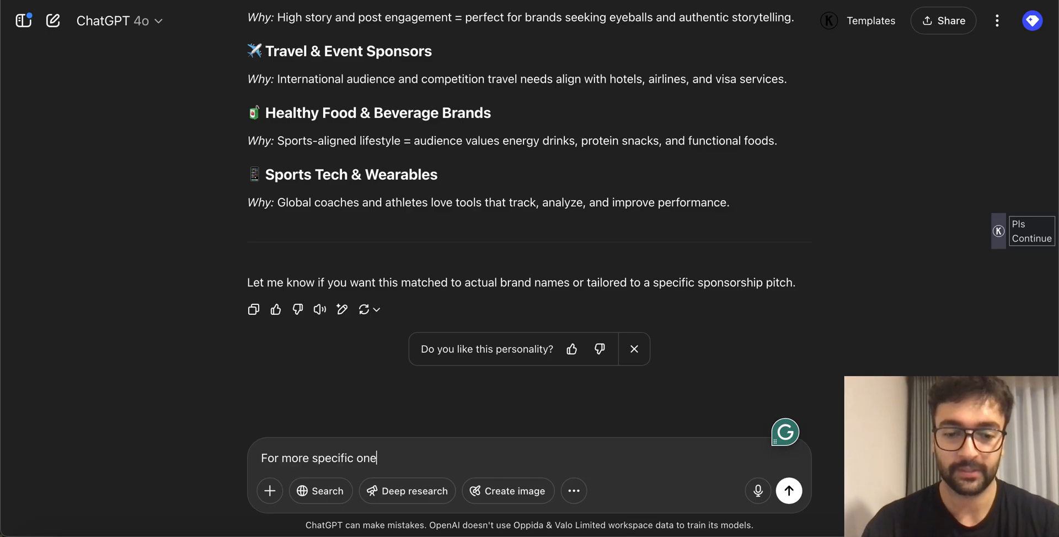
{"action": "type", "text": "s tailor"}
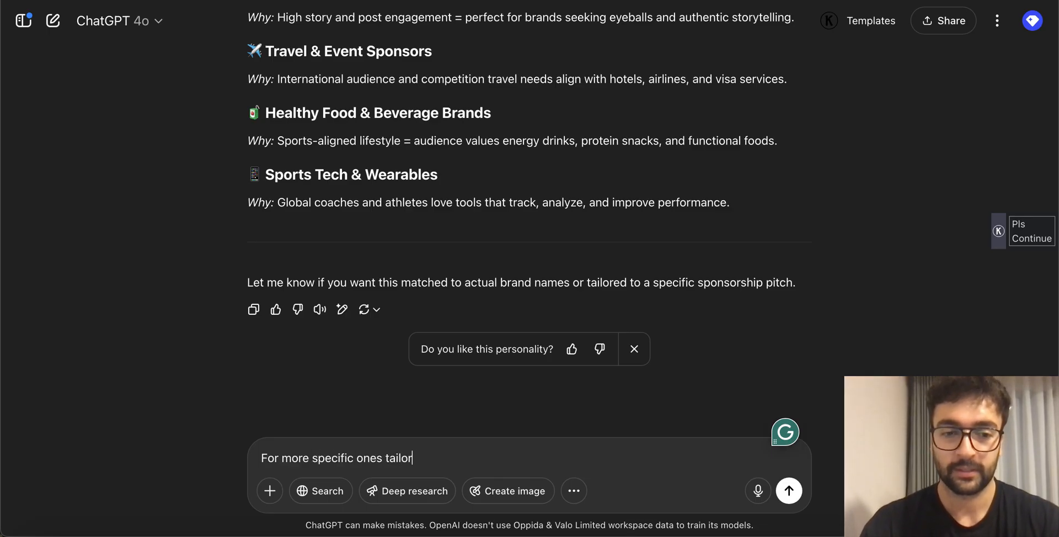
{"action": "type", "text": "ed to me, "}
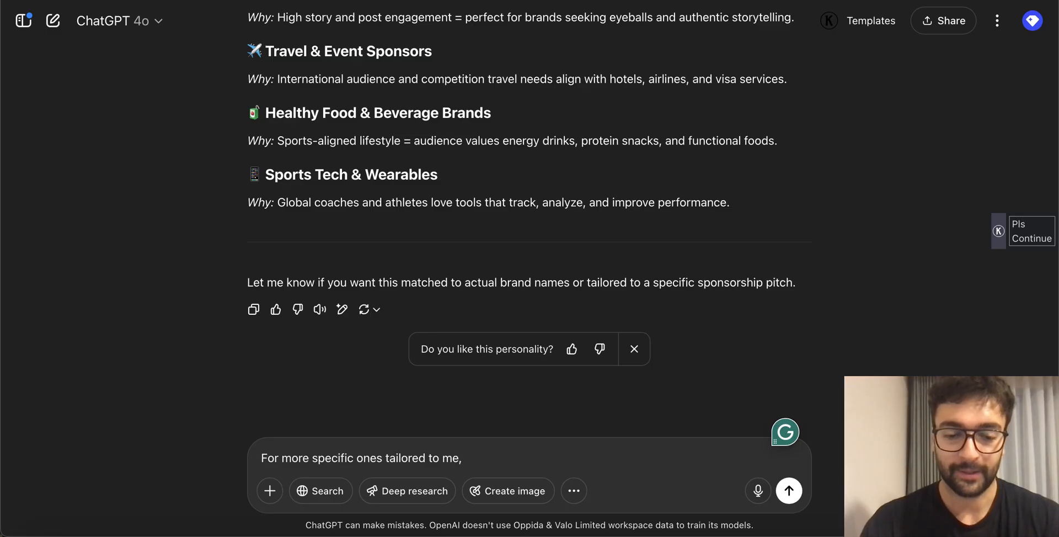
{"action": "type", "text": "here ar"}
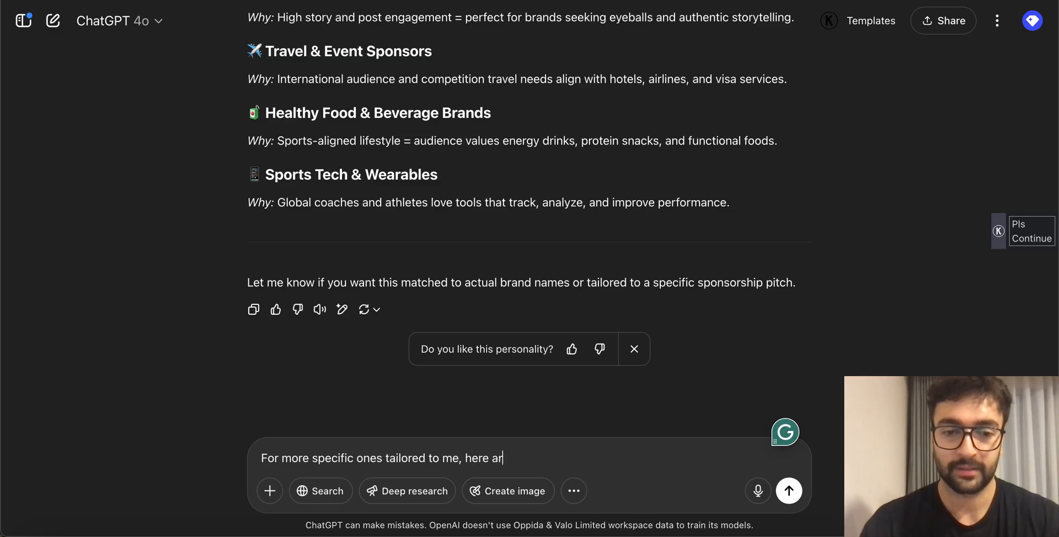
{"action": "type", "text": "e some additio"}
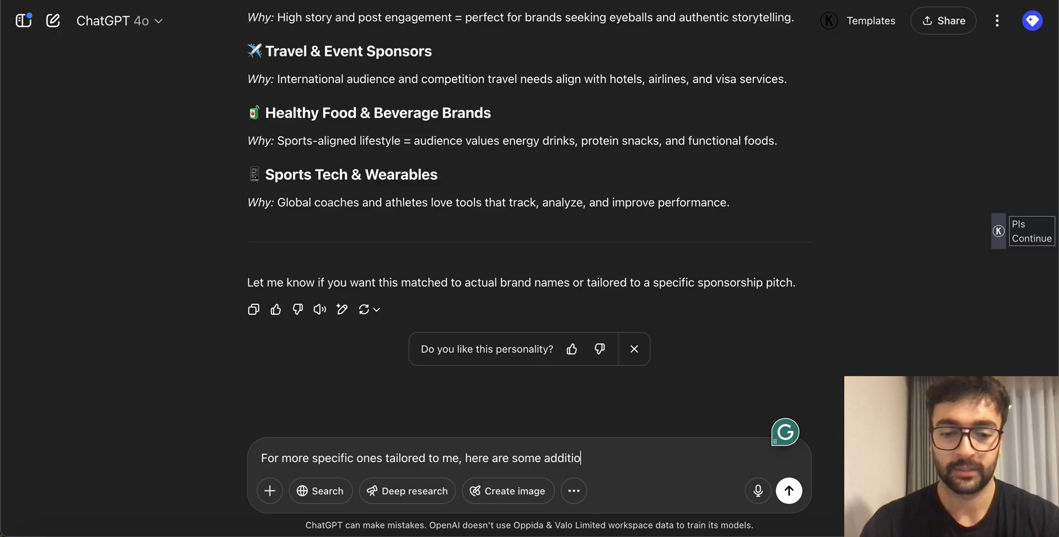
{"action": "type", "text": "nal interests I "}
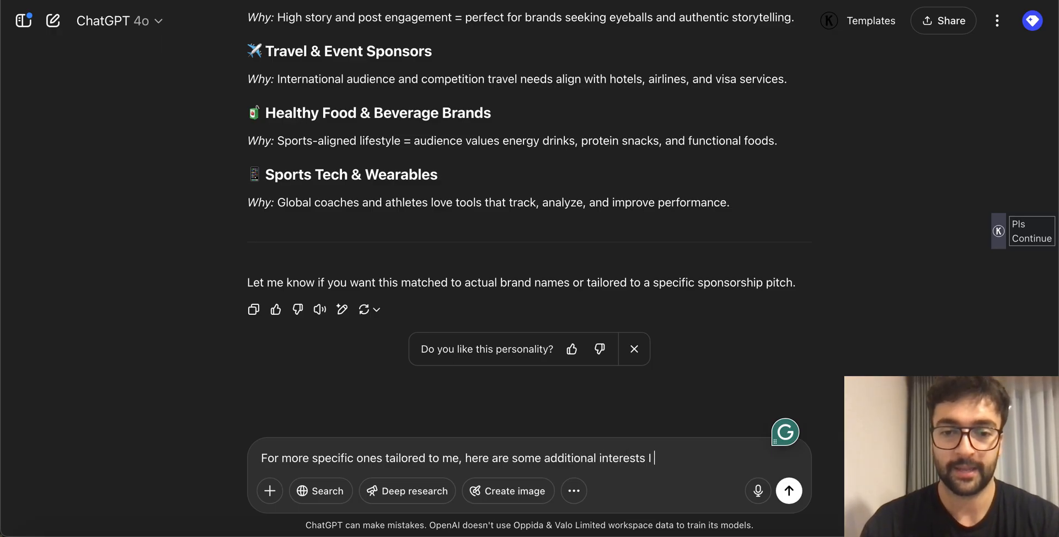
{"action": "type", "text": "have:"}
Step: List Marketing, Online work and Freelancing as separate dashed lines beneath the prompt's opening sentence
{"action": "key", "text": "shift+Return"}
{"action": "type", "text": "- "}
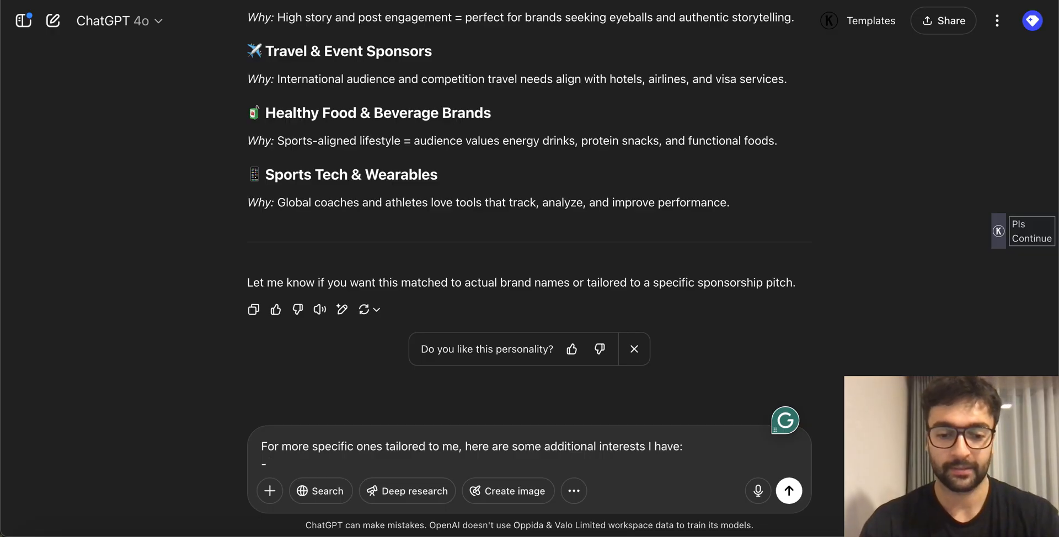
{"action": "type", "text": "Marketing,"}
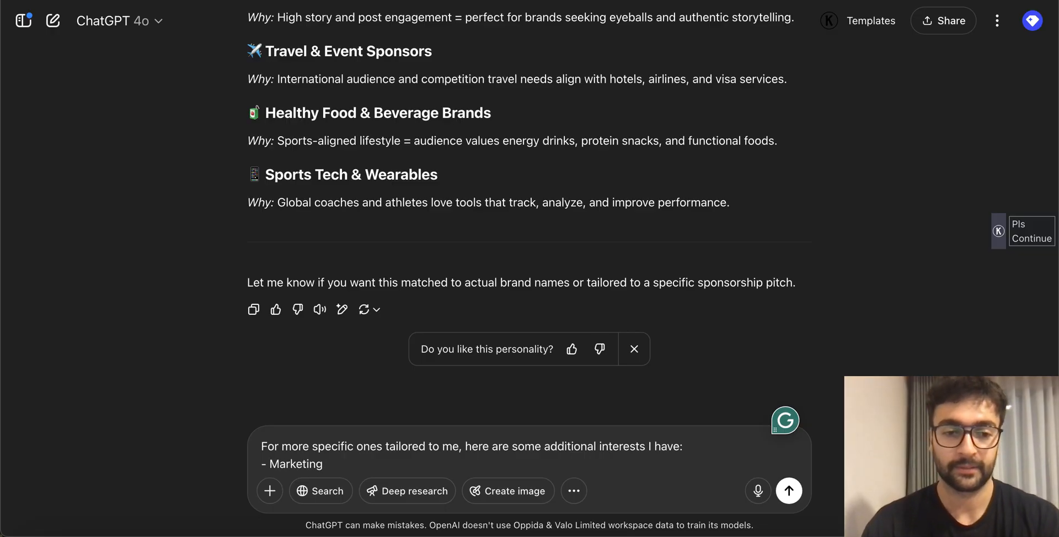
{"action": "key", "text": "shift+Return"}
{"action": "type", "text": "- Online work"}
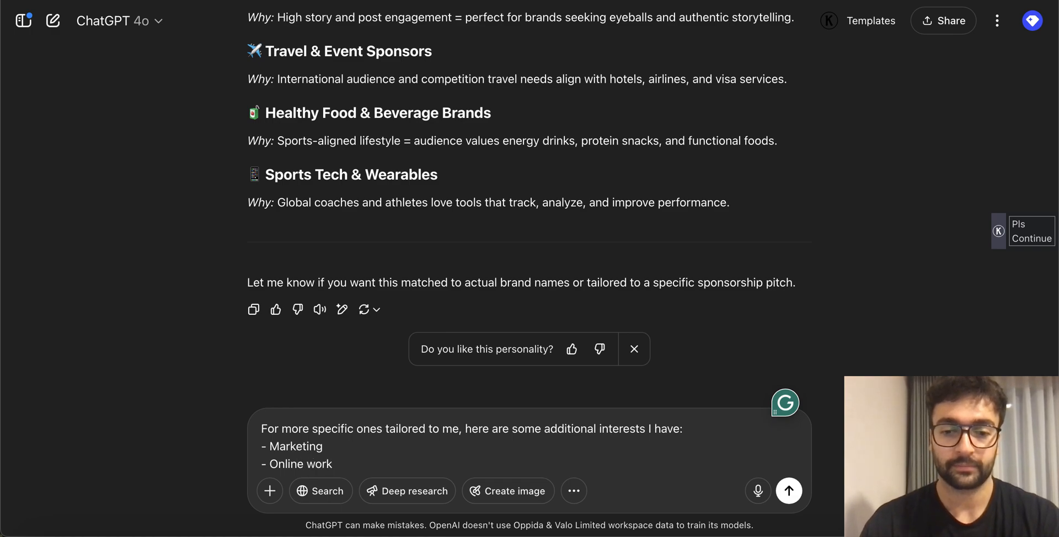
{"action": "key", "text": "shift+Return"}
{"action": "type", "text": "-"}
{"action": "type", "text": "elancing"}
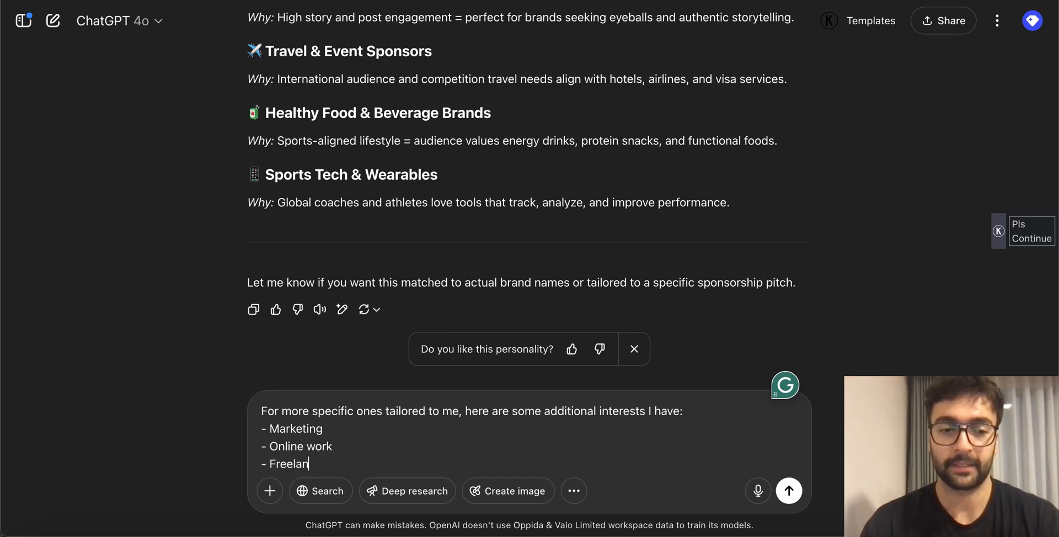
{"action": "key", "text": "BackSpace"}
{"action": "key", "text": "BackSpace"}
{"action": "key", "text": "BackSpace"}
{"action": "type", "text": "ing"}
Step: Add AI and Travel to the interests list and send the prompt
{"action": "key", "text": "shift+Return"}
{"action": "type", "text": "- AI"}
{"action": "key", "text": "shift+Return"}
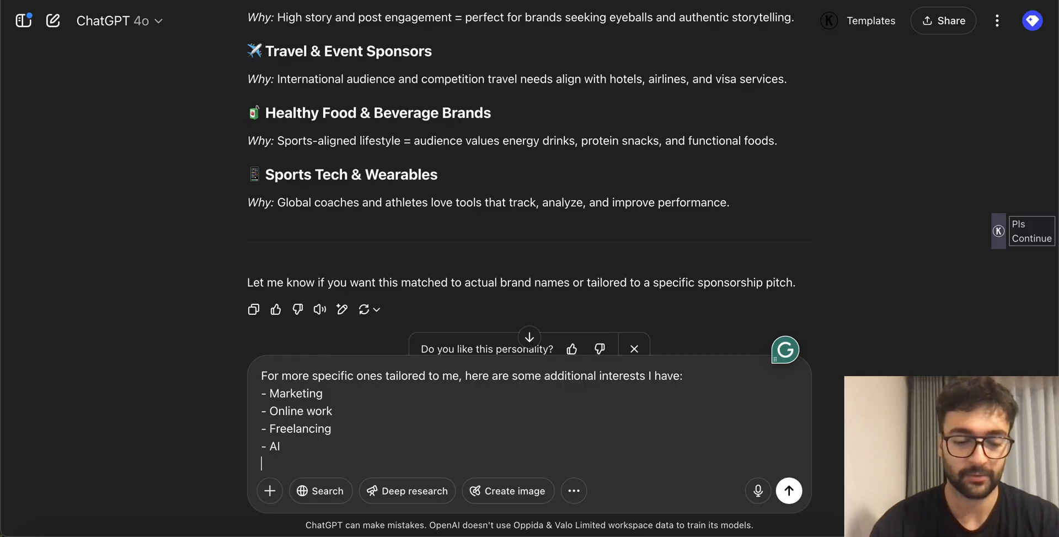
{"action": "type", "text": "- Travel"}
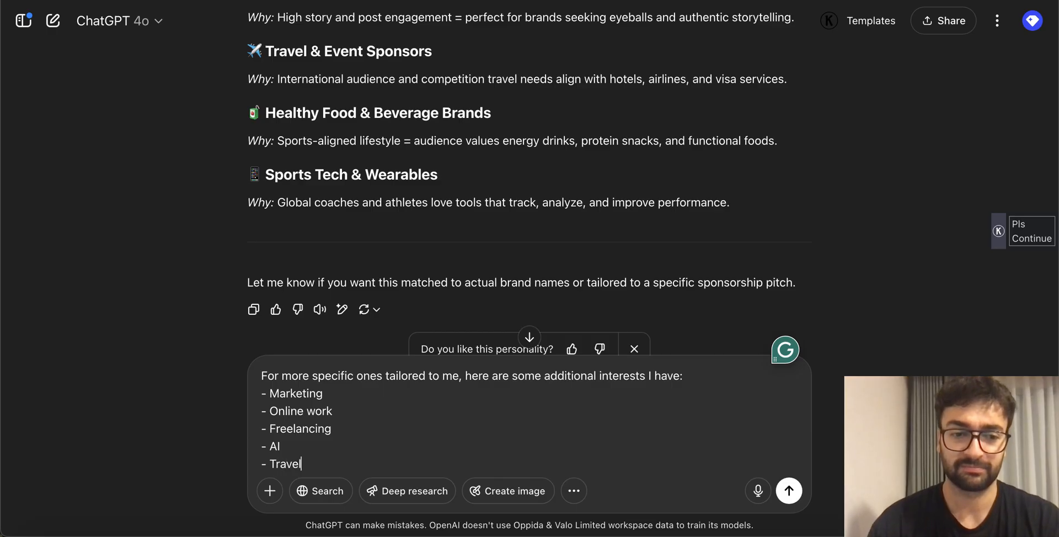
{"action": "key", "text": "shift+Return"}
{"action": "key", "text": "BackSpace"}
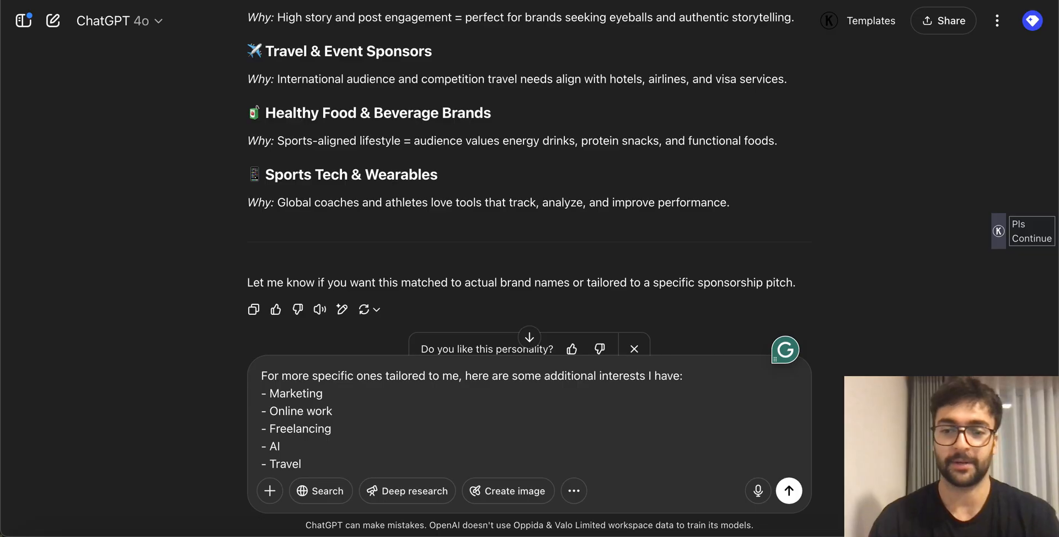
{"action": "key", "text": "Return"}
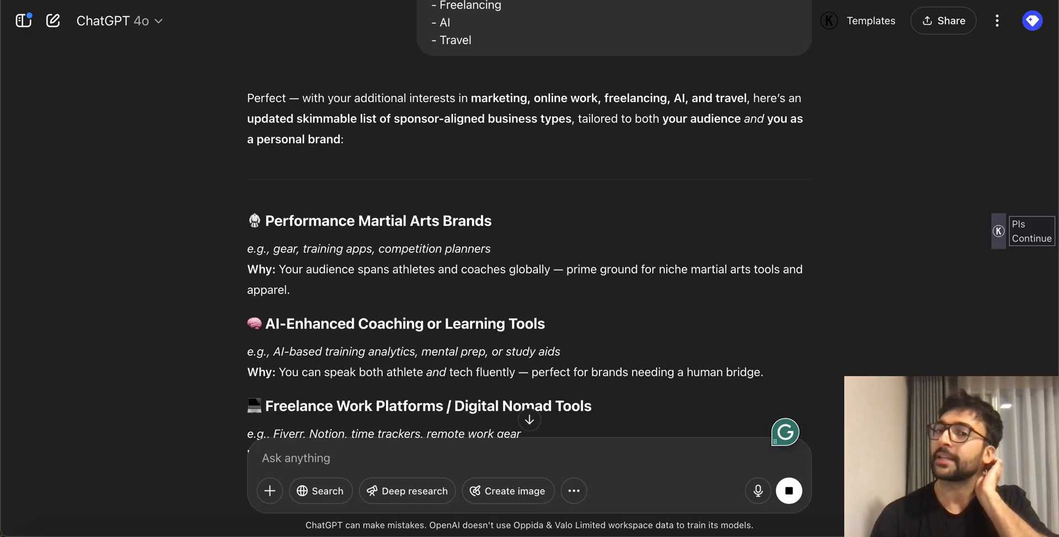
Step: Review the Performance Martial Arts Brands, AI-Enhanced Coaching or Learning Tools and Freelance Work Platforms suggestions in the updated response
{"action": "scroll", "coordinate": [423, 314], "scroll_direction": "down", "scroll_amount": 3}
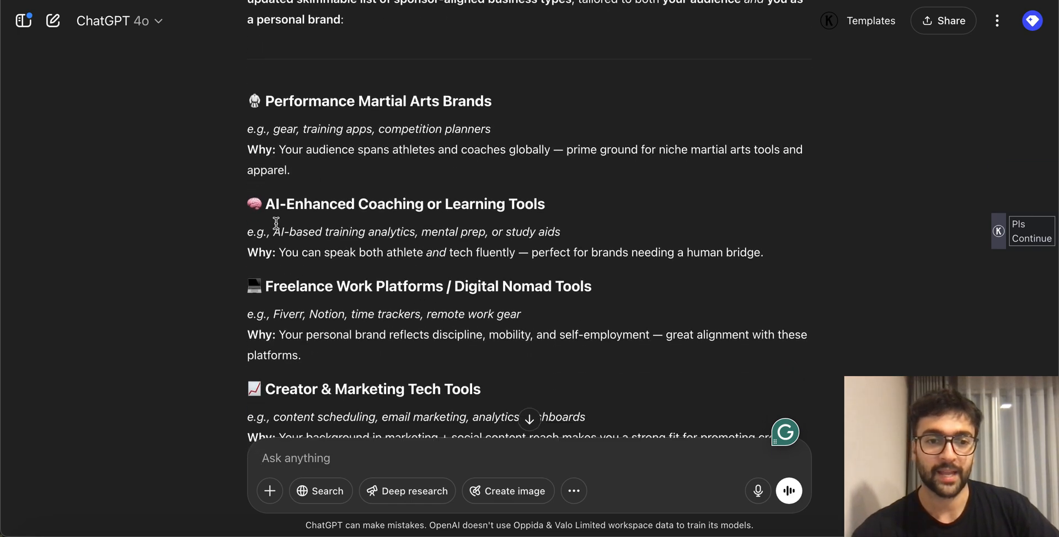
{"action": "left_click_drag", "start_coordinate": [304, 204], "coordinate": [420, 234]}
{"action": "left_click_drag", "start_coordinate": [338, 286], "coordinate": [368, 309]}
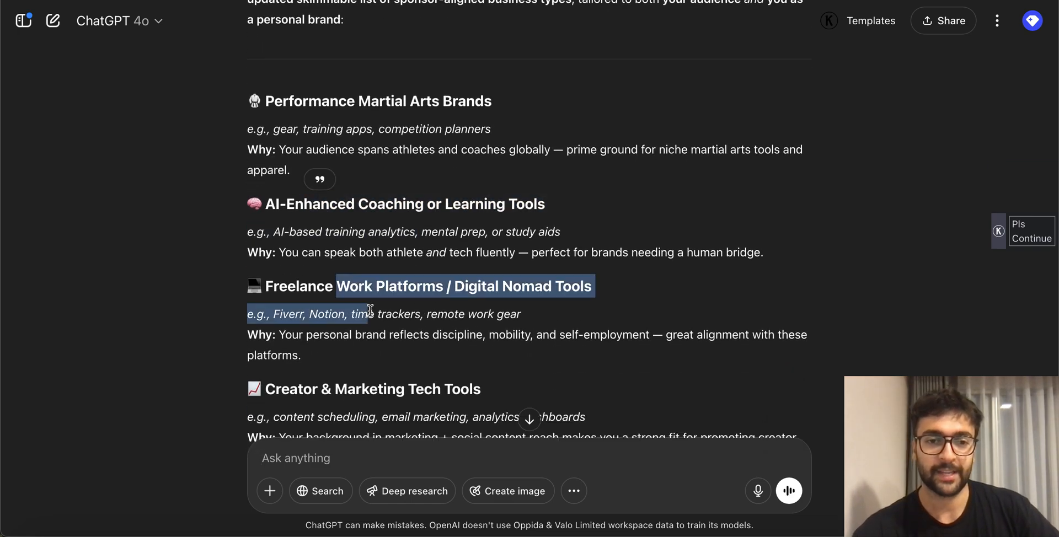
{"action": "left_click", "coordinate": [367, 308]}
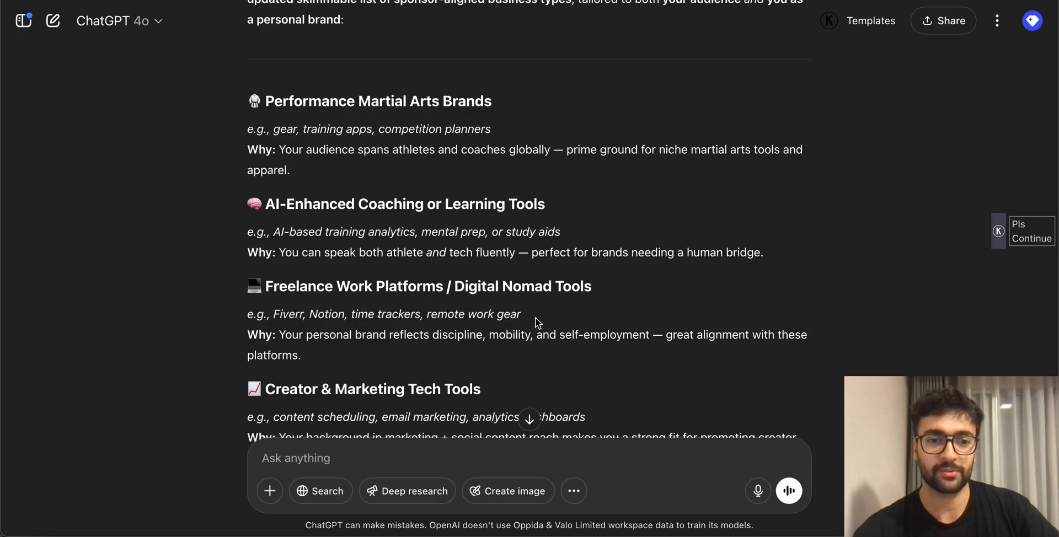
{"action": "scroll", "coordinate": [532, 318], "scroll_direction": "down", "scroll_amount": 1}
{"action": "left_click_drag", "start_coordinate": [540, 292], "coordinate": [282, 287]}
{"action": "left_click", "coordinate": [314, 287]}
{"action": "left_click_drag", "start_coordinate": [370, 293], "coordinate": [457, 276]}
{"action": "left_click", "coordinate": [449, 295]}
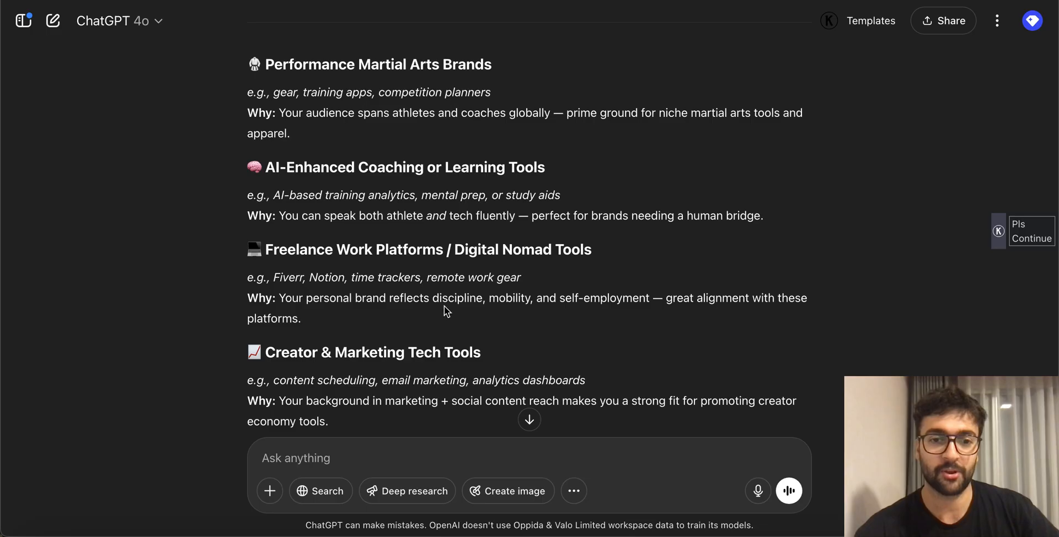
Step: Review the Creator & Marketing Tech Tools, Healthy Lifestyle Brands and Travel & Mobility Brands suggestions with their examples
{"action": "scroll", "coordinate": [444, 305], "scroll_direction": "down", "scroll_amount": 2}
{"action": "scroll", "coordinate": [445, 305], "scroll_direction": "down", "scroll_amount": 1}
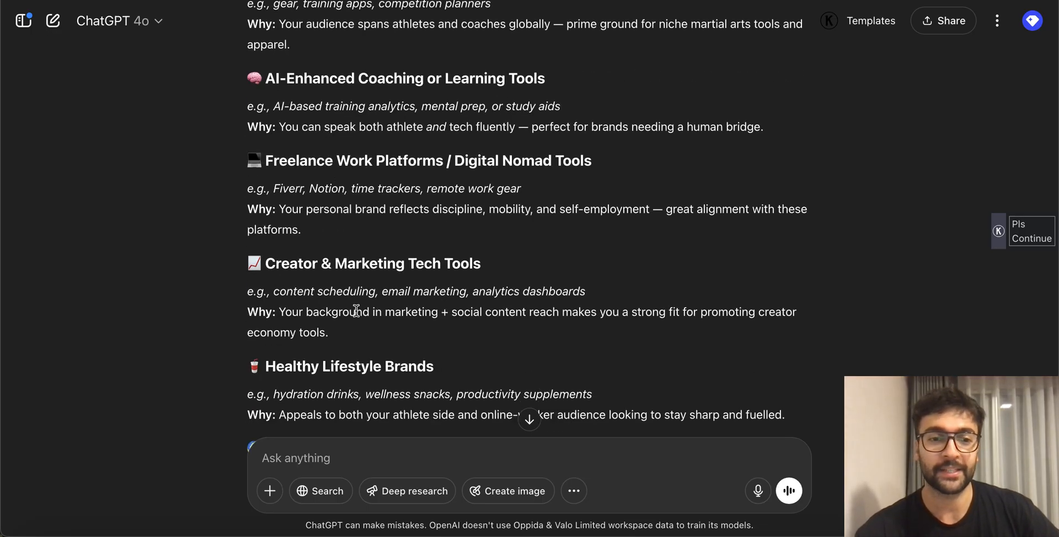
{"action": "scroll", "coordinate": [357, 311], "scroll_direction": "down", "scroll_amount": 2}
{"action": "scroll", "coordinate": [379, 280], "scroll_direction": "down", "scroll_amount": 6}
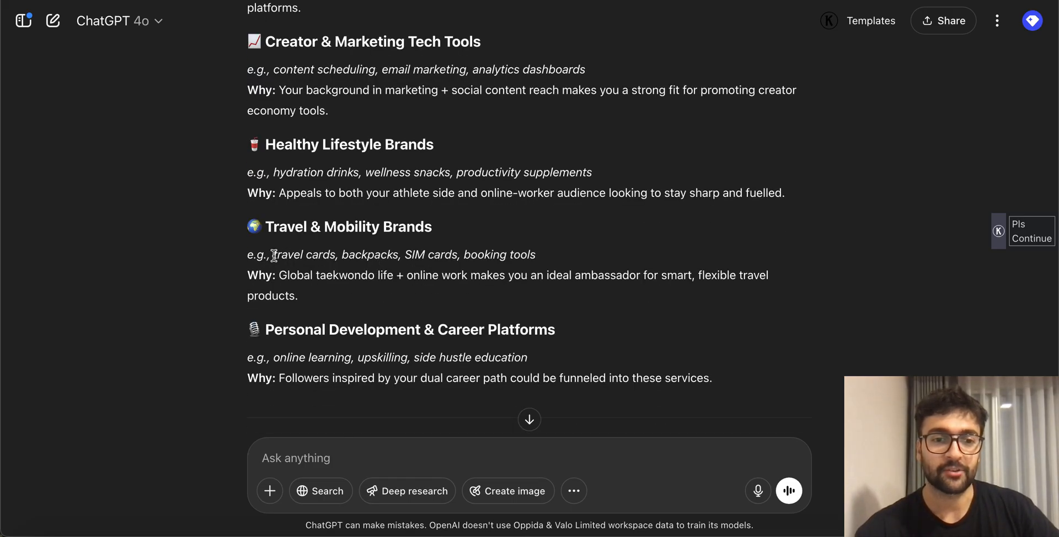
{"action": "left_click_drag", "start_coordinate": [274, 255], "coordinate": [532, 257]}
{"action": "left_click", "coordinate": [532, 257]}
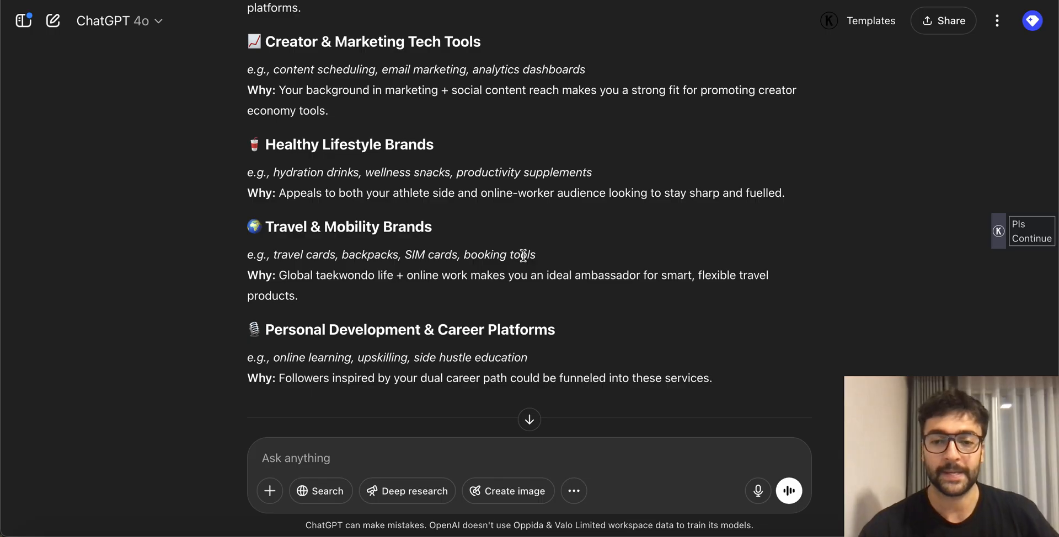
Step: Review the Personal Development & Career Platforms suggestion and the closing line, then return to the first suggestions
{"action": "scroll", "coordinate": [527, 255], "scroll_direction": "down", "scroll_amount": 2}
{"action": "left_click_drag", "start_coordinate": [419, 300], "coordinate": [491, 325]}
{"action": "left_click", "coordinate": [490, 326]}
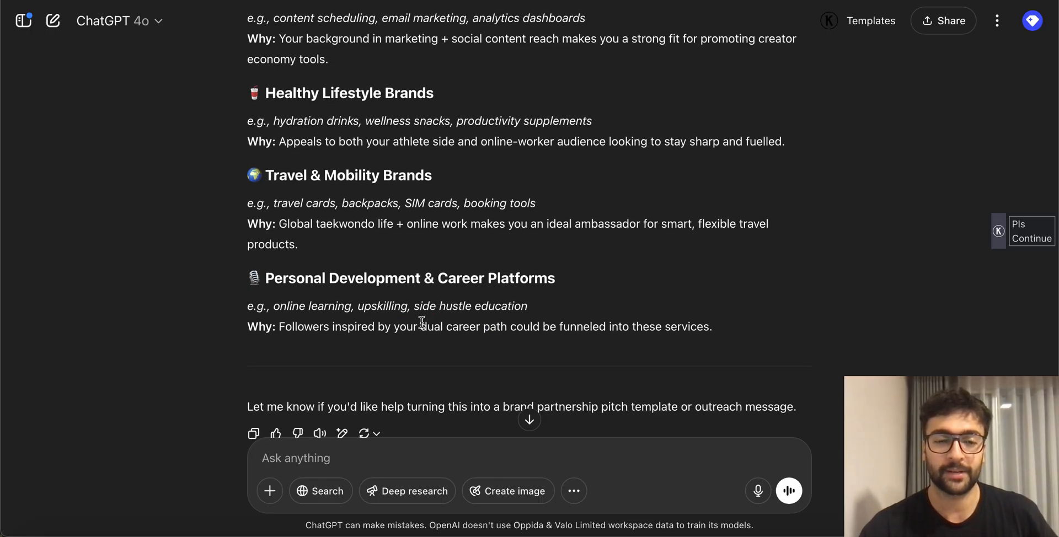
{"action": "left_click_drag", "start_coordinate": [273, 304], "coordinate": [670, 359]}
{"action": "left_click", "coordinate": [670, 359]}
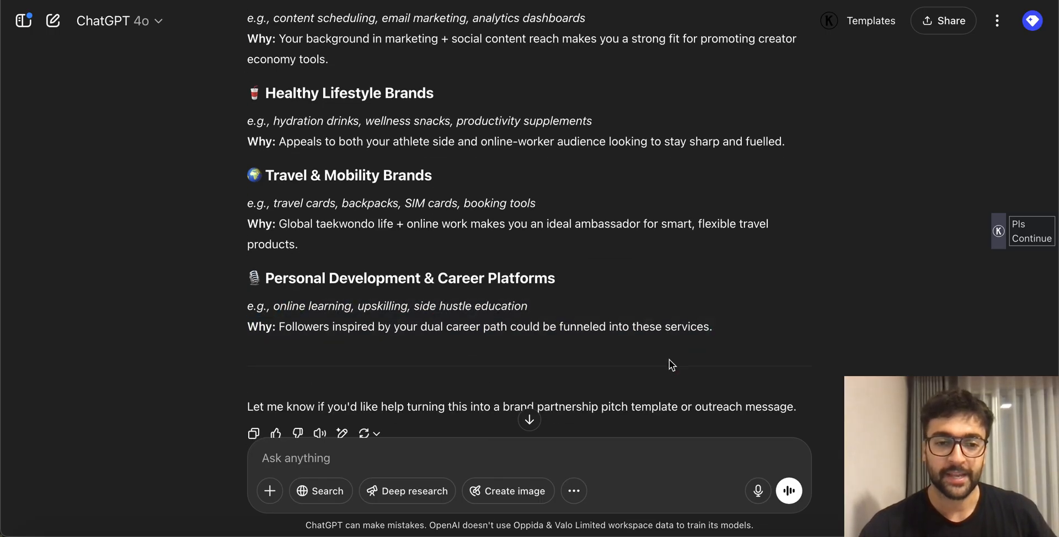
{"action": "scroll", "coordinate": [670, 360], "scroll_direction": "down", "scroll_amount": 3}
{"action": "scroll", "coordinate": [670, 360], "scroll_direction": "up", "scroll_amount": 10}
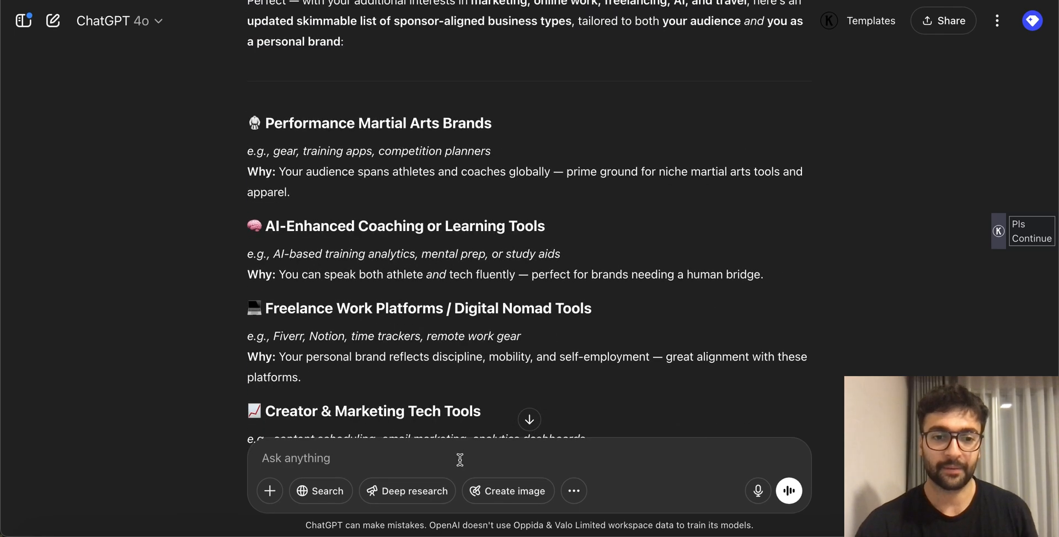
Step: Send the prompt "please list all ideas so far in dot points with no explanations attached" and look over the resulting list
{"action": "type", "text": "please lis"}
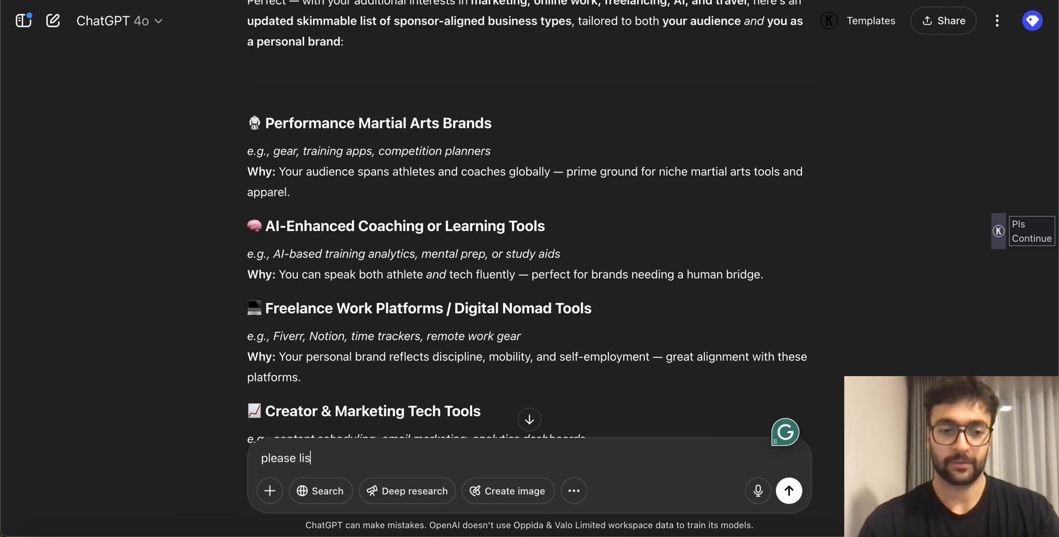
{"action": "type", "text": "t all ideas so far in dot points with no explana"}
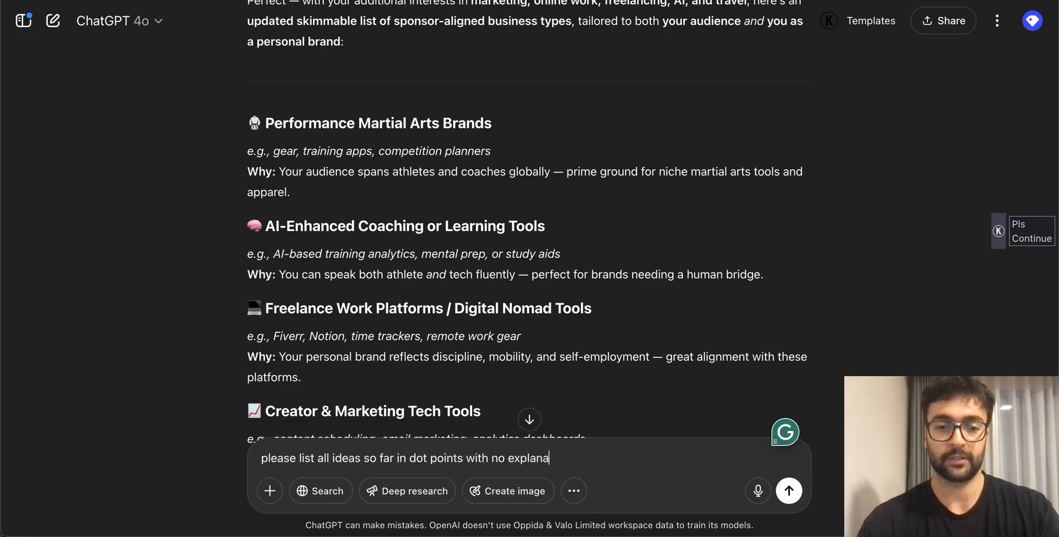
{"action": "type", "text": "tions attached"}
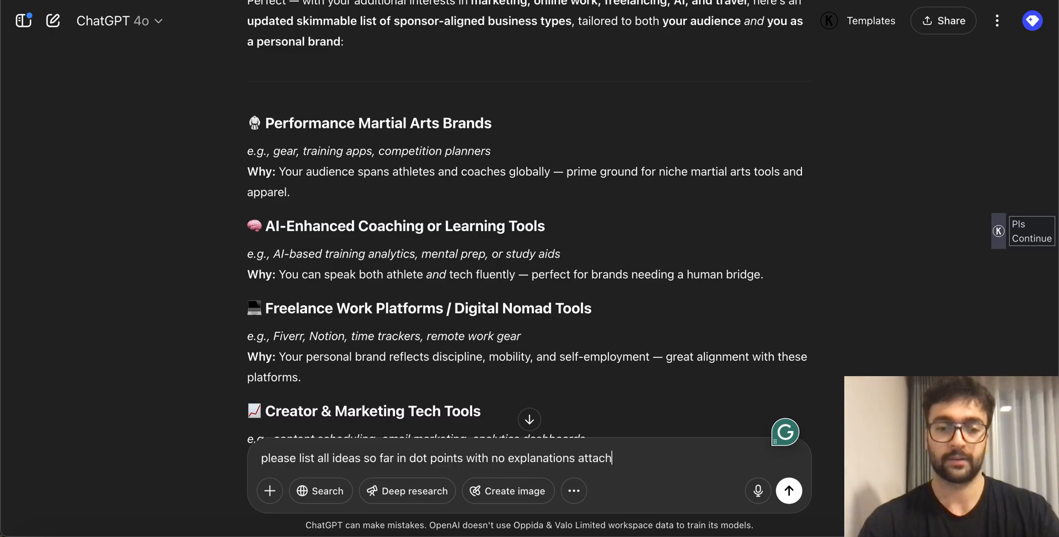
{"action": "key", "text": "Return"}
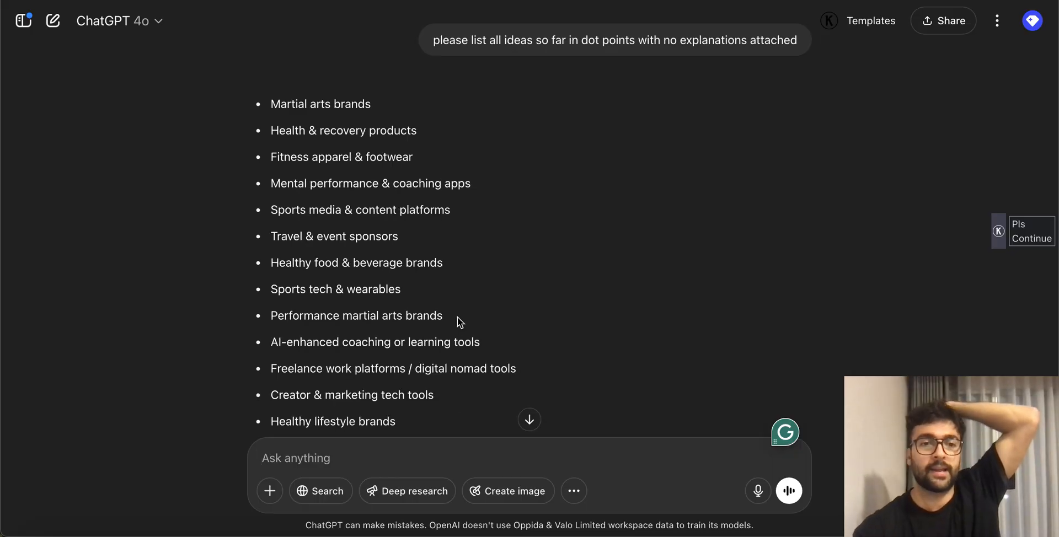
{"action": "scroll", "coordinate": [491, 233], "scroll_direction": "down", "scroll_amount": 1}
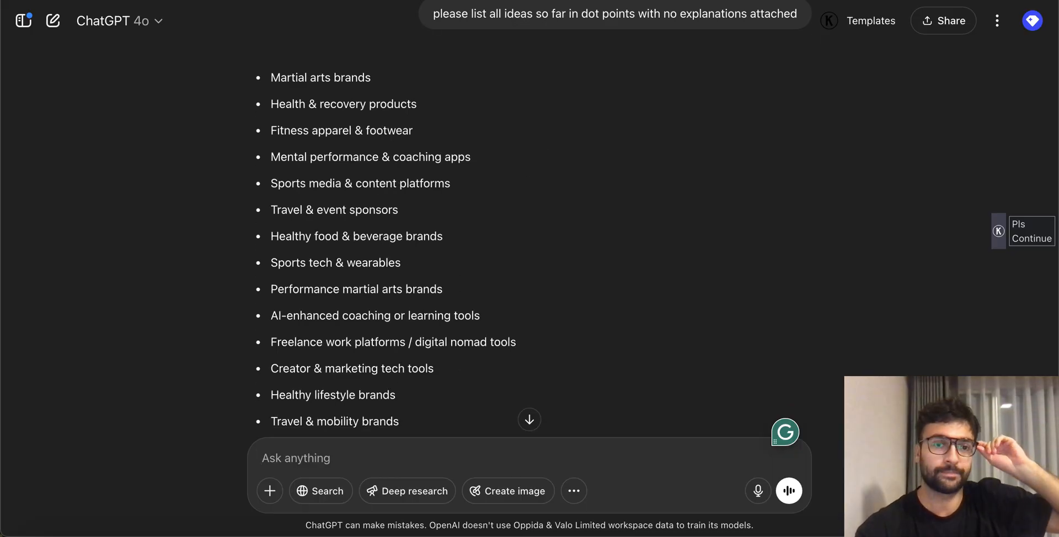
Step: Switch to the Google Slides deck to check the bullet on building a pipeline of 300 businesses, and return to ChatGPT
{"action": "key", "text": "super+Tab"}
{"action": "left_click", "coordinate": [426, 323]}
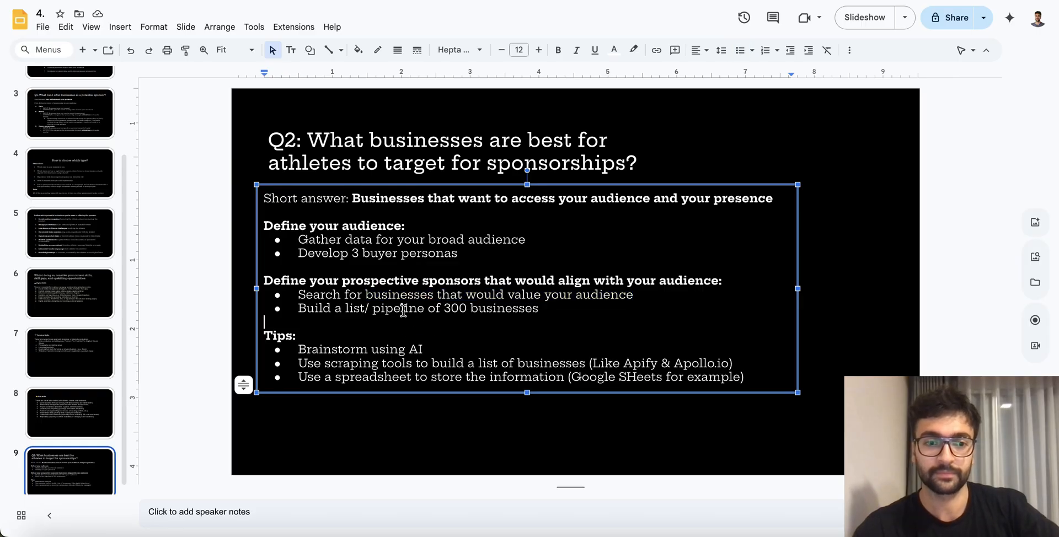
{"action": "left_click_drag", "start_coordinate": [334, 307], "coordinate": [483, 308]}
{"action": "left_click", "coordinate": [483, 307]}
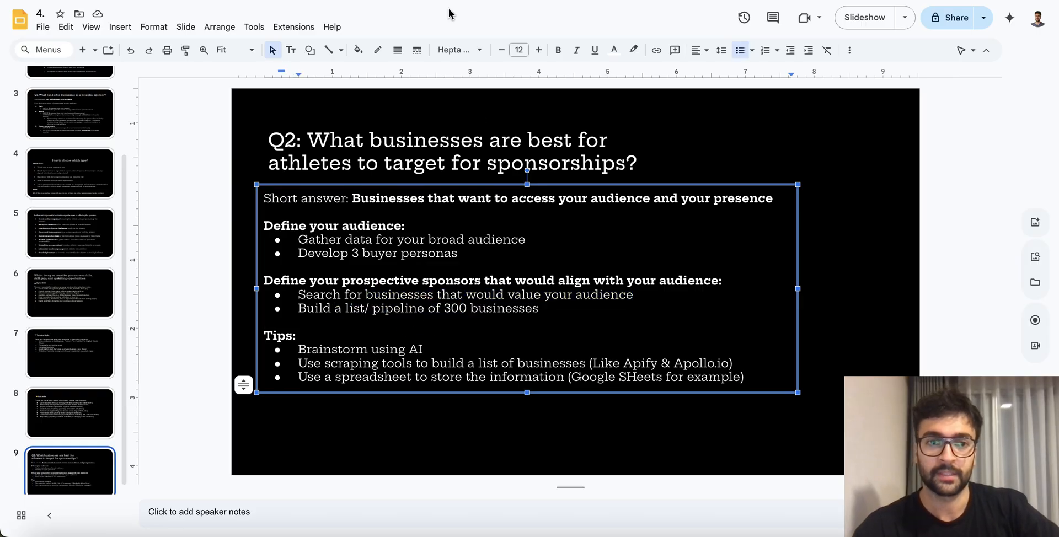
{"action": "key", "text": "super+Tab"}
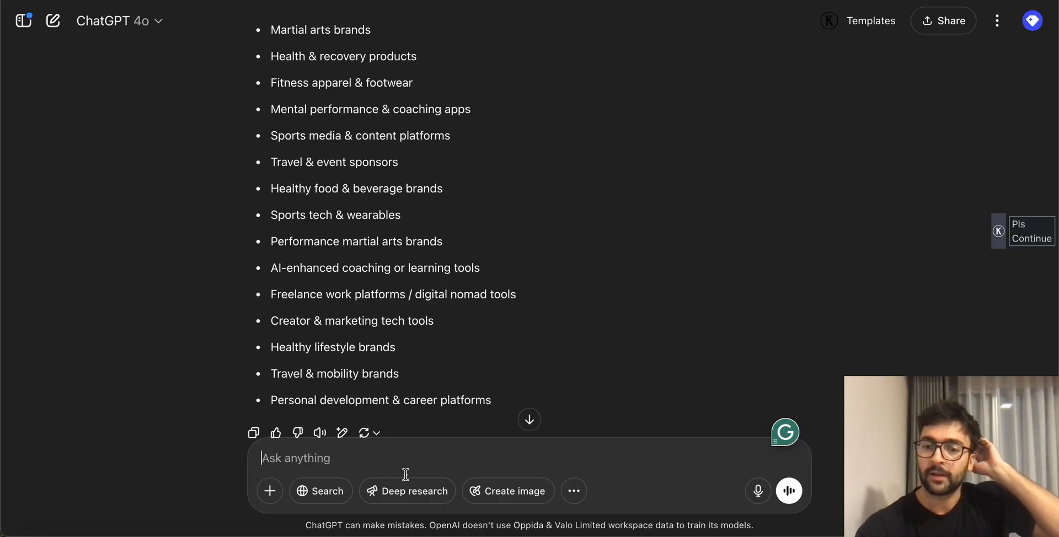
Step: Draft the prompt "I want business that have $500,000 of revenue per year" in the message box without sending it
{"action": "type", "text": "I want business that have "}
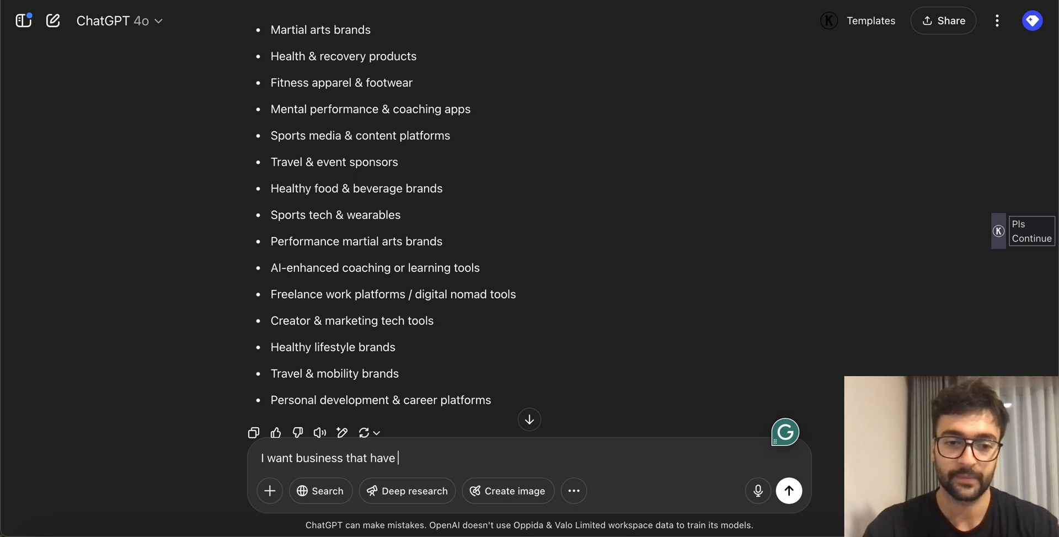
{"action": "type", "text": "500,000"}
{"action": "left_click", "coordinate": [400, 459]}
{"action": "type", "text": "$"}
{"action": "left_click", "coordinate": [468, 462]}
{"action": "type", "text": "of revenue per year"}
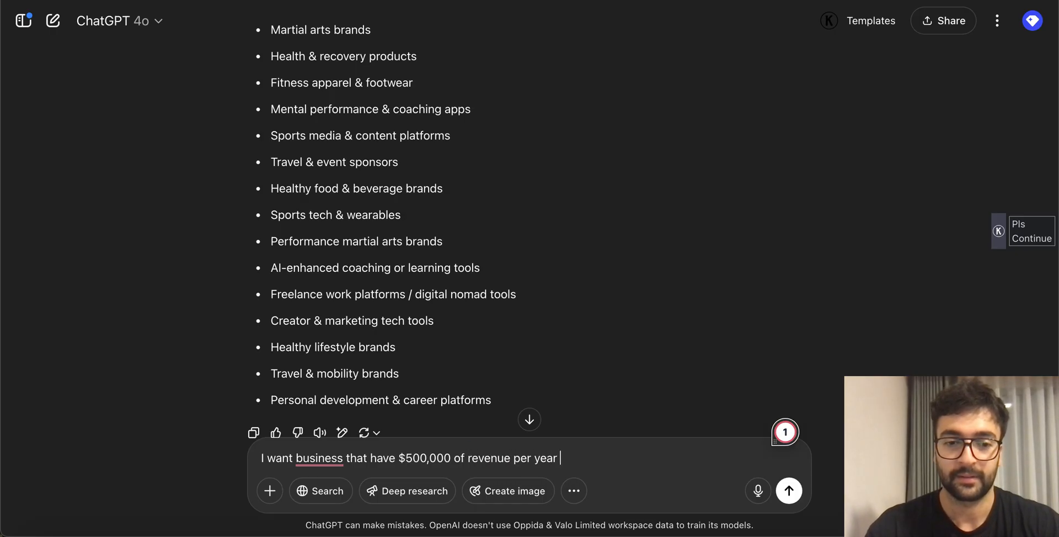
Step: Extend the revenue figure in the draft prompt into a range by adding "- $2,000,000" after $500,000
{"action": "left_click", "coordinate": [454, 458]}
{"action": "type", "text": "- $"}
{"action": "type", "text": "5"}
{"action": "key", "text": "BackSpace"}
{"action": "type", "text": "2,000,000"}
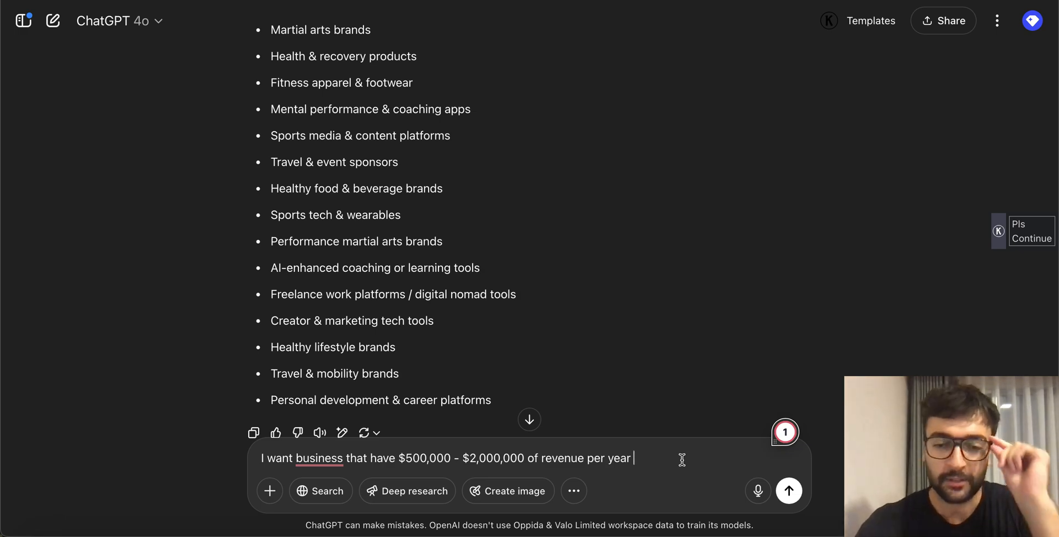
Step: Leave a blank line below the revenue criterion and begin a second paragraph with "They m"
{"action": "key", "text": "shift+Return"}
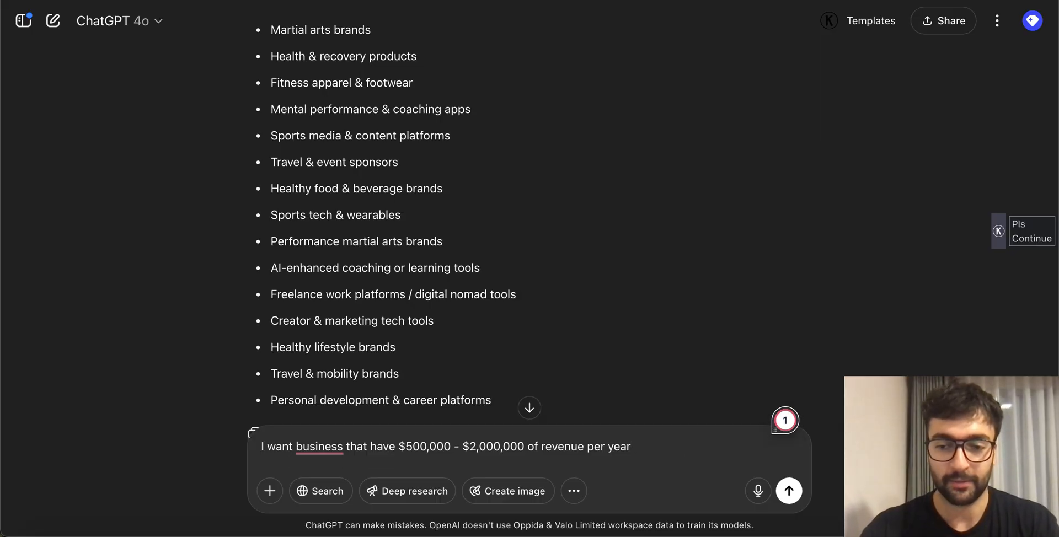
{"action": "key", "text": "shift+Return"}
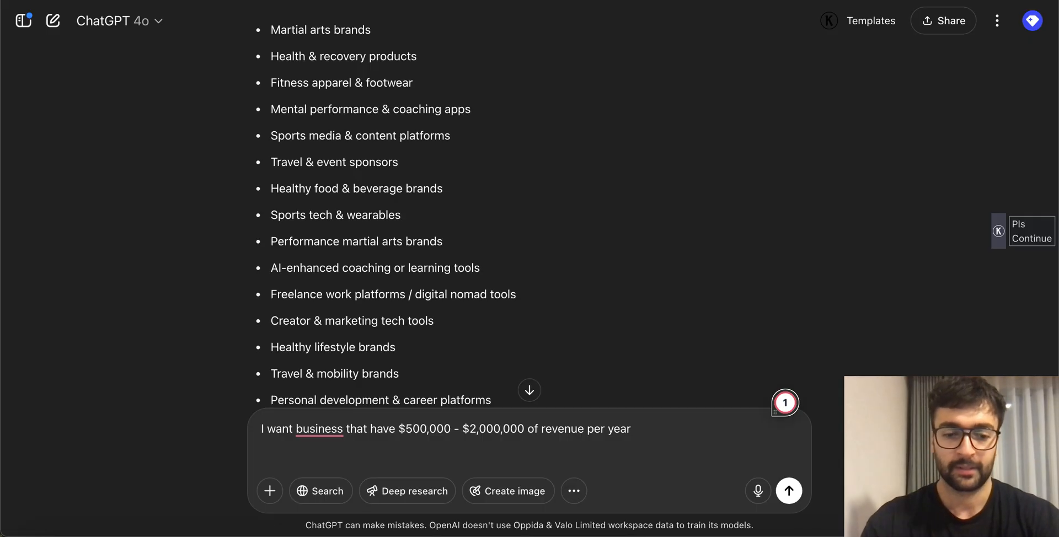
{"action": "type", "text": "They m"}
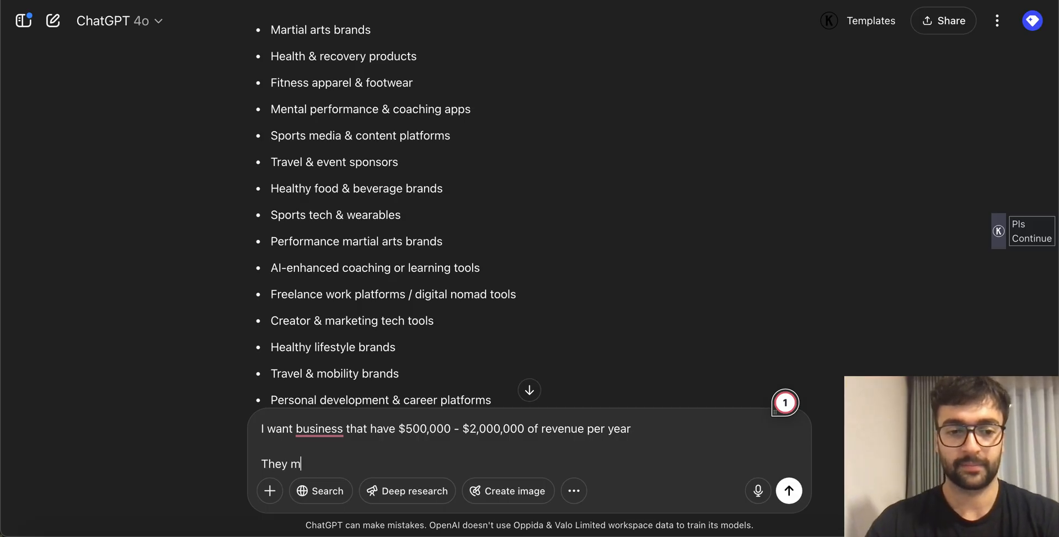
Step: Complete the location requirement as "They must be based in Australia, specifically Melbourne" and append "(at a guess)" to the revenue requirement
{"action": "type", "text": "ust be base"}
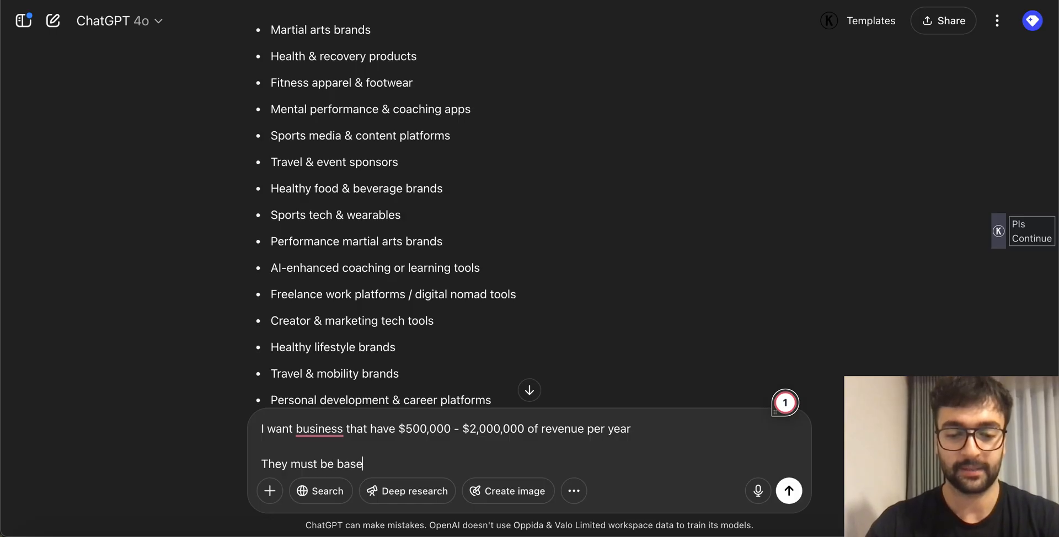
{"action": "type", "text": "d in Australia"}
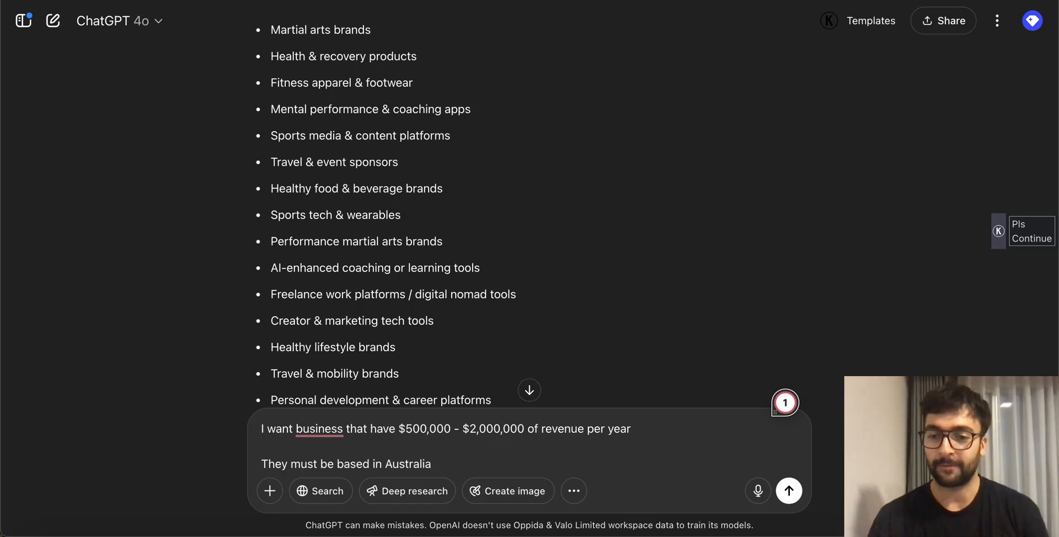
{"action": "type", "text": ", specifically Melbourne"}
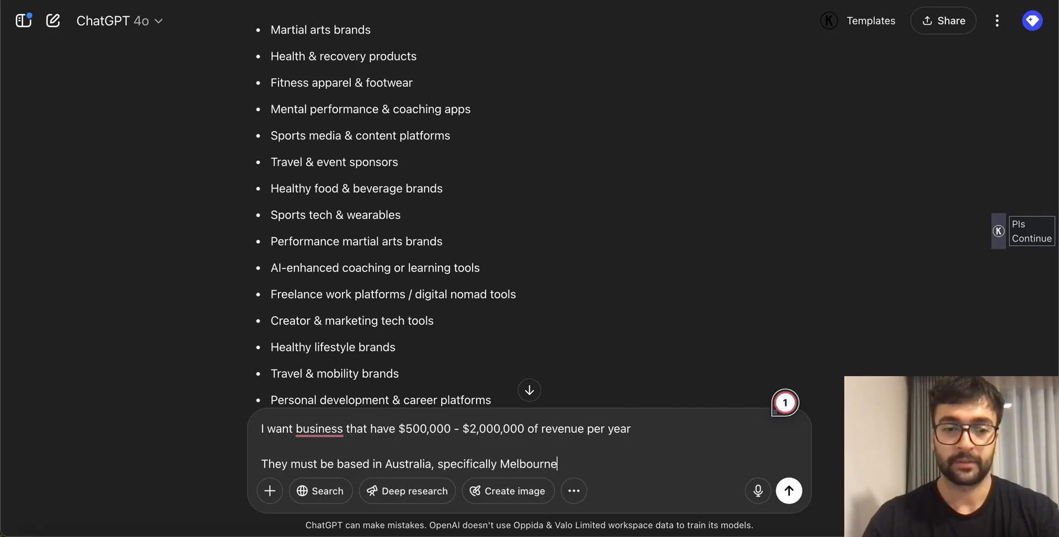
{"action": "key", "text": "shift+Return"}
{"action": "key", "text": "shift+Return"}
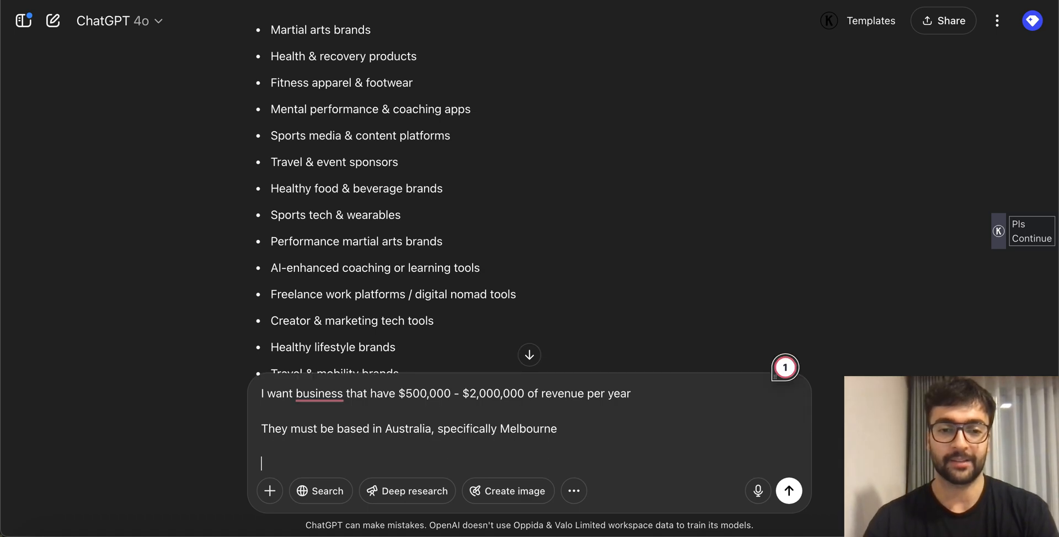
{"action": "left_click", "coordinate": [712, 394]}
{"action": "type", "text": "(at a guess)"}
Step: Add a third paragraph to the prompt beginning "I want to be able to grow with the business on my channel, and"
{"action": "left_click", "coordinate": [502, 458]}
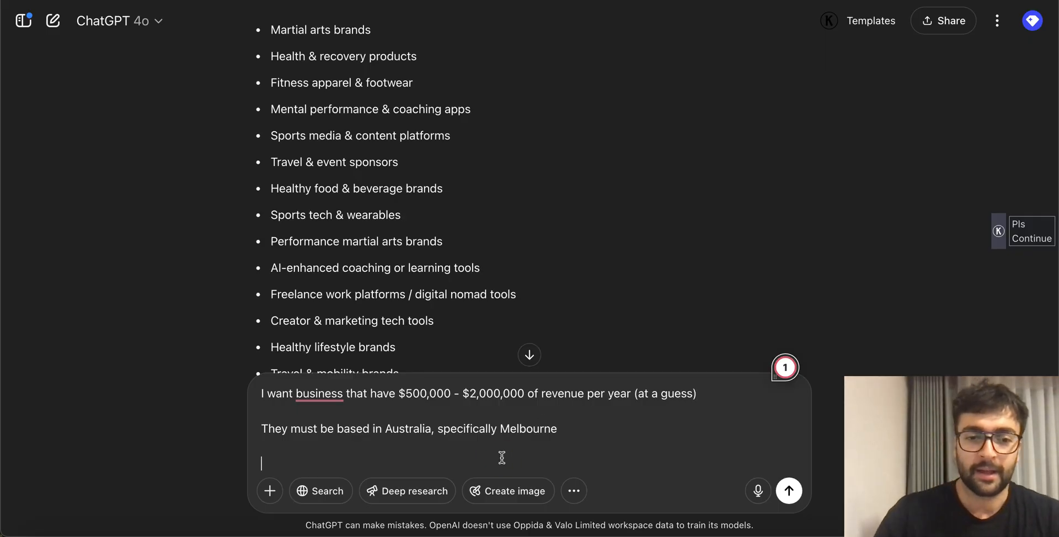
{"action": "type", "text": "I want"}
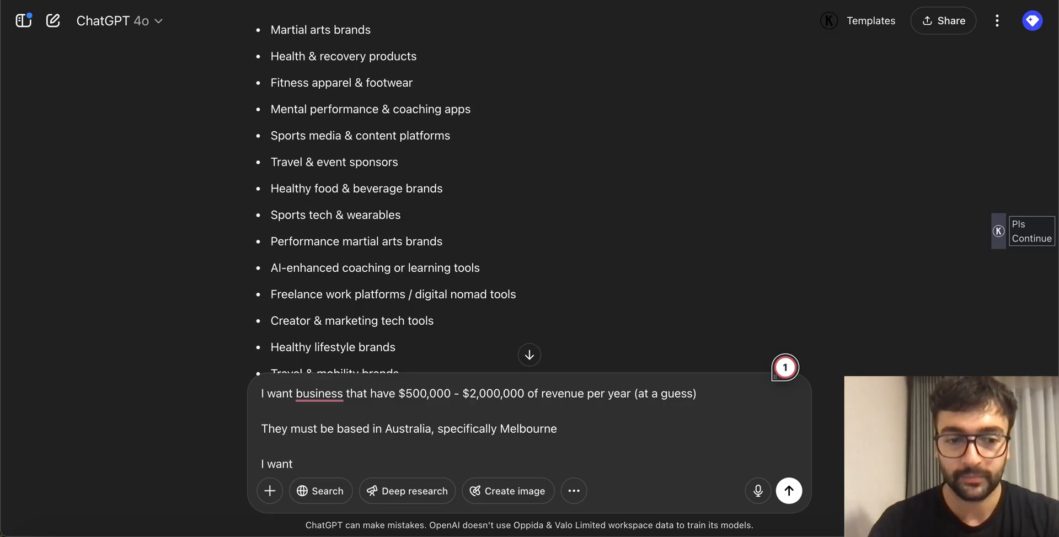
{"action": "type", "text": " t"}
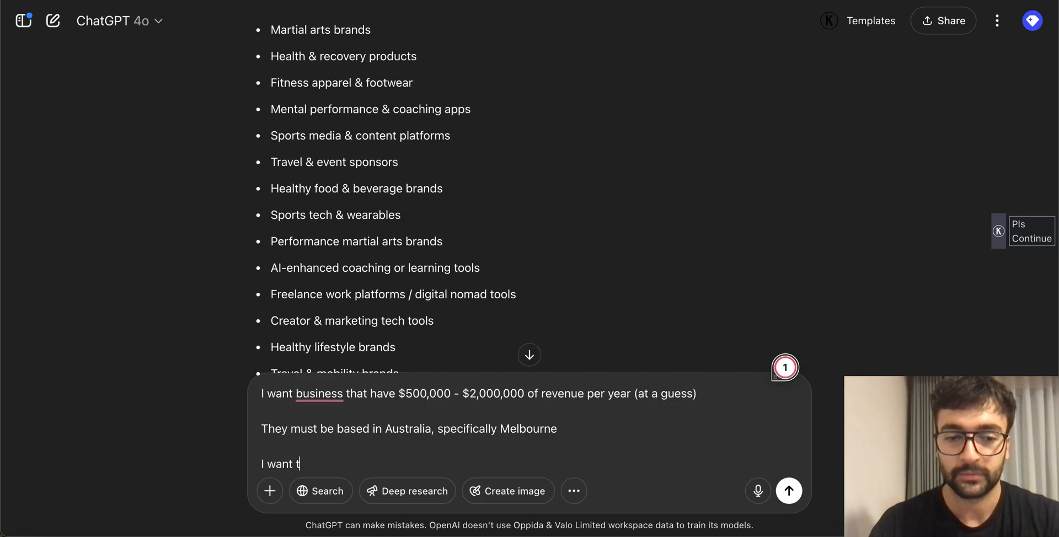
{"action": "type", "text": "o be"}
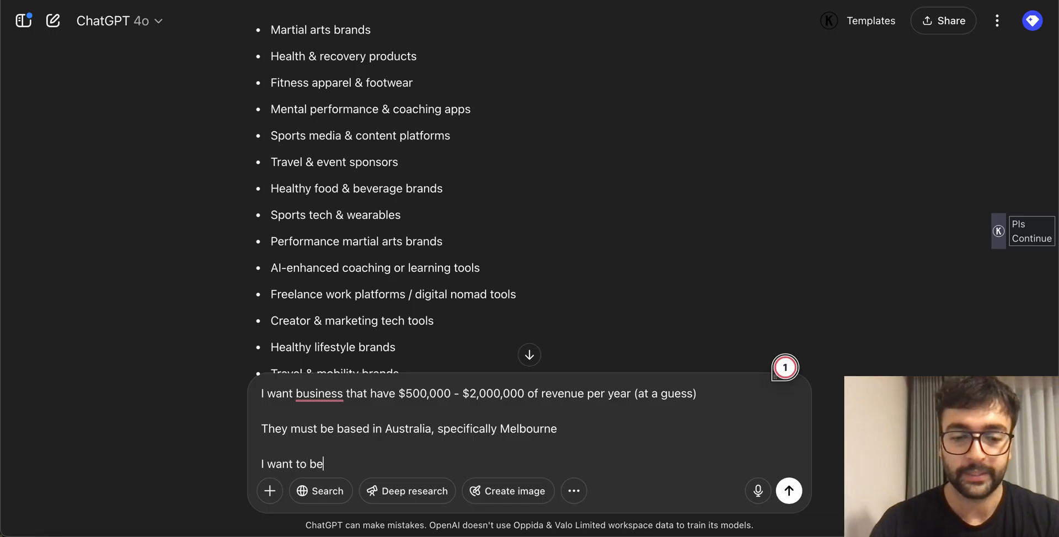
{"action": "type", "text": " able to grow w"}
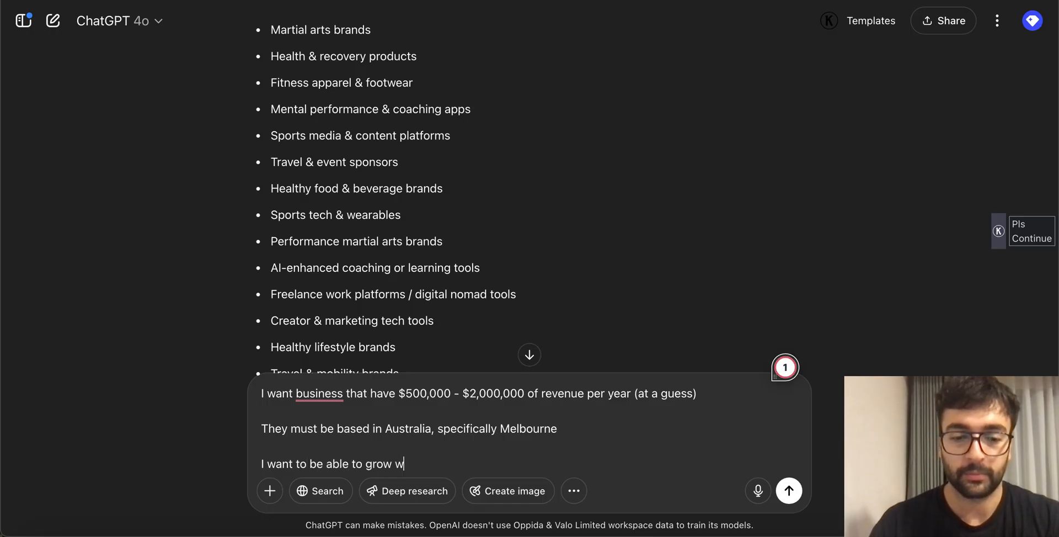
{"action": "type", "text": "ith the busn"}
{"action": "type", "text": "ness on my channel, and "}
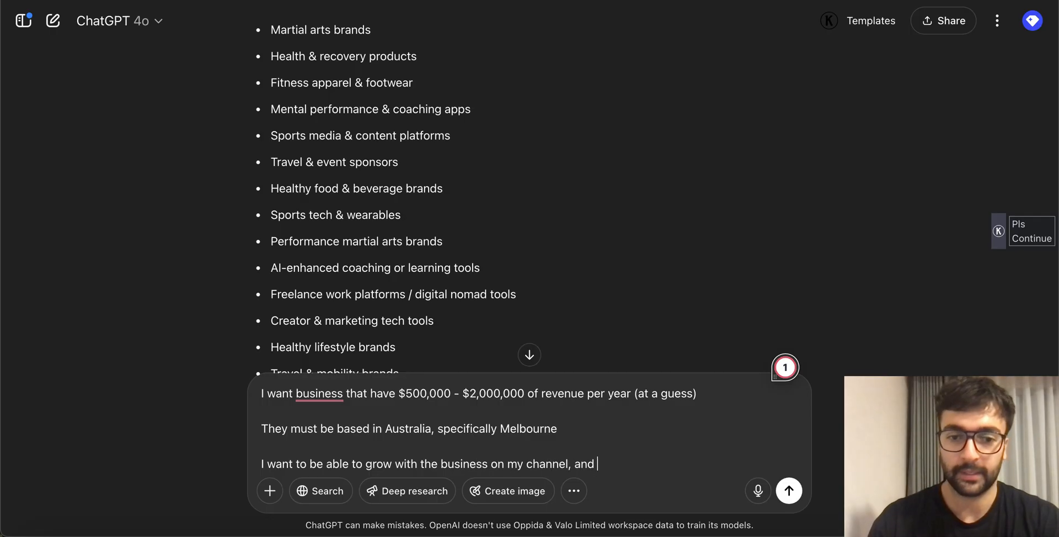
Step: Continue the third paragraph with "I want you to filter out options from the list above based on these requirements"
{"action": "type", "text": "I want you to filter out"}
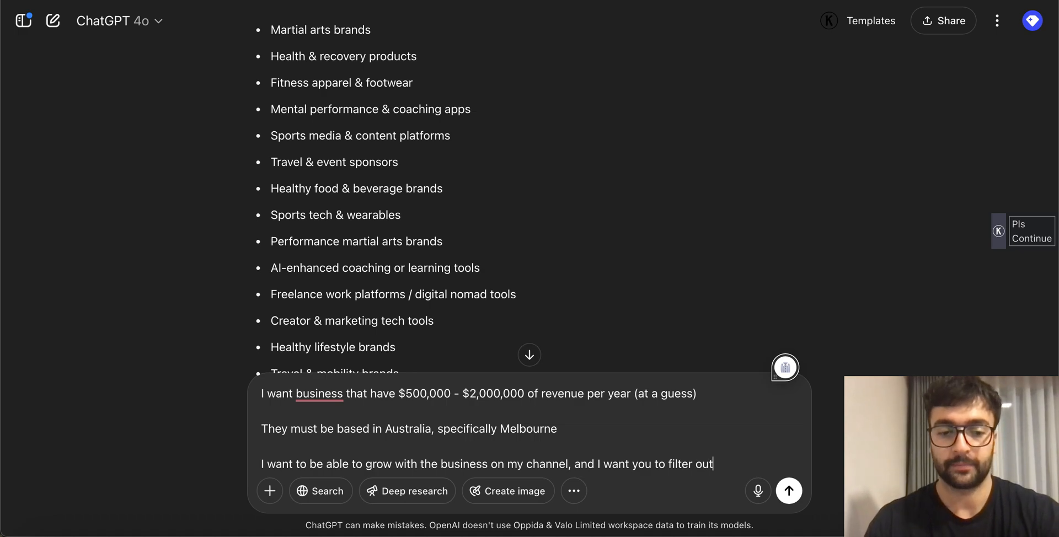
{"action": "type", "text": " options from the list above based on thes"}
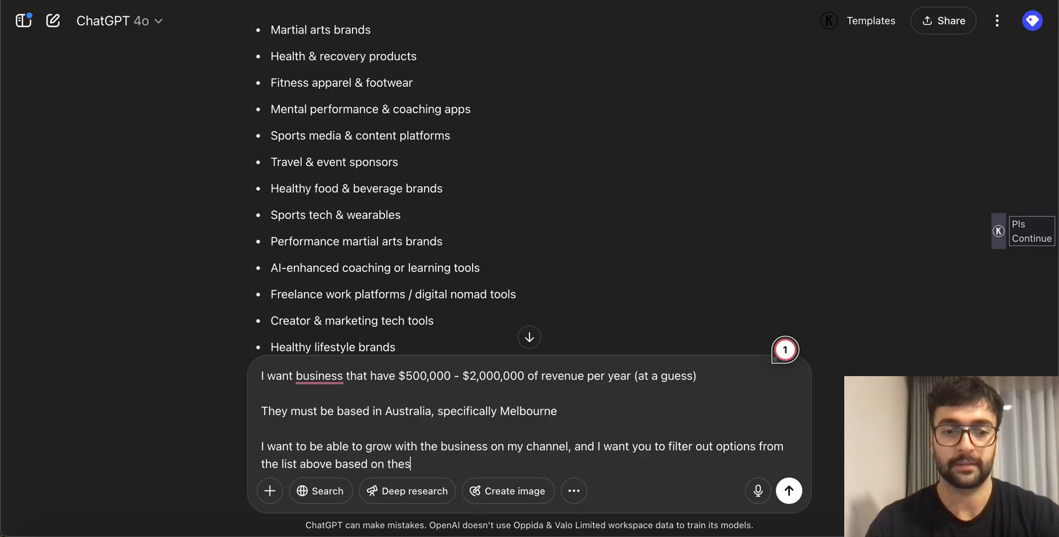
{"action": "type", "text": "e requirements"}
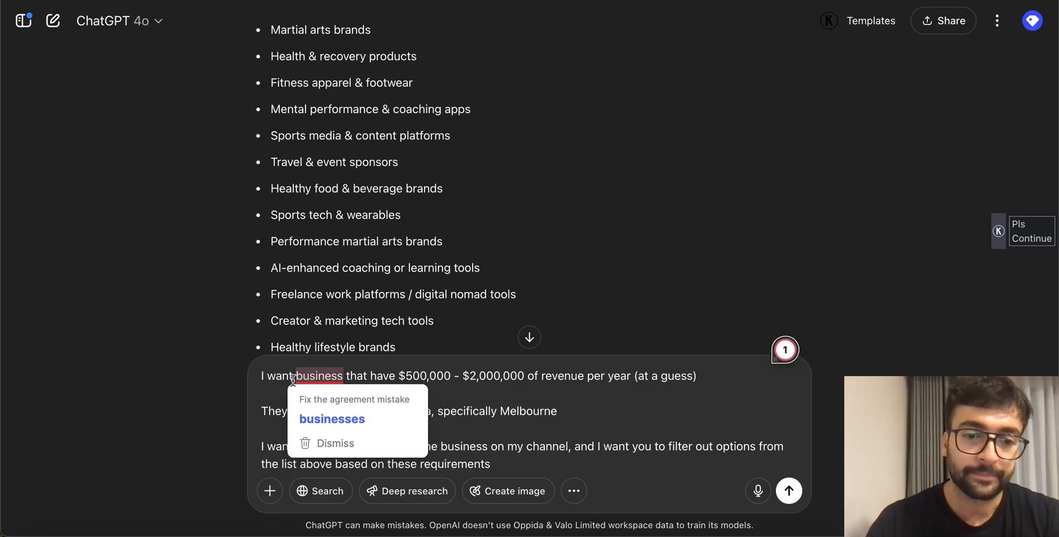
Step: In the revenue requirement, correct "business" to "businesses" and insert "typically" before "have"
{"action": "mouse_move", "coordinate": [342, 373]}
{"action": "left_click", "coordinate": [332, 419]}
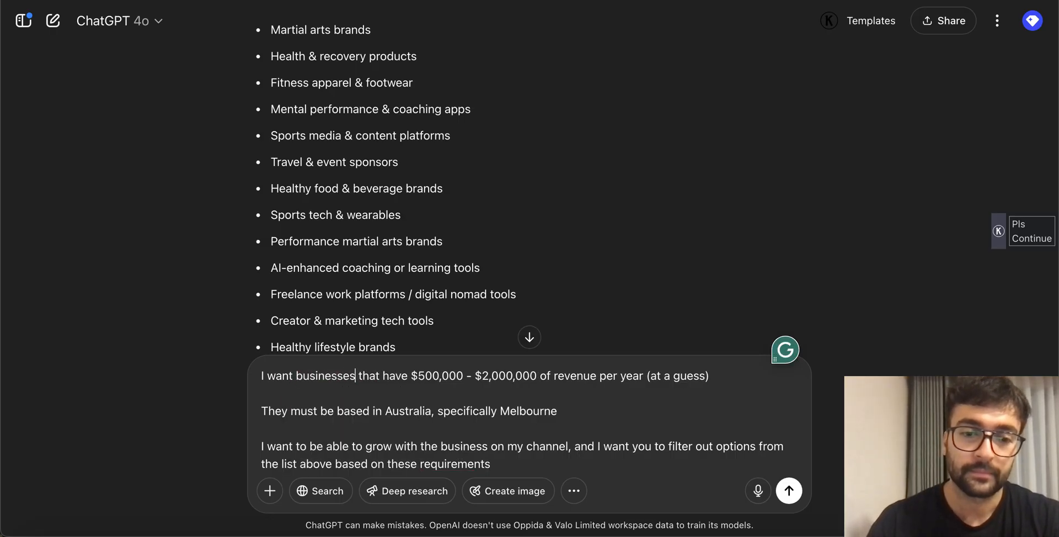
{"action": "left_click", "coordinate": [386, 377]}
{"action": "type", "text": "typicall"}
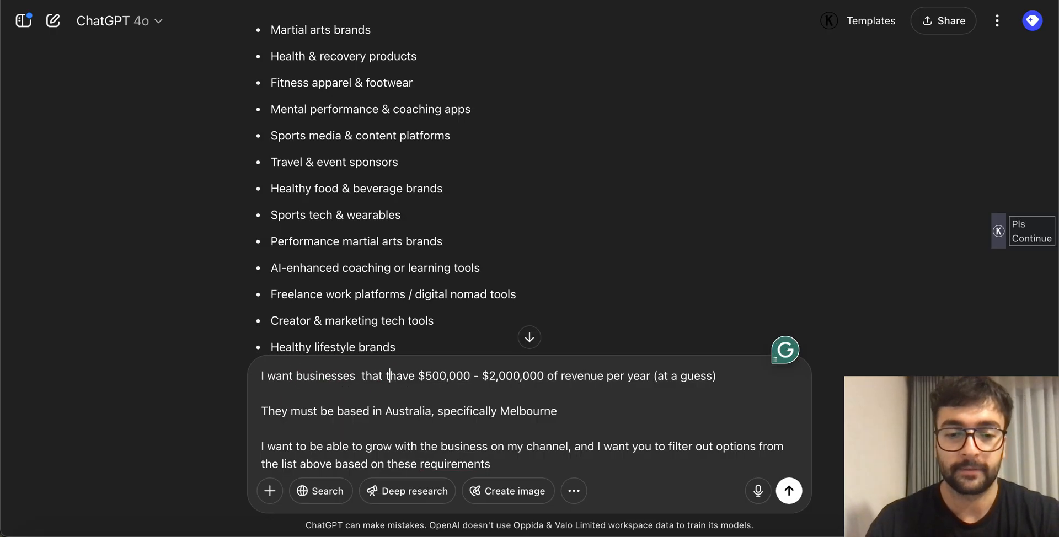
{"action": "type", "text": "y"}
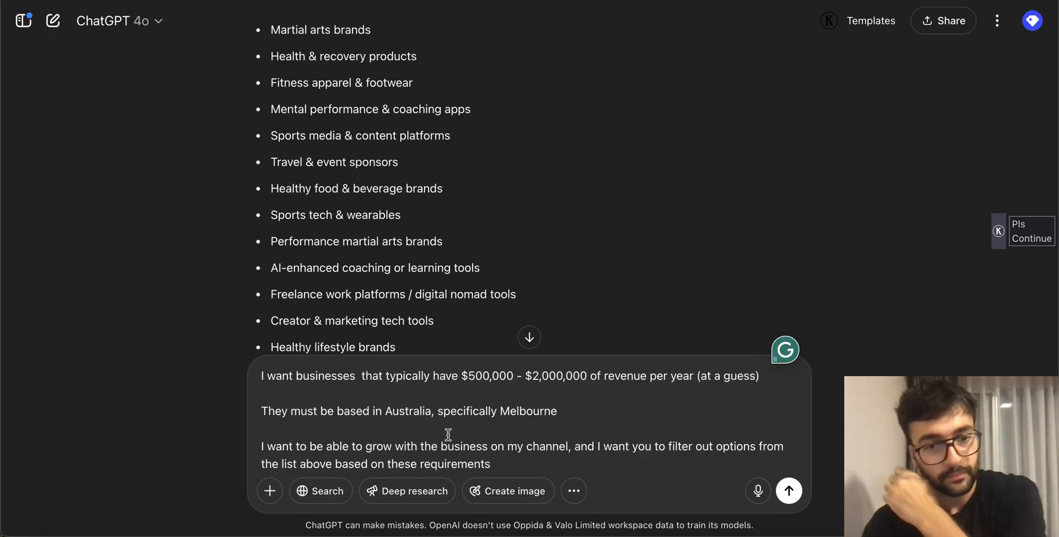
Step: End the third paragraph with a period and add a new one reading "Stick to categories and remove categories that do not align as well"
{"action": "left_click", "coordinate": [559, 462]}
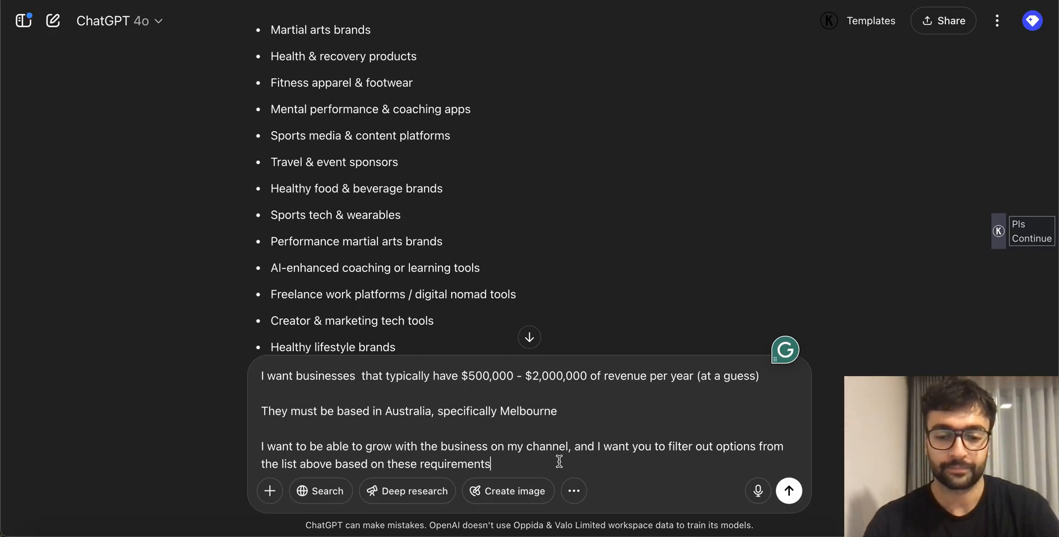
{"action": "type", "text": "."}
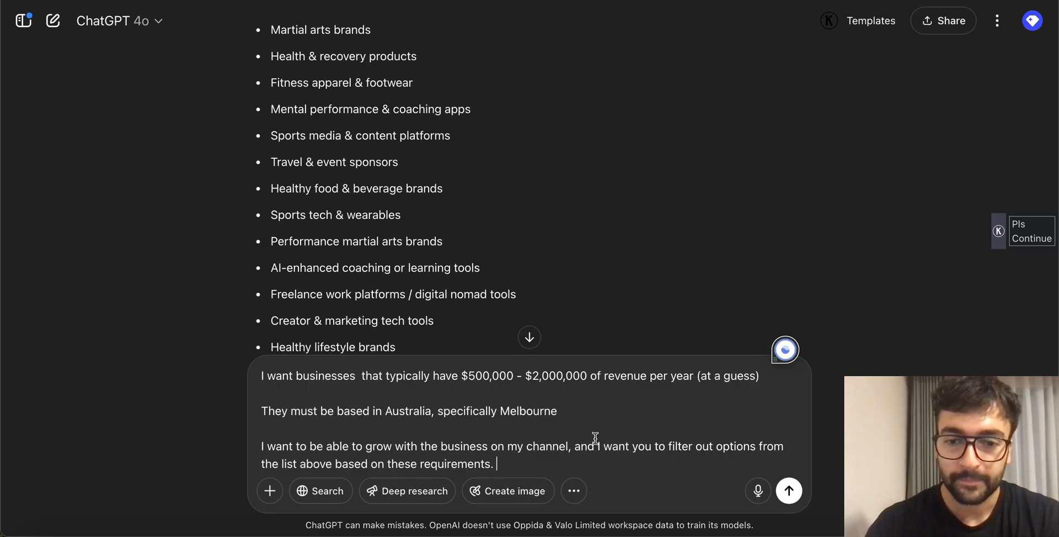
{"action": "left_click", "coordinate": [495, 465]}
{"action": "key", "text": "shift+Return"}
{"action": "key", "text": "shift+Return"}
{"action": "type", "text": "Stick"}
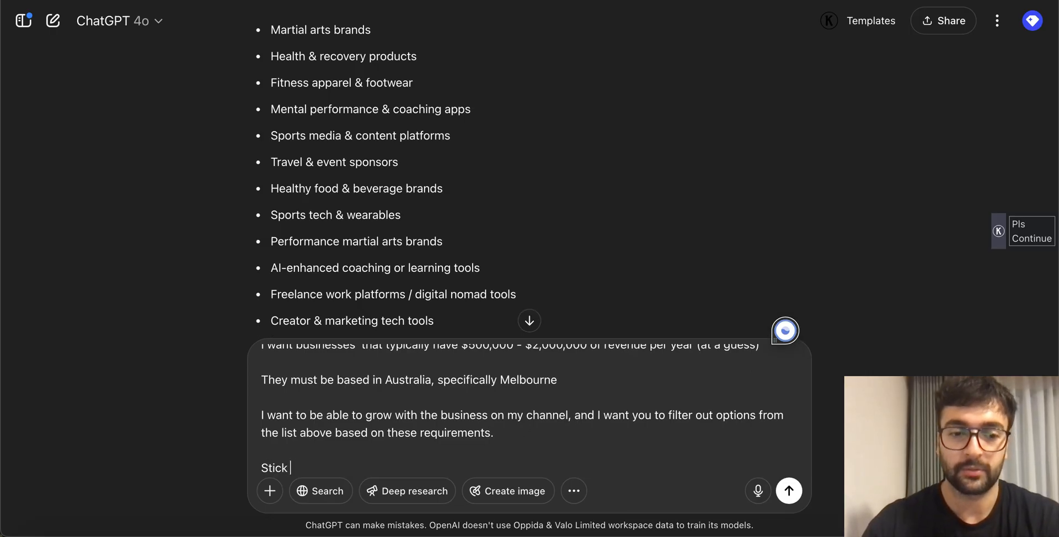
{"action": "type", "text": " to categories and remove "}
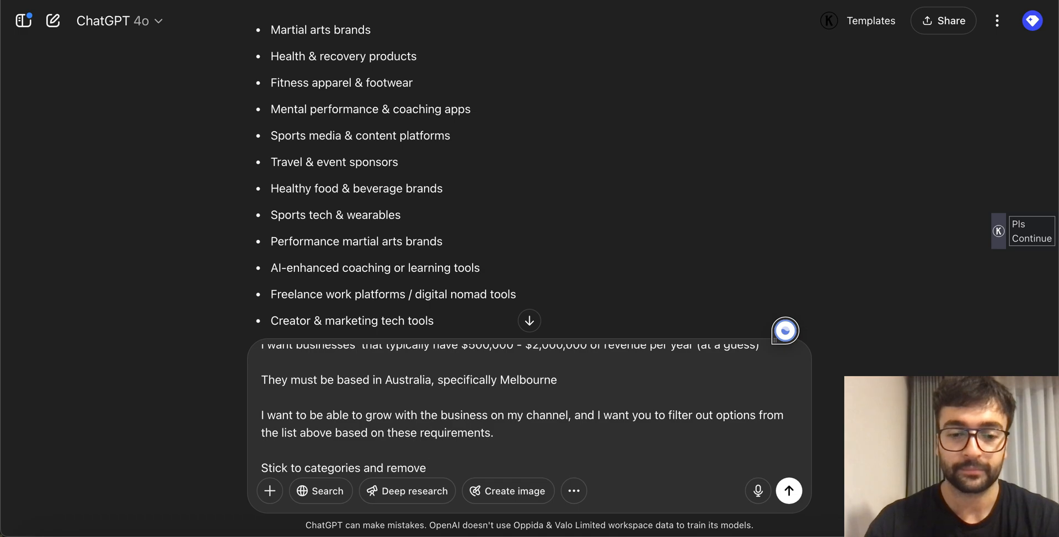
{"action": "type", "text": "categories that "}
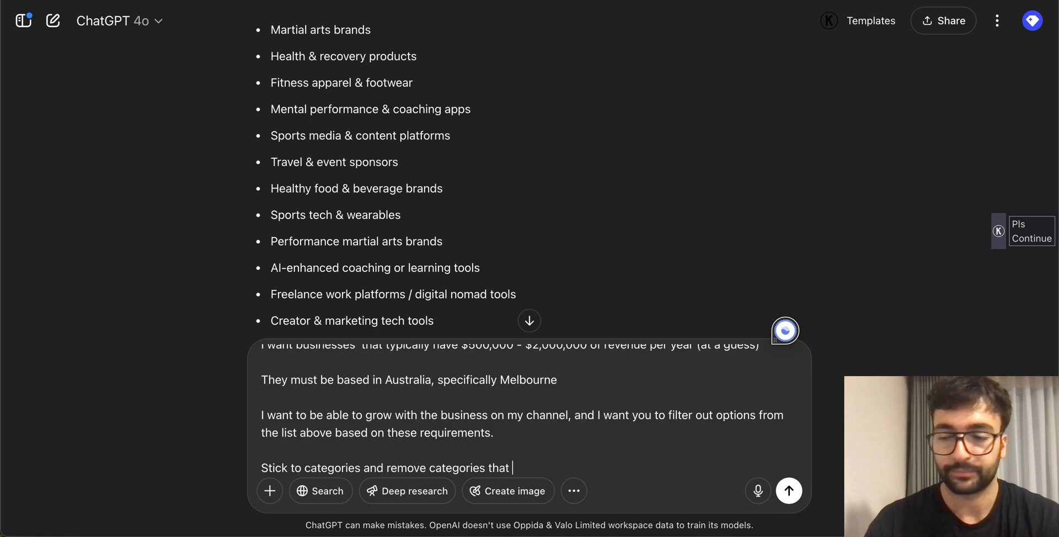
{"action": "type", "text": "d"}
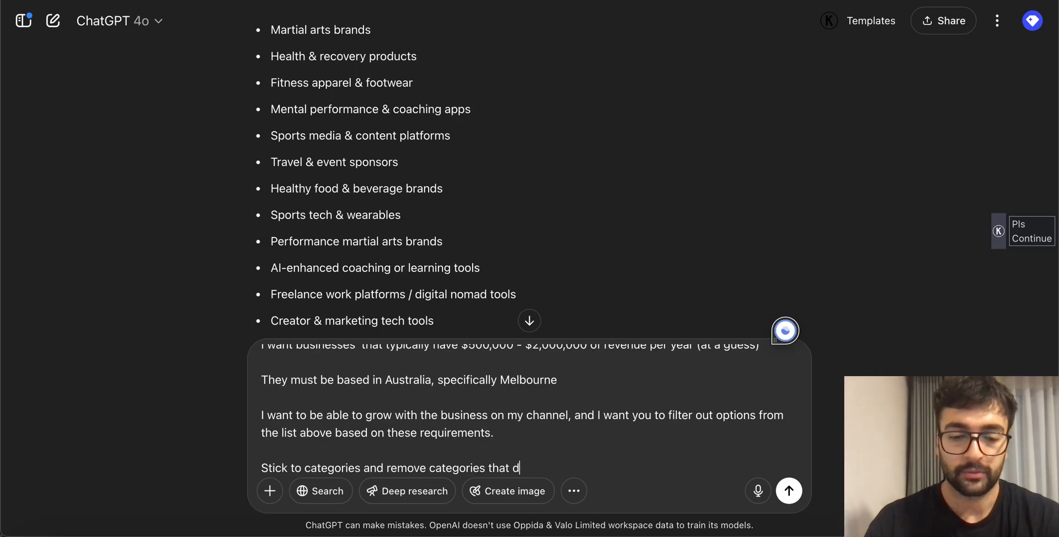
{"action": "type", "text": "o not align as well"}
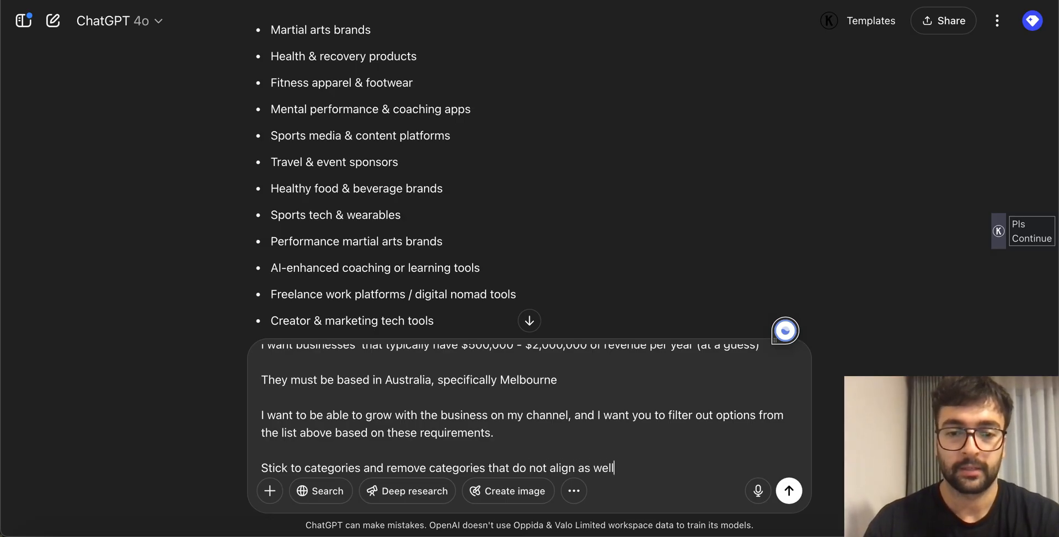
Step: Finish the prompt with "Let's shortlist down to 5 options" and send it
{"action": "type", "text": ". Let's shortlist "}
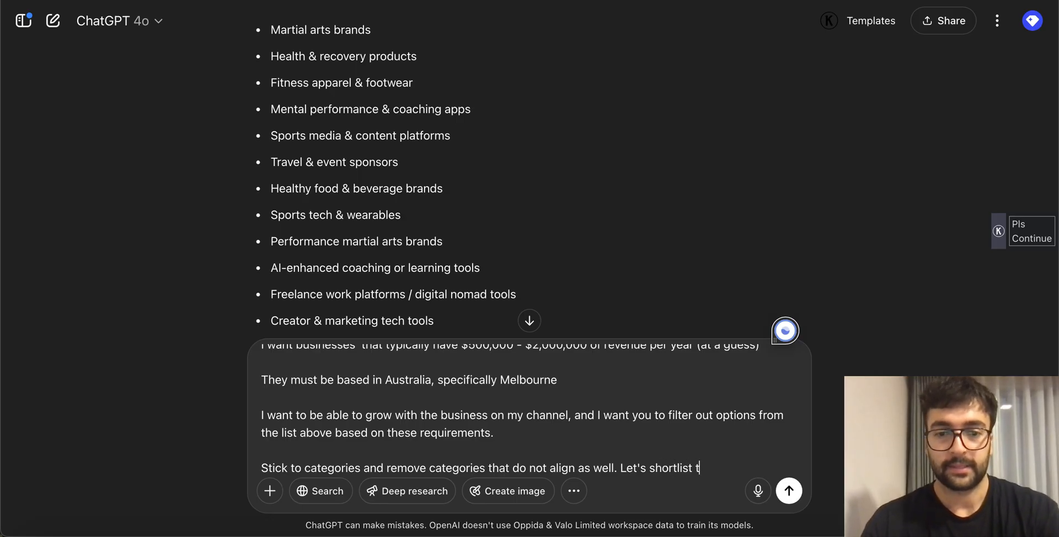
{"action": "type", "text": "down to 5 options"}
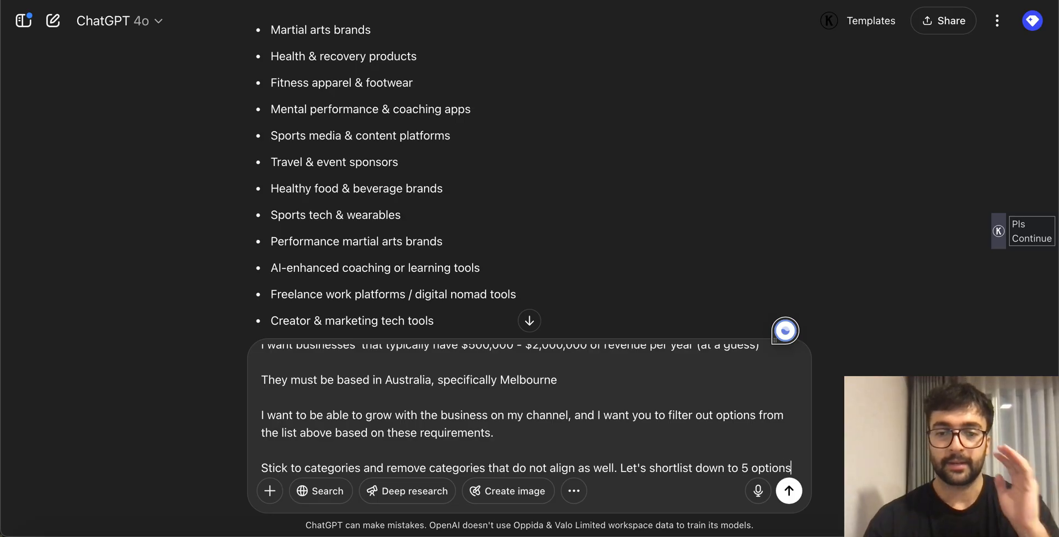
{"action": "key", "text": "Return"}
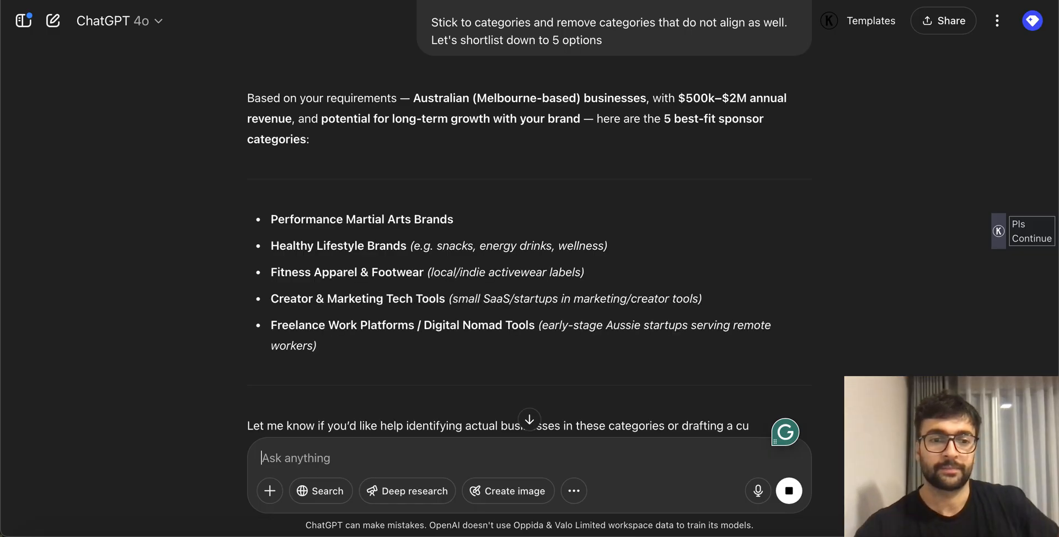
Step: Review the shortlisted sponsor categories and their descriptions in the reply
{"action": "left_click_drag", "start_coordinate": [586, 276], "coordinate": [278, 273]}
{"action": "left_click", "coordinate": [332, 317]}
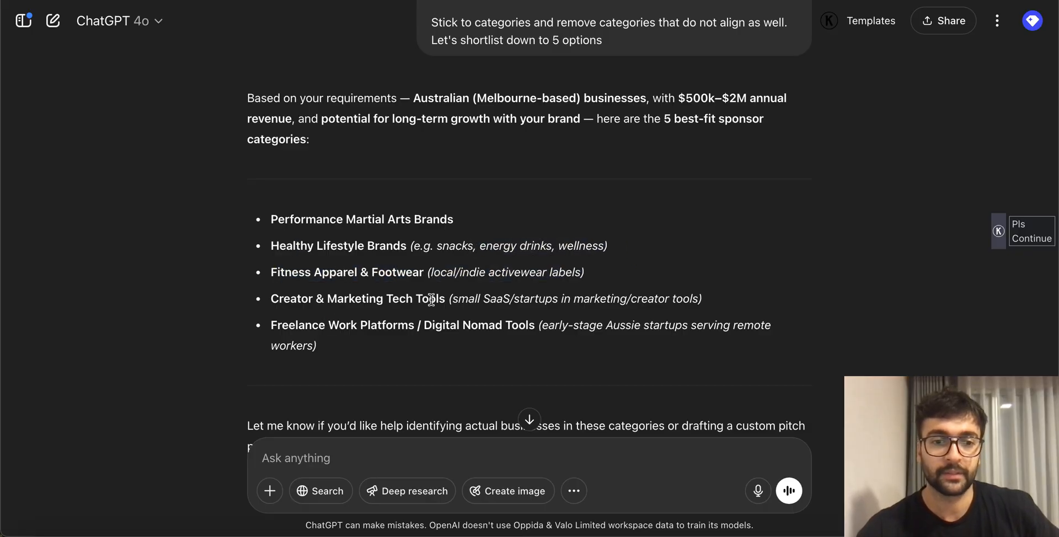
{"action": "left_click_drag", "start_coordinate": [395, 298], "coordinate": [664, 312]}
{"action": "left_click", "coordinate": [598, 324]}
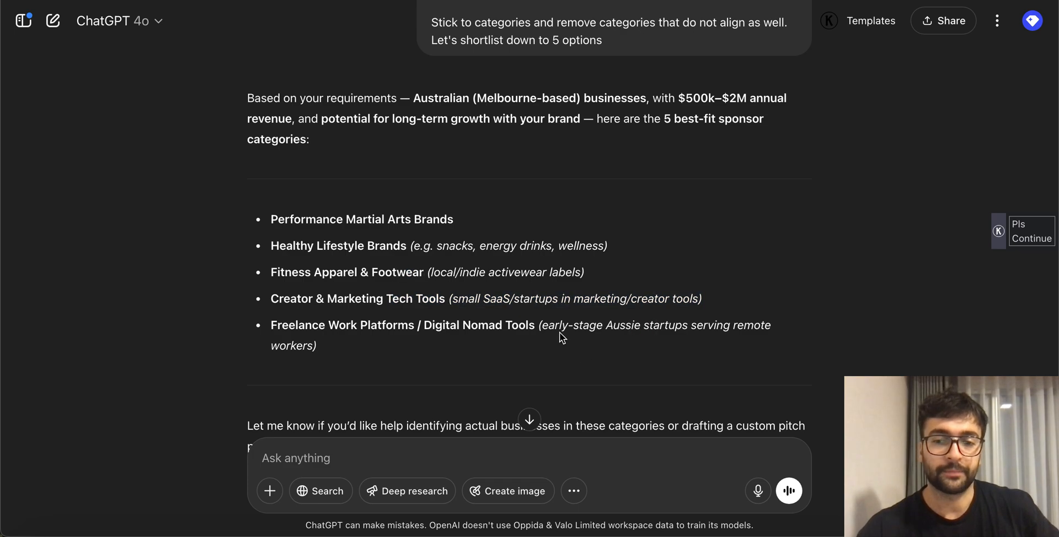
{"action": "scroll", "coordinate": [537, 293], "scroll_direction": "down", "scroll_amount": 1}
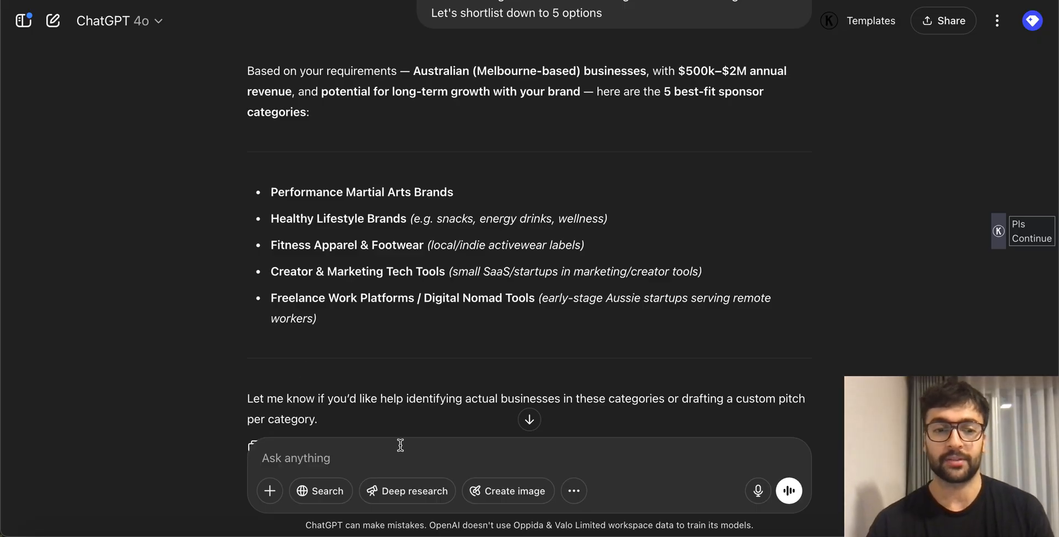
Step: Begin a follow-up prompt reading "i also want businesses that are likely holding events, pop up stools and other"
{"action": "left_click", "coordinate": [357, 462]}
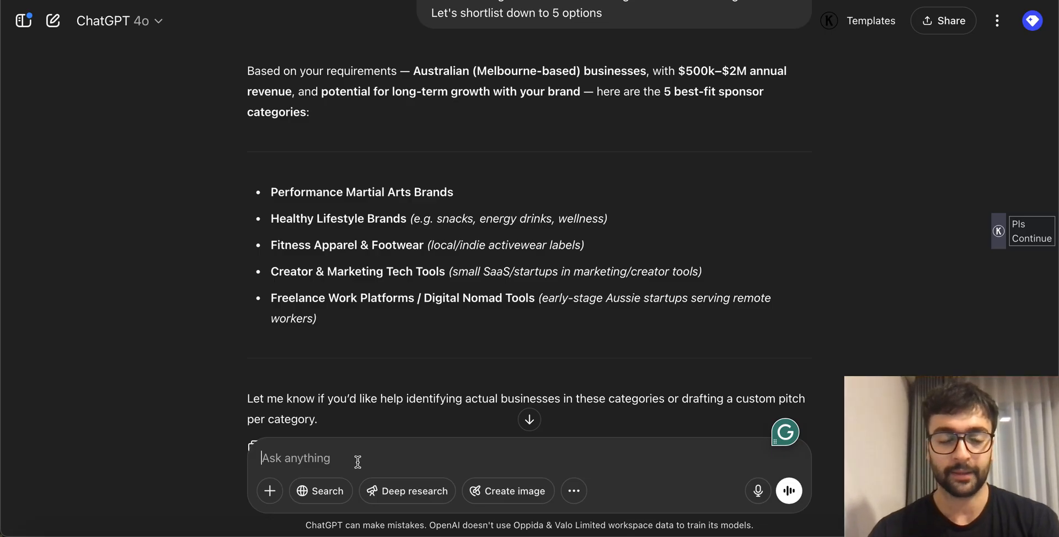
{"action": "type", "text": "i also wan"}
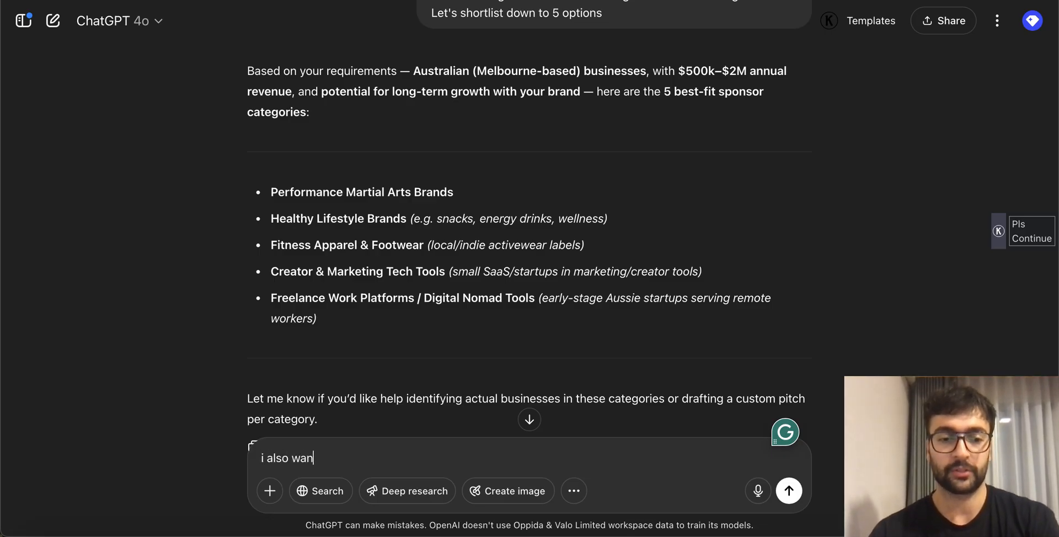
{"action": "type", "text": "t business"}
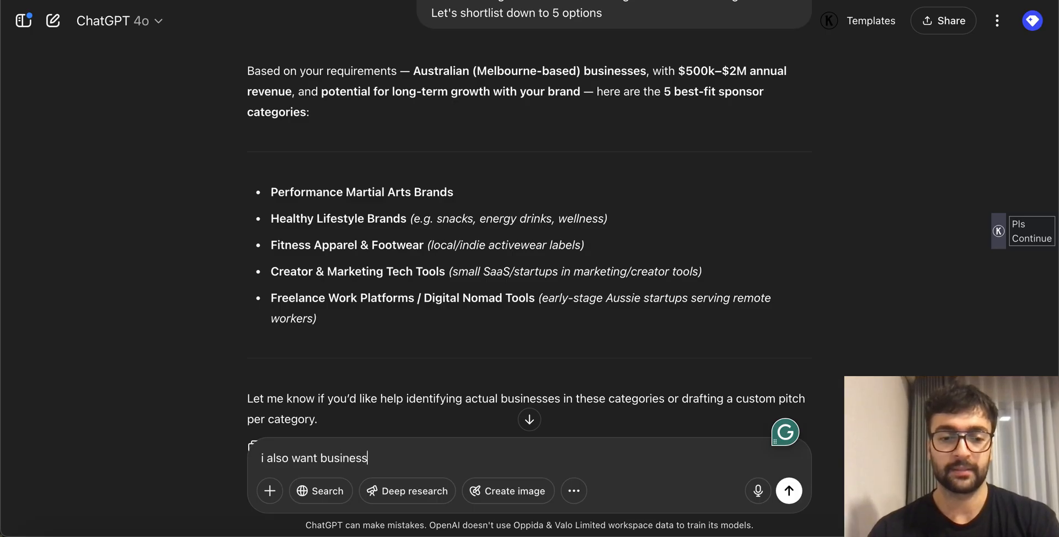
{"action": "type", "text": "es that are likel"}
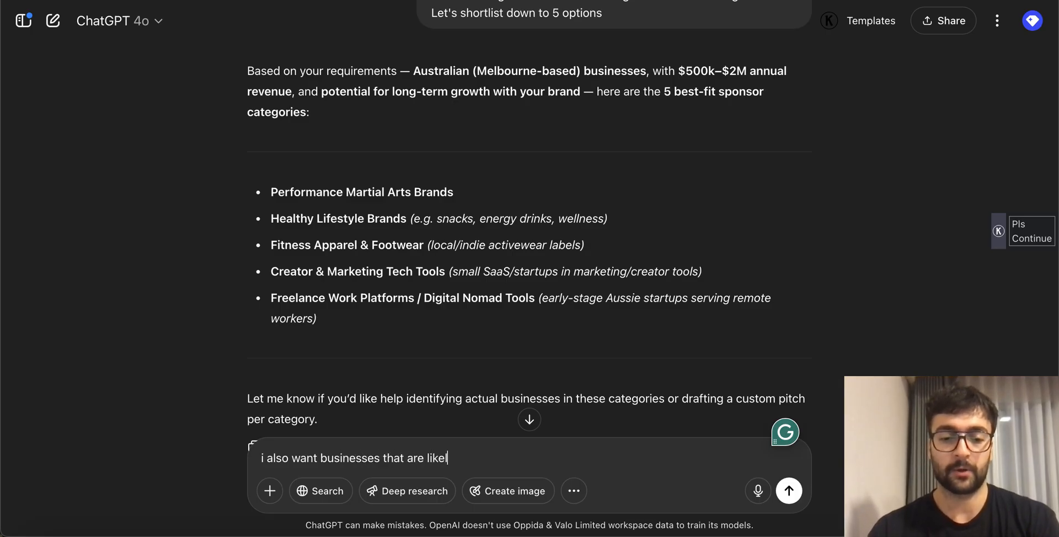
{"action": "type", "text": "y holding even"}
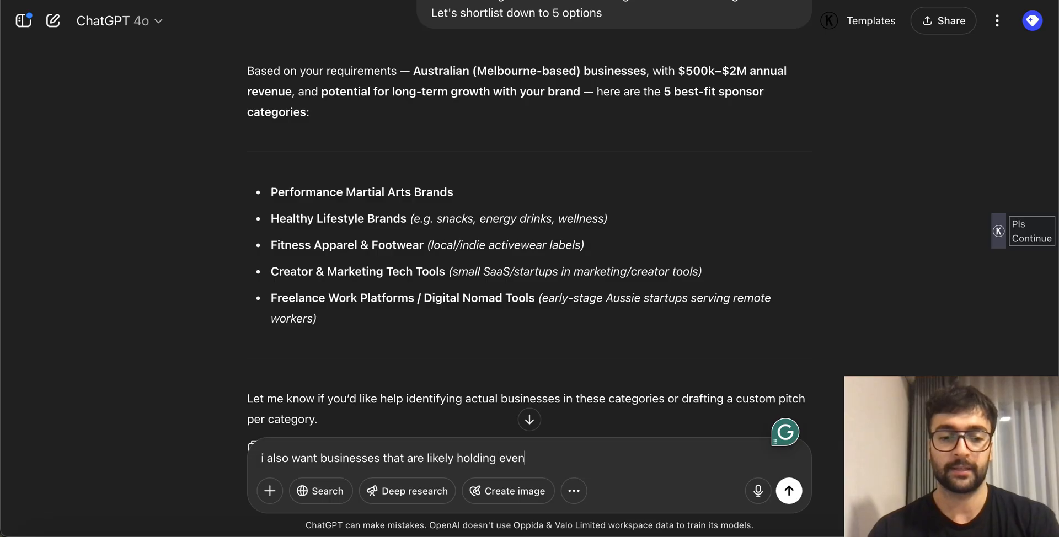
{"action": "type", "text": "ts, pop "}
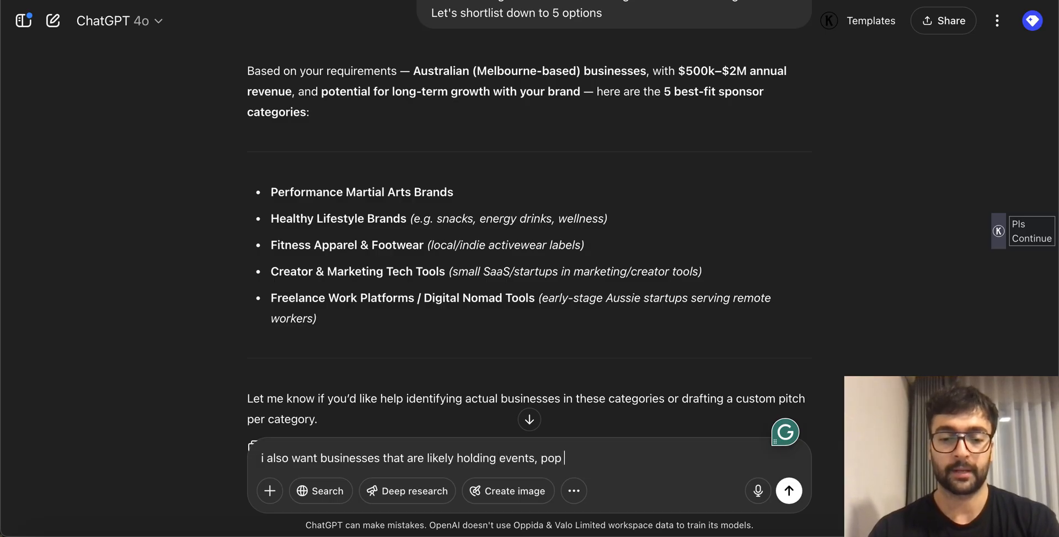
{"action": "type", "text": "up stools "}
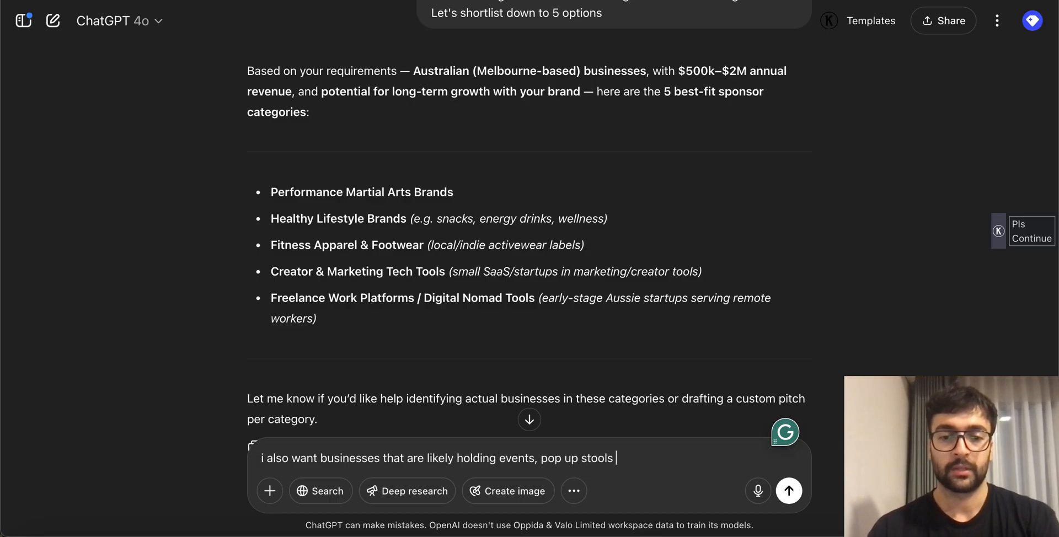
{"action": "type", "text": "and other"}
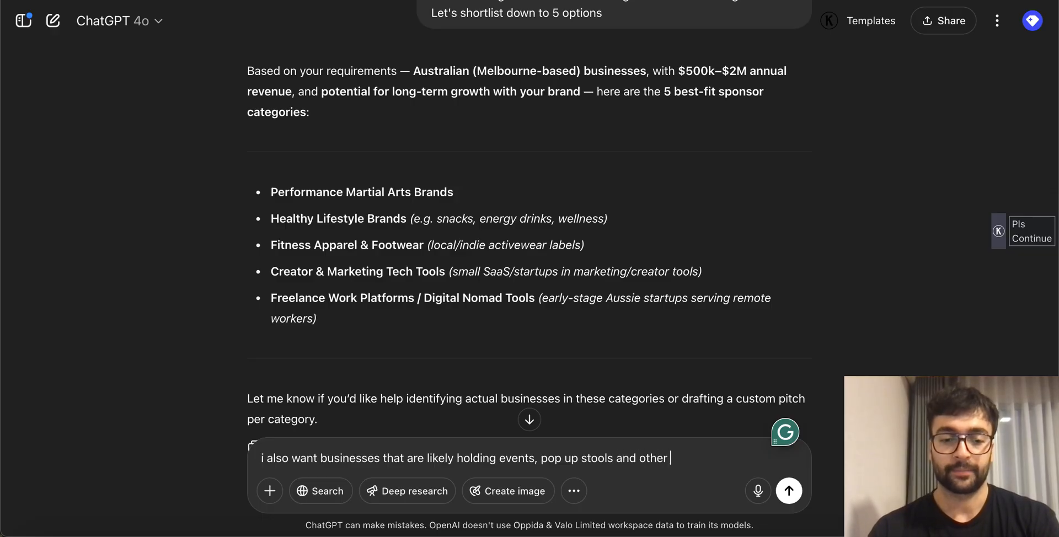
Step: Continue the prompt with "engagements in person that I could attend to increase angegement"
{"action": "type", "text": " engageme"}
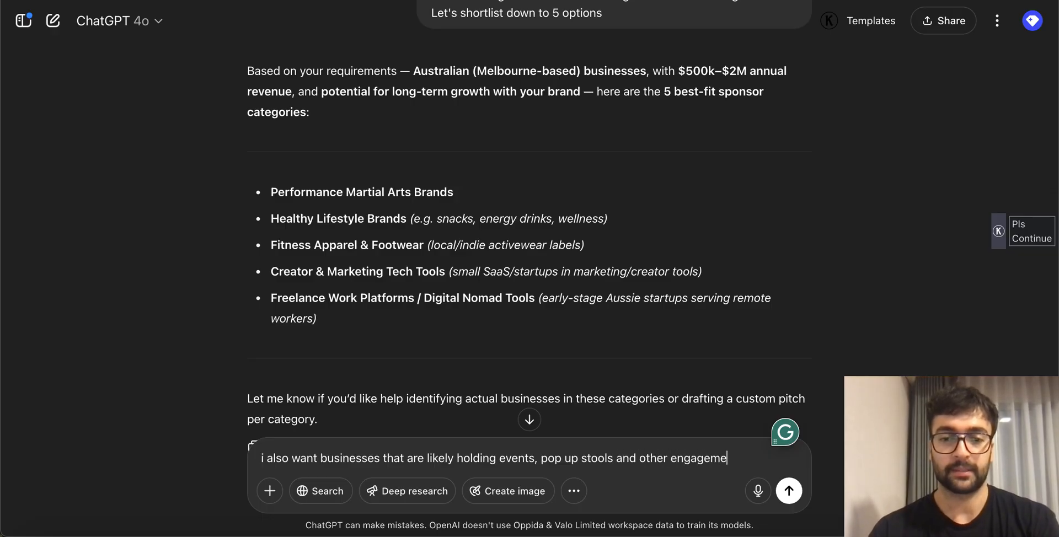
{"action": "type", "text": "nts in e"}
{"action": "type", "text": "rson that l"}
{"action": "type", "text": " could i"}
{"action": "key", "text": "BackSpace"}
{"action": "key", "text": "BackSpace"}
{"action": "key", "text": "BackSpace"}
{"action": "key", "text": "BackSpace"}
{"action": "type", "text": "ld attend to"}
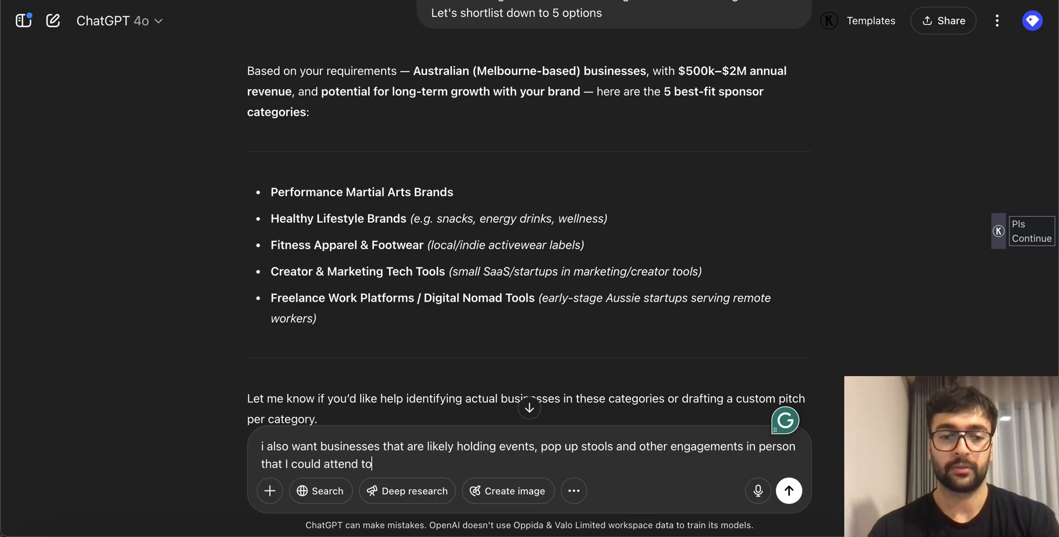
{"action": "type", "text": " increa"}
{"action": "key", "text": "BackSpace"}
{"action": "type", "text": "ase angegement"}
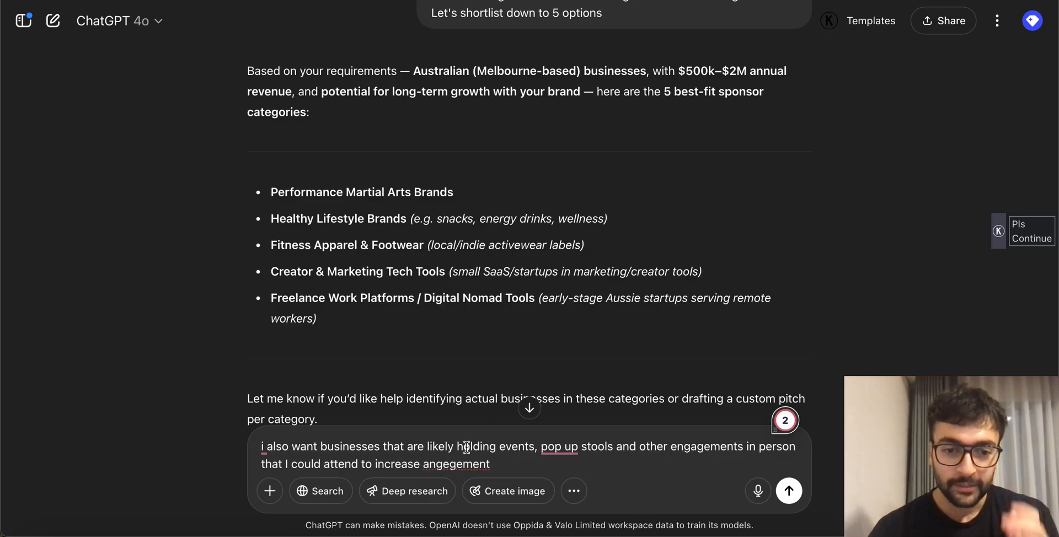
Step: Change the first letter of "angegement" to "e" and send the prompt
{"action": "left_click", "coordinate": [430, 464]}
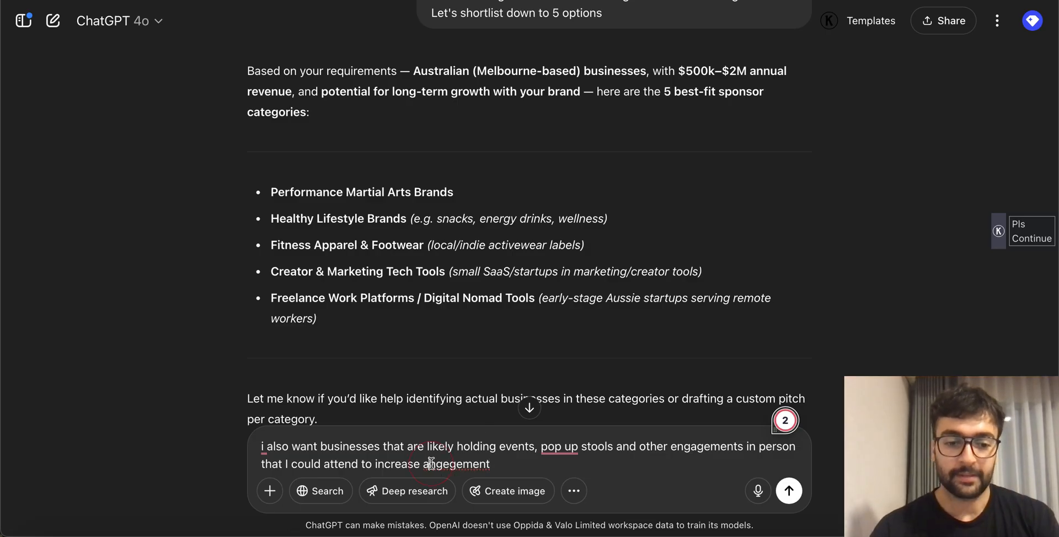
{"action": "key", "text": "BackSpace"}
{"action": "type", "text": "e"}
{"action": "key", "text": "Return"}
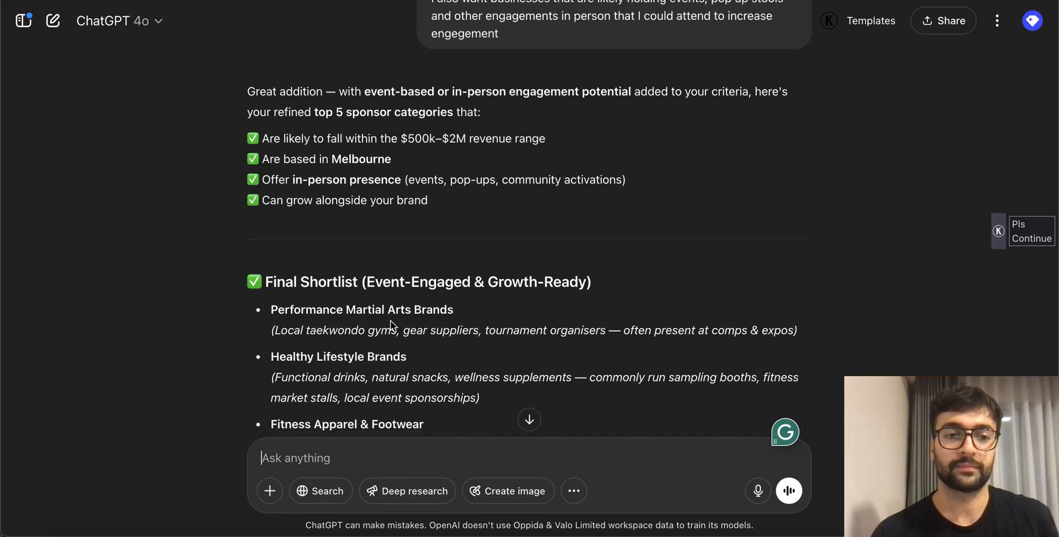
Step: Read through the refined shortlist of sponsor categories, checking what kinds of events each one takes part in
{"action": "scroll", "coordinate": [391, 320], "scroll_direction": "down", "scroll_amount": 5}
{"action": "scroll", "coordinate": [490, 214], "scroll_direction": "down", "scroll_amount": 1}
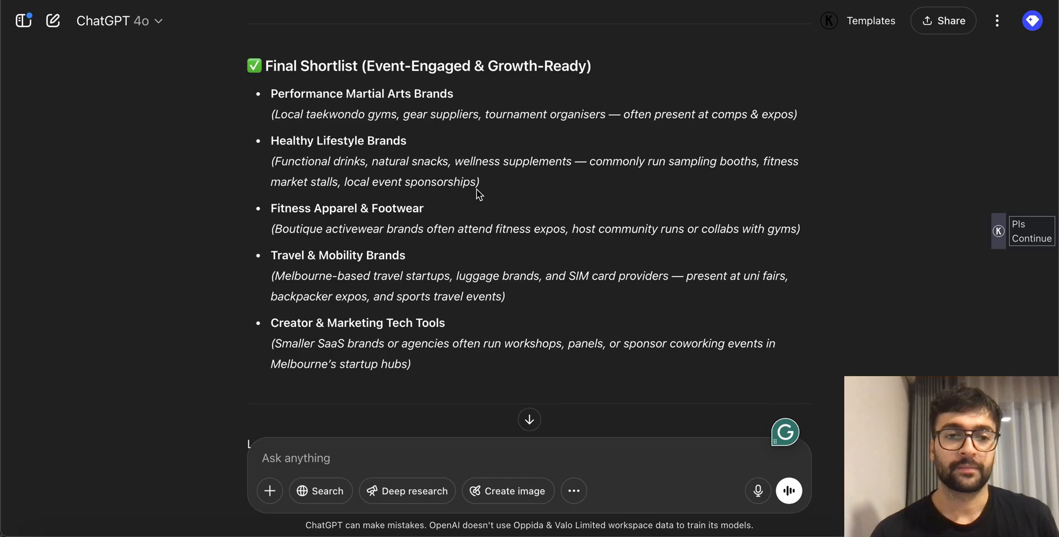
{"action": "left_click_drag", "start_coordinate": [466, 209], "coordinate": [412, 213]}
{"action": "left_click", "coordinate": [477, 293]}
{"action": "left_click_drag", "start_coordinate": [521, 302], "coordinate": [399, 299]}
{"action": "left_click", "coordinate": [494, 311]}
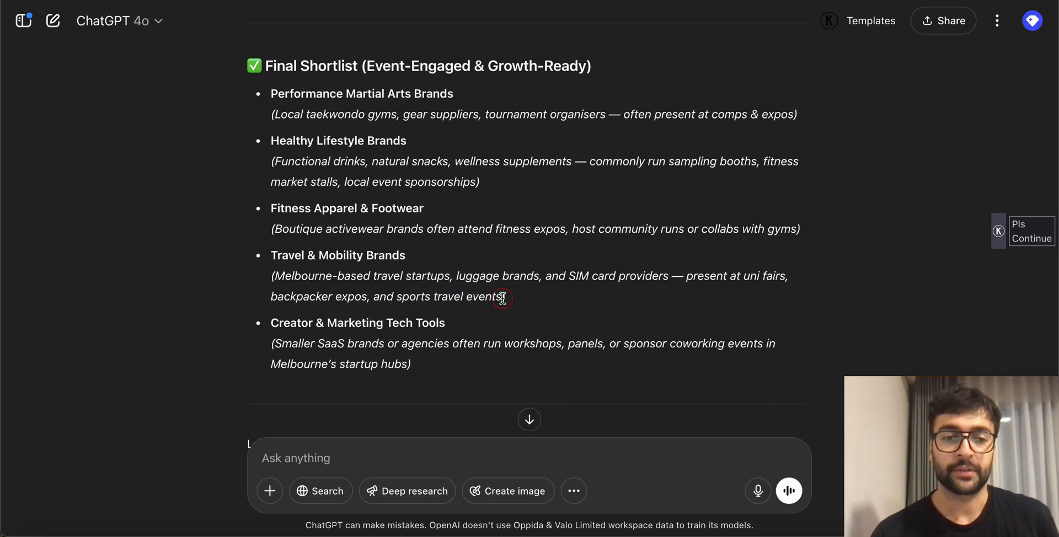
{"action": "left_click_drag", "start_coordinate": [502, 297], "coordinate": [297, 294]}
{"action": "scroll", "coordinate": [416, 359], "scroll_direction": "down", "scroll_amount": 1}
{"action": "left_click", "coordinate": [431, 353]}
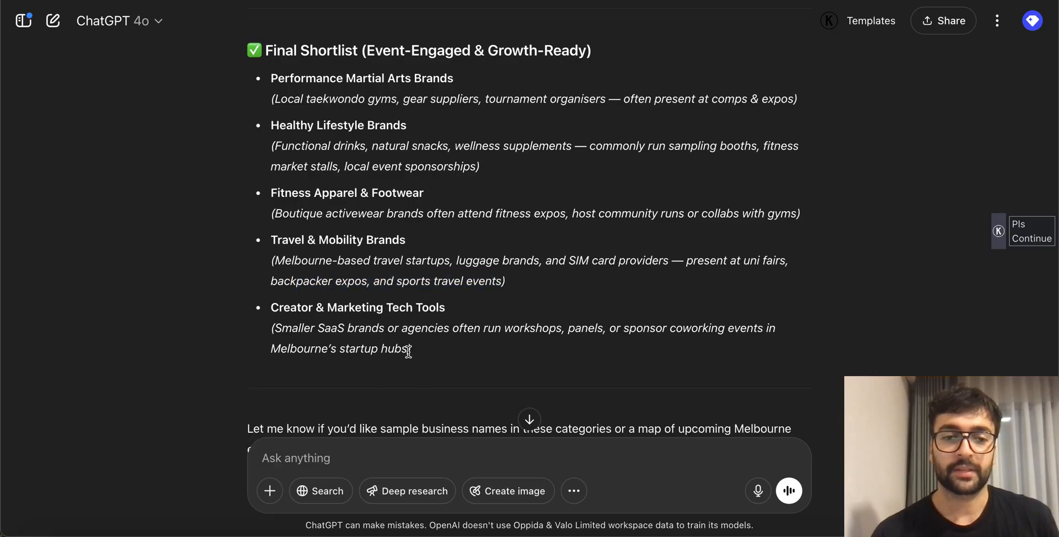
{"action": "left_click_drag", "start_coordinate": [407, 349], "coordinate": [624, 326]}
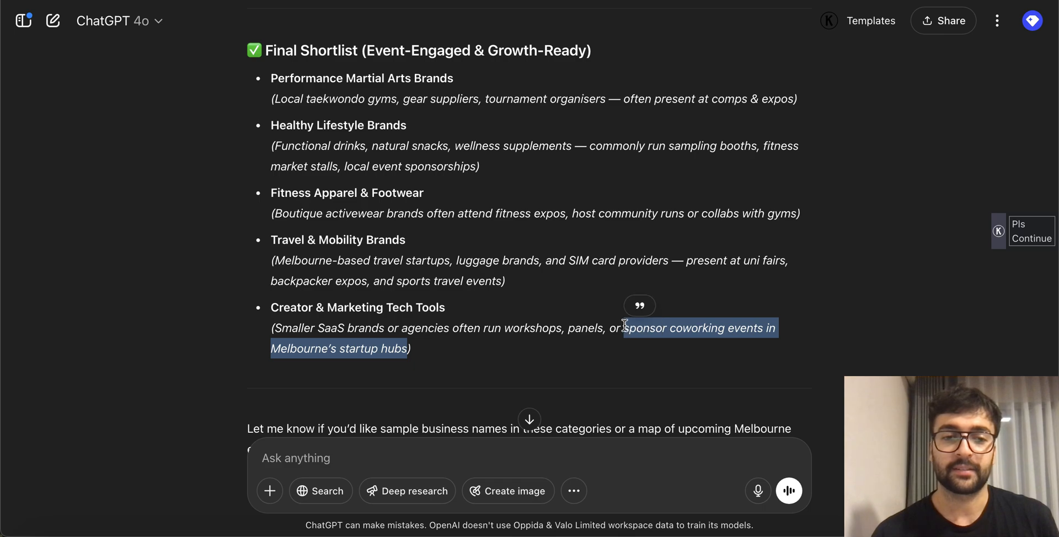
{"action": "left_click", "coordinate": [461, 304]}
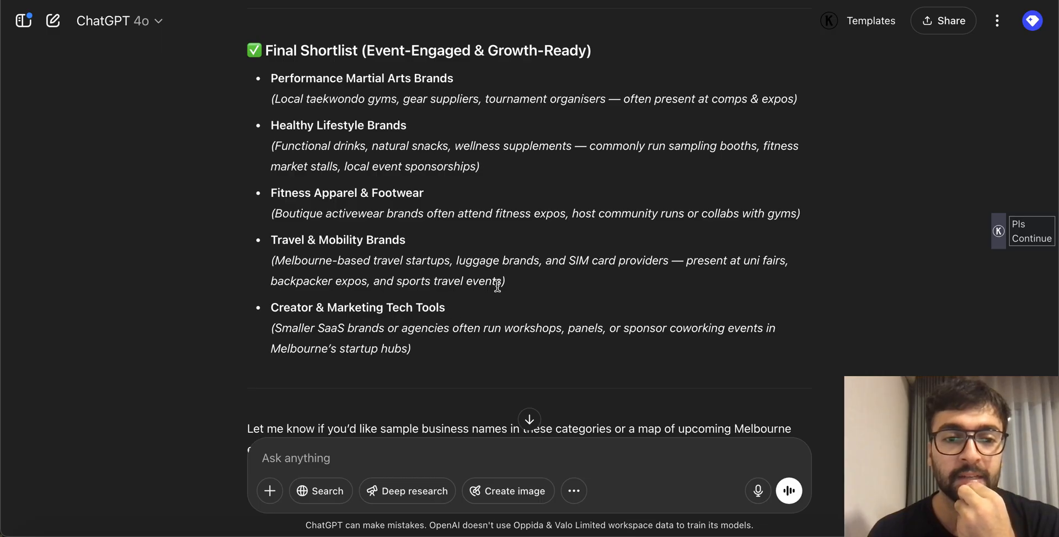
Step: Compare the Travel & Mobility, Fitness Apparel & Footwear and Healthy Lifestyle Brands entries in the shortlist
{"action": "left_click_drag", "start_coordinate": [687, 262], "coordinate": [531, 290]}
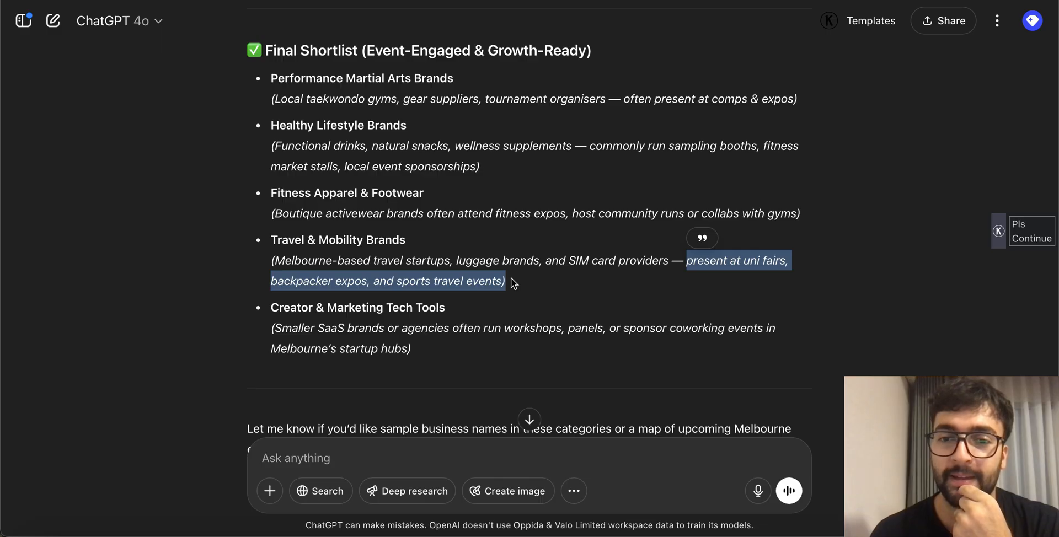
{"action": "left_click", "coordinate": [511, 278]}
{"action": "scroll", "coordinate": [445, 213], "scroll_direction": "up", "scroll_amount": 1}
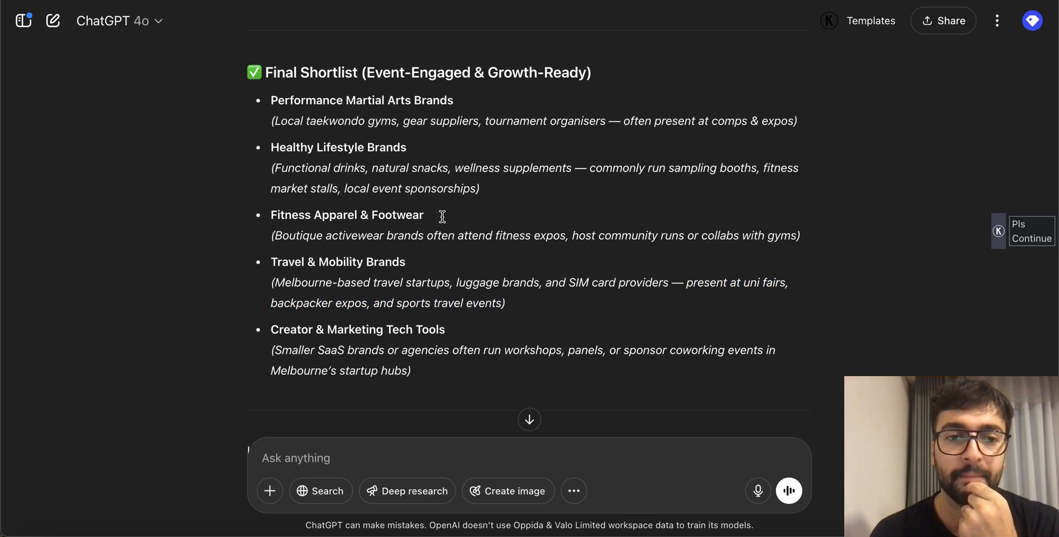
{"action": "left_click", "coordinate": [800, 246]}
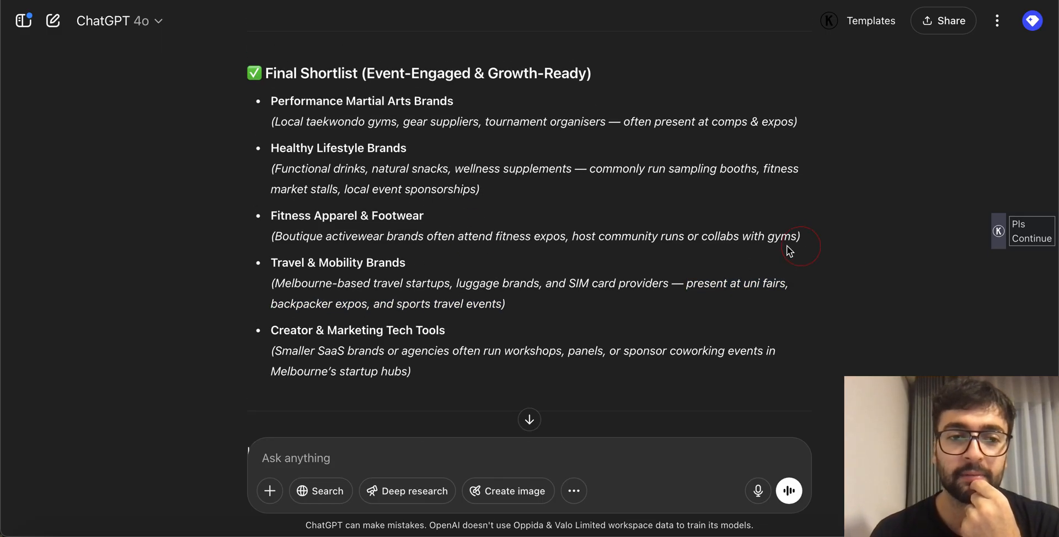
{"action": "left_click_drag", "start_coordinate": [788, 247], "coordinate": [205, 218]}
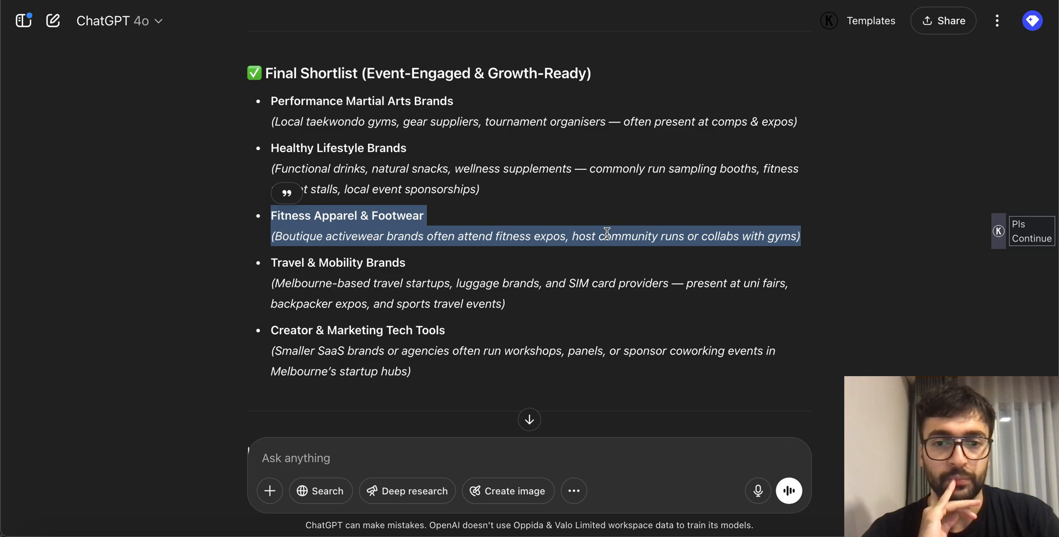
{"action": "left_click", "coordinate": [777, 235]}
{"action": "mouse_move", "coordinate": [475, 188]}
{"action": "left_mouse_down"}
{"action": "mouse_move", "coordinate": [261, 167]}
{"action": "mouse_move", "coordinate": [419, 153]}
{"action": "left_mouse_up"}
{"action": "left_click", "coordinate": [363, 191]}
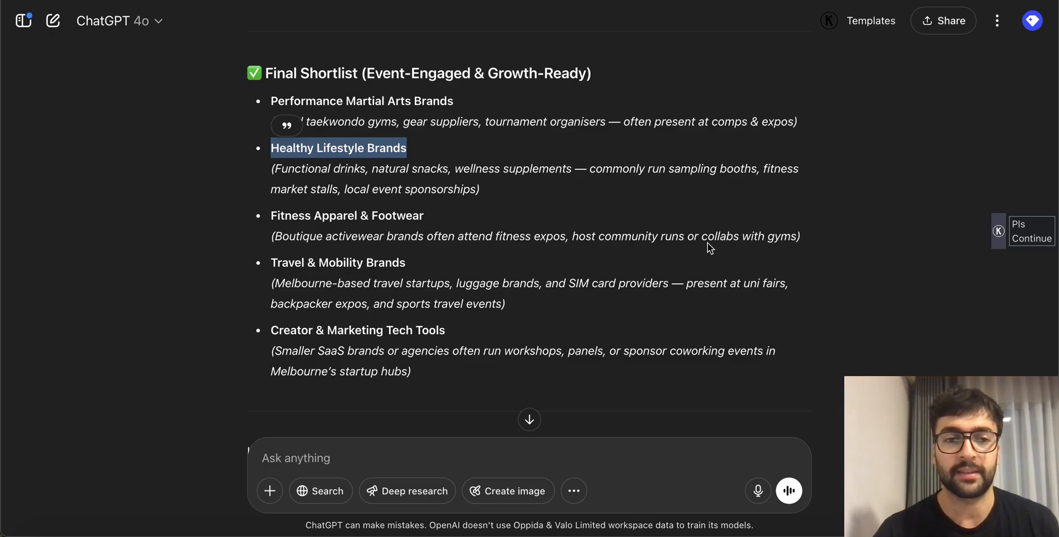
{"action": "mouse_move", "coordinate": [809, 243]}
{"action": "left_mouse_down"}
{"action": "mouse_move", "coordinate": [237, 173]}
{"action": "mouse_move", "coordinate": [239, 155]}
{"action": "left_mouse_up"}
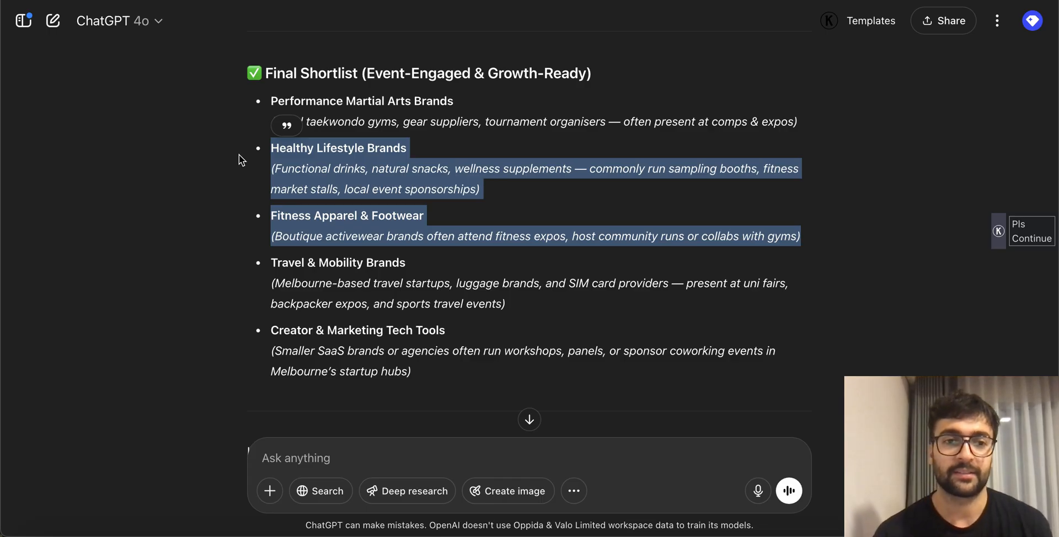
Step: Glance at the sponsorship tips slide in Google Slides, switch to Apollo and open its company search
{"action": "left_click", "coordinate": [474, 0]}
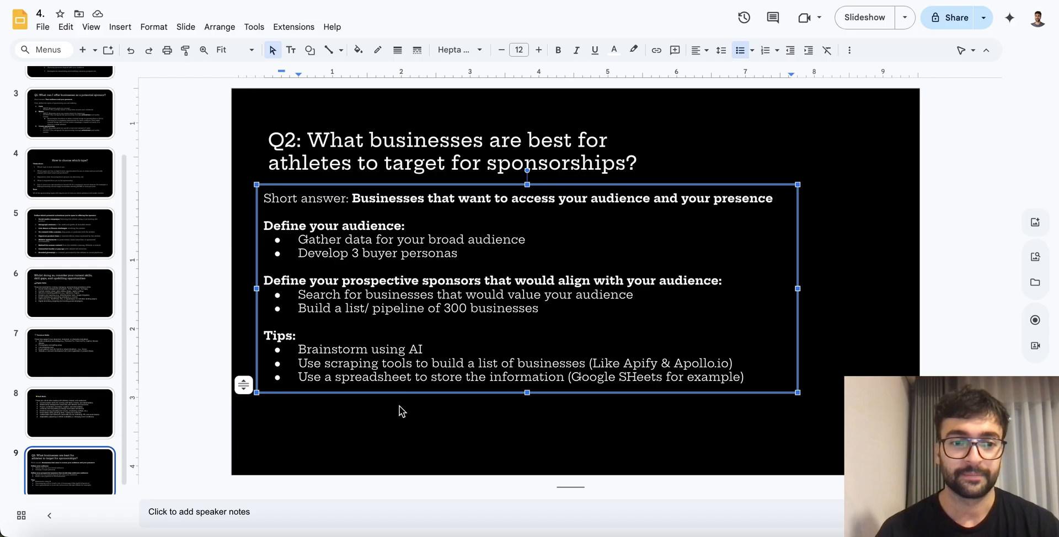
{"action": "left_click", "coordinate": [410, 421]}
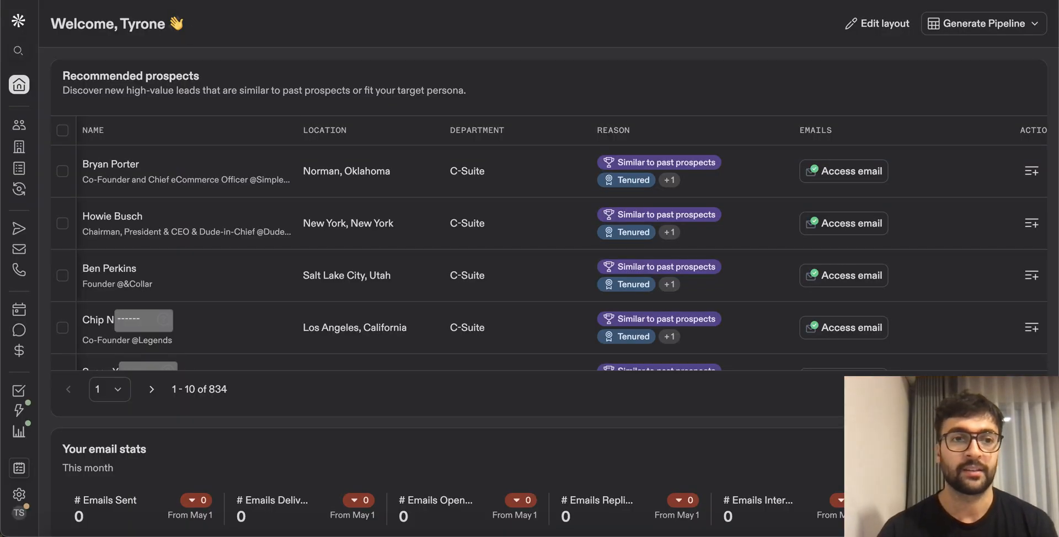
{"action": "mouse_move", "coordinate": [63, 130]}
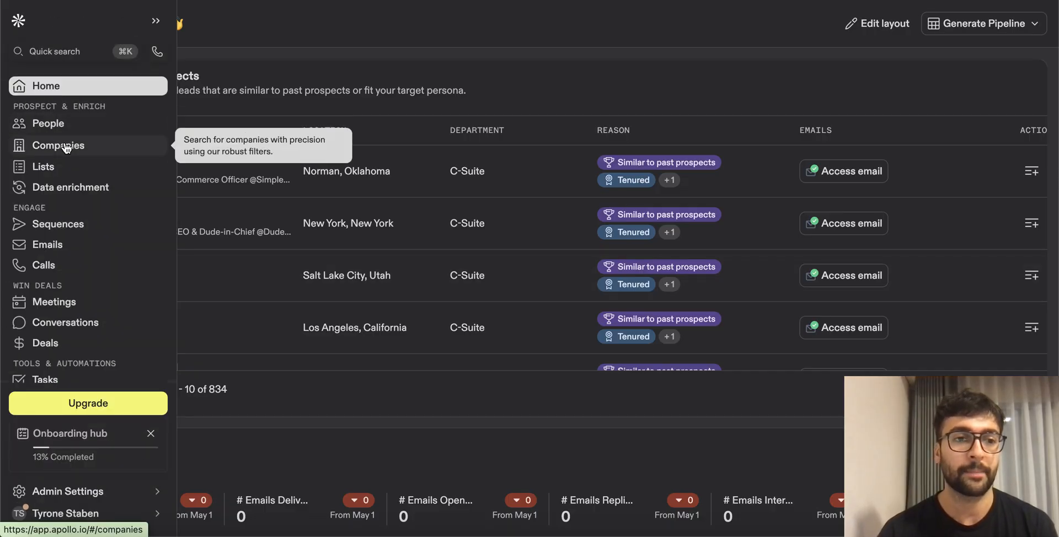
{"action": "left_click", "coordinate": [65, 146]}
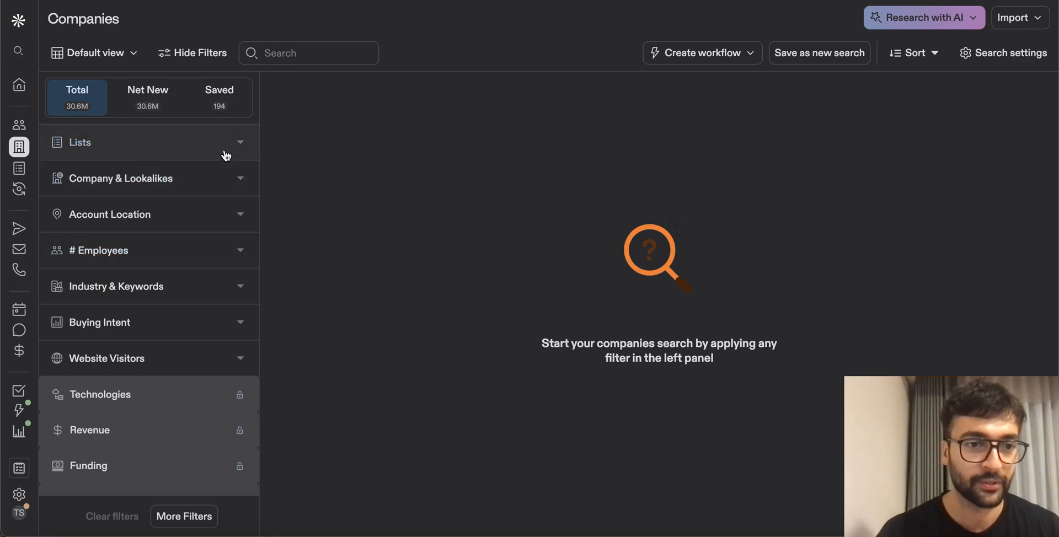
Step: Filter the companies by industry, searching for "fitness" and choosing health, wellness & fitness
{"action": "left_click", "coordinate": [188, 296]}
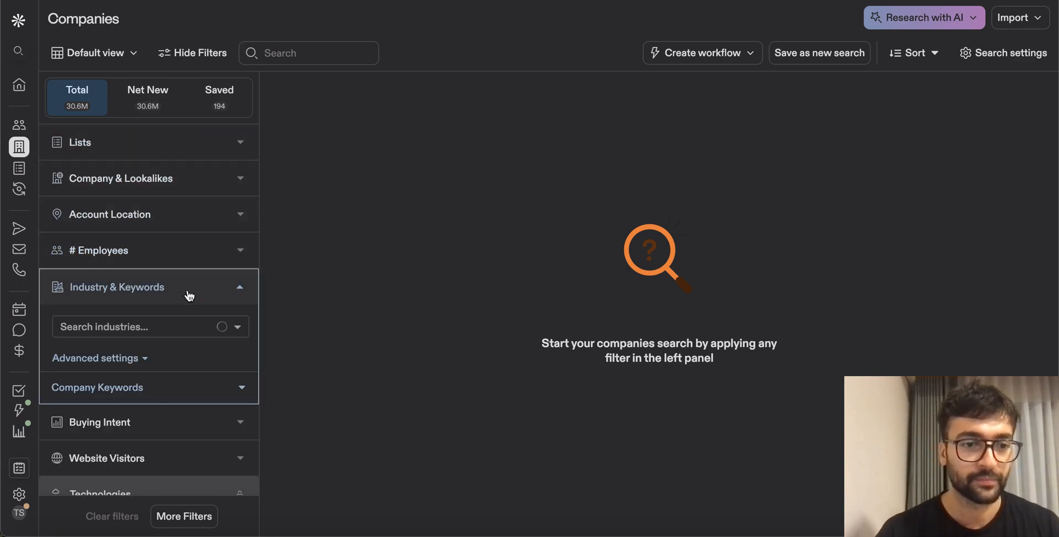
{"action": "left_click", "coordinate": [141, 327]}
{"action": "type", "text": "fitn"}
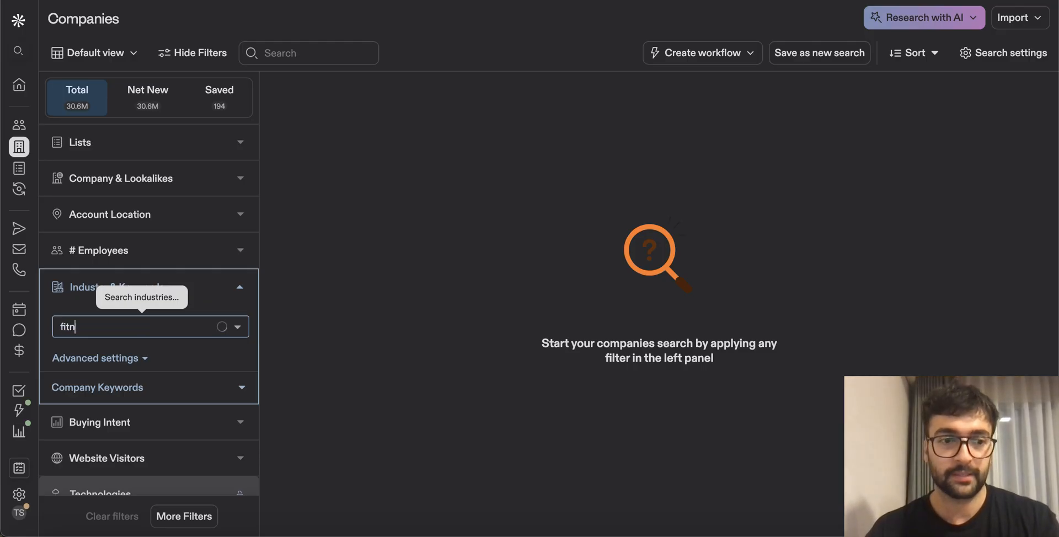
{"action": "type", "text": "ess ap"}
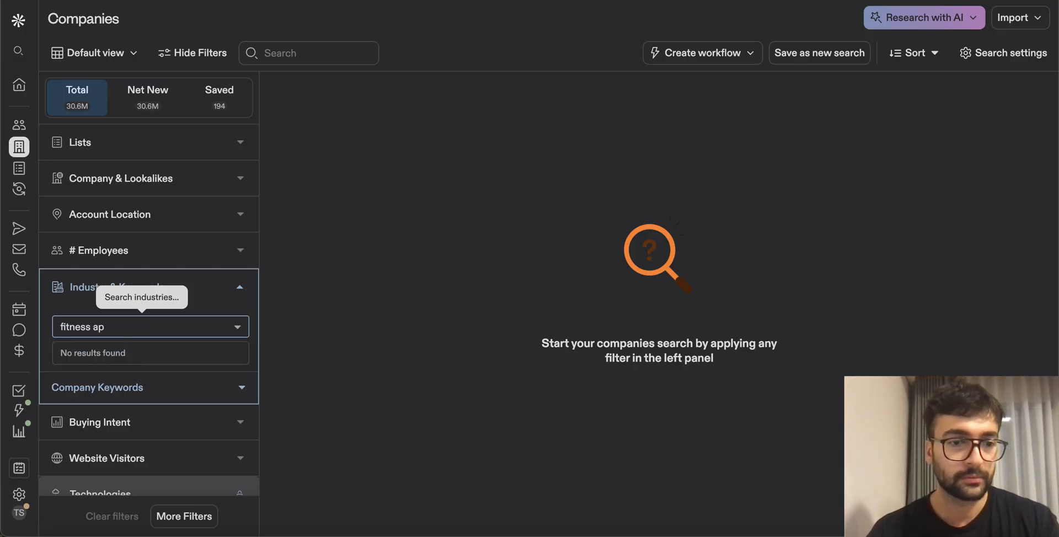
{"action": "key", "text": "BackSpace"}
{"action": "key", "text": "BackSpace"}
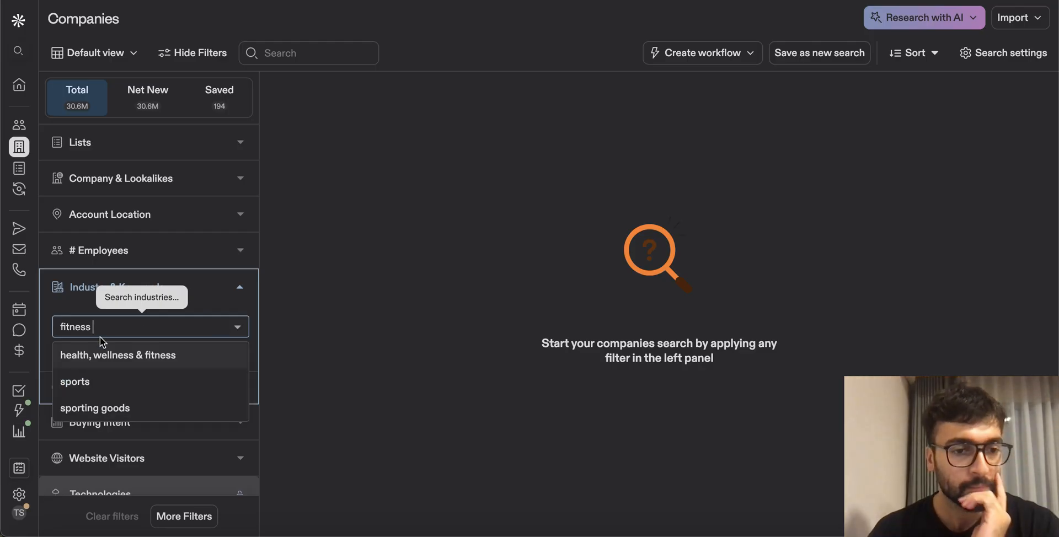
{"action": "left_click", "coordinate": [142, 356]}
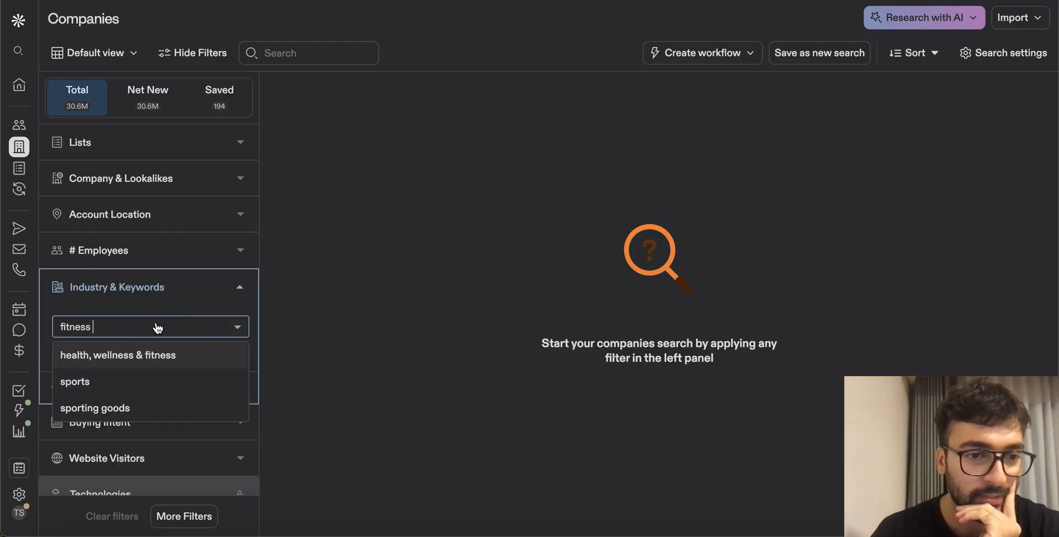
Step: Search the industry filter for "sporting" and add sporting goods as a second industry
{"action": "type", "text": "sporting"}
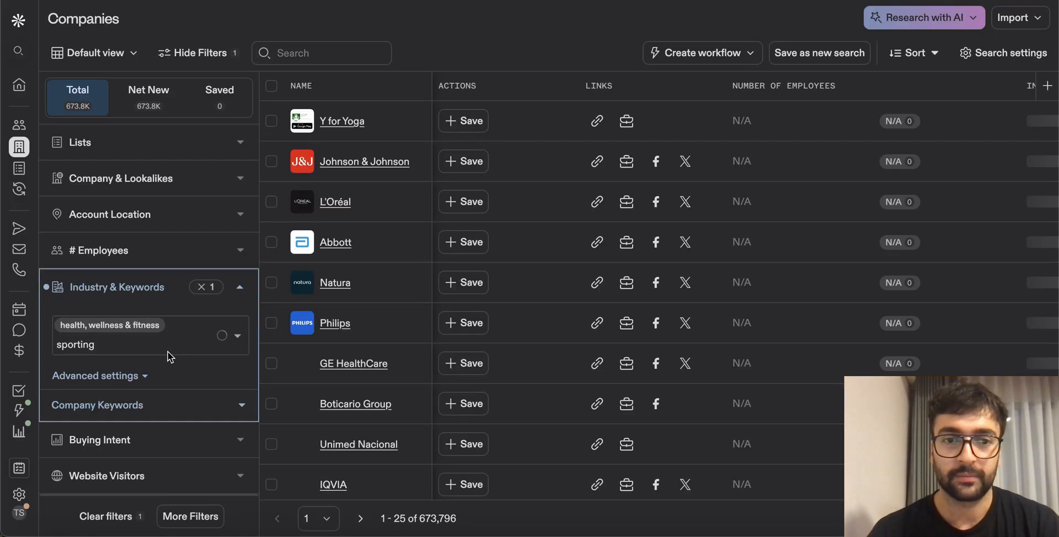
{"action": "left_click", "coordinate": [113, 348]}
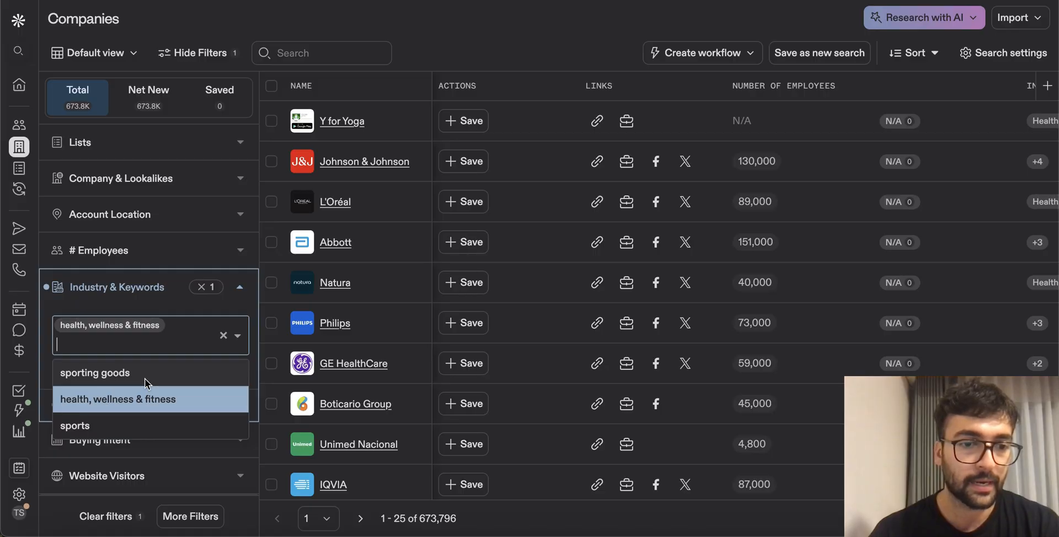
{"action": "left_click", "coordinate": [113, 374]}
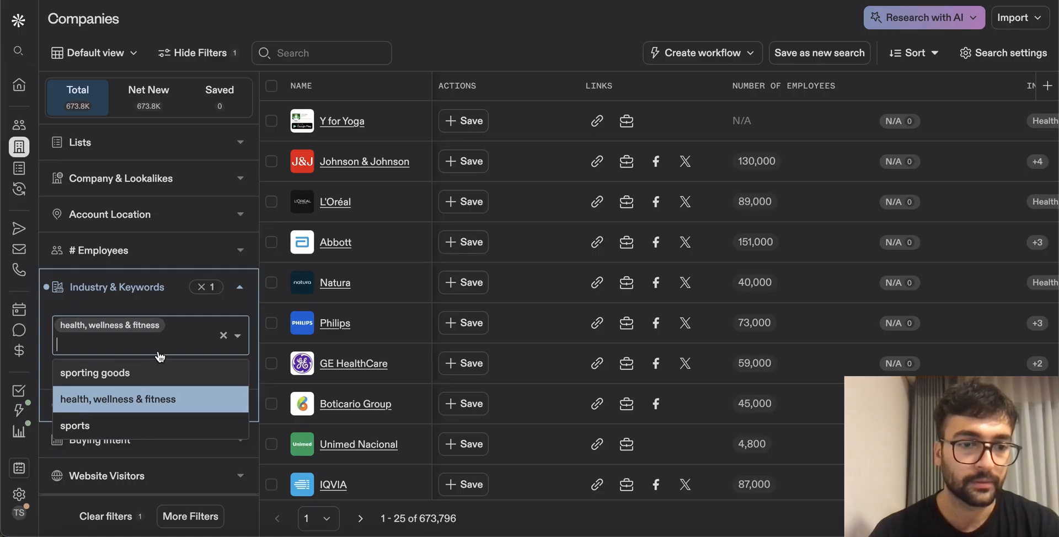
{"action": "left_click", "coordinate": [117, 366]}
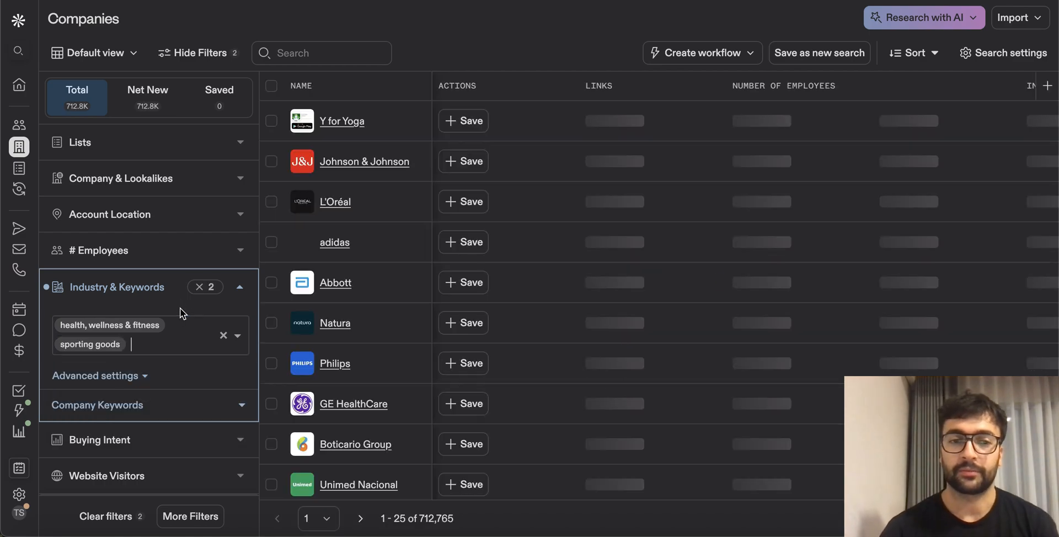
{"action": "left_click", "coordinate": [158, 346]}
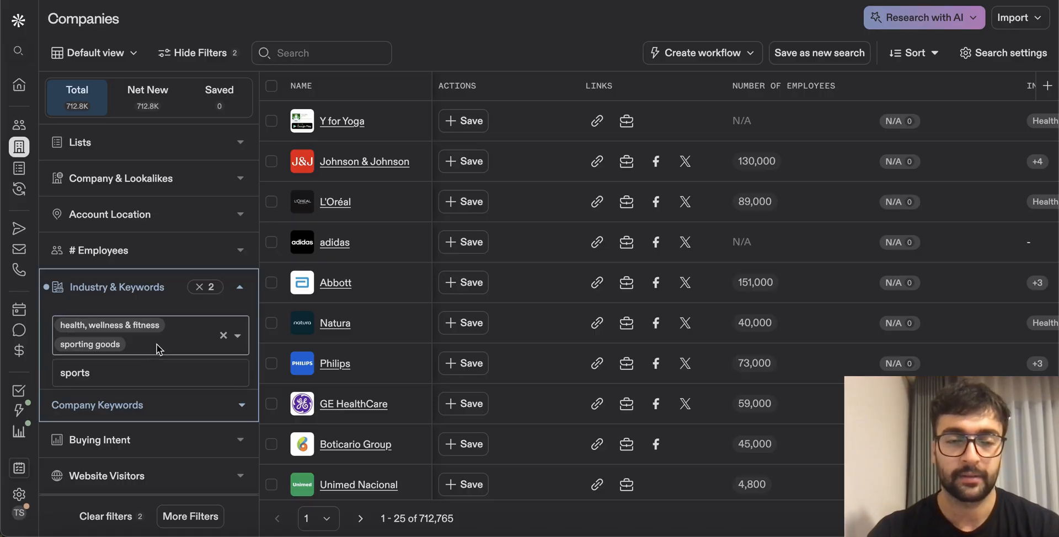
Step: Switch to ChatGPT to recheck the final shortlist of sponsor categories, glance at the Instagram dashboard, and return to Apollo
{"action": "key", "text": "ctrl+Tab"}
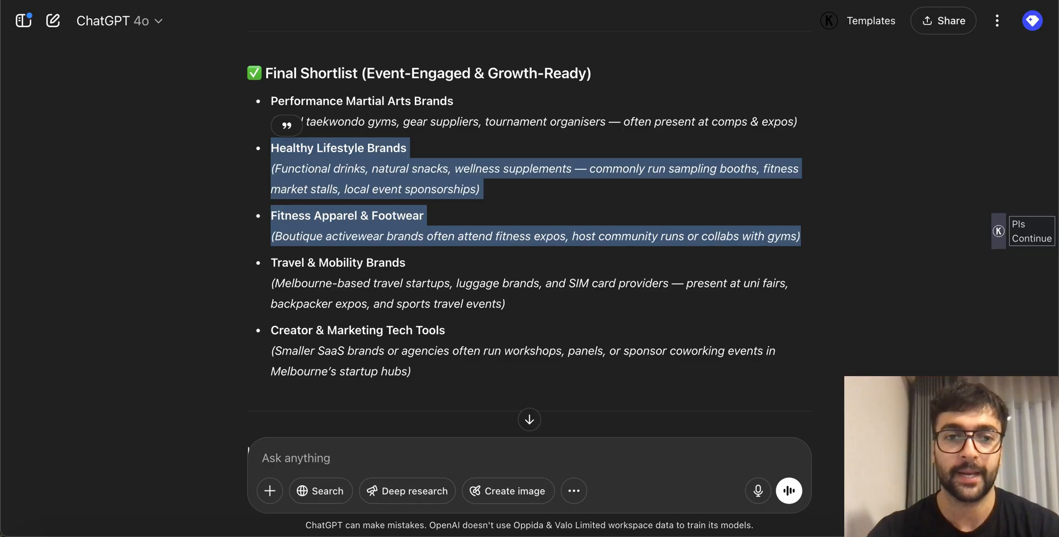
{"action": "left_click", "coordinate": [355, 178]}
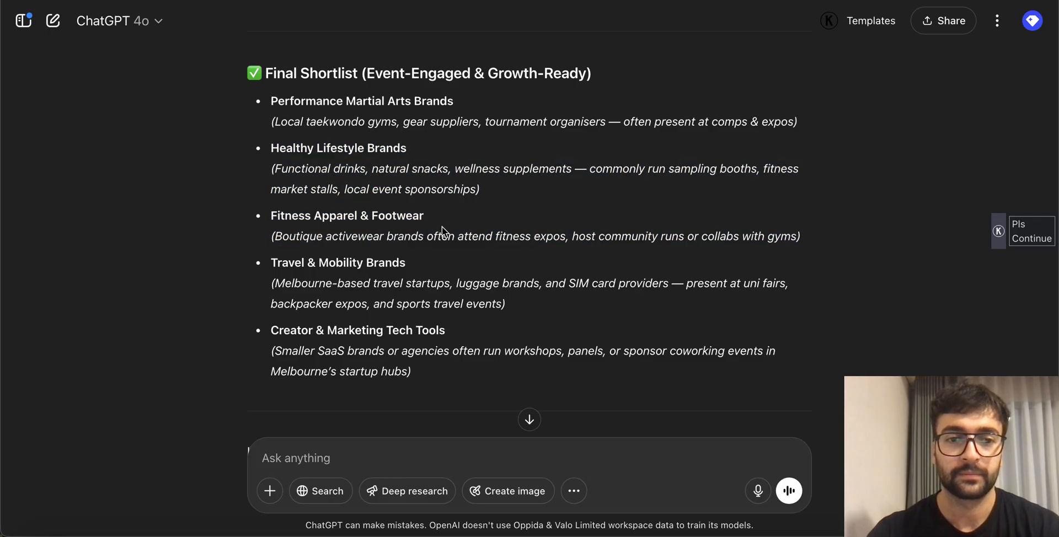
{"action": "left_click", "coordinate": [737, 0]}
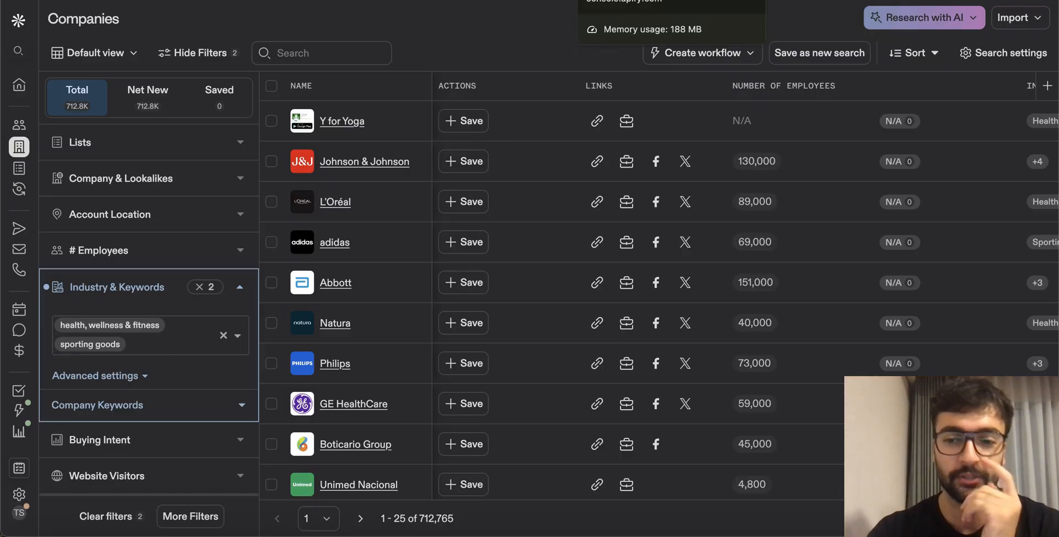
{"action": "left_click", "coordinate": [480, 0]}
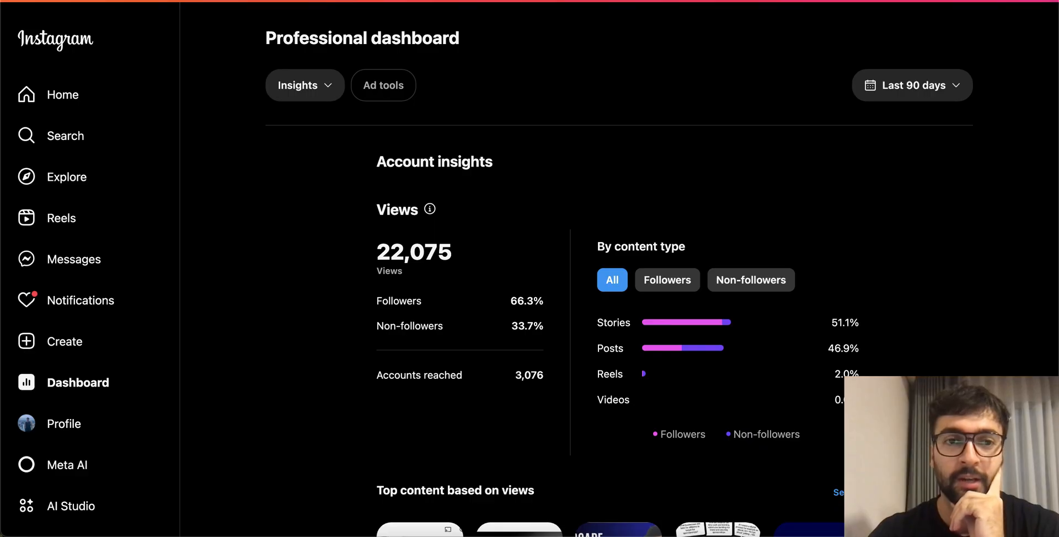
{"action": "left_click", "coordinate": [419, 0]}
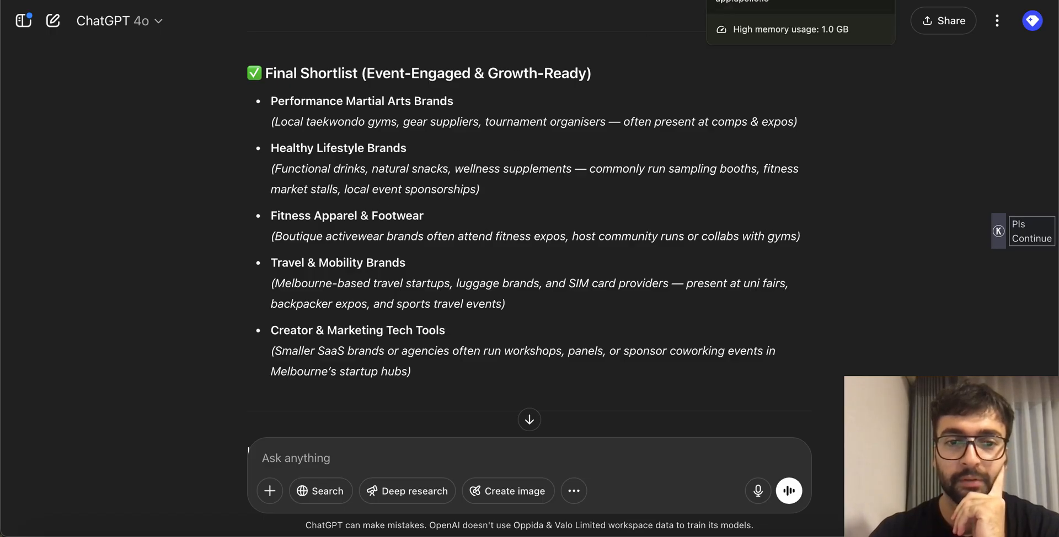
{"action": "left_click", "coordinate": [756, 0]}
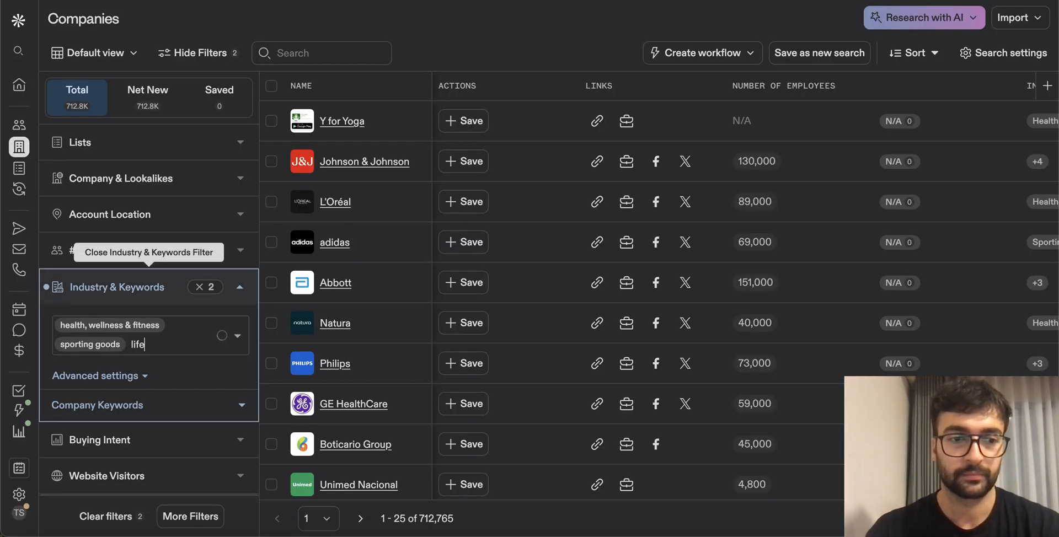
Step: Replace the industry search text with "health", add mental health care as a third industry, and collapse the filter
{"action": "key", "text": "BackSpace"}
{"action": "key", "text": "BackSpace"}
{"action": "key", "text": "BackSpace"}
{"action": "key", "text": "BackSpace"}
{"action": "key", "text": "BackSpace"}
{"action": "key", "text": "BackSpace"}
{"action": "type", "text": "he"}
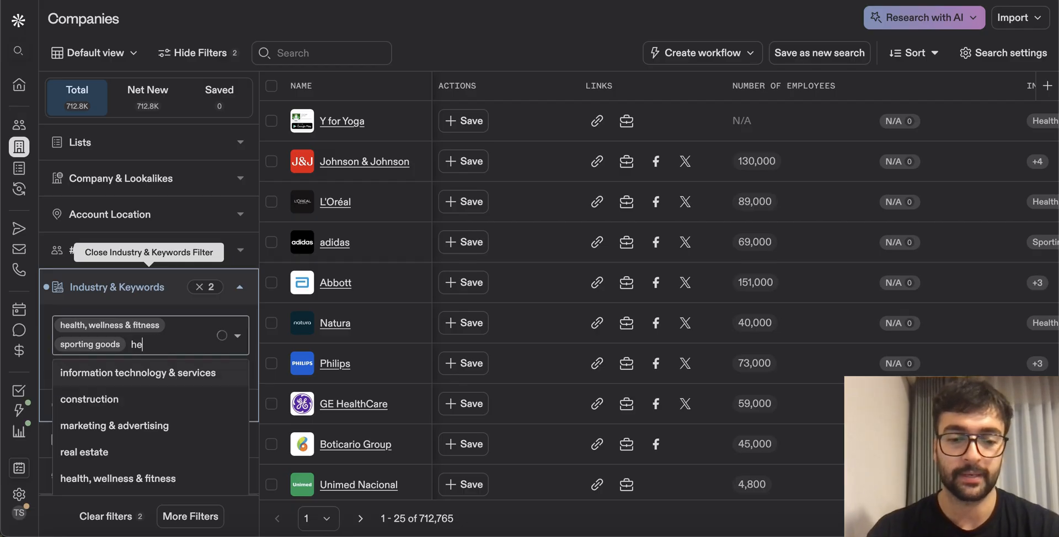
{"action": "type", "text": "alth"}
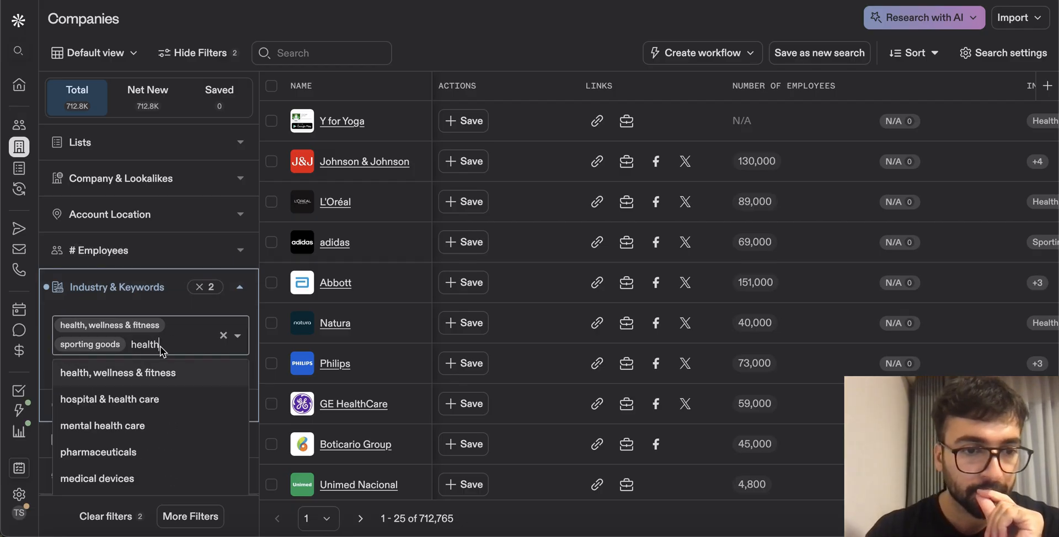
{"action": "scroll", "coordinate": [164, 413], "scroll_direction": "down", "scroll_amount": 1}
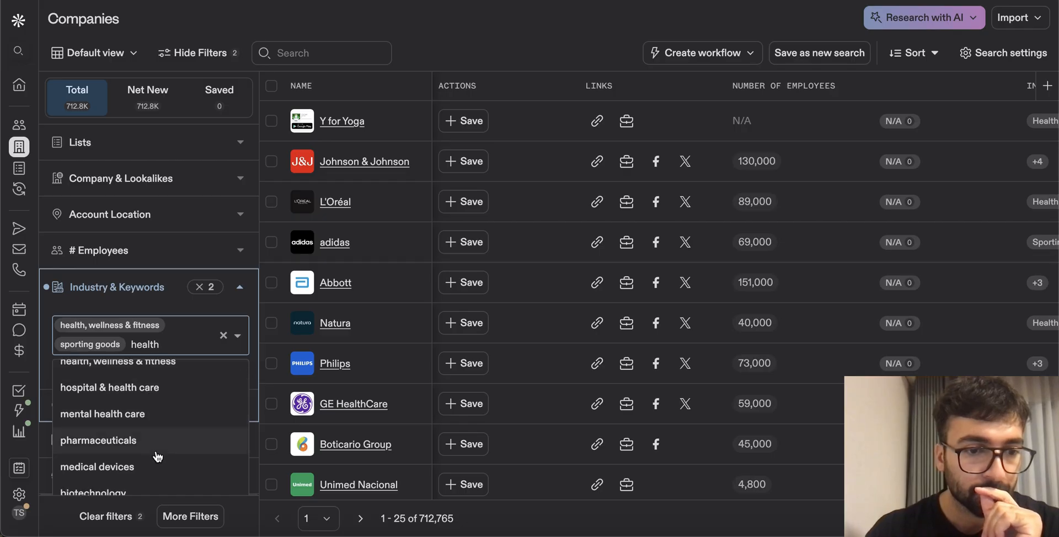
{"action": "scroll", "coordinate": [158, 457], "scroll_direction": "down", "scroll_amount": 2}
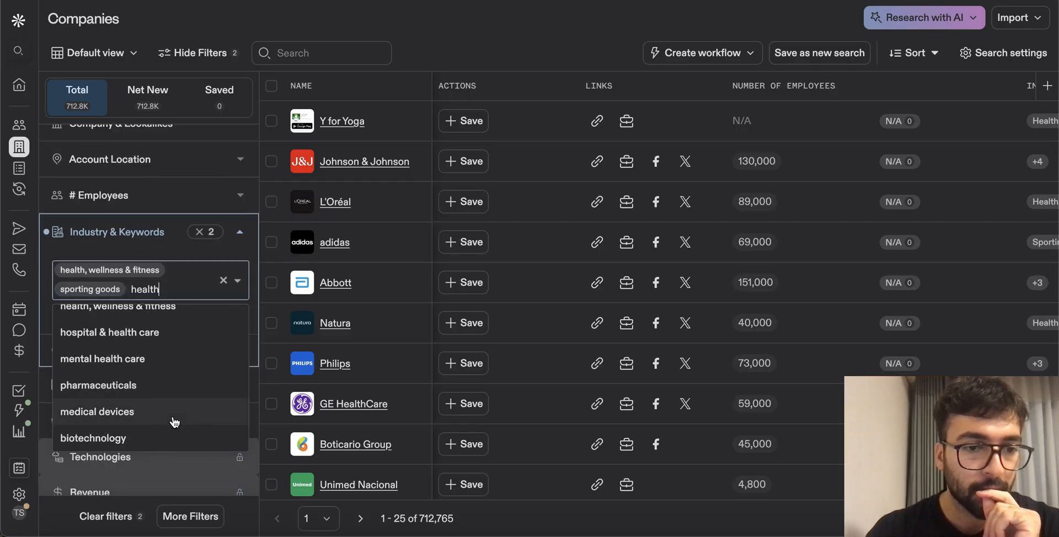
{"action": "left_click", "coordinate": [202, 359]}
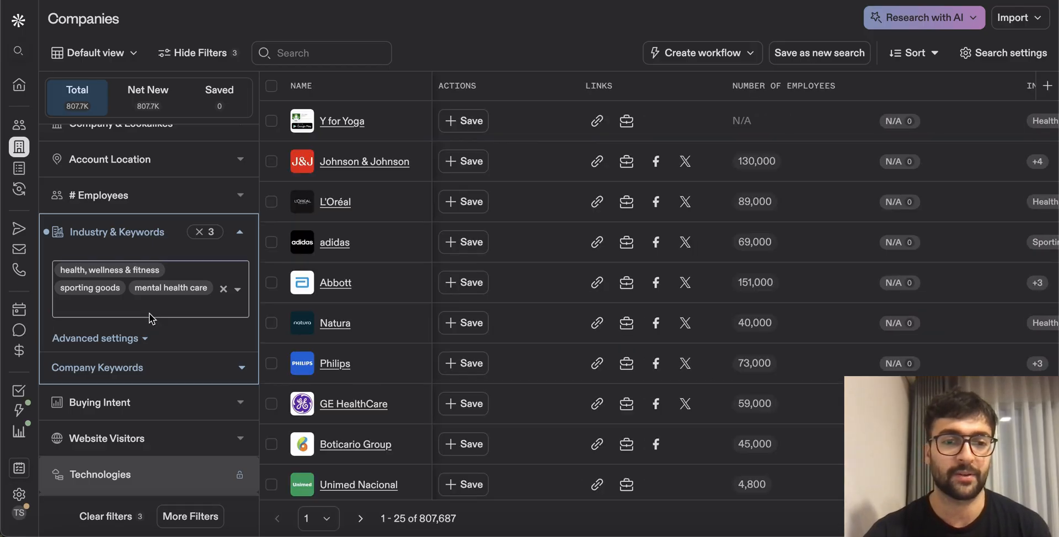
{"action": "scroll", "coordinate": [149, 313], "scroll_direction": "down", "scroll_amount": 1}
{"action": "scroll", "coordinate": [149, 313], "scroll_direction": "up", "scroll_amount": 1}
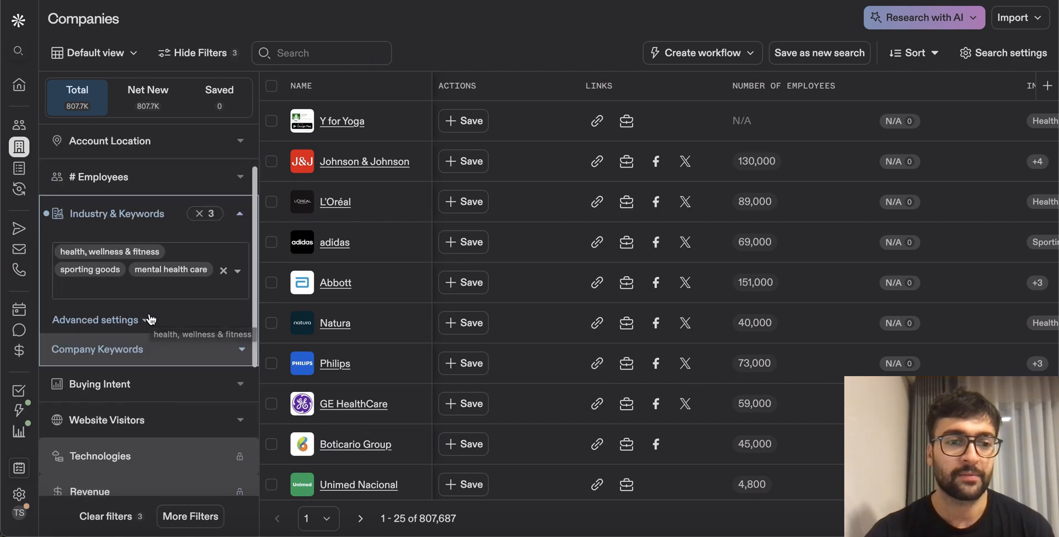
{"action": "scroll", "coordinate": [149, 313], "scroll_direction": "up", "scroll_amount": 1}
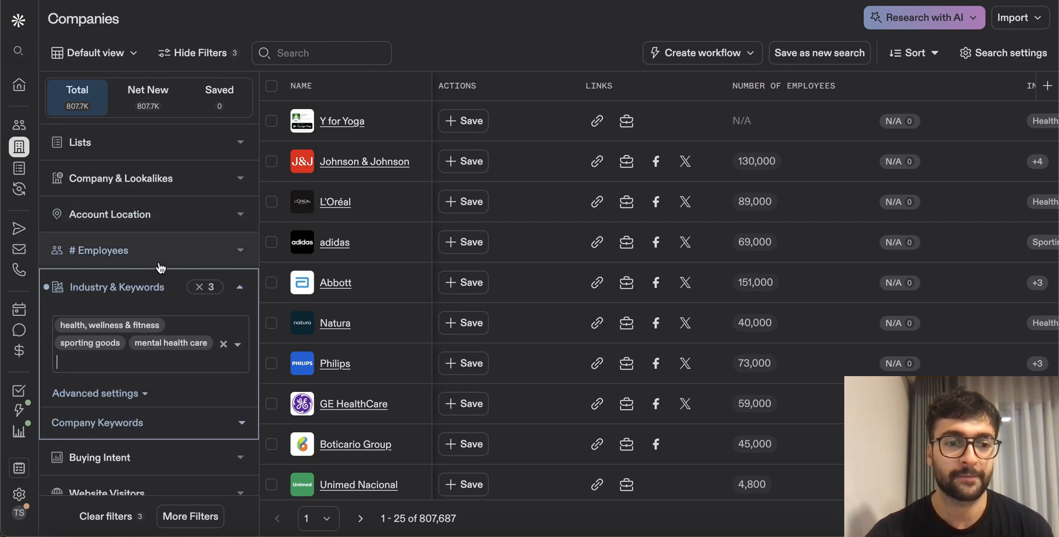
{"action": "left_click", "coordinate": [243, 289]}
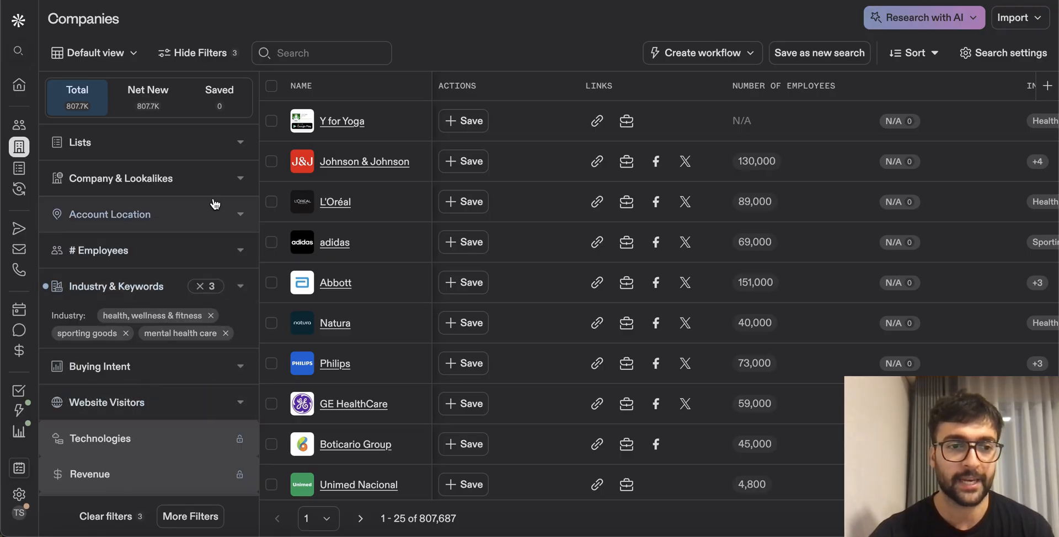
Step: Filter the companies by account location, searching for "melb" and choosing Melbourne, Australia
{"action": "scroll", "coordinate": [149, 315], "scroll_direction": "down", "scroll_amount": 5}
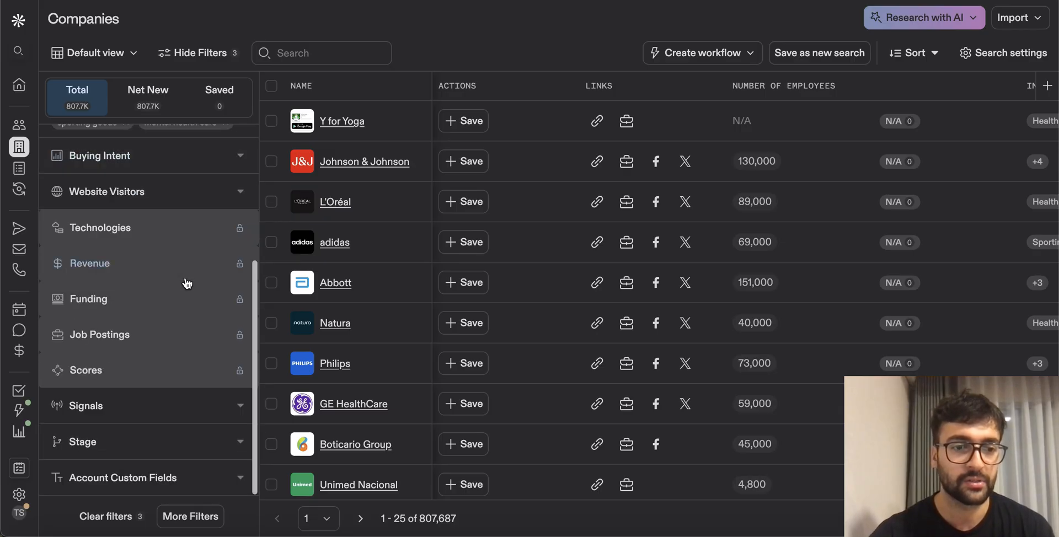
{"action": "scroll", "coordinate": [156, 418], "scroll_direction": "up", "scroll_amount": 3}
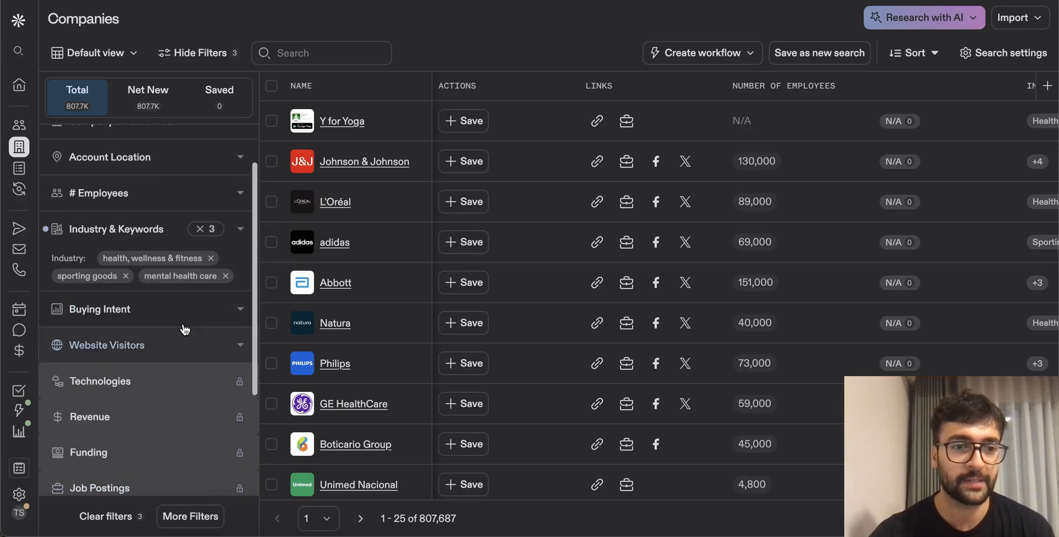
{"action": "scroll", "coordinate": [182, 326], "scroll_direction": "up", "scroll_amount": 2}
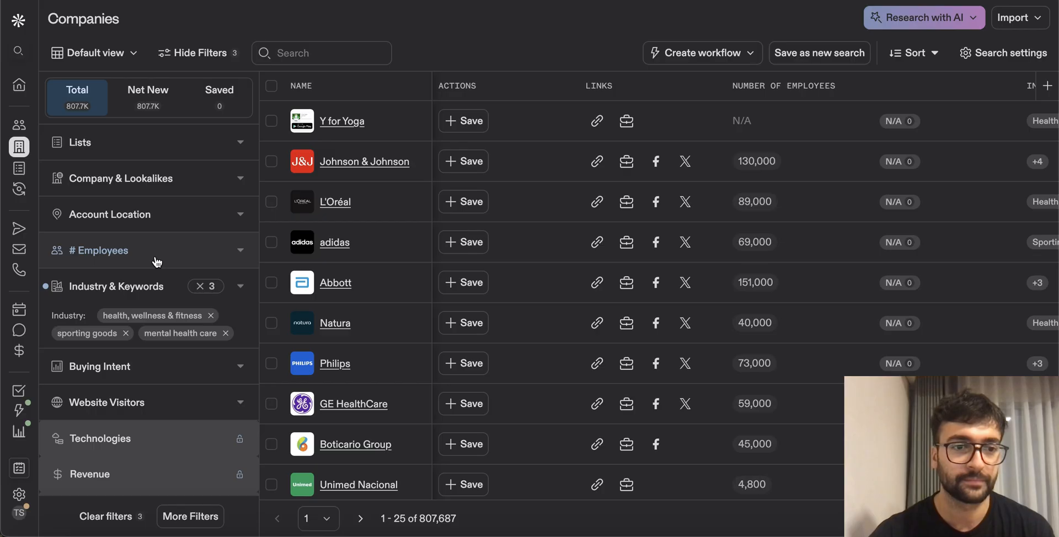
{"action": "left_click", "coordinate": [238, 213]}
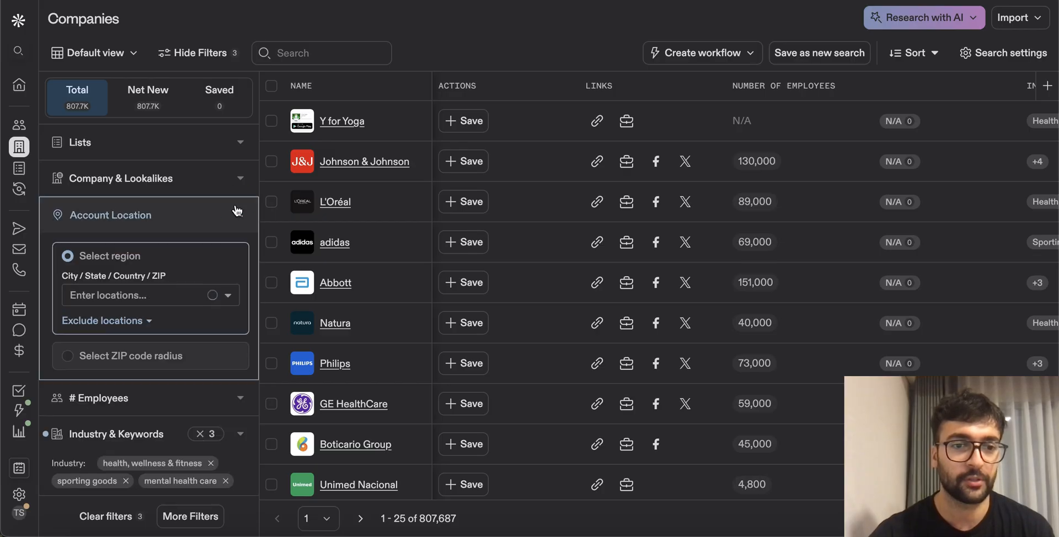
{"action": "left_click", "coordinate": [123, 300]}
{"action": "type", "text": "melb"}
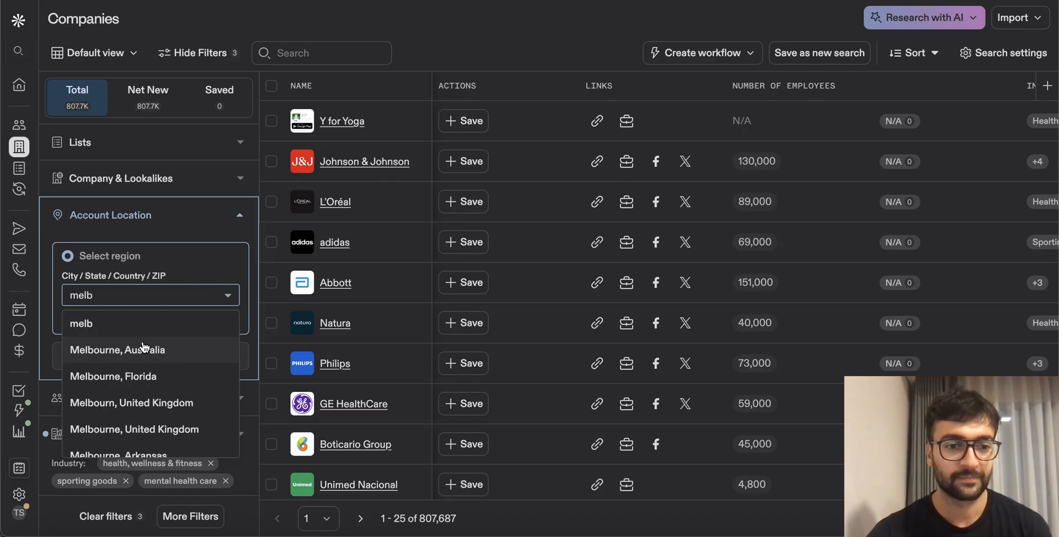
{"action": "left_click", "coordinate": [143, 349]}
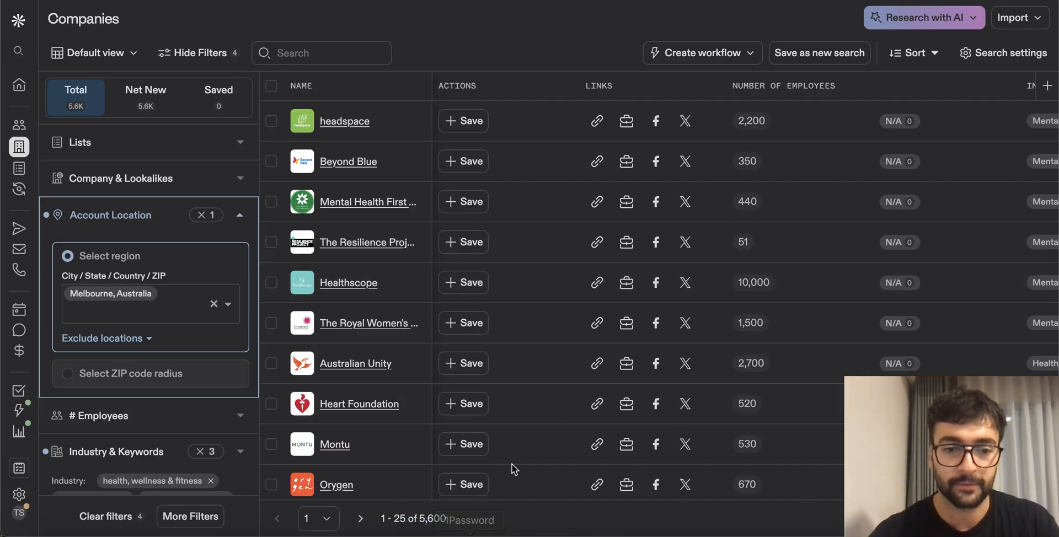
Step: Limit the number of employees to the predefined ranges 1-10 and 11-20
{"action": "scroll", "coordinate": [187, 316], "scroll_direction": "down", "scroll_amount": 5}
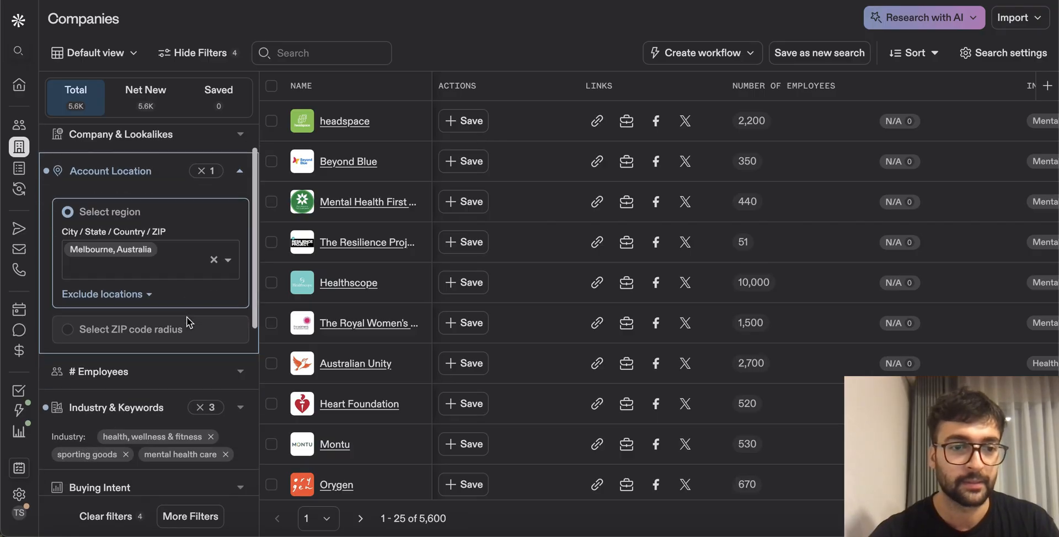
{"action": "scroll", "coordinate": [190, 299], "scroll_direction": "down", "scroll_amount": 3}
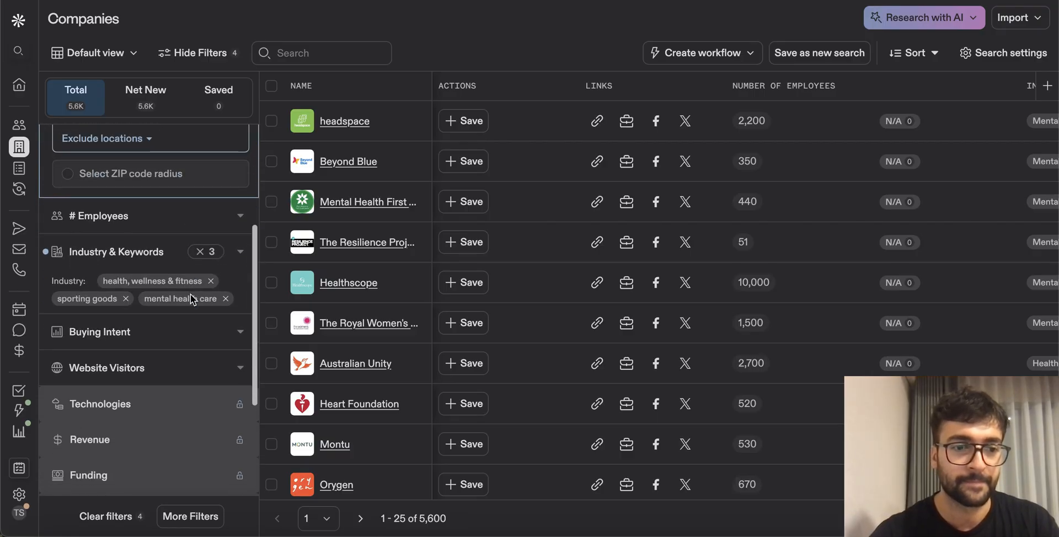
{"action": "scroll", "coordinate": [185, 318], "scroll_direction": "down", "scroll_amount": 4}
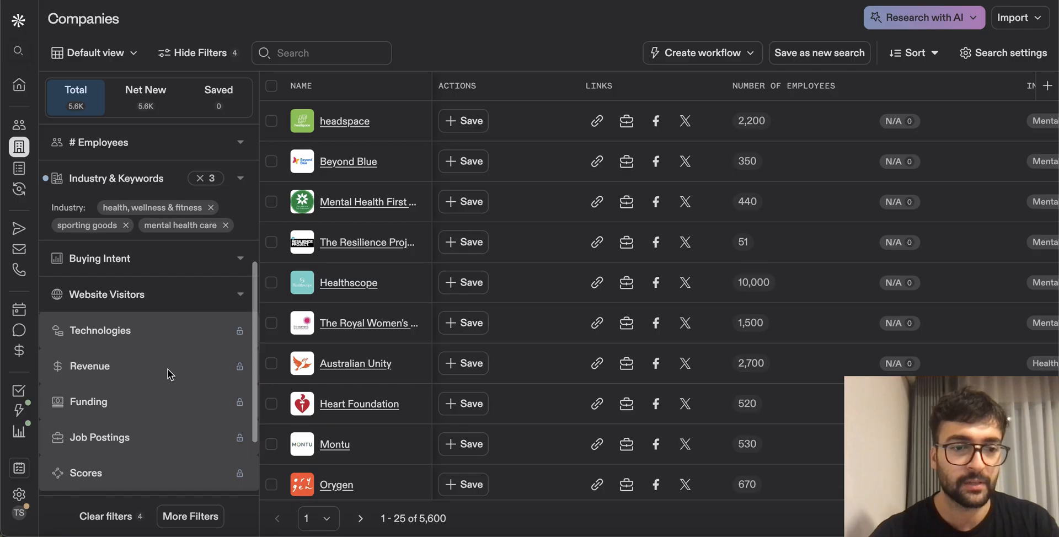
{"action": "scroll", "coordinate": [148, 310], "scroll_direction": "up", "scroll_amount": 4}
{"action": "scroll", "coordinate": [148, 310], "scroll_direction": "up", "scroll_amount": 3}
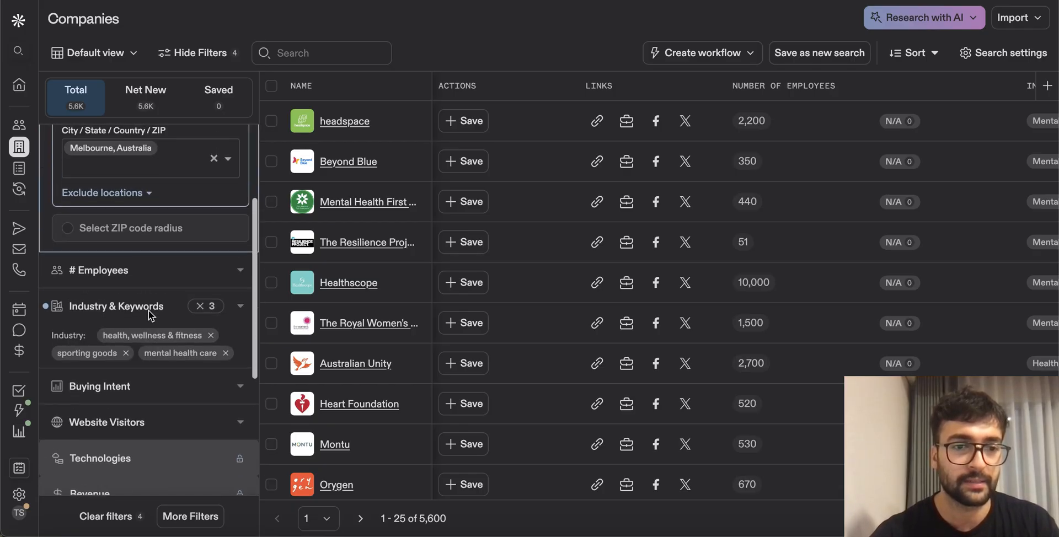
{"action": "left_click", "coordinate": [239, 264]}
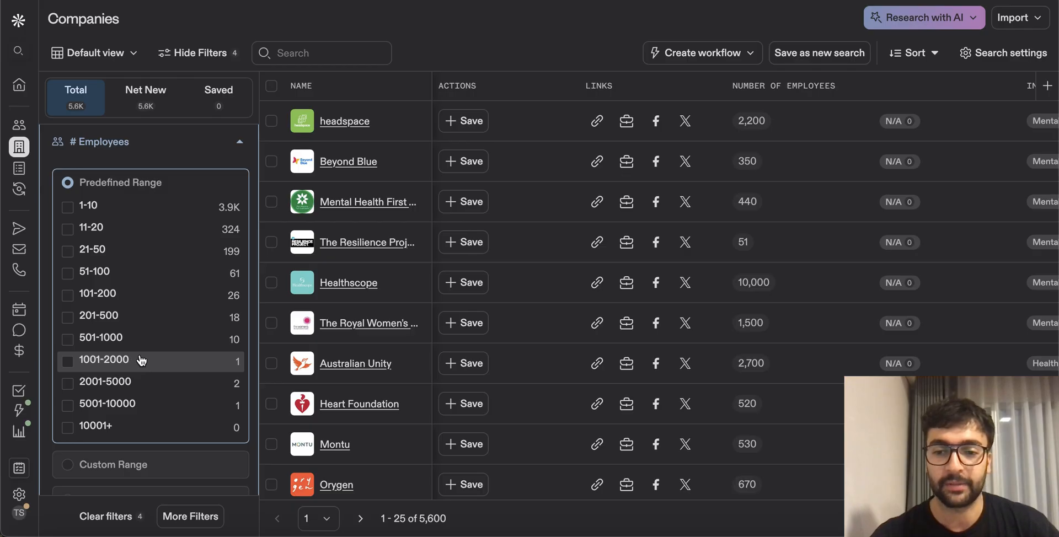
{"action": "left_click", "coordinate": [68, 209]}
{"action": "left_click", "coordinate": [67, 232]}
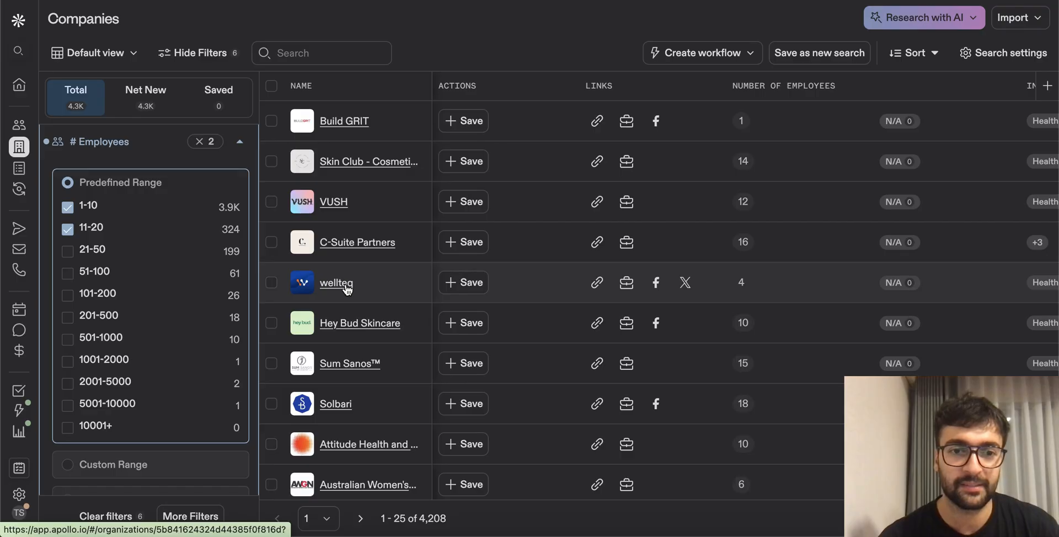
{"action": "scroll", "coordinate": [347, 289], "scroll_direction": "down", "scroll_amount": 1}
{"action": "scroll", "coordinate": [331, 288], "scroll_direction": "up", "scroll_amount": 1}
{"action": "scroll", "coordinate": [173, 297], "scroll_direction": "up", "scroll_amount": 2}
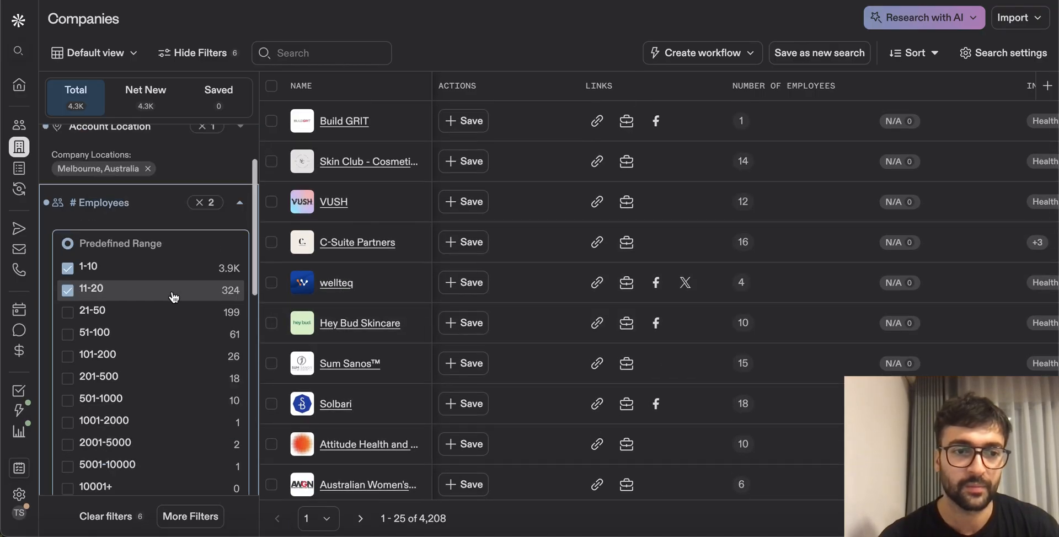
{"action": "scroll", "coordinate": [174, 297], "scroll_direction": "up", "scroll_amount": 2}
{"action": "left_click", "coordinate": [246, 215]}
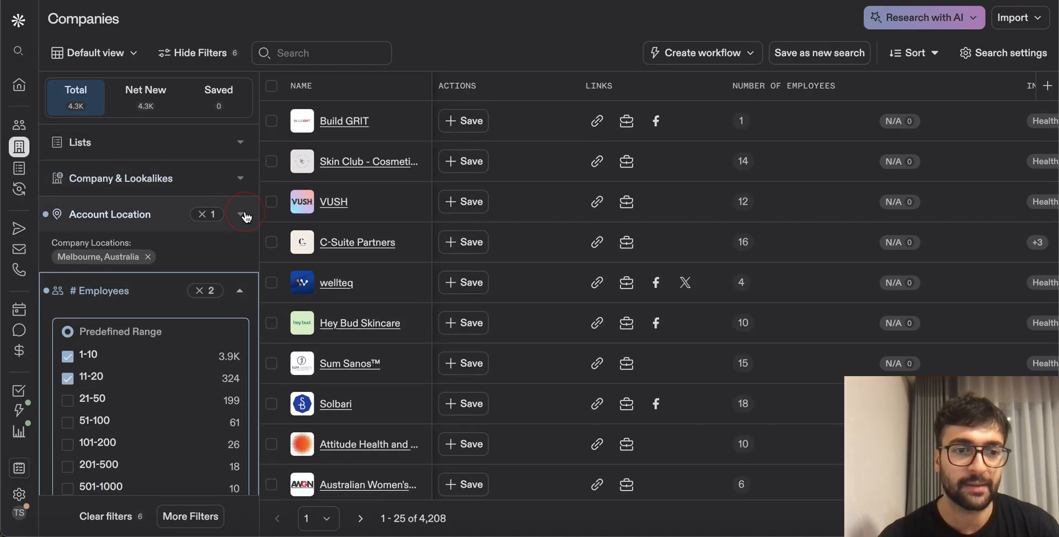
{"action": "scroll", "coordinate": [201, 265], "scroll_direction": "down", "scroll_amount": 5}
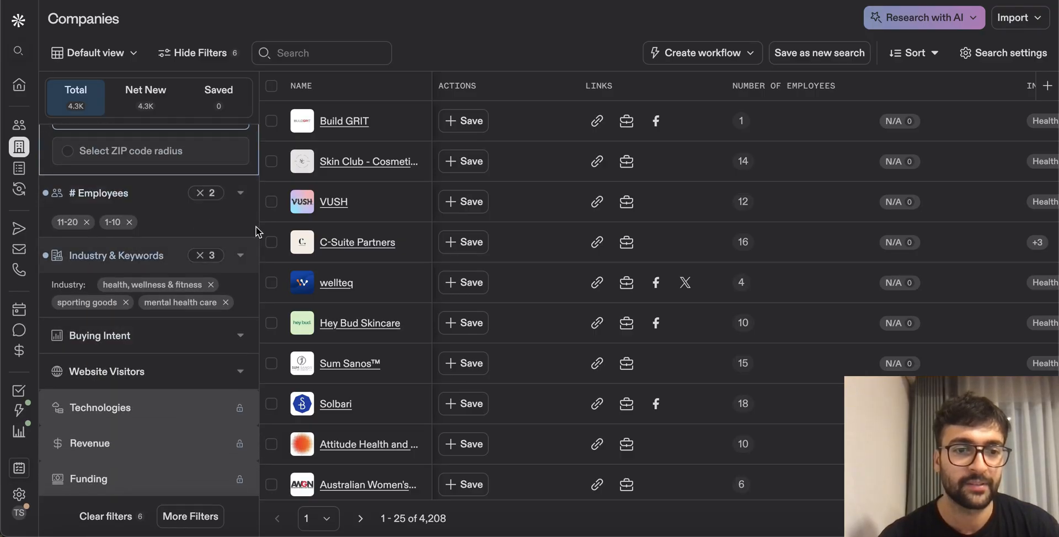
Step: Try to exclude the cosmetics industry through the advanced settings of the Industry & Keywords filter
{"action": "left_click", "coordinate": [242, 257]}
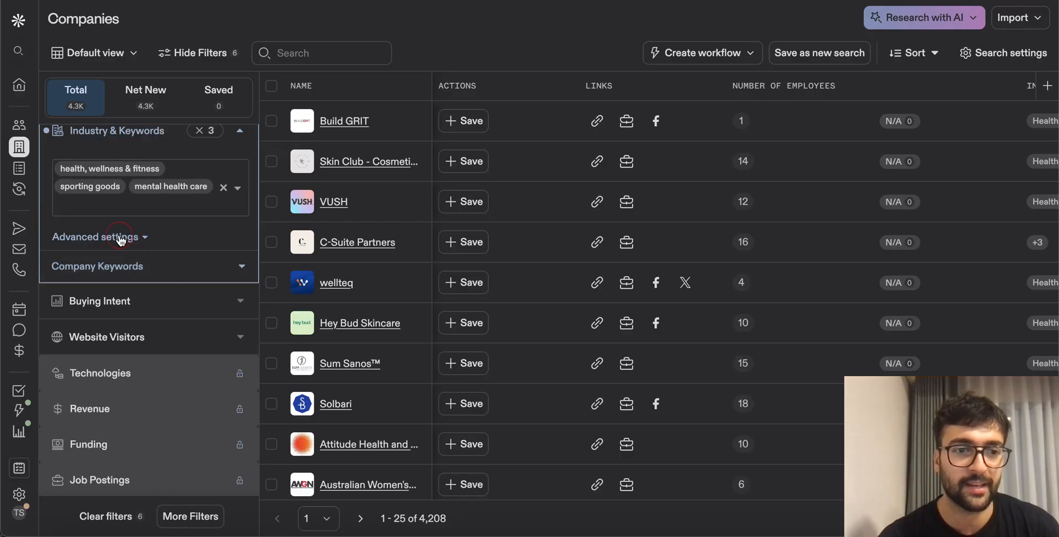
{"action": "left_click", "coordinate": [120, 238]}
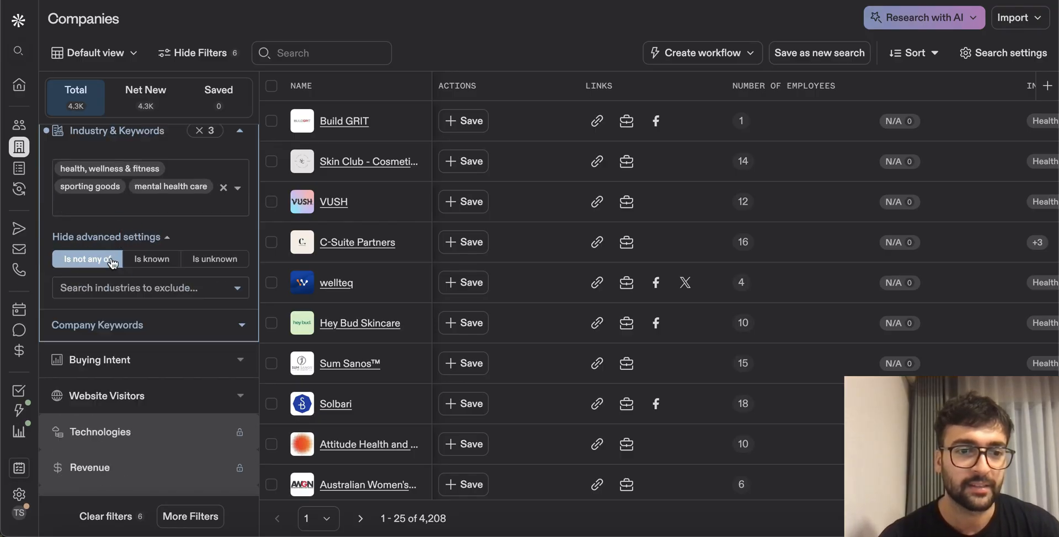
{"action": "left_click", "coordinate": [139, 286]}
{"action": "type", "text": "consmetic"}
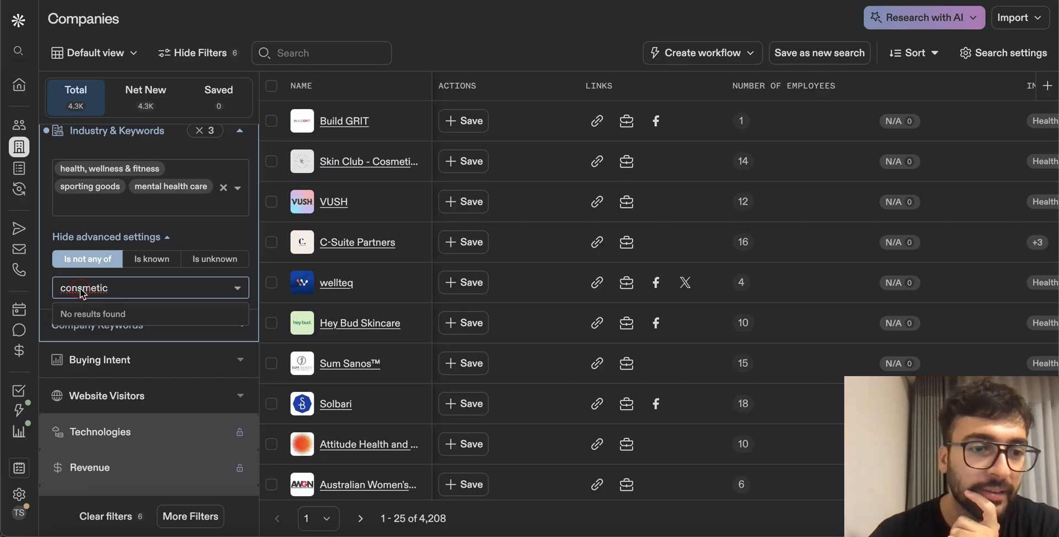
{"action": "key", "text": "BackSpace"}
{"action": "key", "text": "BackSpace"}
{"action": "key", "text": "BackSpace"}
{"action": "key", "text": "BackSpace"}
{"action": "key", "text": "BackSpace"}
{"action": "key", "text": "BackSpace"}
{"action": "key", "text": "BackSpace"}
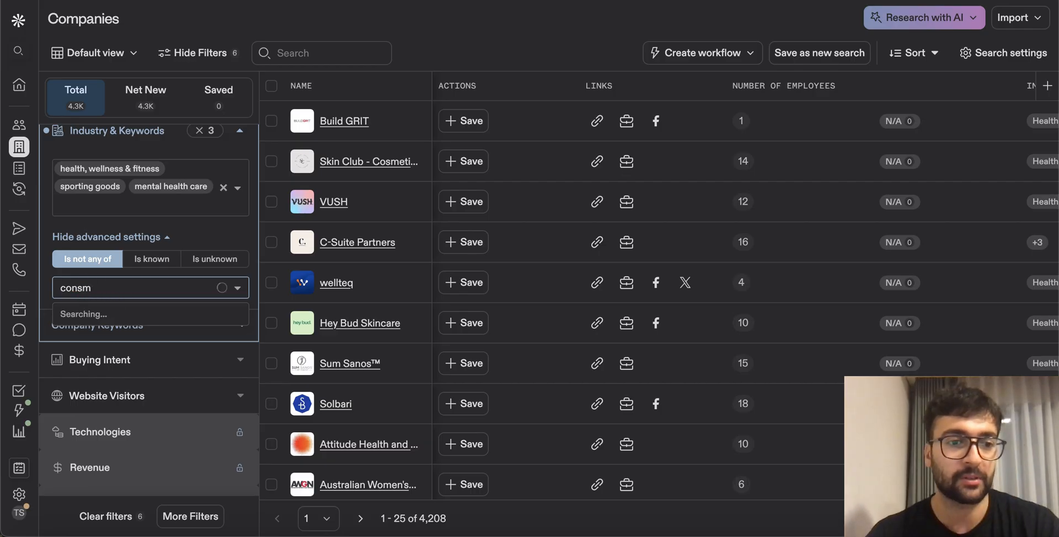
{"action": "type", "text": "smeti"}
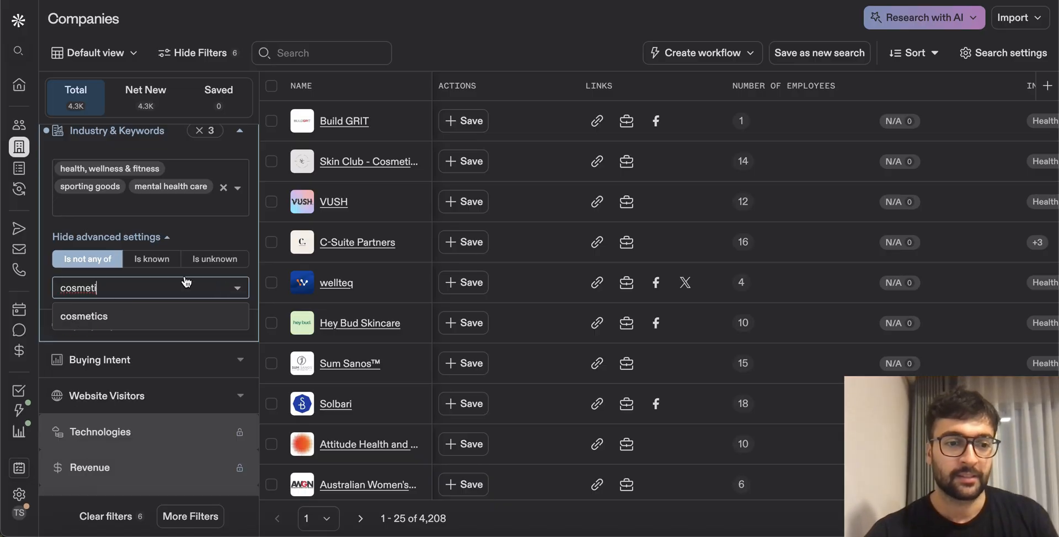
{"action": "left_click", "coordinate": [160, 313]}
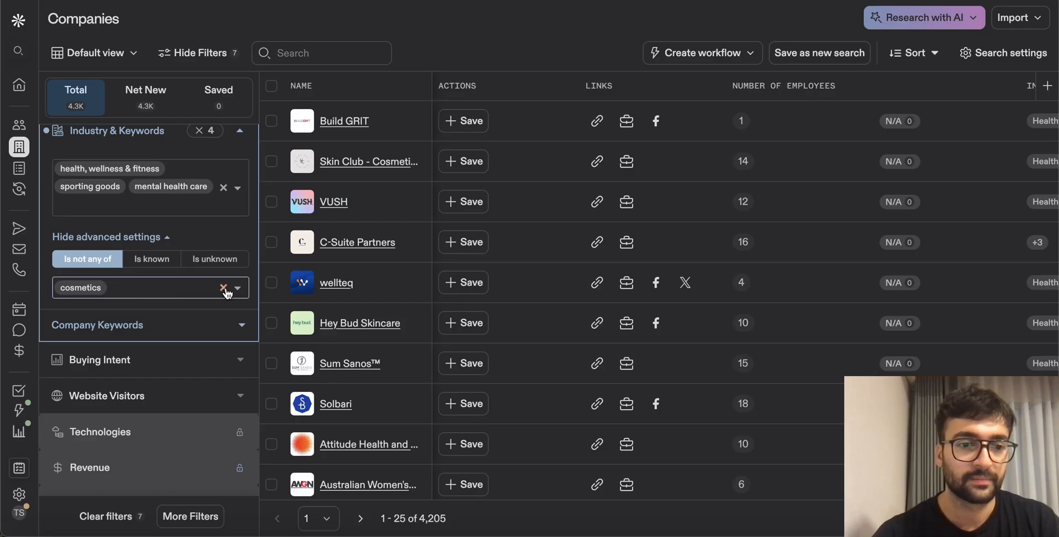
Step: Clear the excluded cosmetics industry and exclude companies by the company keyword "cosmetic" instead
{"action": "left_click", "coordinate": [240, 328]}
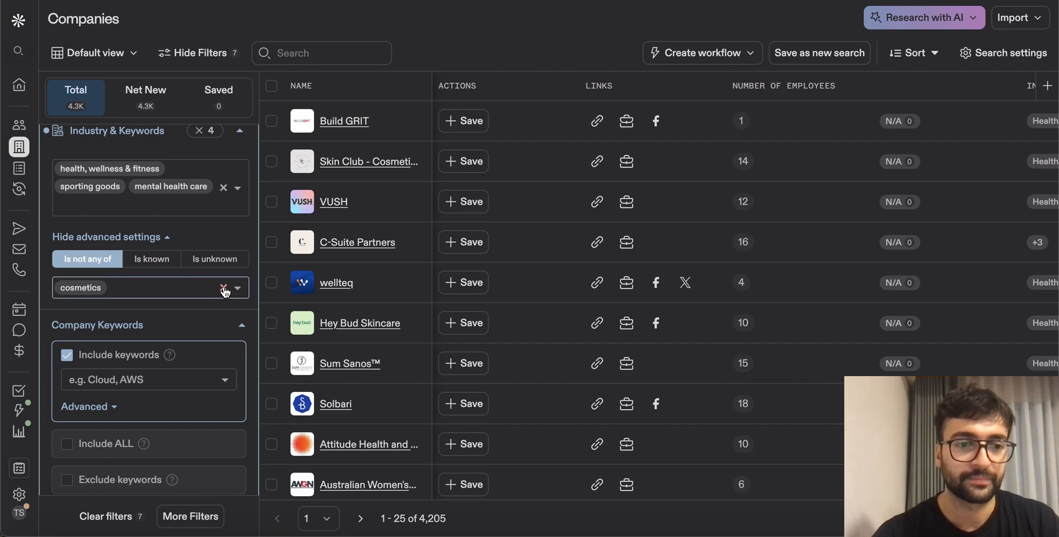
{"action": "scroll", "coordinate": [224, 291], "scroll_direction": "up", "scroll_amount": 2}
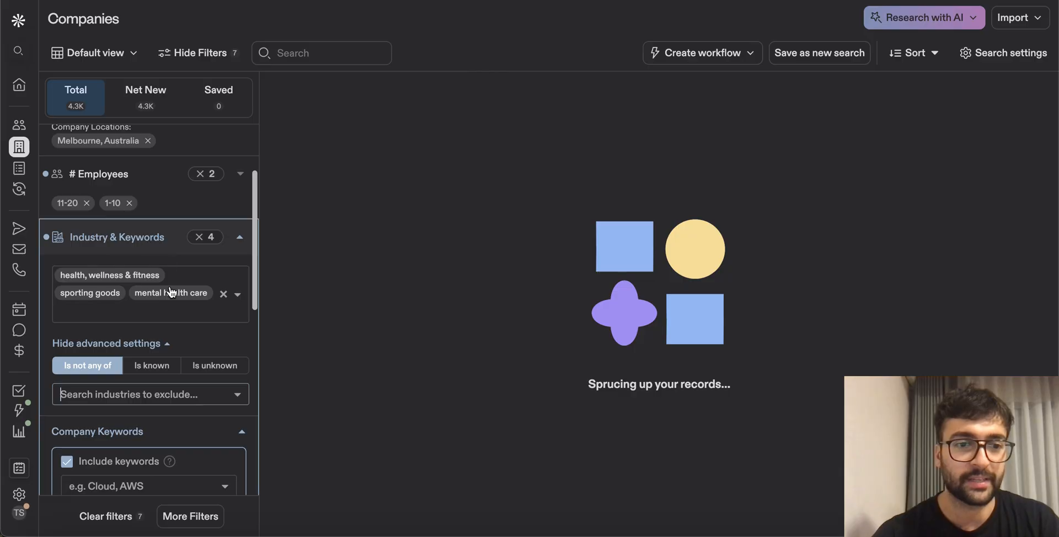
{"action": "scroll", "coordinate": [171, 295], "scroll_direction": "down", "scroll_amount": 3}
{"action": "scroll", "coordinate": [144, 314], "scroll_direction": "down", "scroll_amount": 1}
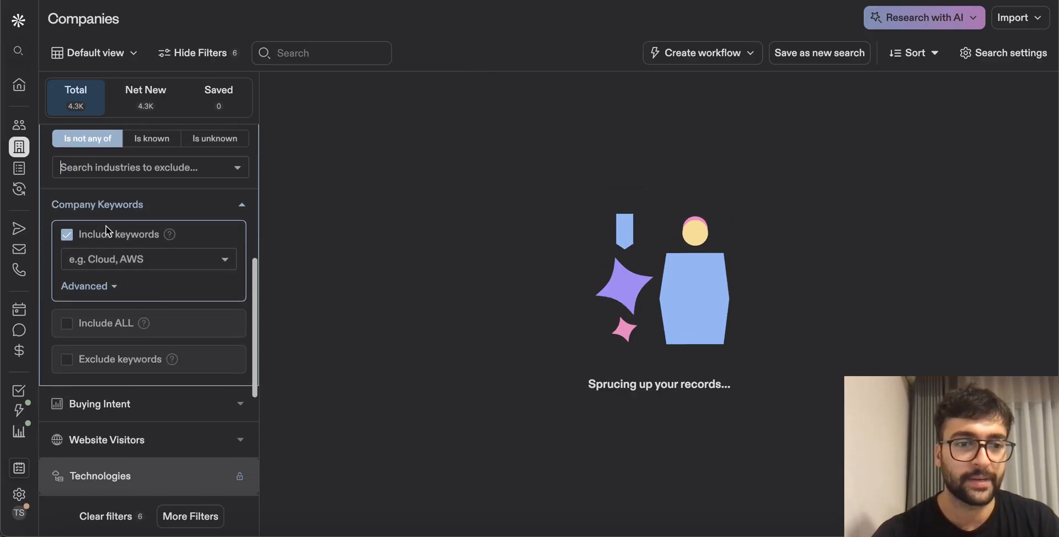
{"action": "left_click", "coordinate": [99, 287]}
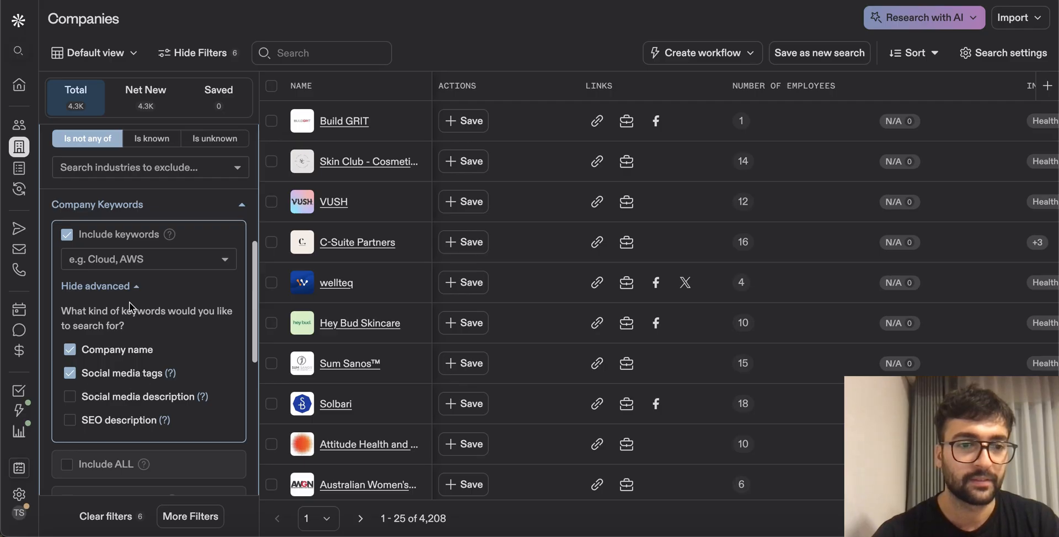
{"action": "scroll", "coordinate": [128, 276], "scroll_direction": "down", "scroll_amount": 2}
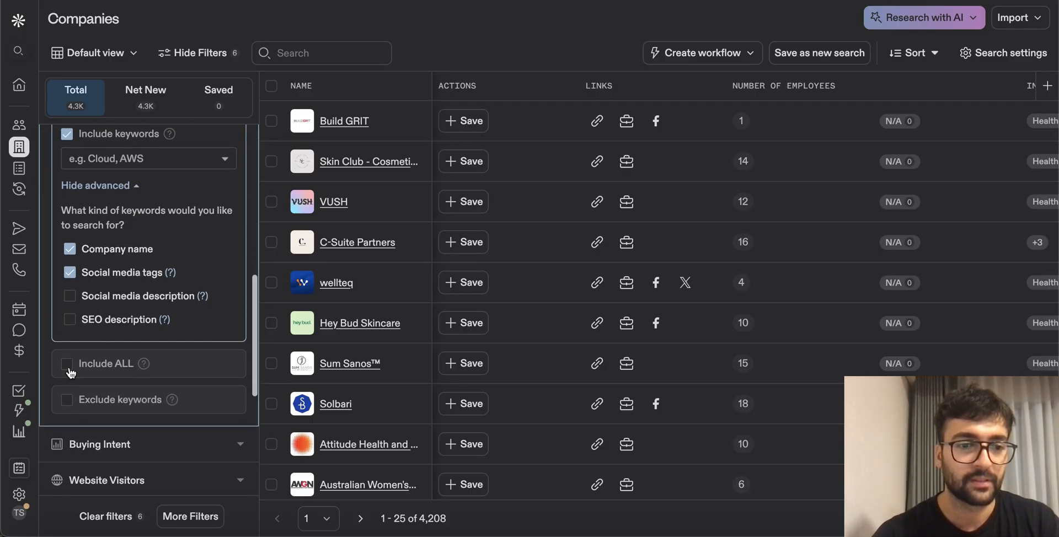
{"action": "scroll", "coordinate": [71, 373], "scroll_direction": "down", "scroll_amount": 1}
{"action": "left_click", "coordinate": [70, 373]}
{"action": "left_click", "coordinate": [138, 394]}
{"action": "scroll", "coordinate": [158, 367], "scroll_direction": "down", "scroll_amount": 2}
{"action": "type", "text": "cosmetic"}
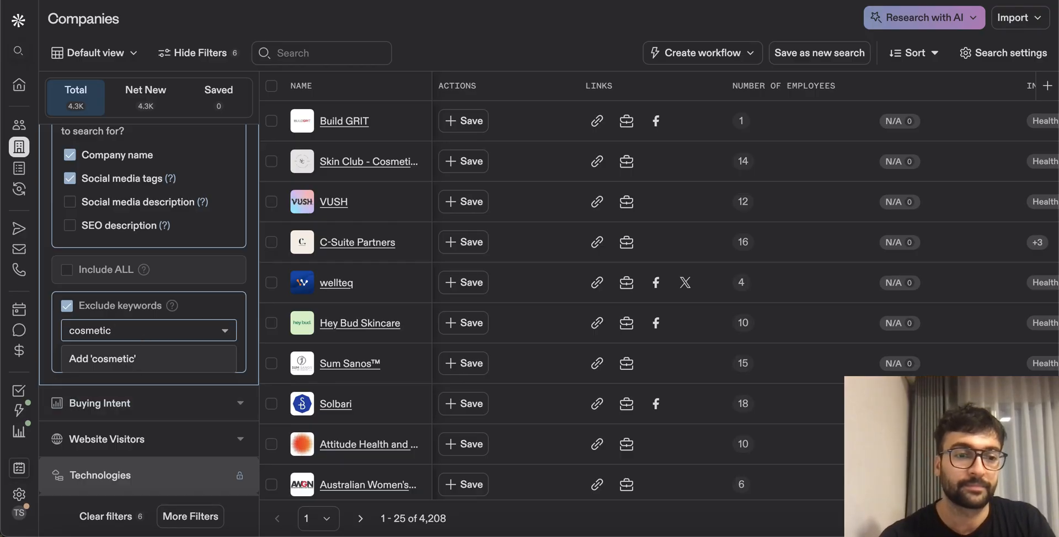
{"action": "key", "text": "Return"}
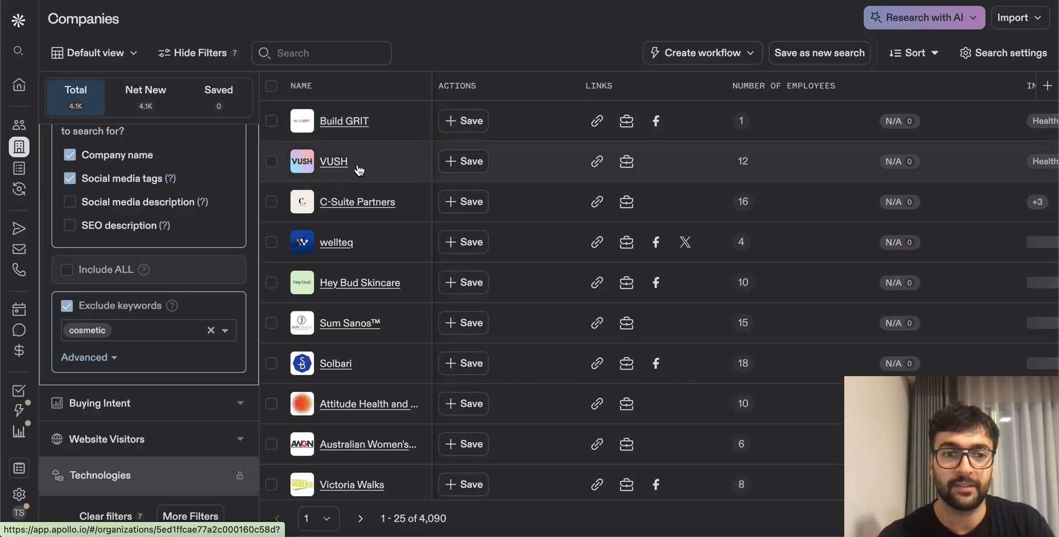
Step: Look through the first page of filtered companies and the remaining filter categories for irrelevant businesses
{"action": "scroll", "coordinate": [371, 189], "scroll_direction": "down", "scroll_amount": 2}
{"action": "scroll", "coordinate": [374, 201], "scroll_direction": "down", "scroll_amount": 5}
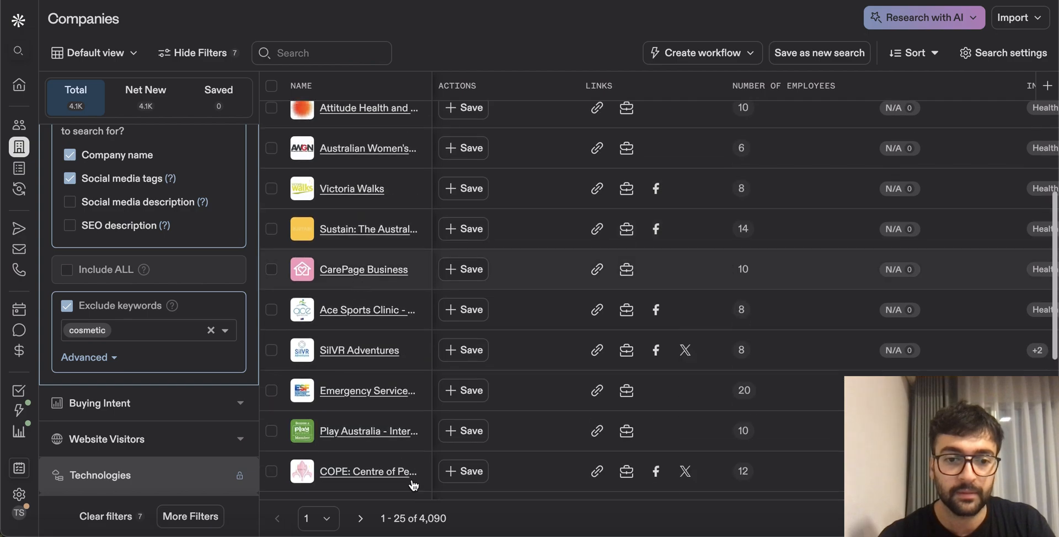
{"action": "scroll", "coordinate": [369, 390], "scroll_direction": "down", "scroll_amount": 5}
{"action": "scroll", "coordinate": [369, 391], "scroll_direction": "down", "scroll_amount": 2}
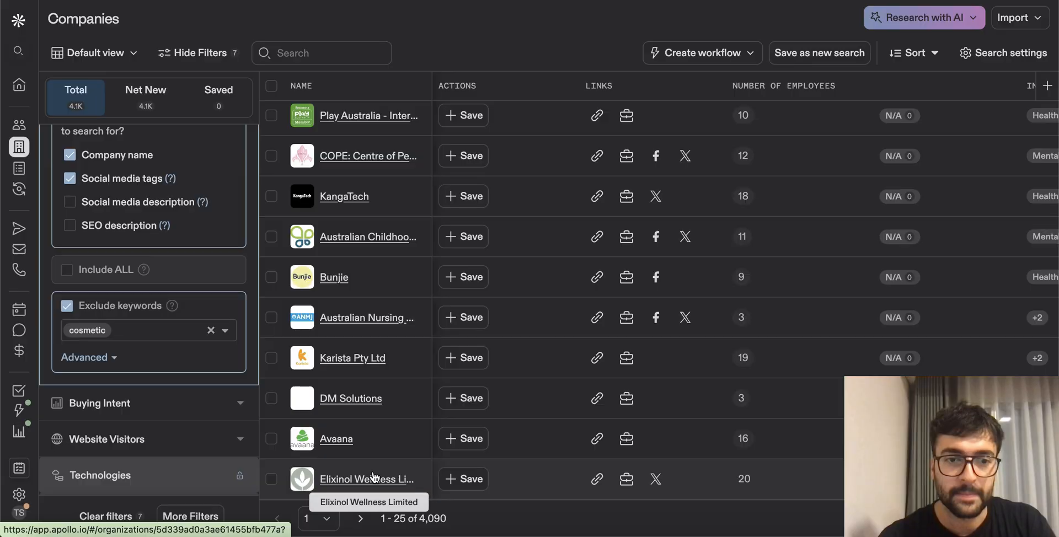
{"action": "scroll", "coordinate": [373, 338], "scroll_direction": "up", "scroll_amount": 12}
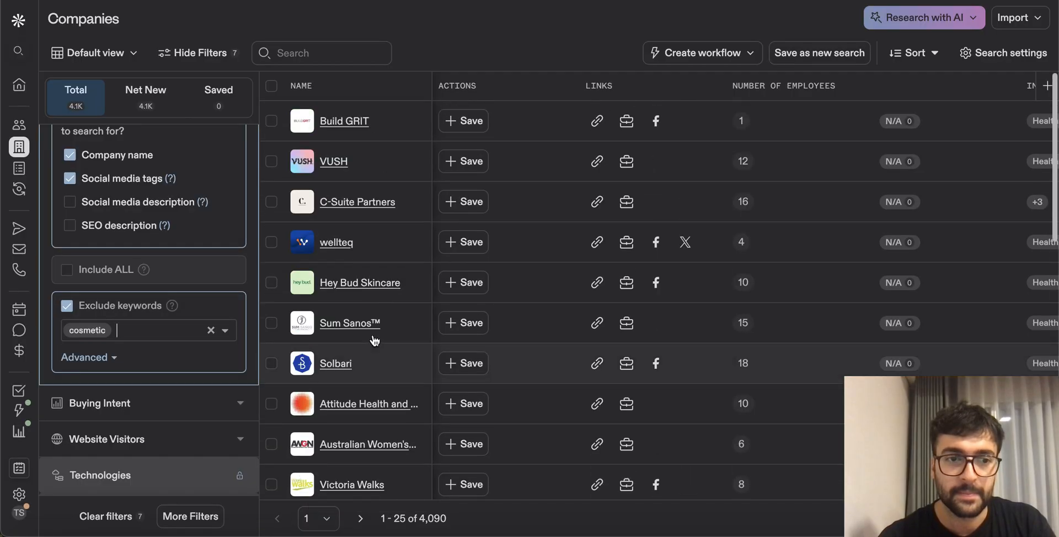
{"action": "scroll", "coordinate": [161, 441], "scroll_direction": "down", "scroll_amount": 1}
{"action": "scroll", "coordinate": [162, 442], "scroll_direction": "down", "scroll_amount": 3}
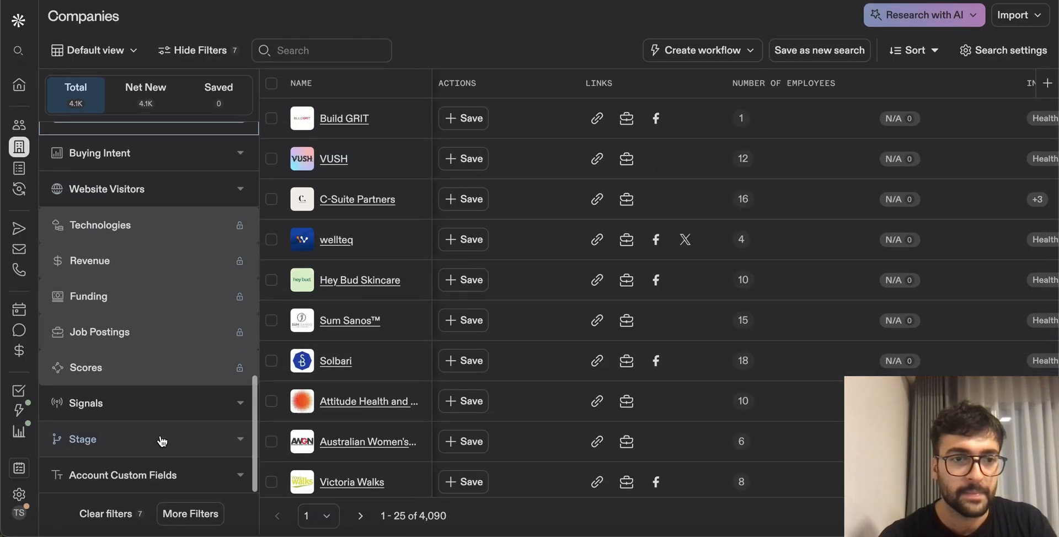
Step: Remove mental health care and health, wellness & fitness from the industry filter, keeping only sporting goods
{"action": "scroll", "coordinate": [162, 441], "scroll_direction": "up", "scroll_amount": 7}
{"action": "scroll", "coordinate": [162, 442], "scroll_direction": "up", "scroll_amount": 1}
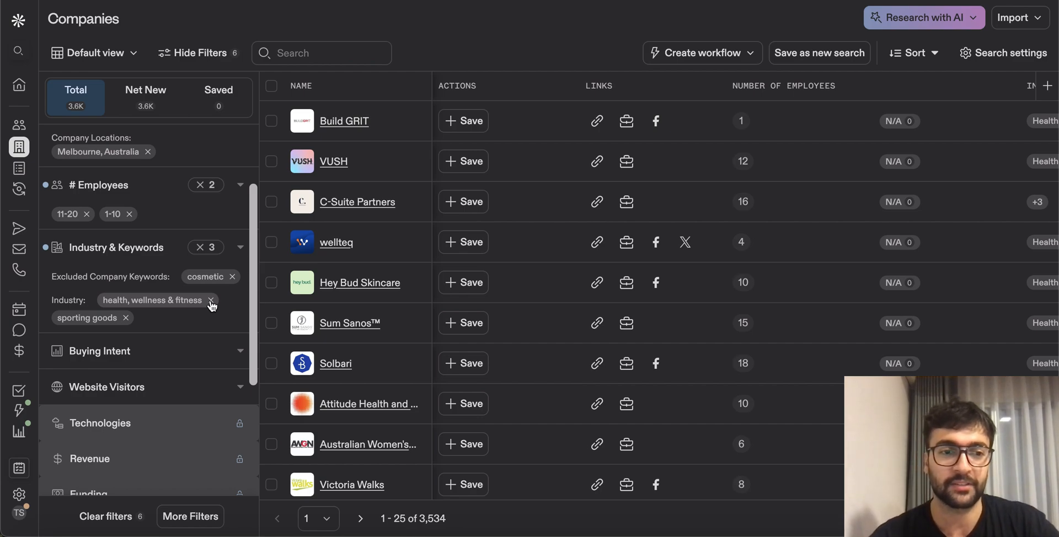
{"action": "left_click", "coordinate": [211, 301]}
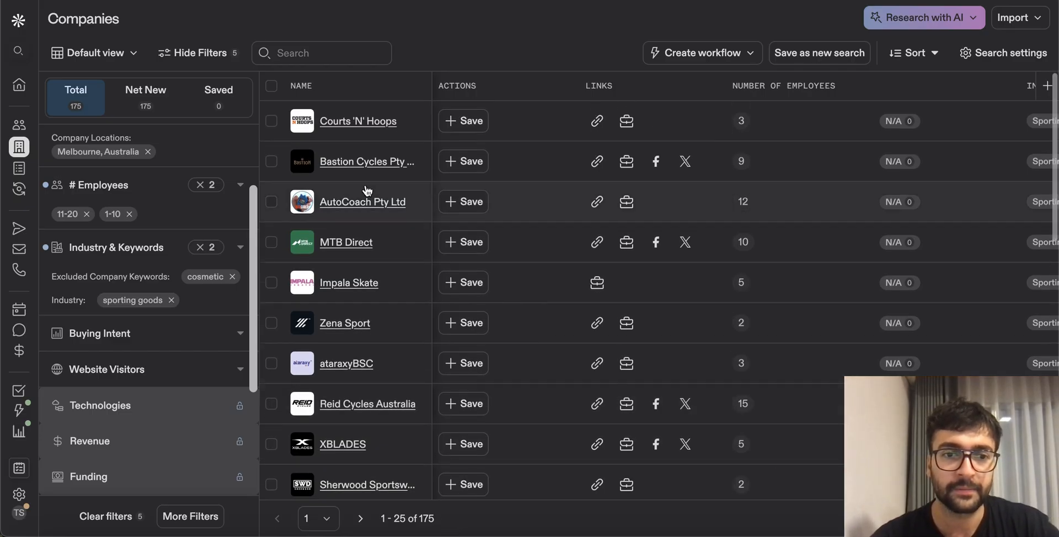
Step: Review the sporting goods companies on the first and second result pages to judge which kinds suit sponsorship
{"action": "scroll", "coordinate": [343, 272], "scroll_direction": "down", "scroll_amount": 2}
{"action": "scroll", "coordinate": [343, 271], "scroll_direction": "down", "scroll_amount": 7}
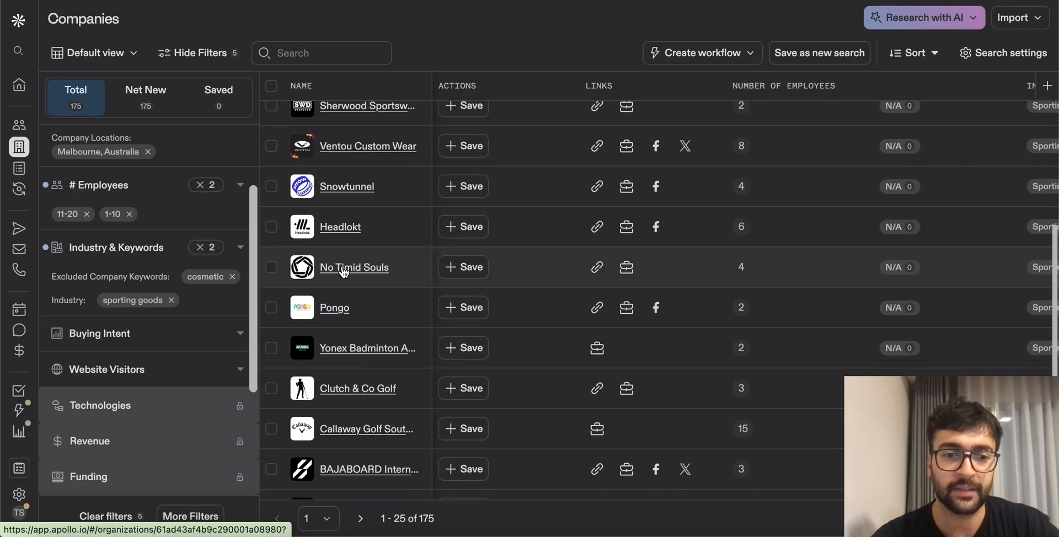
{"action": "scroll", "coordinate": [343, 272], "scroll_direction": "down", "scroll_amount": 2}
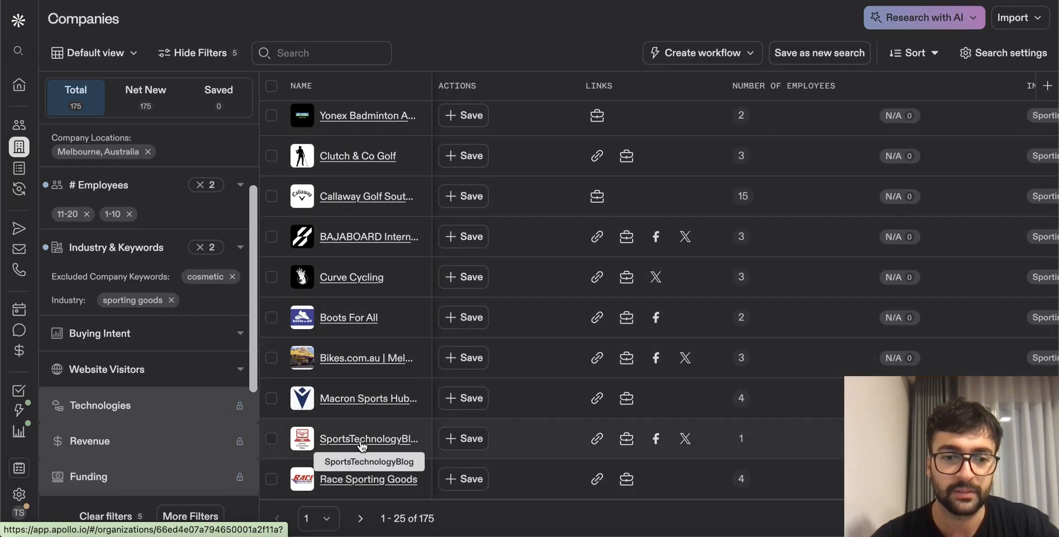
{"action": "scroll", "coordinate": [359, 395], "scroll_direction": "up", "scroll_amount": 3}
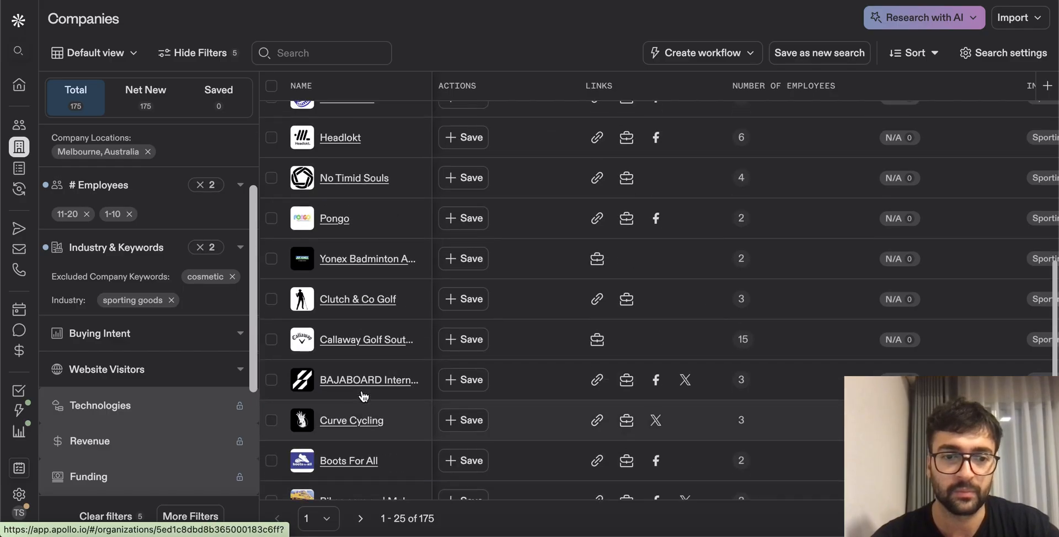
{"action": "scroll", "coordinate": [323, 269], "scroll_direction": "up", "scroll_amount": 4}
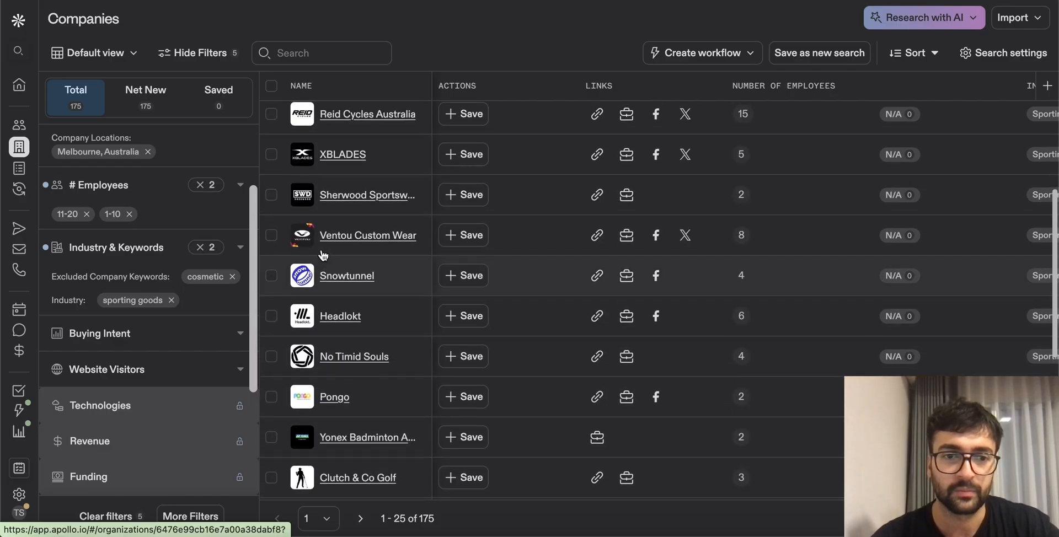
{"action": "scroll", "coordinate": [351, 245], "scroll_direction": "up", "scroll_amount": 2}
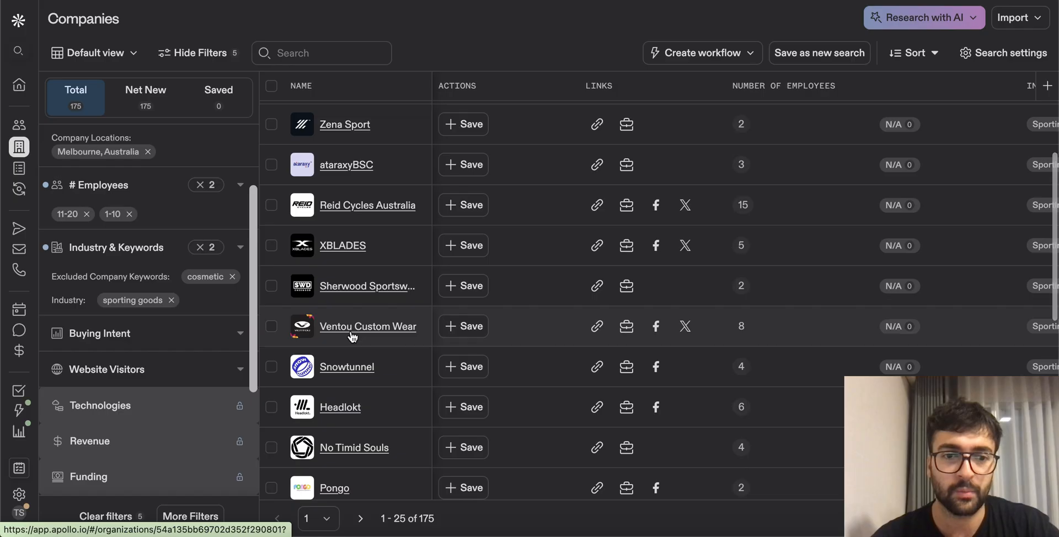
{"action": "scroll", "coordinate": [379, 331], "scroll_direction": "down", "scroll_amount": 9}
{"action": "left_click", "coordinate": [359, 525]}
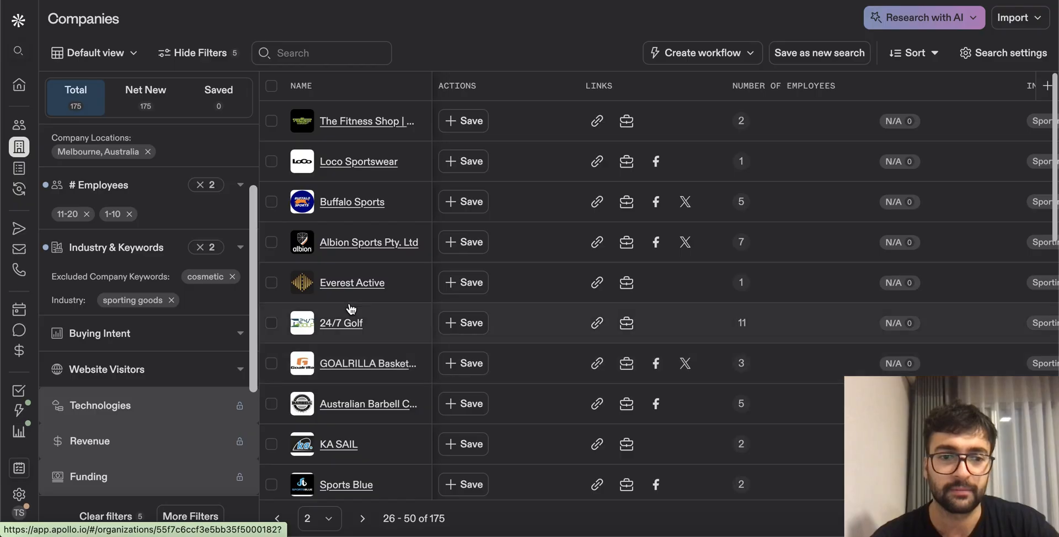
{"action": "scroll", "coordinate": [351, 309], "scroll_direction": "down", "scroll_amount": 5}
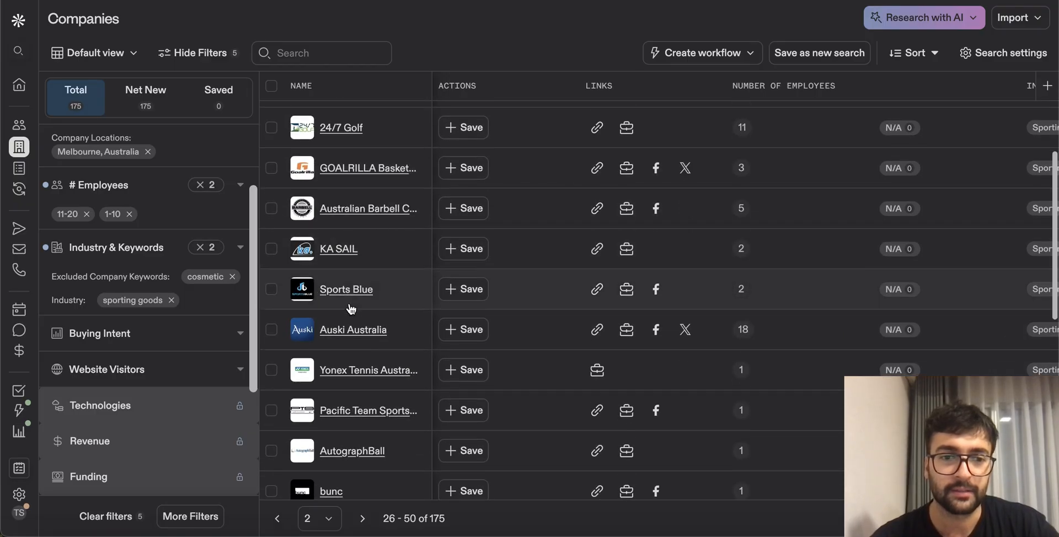
{"action": "scroll", "coordinate": [390, 329], "scroll_direction": "down", "scroll_amount": 3}
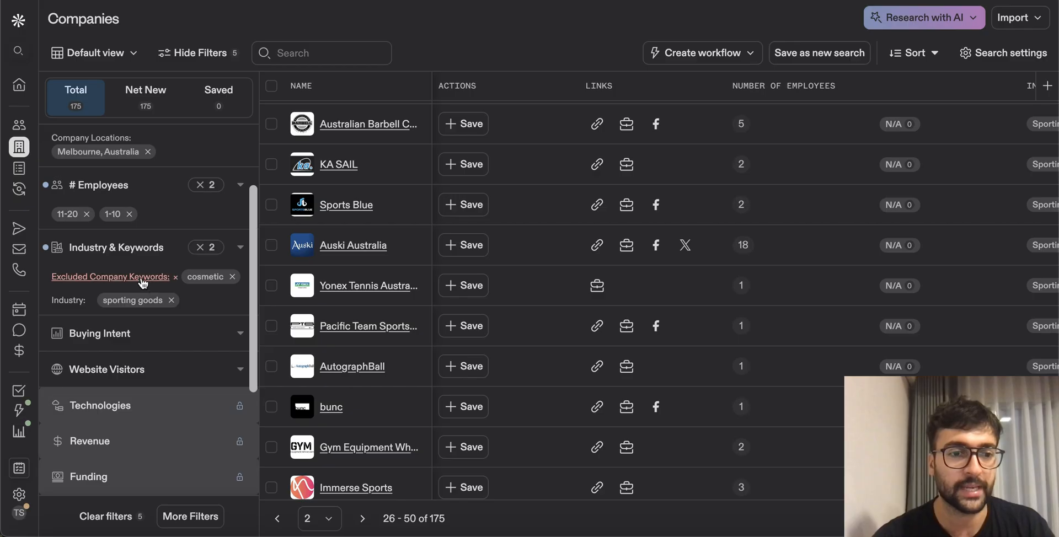
Step: Add "golf" to the excluded company keywords in the industry and keywords filter
{"action": "left_click", "coordinate": [239, 250]}
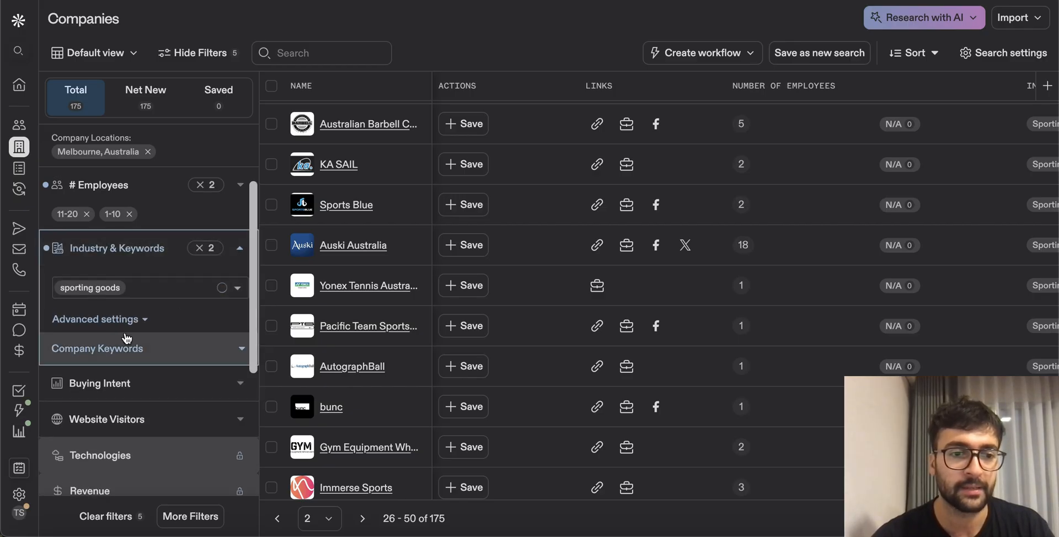
{"action": "left_click", "coordinate": [185, 349]}
{"action": "scroll", "coordinate": [130, 415], "scroll_direction": "down", "scroll_amount": 2}
{"action": "left_click", "coordinate": [156, 449]}
{"action": "type", "text": "golf"}
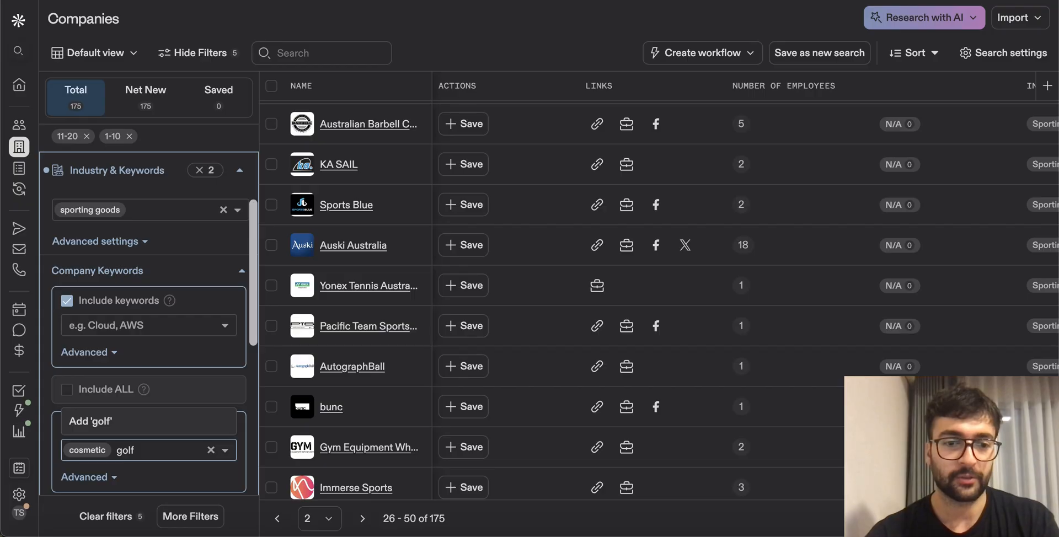
{"action": "key", "text": "Return"}
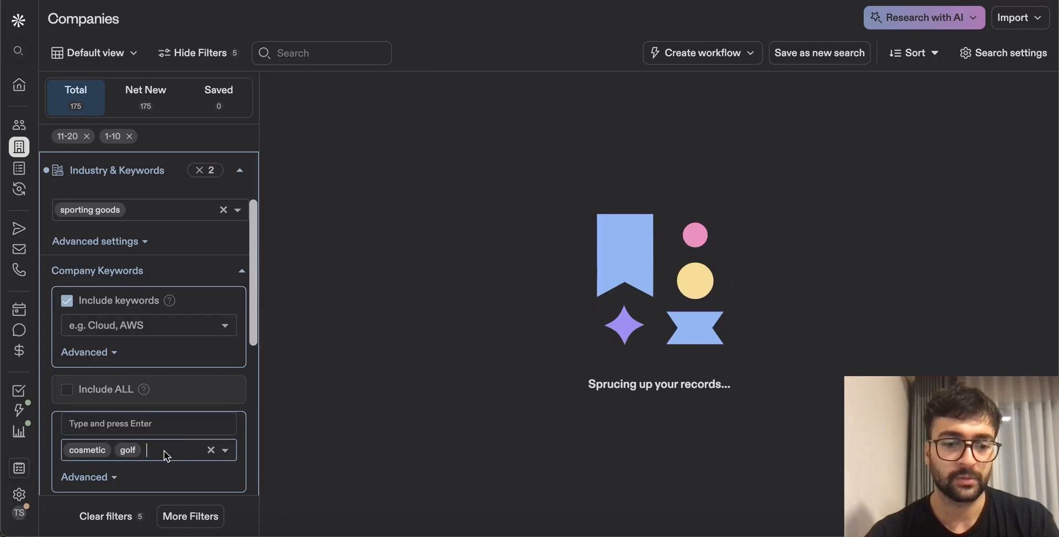
Step: Exclude companies matching the keywords "cycle" and "bike" as well
{"action": "type", "text": "cycle"}
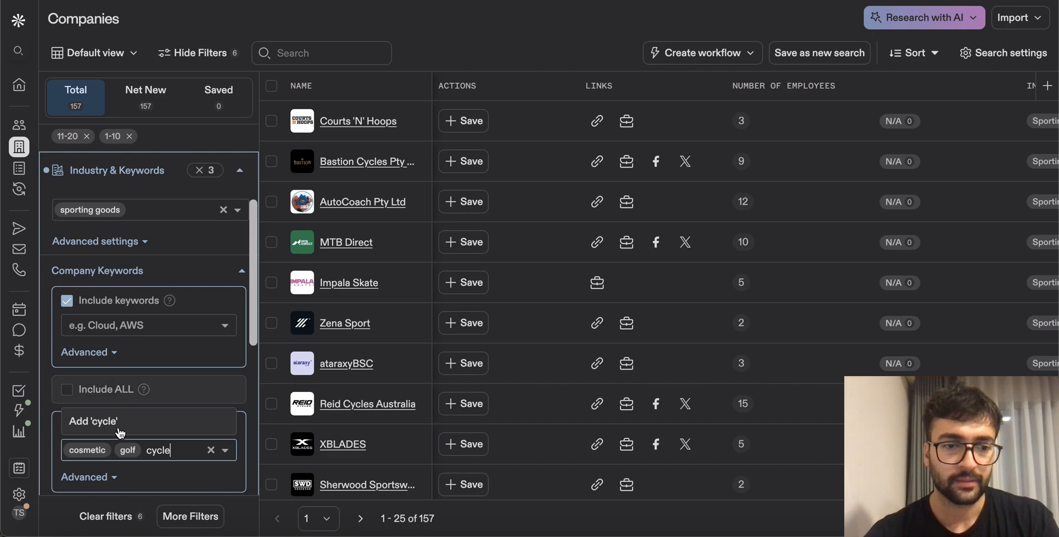
{"action": "key", "text": "Return"}
{"action": "type", "text": "bi"}
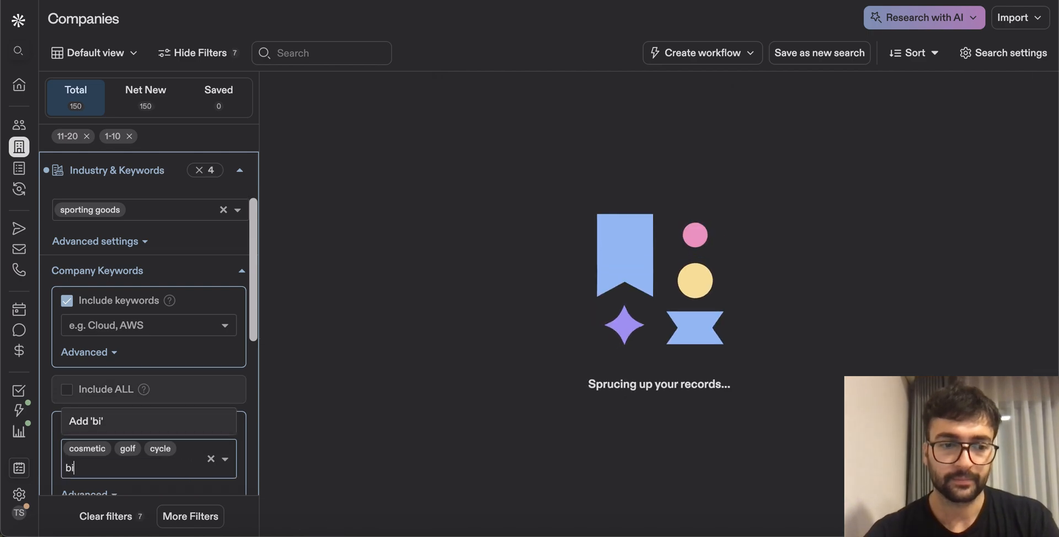
{"action": "type", "text": "ke"}
{"action": "left_click", "coordinate": [134, 423]}
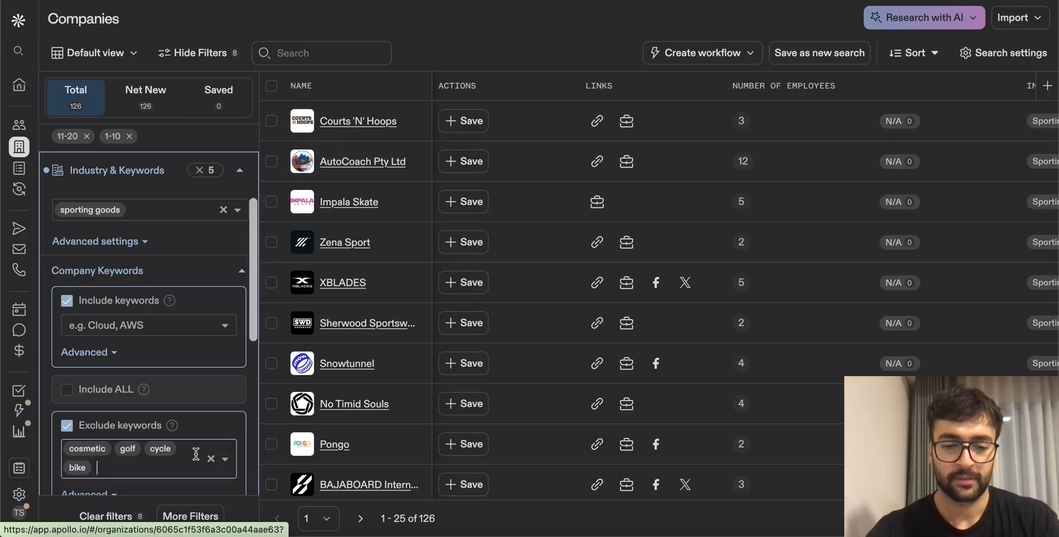
Step: Add "hoops", "snow" and "skate" to the excluded company keywords
{"action": "type", "text": "c"}
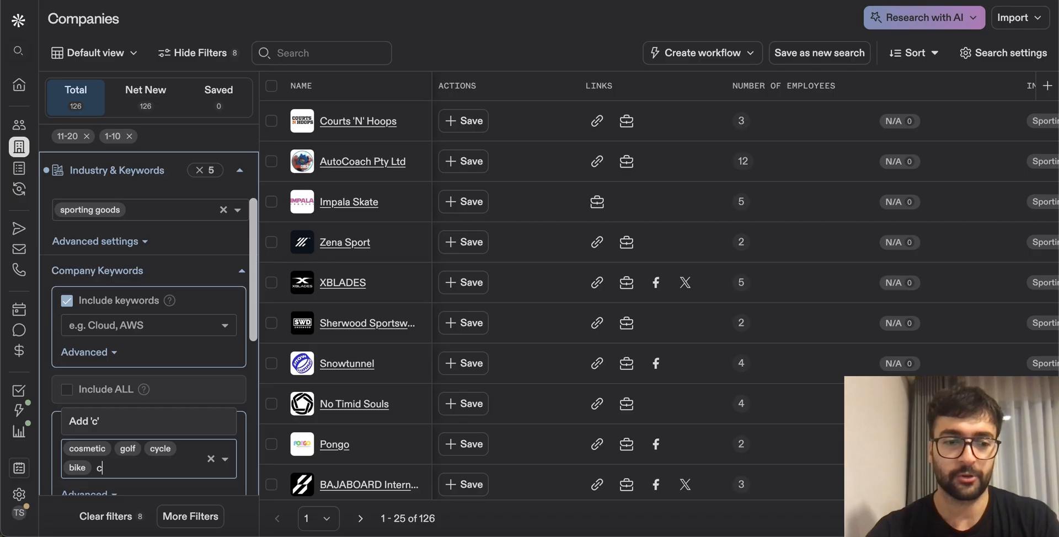
{"action": "key", "text": "BackSpace"}
{"action": "type", "text": "hoops"}
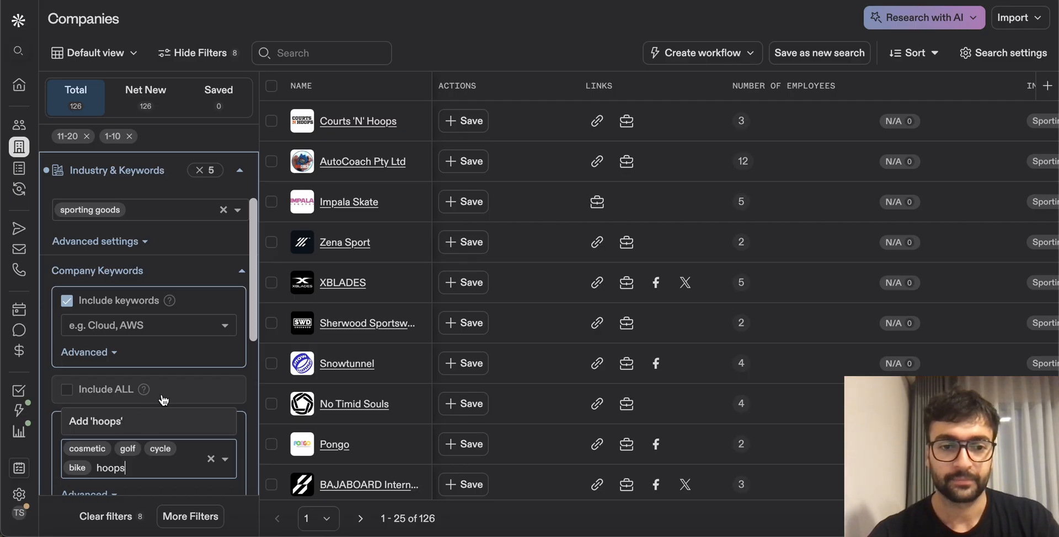
{"action": "key", "text": "Return"}
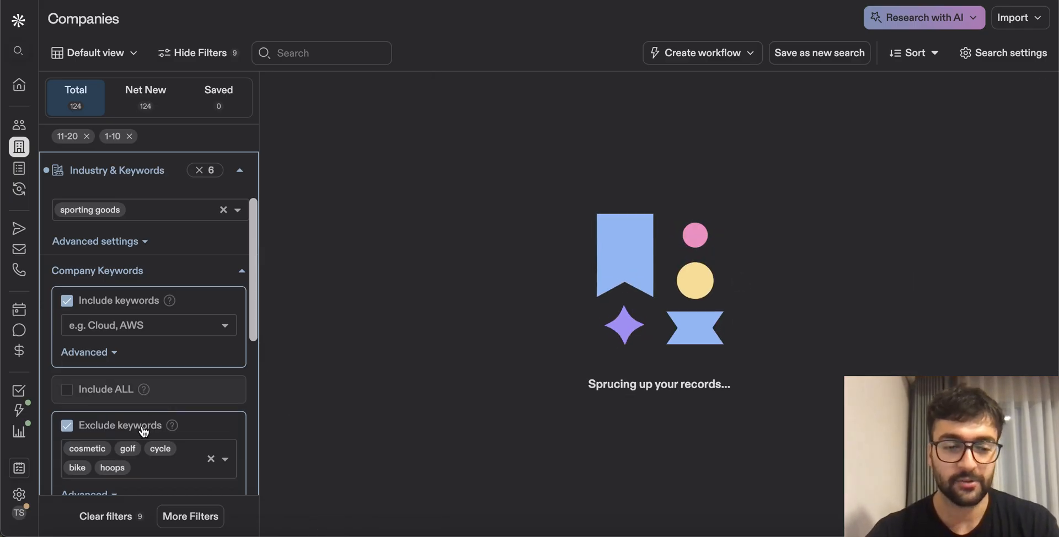
{"action": "type", "text": "snow"}
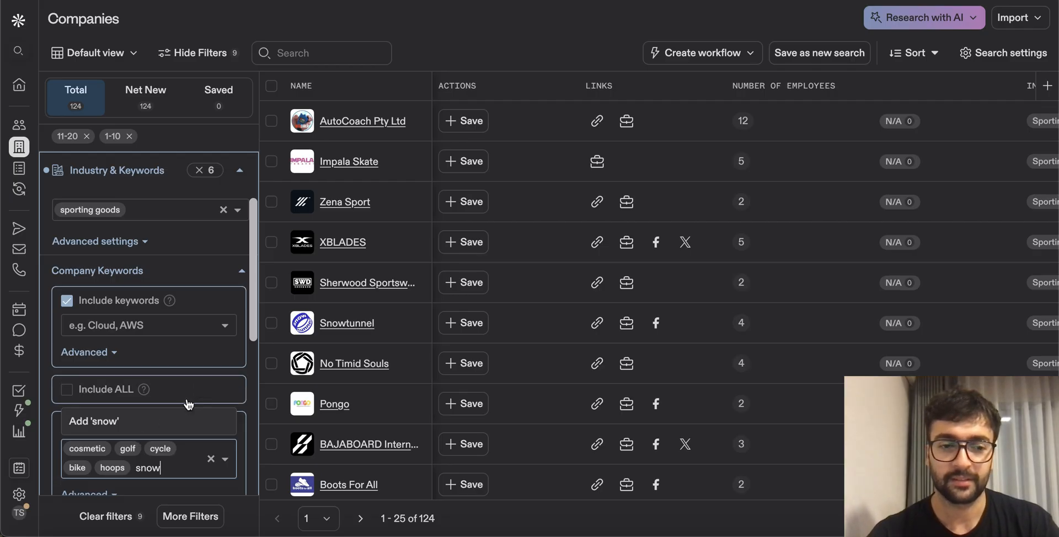
{"action": "left_click", "coordinate": [131, 423]}
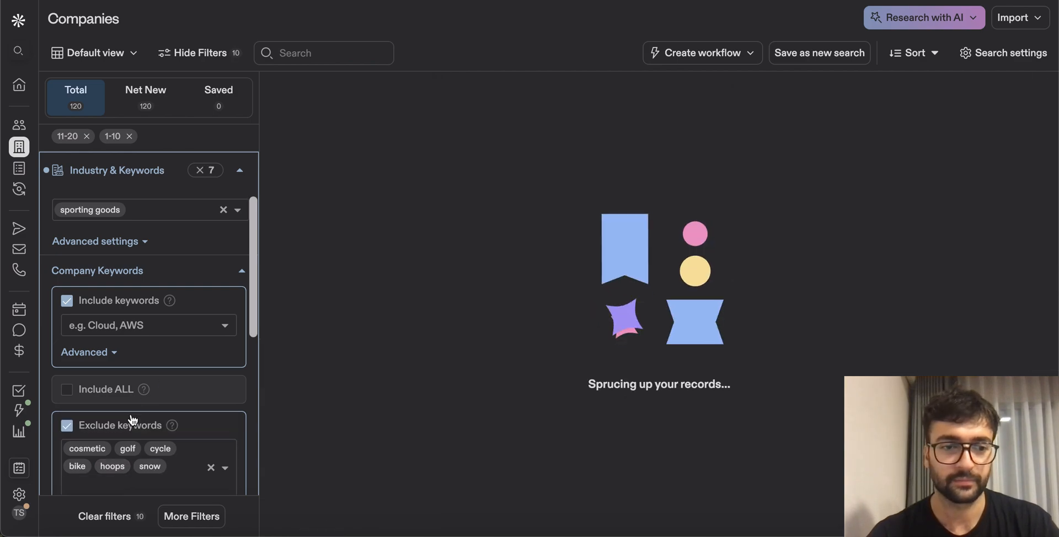
{"action": "scroll", "coordinate": [154, 394], "scroll_direction": "down", "scroll_amount": 1}
{"action": "type", "text": "skate"}
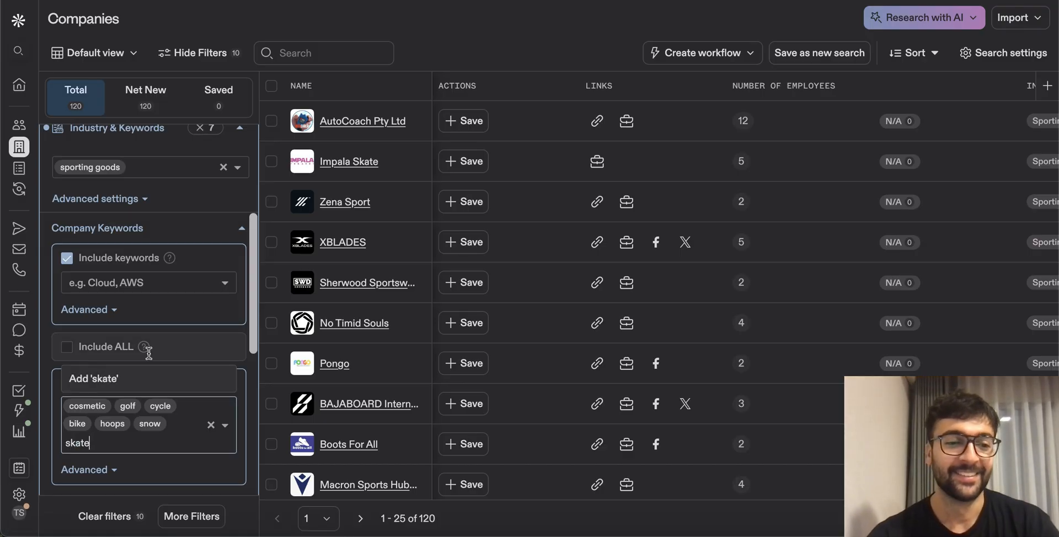
{"action": "left_click", "coordinate": [121, 380]}
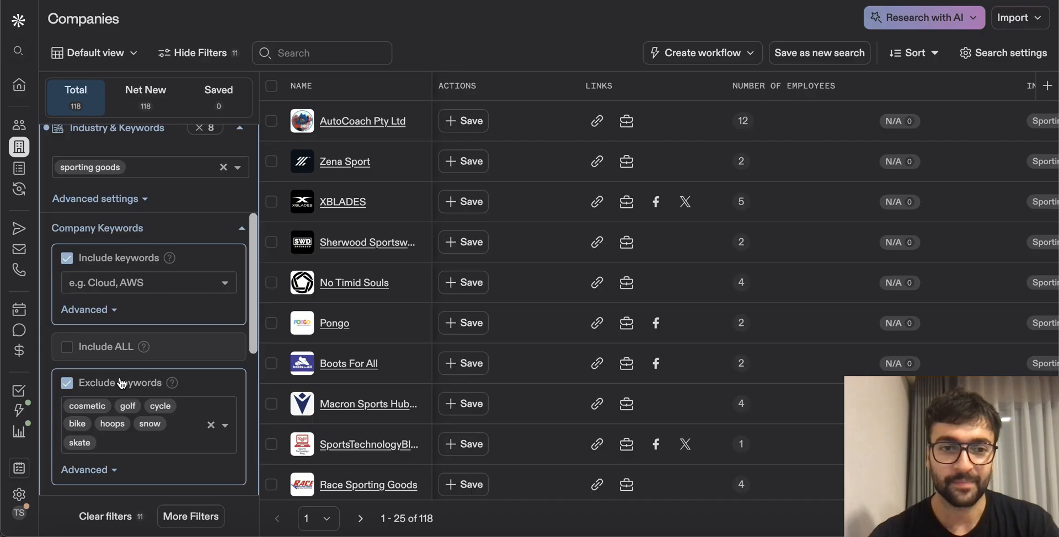
Step: Review the remaining sporting goods companies on the first result page and go on to the second page
{"action": "scroll", "coordinate": [313, 371], "scroll_direction": "down", "scroll_amount": 5}
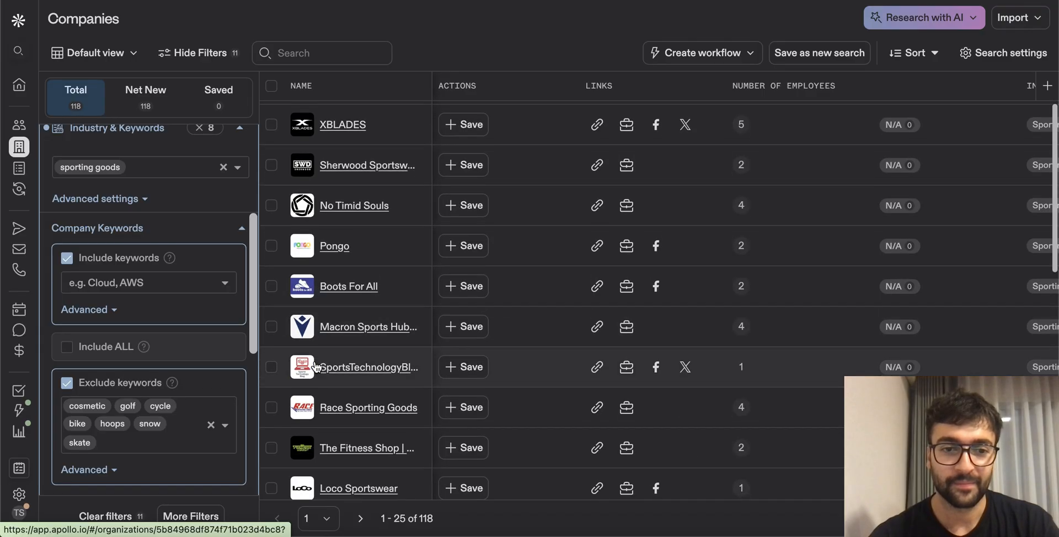
{"action": "scroll", "coordinate": [316, 367], "scroll_direction": "down", "scroll_amount": 4}
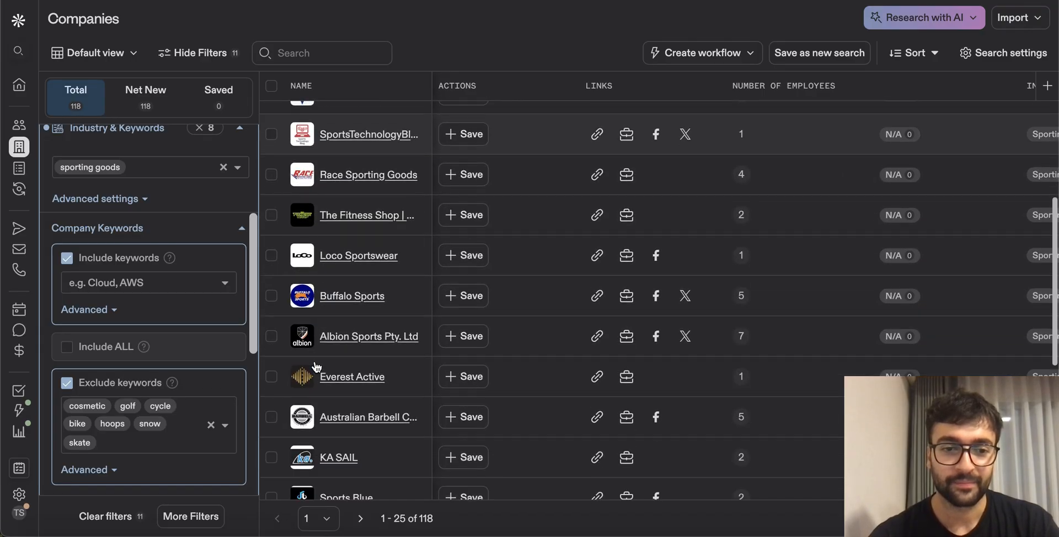
{"action": "scroll", "coordinate": [388, 257], "scroll_direction": "down", "scroll_amount": 4}
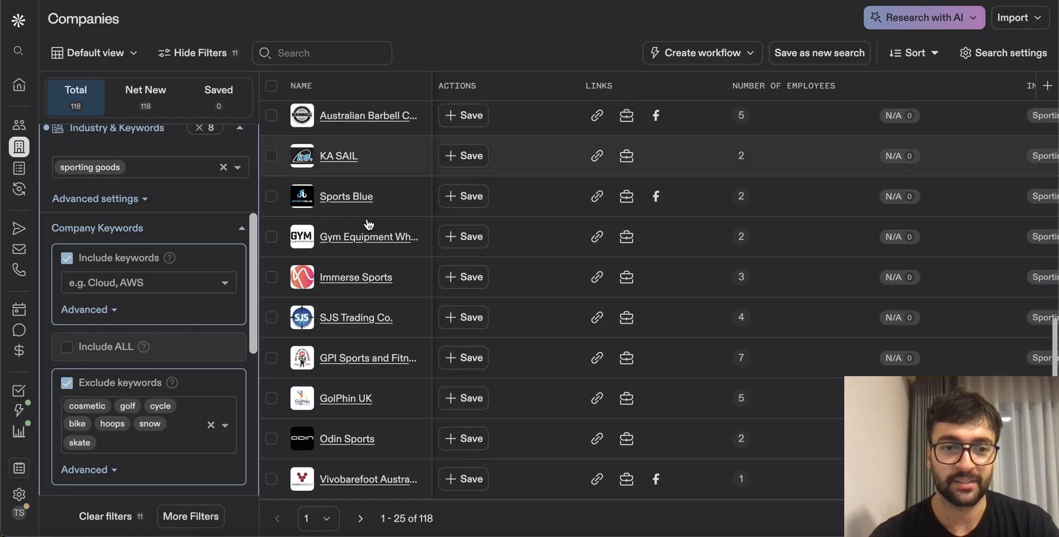
{"action": "scroll", "coordinate": [347, 205], "scroll_direction": "up", "scroll_amount": 2}
{"action": "scroll", "coordinate": [350, 208], "scroll_direction": "up", "scroll_amount": 2}
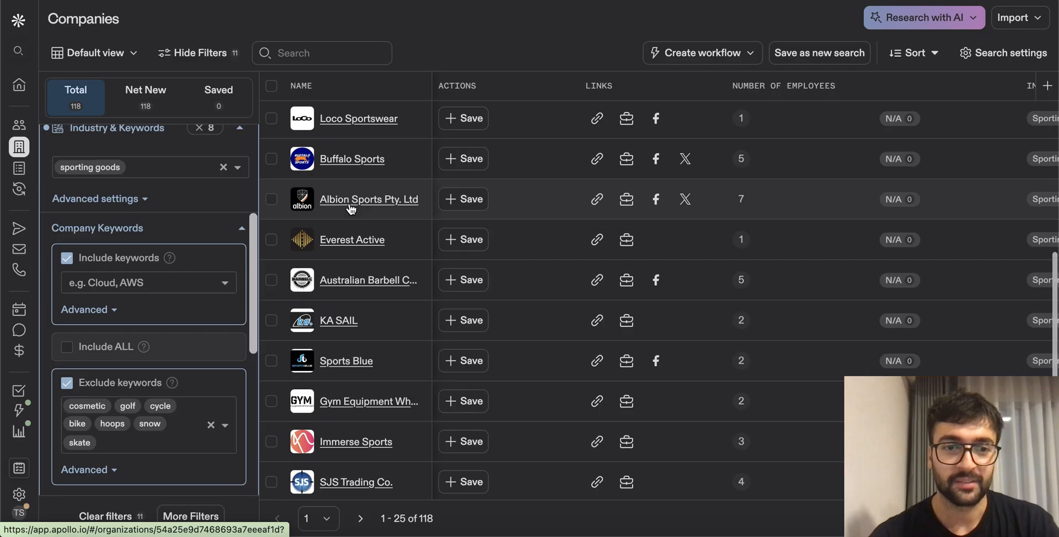
{"action": "scroll", "coordinate": [350, 208], "scroll_direction": "down", "scroll_amount": 4}
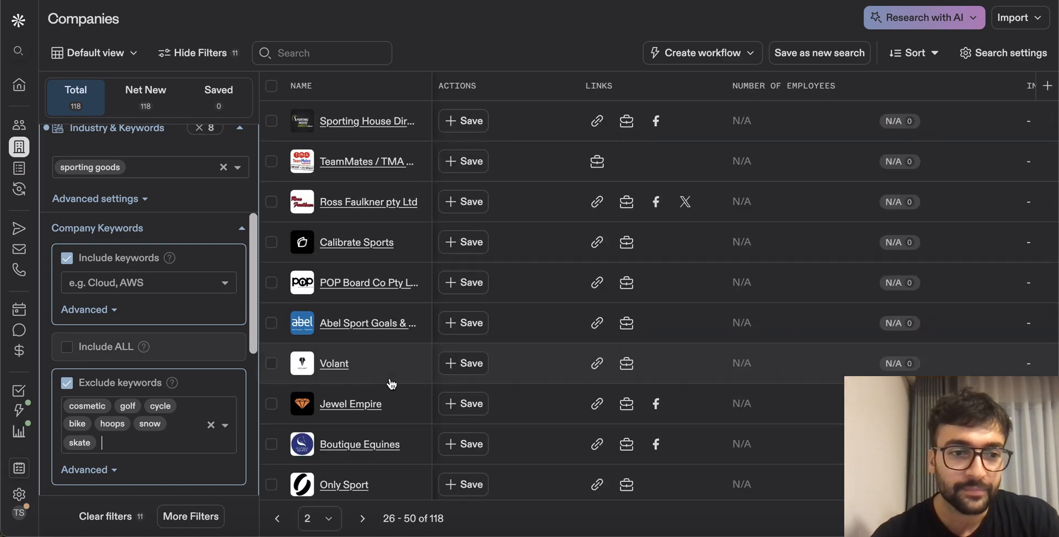
Step: Add mental health care to the industry filter alongside sporting goods
{"action": "scroll", "coordinate": [153, 311], "scroll_direction": "up", "scroll_amount": 2}
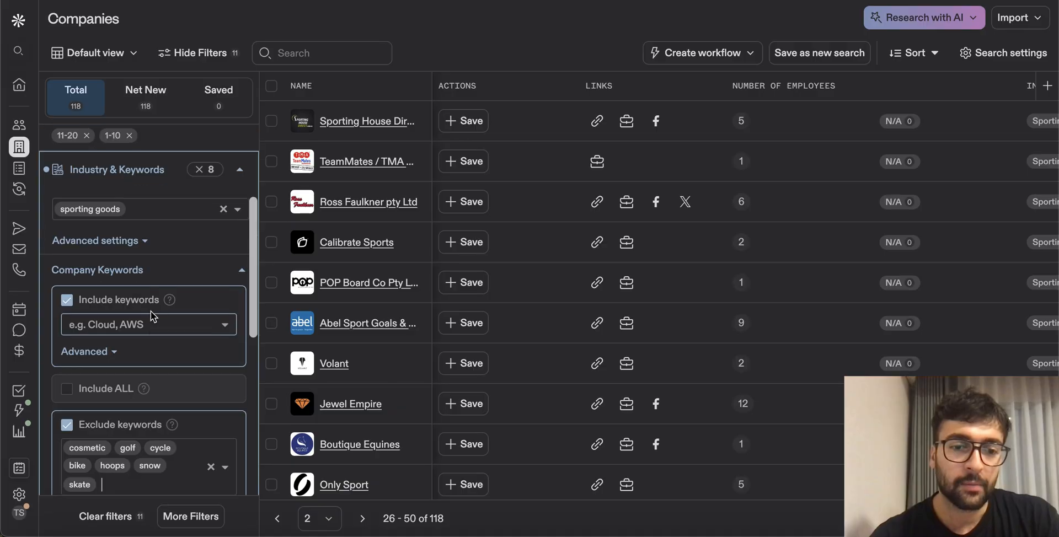
{"action": "left_click", "coordinate": [171, 241]}
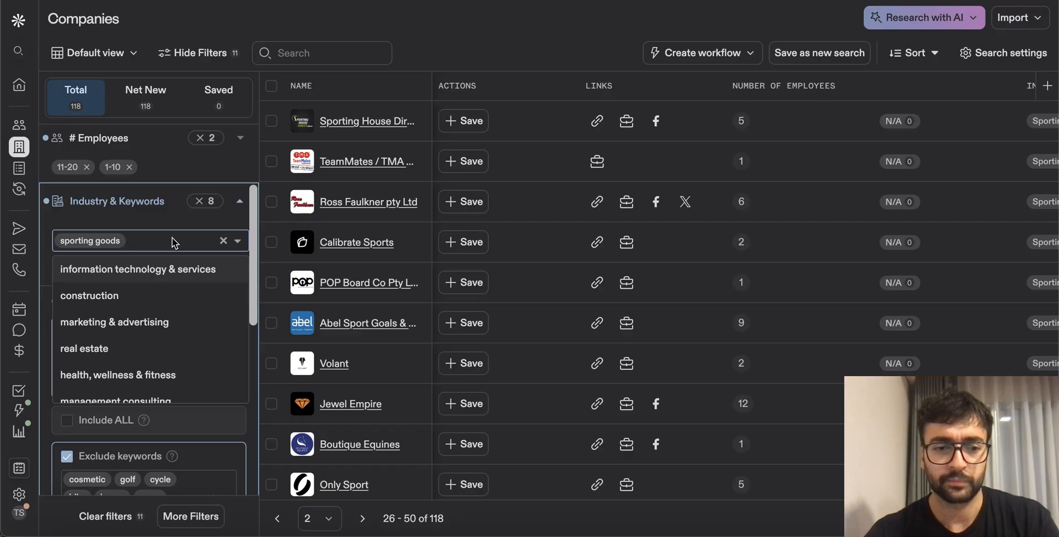
{"action": "type", "text": "men"}
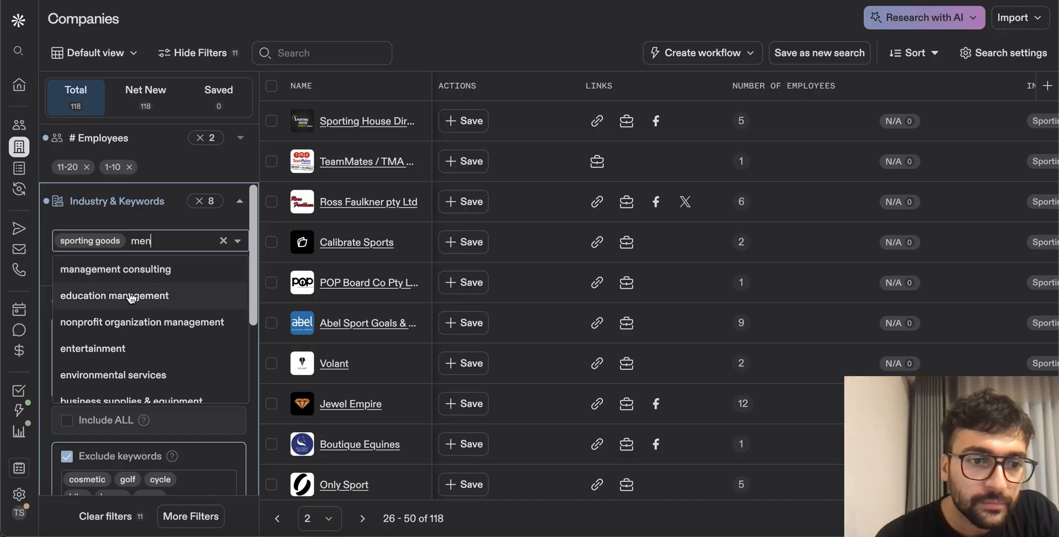
{"action": "type", "text": "tal"}
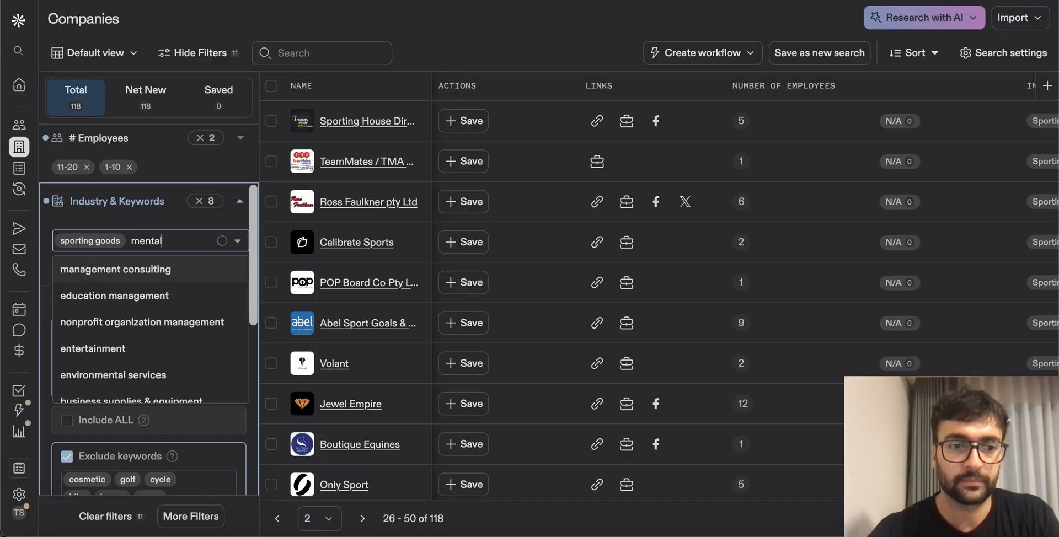
{"action": "type", "text": " heal"}
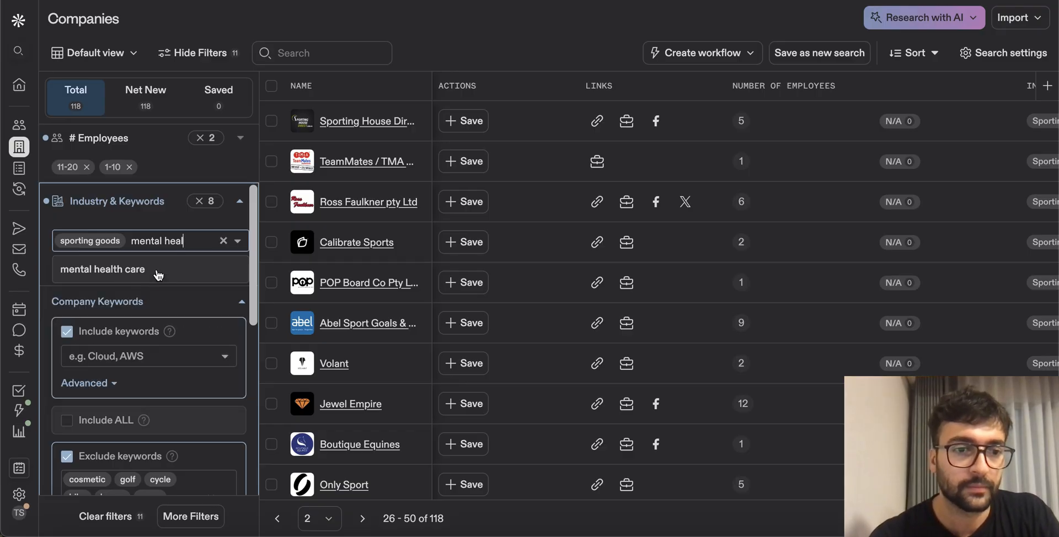
{"action": "key", "text": "Return"}
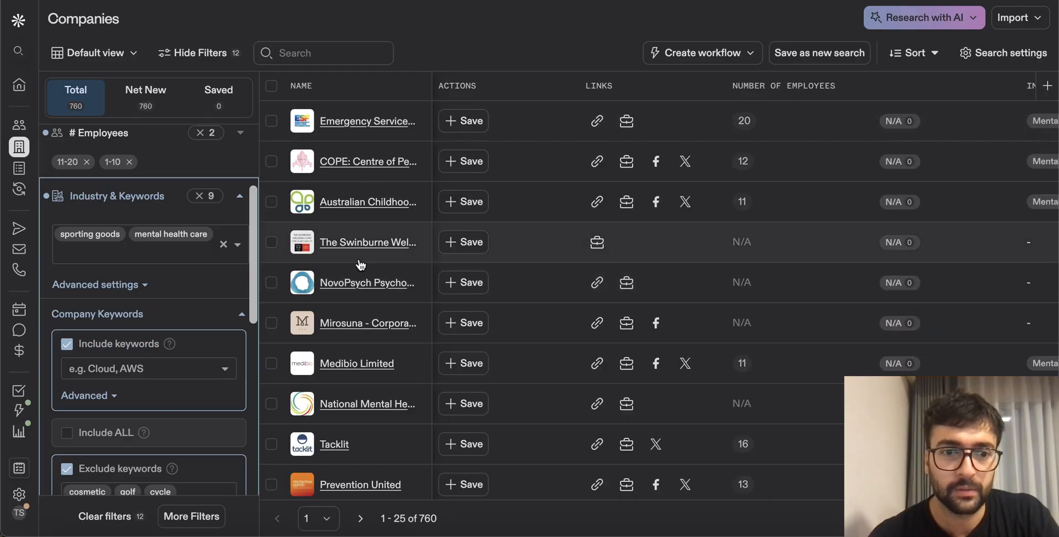
Step: Examine the companies on the first three result pages of the widened industry filter for suitable mental health sponsors
{"action": "scroll", "coordinate": [359, 265], "scroll_direction": "down", "scroll_amount": 3}
{"action": "scroll", "coordinate": [360, 264], "scroll_direction": "down", "scroll_amount": 7}
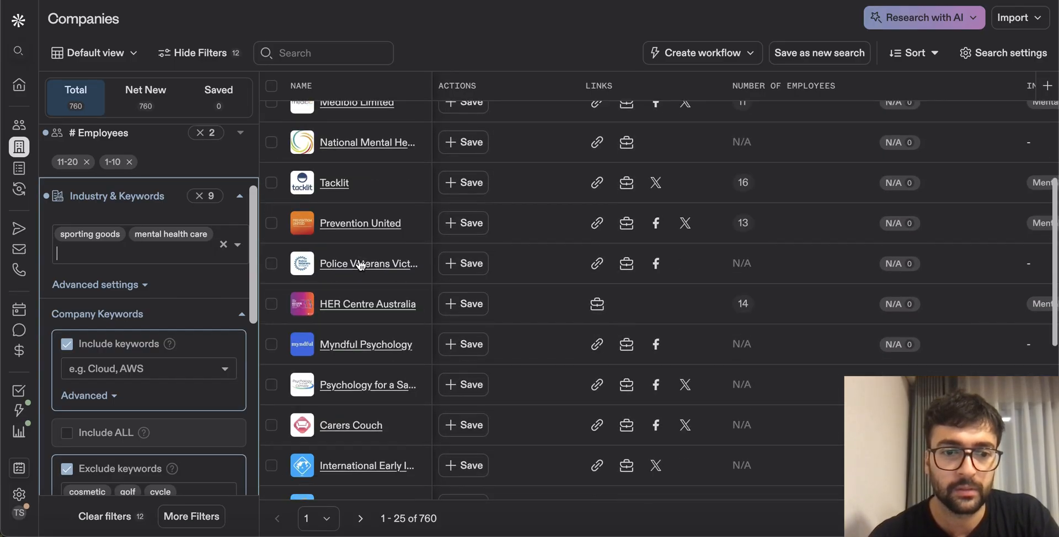
{"action": "scroll", "coordinate": [360, 265], "scroll_direction": "down", "scroll_amount": 5}
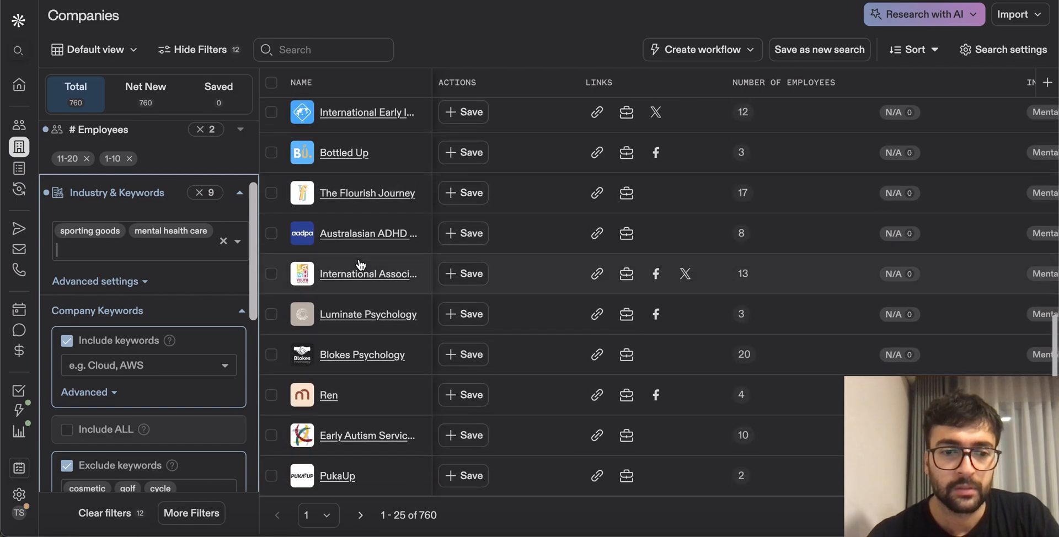
{"action": "left_click", "coordinate": [359, 522]}
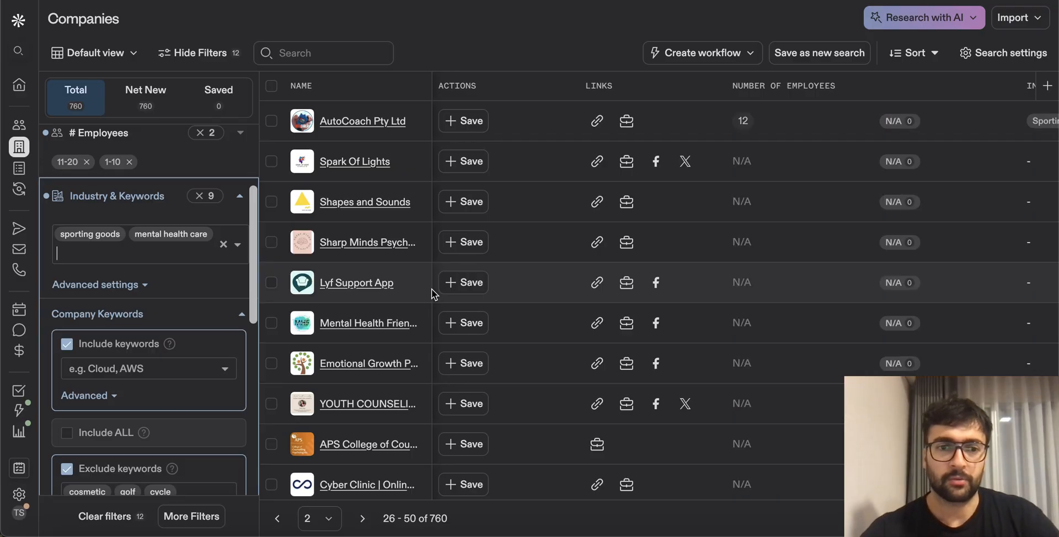
{"action": "scroll", "coordinate": [371, 209], "scroll_direction": "down", "scroll_amount": 3}
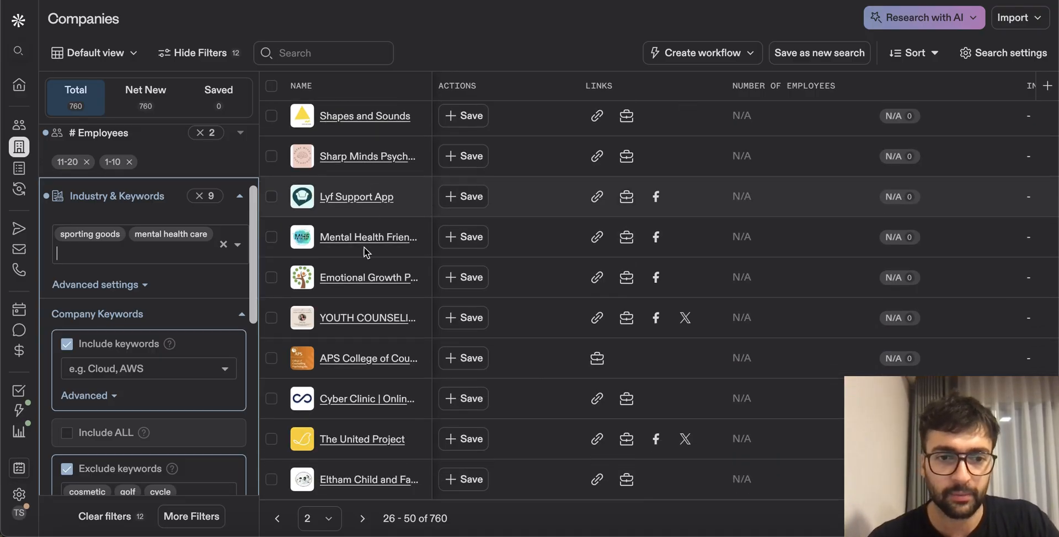
{"action": "scroll", "coordinate": [375, 299], "scroll_direction": "down", "scroll_amount": 5}
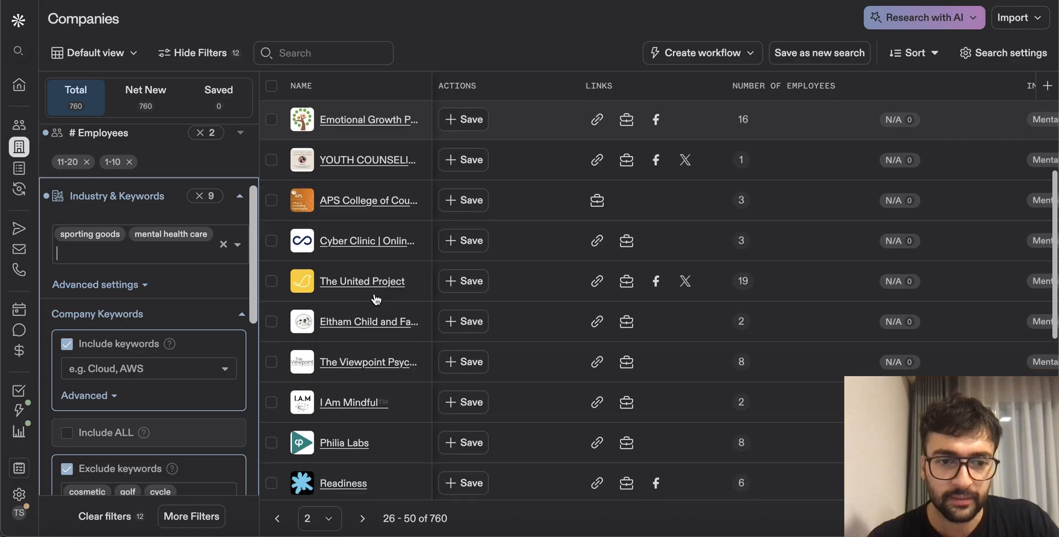
{"action": "scroll", "coordinate": [375, 299], "scroll_direction": "down", "scroll_amount": 6}
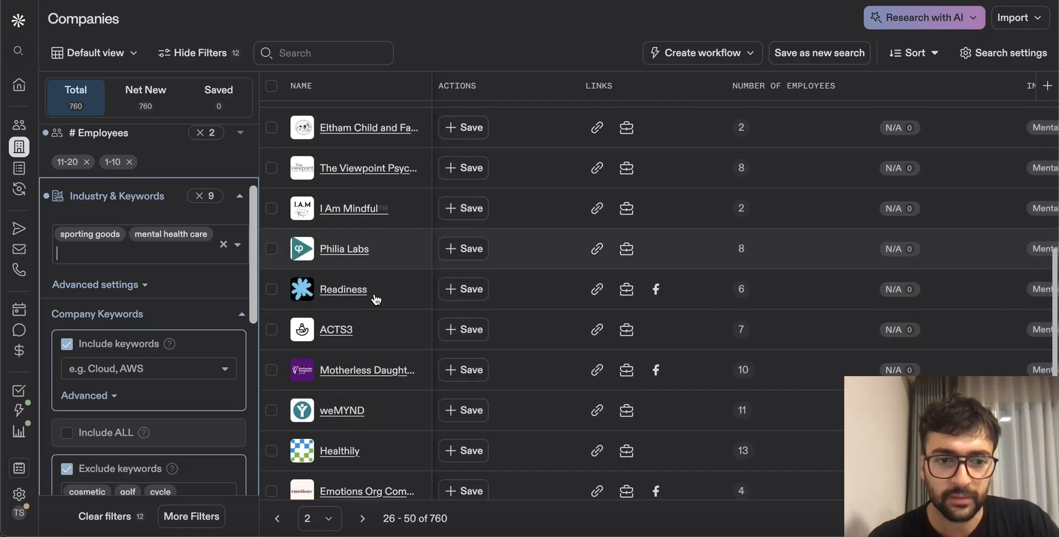
{"action": "scroll", "coordinate": [379, 315], "scroll_direction": "down", "scroll_amount": 1}
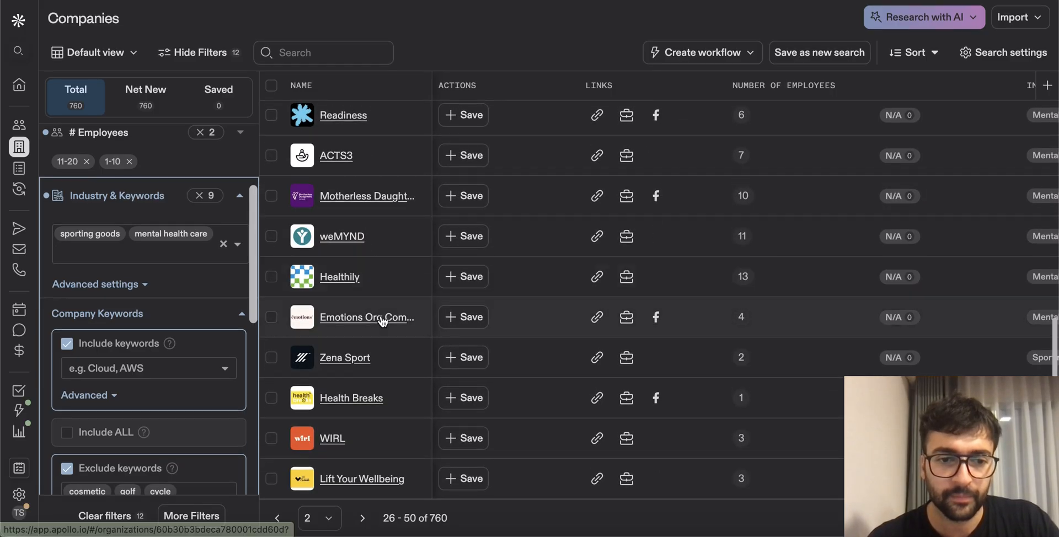
{"action": "scroll", "coordinate": [372, 422], "scroll_direction": "up", "scroll_amount": 12}
{"action": "scroll", "coordinate": [381, 489], "scroll_direction": "down", "scroll_amount": 12}
{"action": "scroll", "coordinate": [439, 372], "scroll_direction": "up", "scroll_amount": 10}
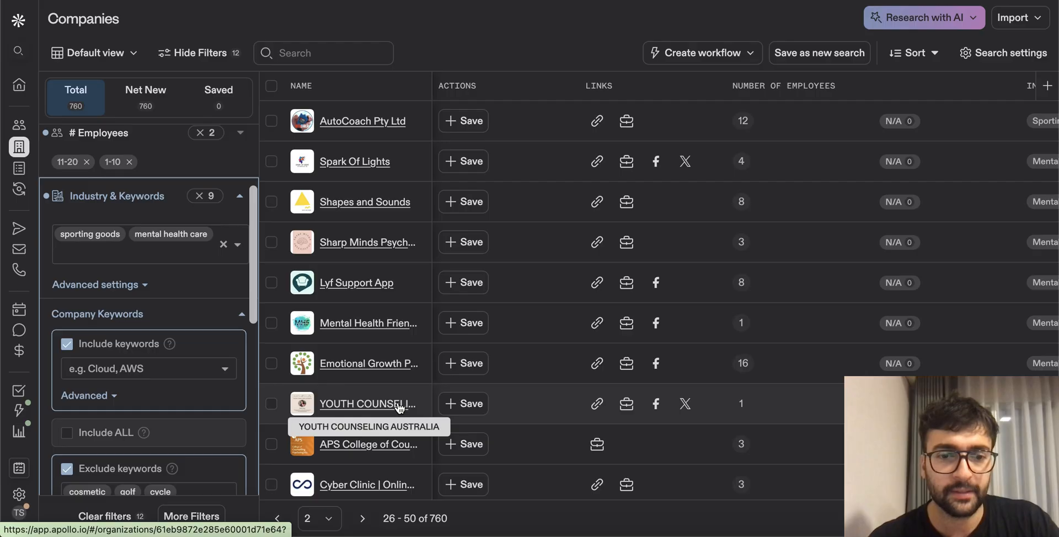
{"action": "left_click", "coordinate": [362, 520]}
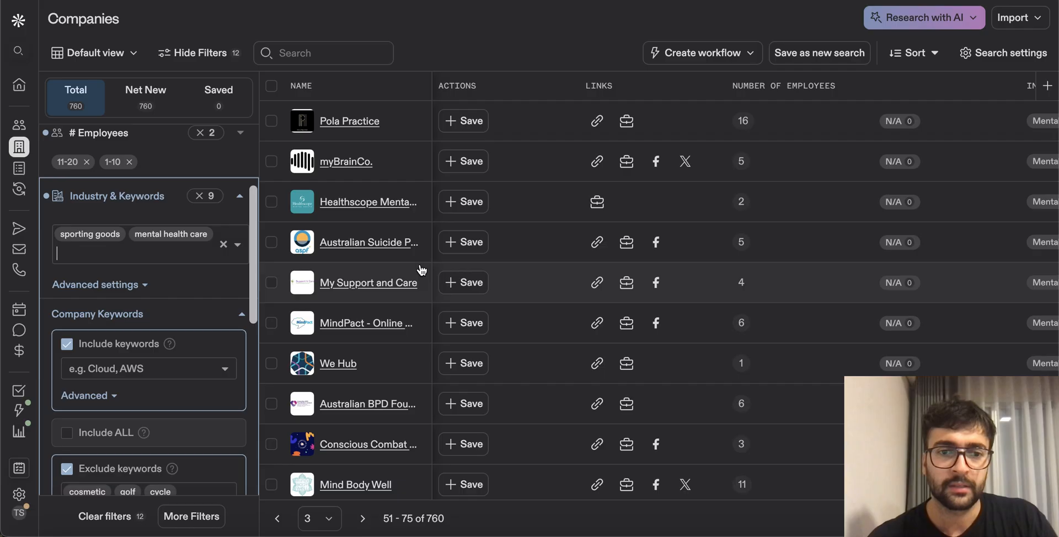
{"action": "scroll", "coordinate": [375, 289], "scroll_direction": "down", "scroll_amount": 3}
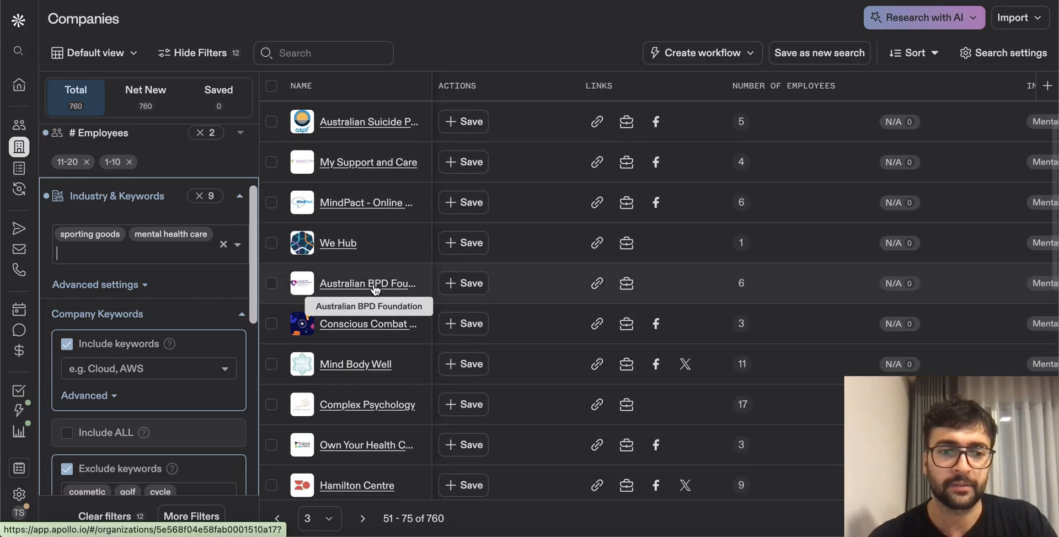
{"action": "scroll", "coordinate": [390, 243], "scroll_direction": "up", "scroll_amount": 2}
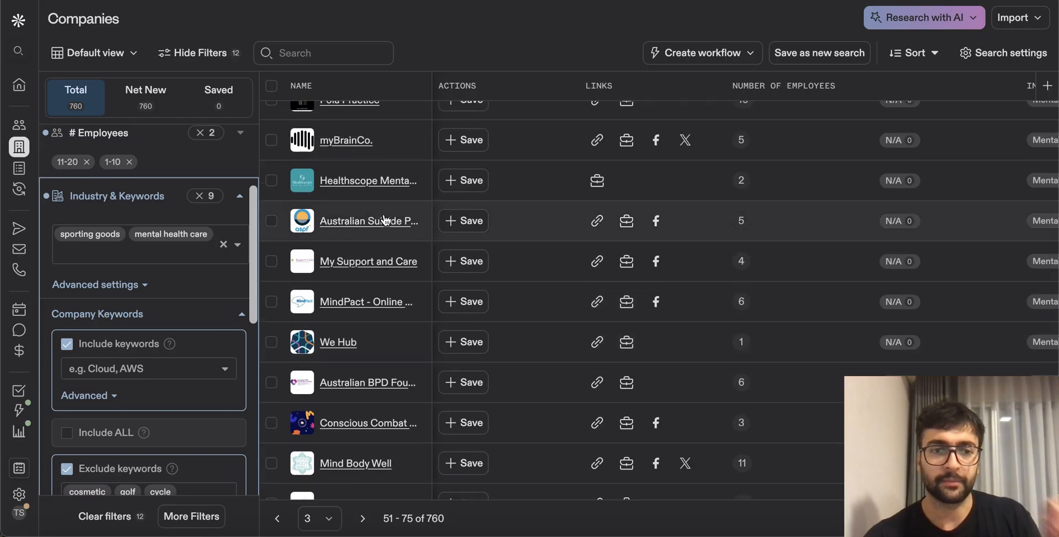
Step: Examine the companies on the third result page for organisations that are unsuitable as sponsors
{"action": "scroll", "coordinate": [395, 199], "scroll_direction": "up", "scroll_amount": 1}
{"action": "scroll", "coordinate": [397, 190], "scroll_direction": "down", "scroll_amount": 5}
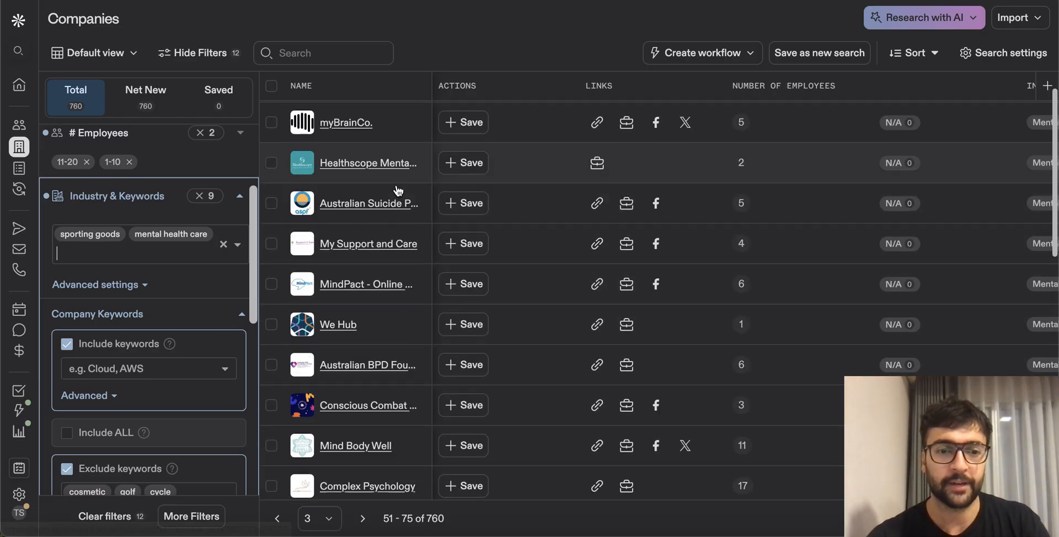
{"action": "scroll", "coordinate": [397, 190], "scroll_direction": "down", "scroll_amount": 5}
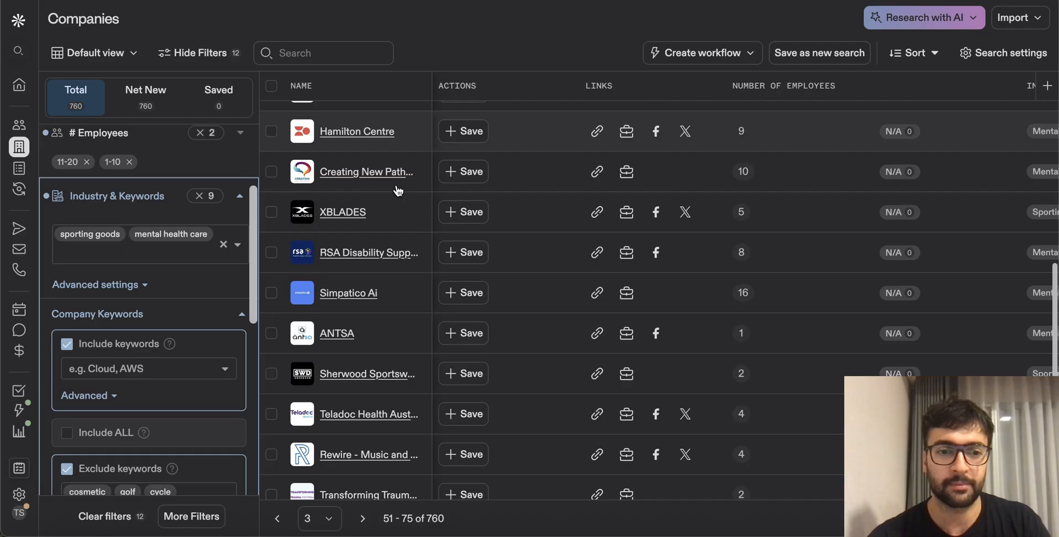
{"action": "scroll", "coordinate": [397, 190], "scroll_direction": "down", "scroll_amount": 1}
{"action": "scroll", "coordinate": [397, 190], "scroll_direction": "up", "scroll_amount": 10}
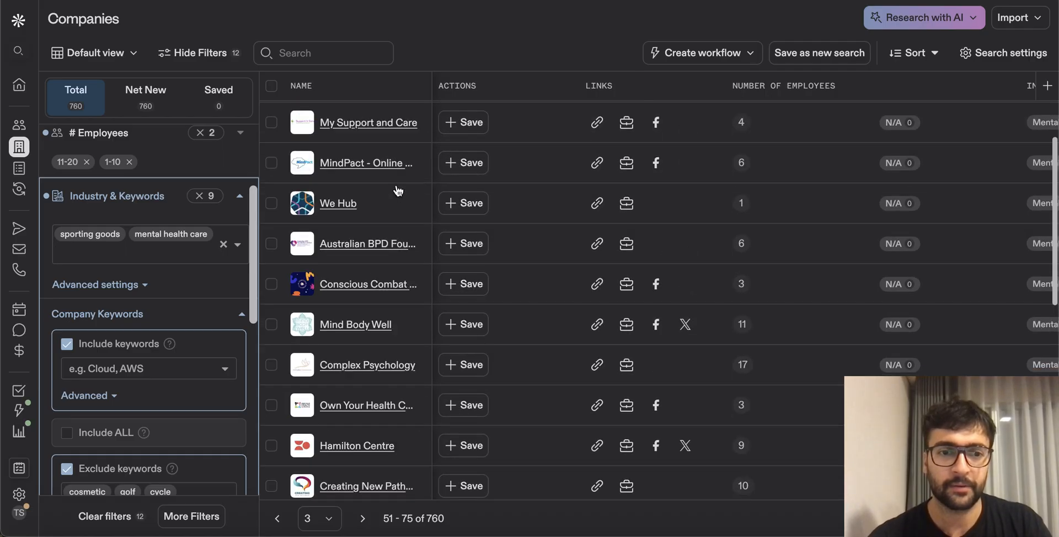
{"action": "scroll", "coordinate": [401, 375], "scroll_direction": "down", "scroll_amount": 8}
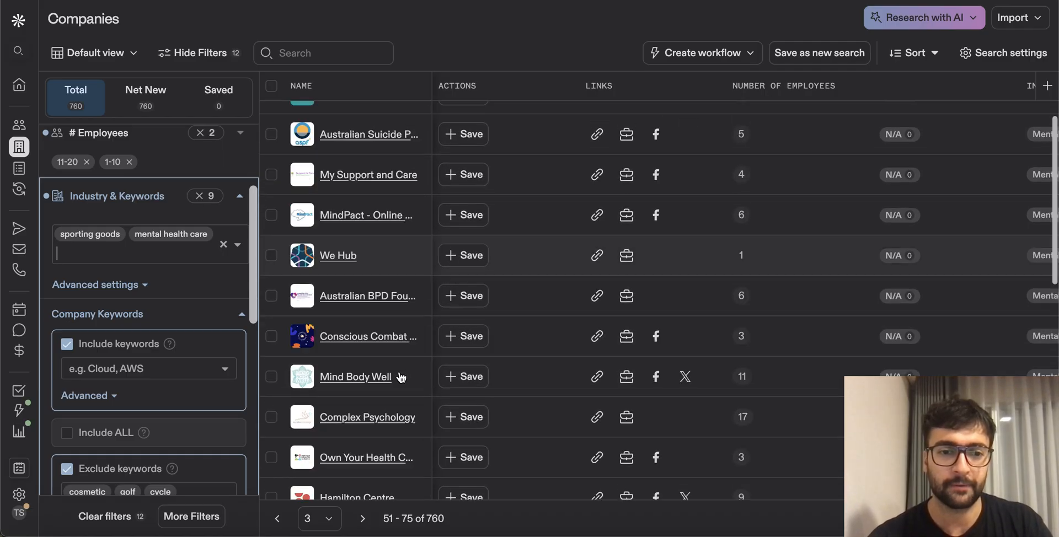
{"action": "scroll", "coordinate": [401, 375], "scroll_direction": "down", "scroll_amount": 5}
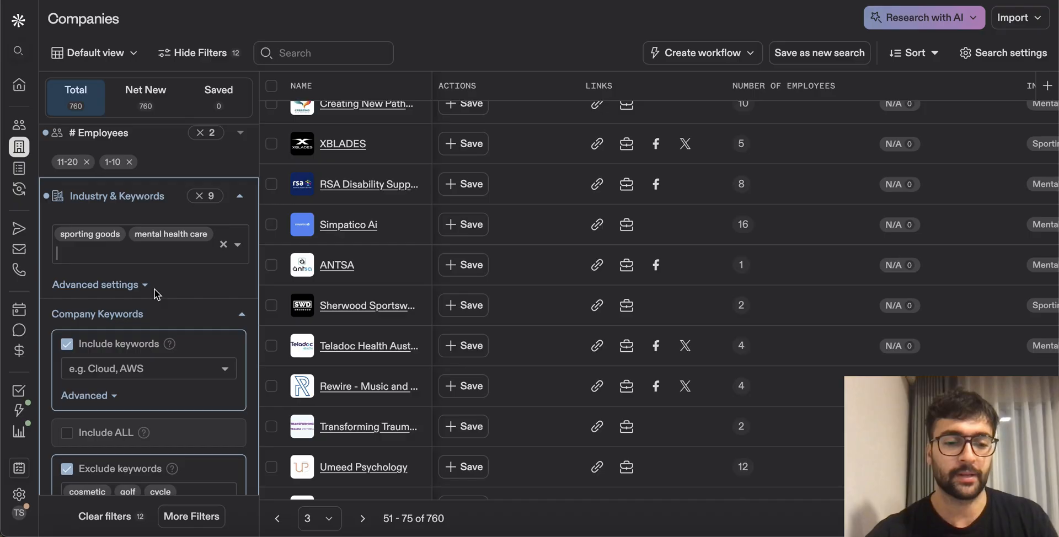
{"action": "type", "text": "suicide"}
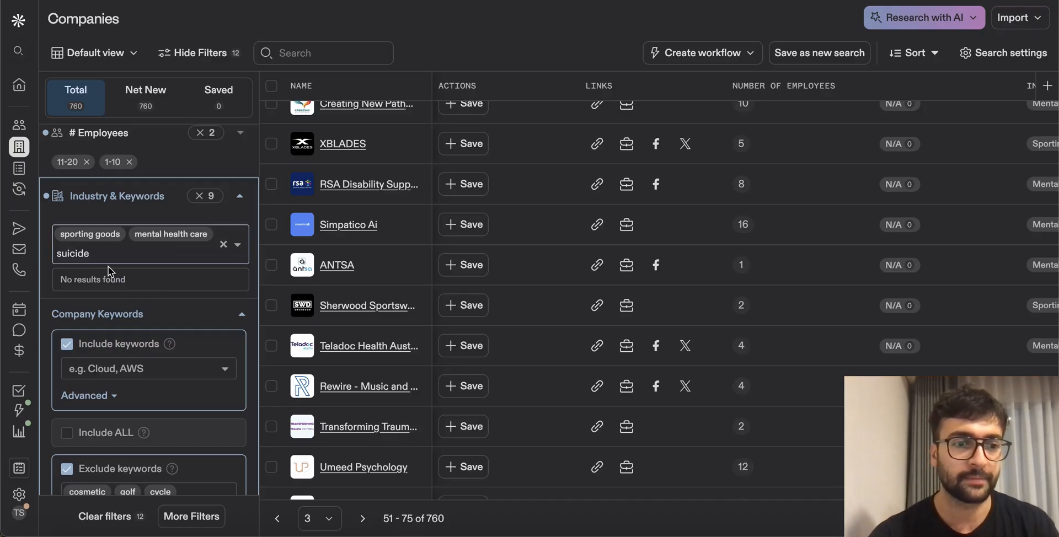
{"action": "key", "text": "BackSpace"}
{"action": "key", "text": "BackSpace"}
{"action": "key", "text": "BackSpace"}
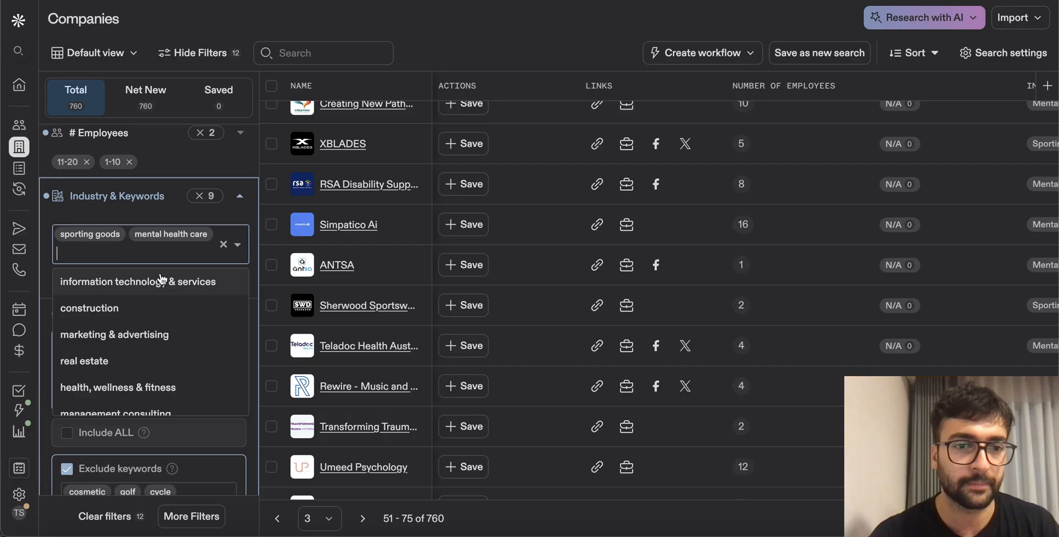
{"action": "left_click", "coordinate": [244, 166]}
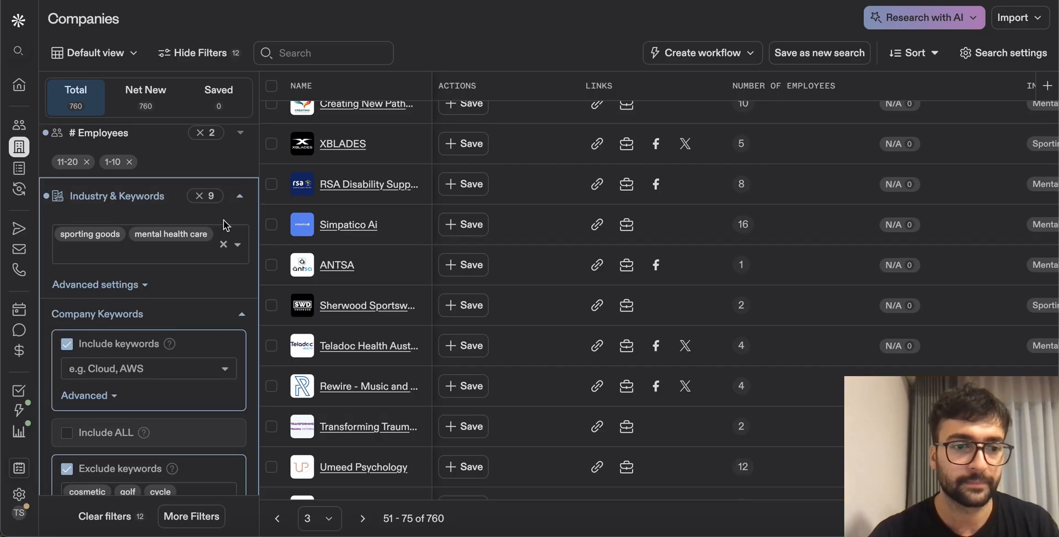
Step: Add "suicide" to the excluded company keywords
{"action": "scroll", "coordinate": [152, 362], "scroll_direction": "down", "scroll_amount": 3}
{"action": "left_click", "coordinate": [150, 445]}
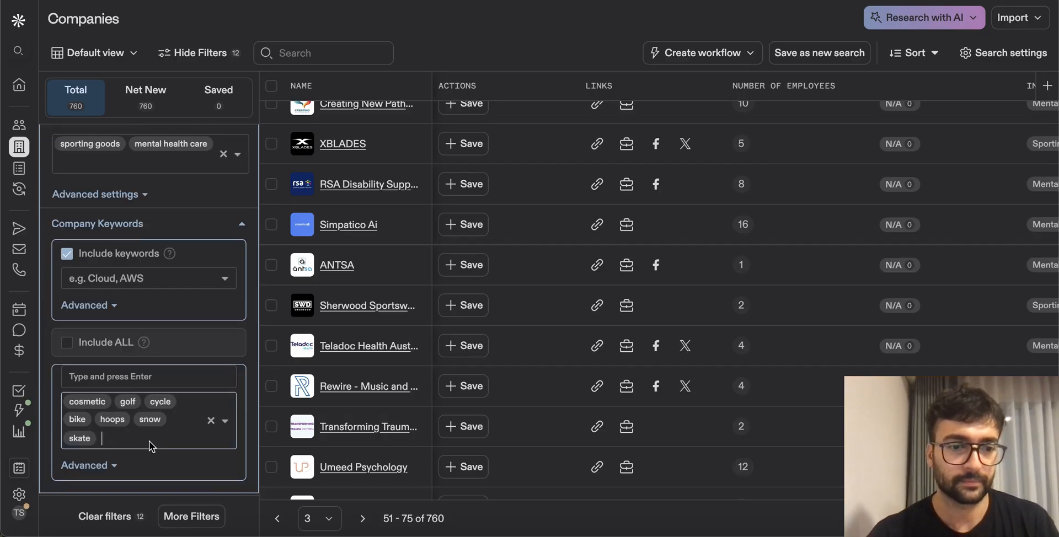
{"action": "type", "text": "suicide"}
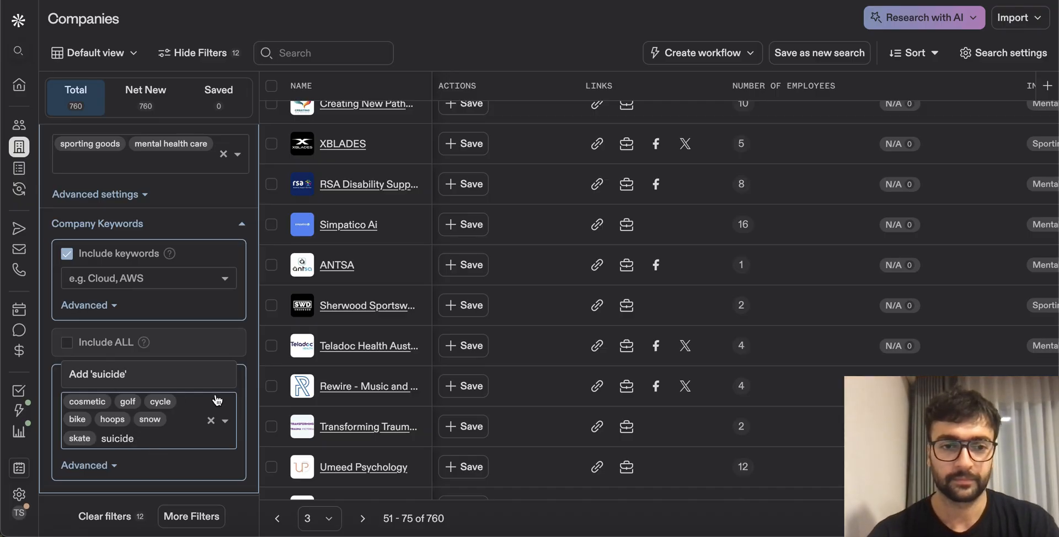
{"action": "key", "text": "Return"}
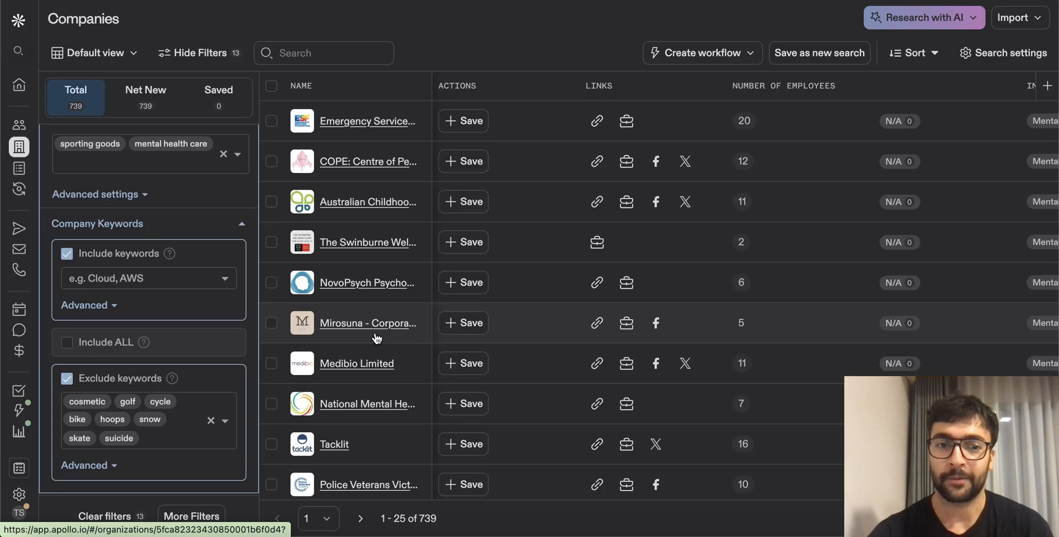
Step: Examine the companies on the first two result pages for further kinds of organisations to exclude
{"action": "scroll", "coordinate": [354, 172], "scroll_direction": "down", "scroll_amount": 1}
{"action": "scroll", "coordinate": [355, 173], "scroll_direction": "up", "scroll_amount": 1}
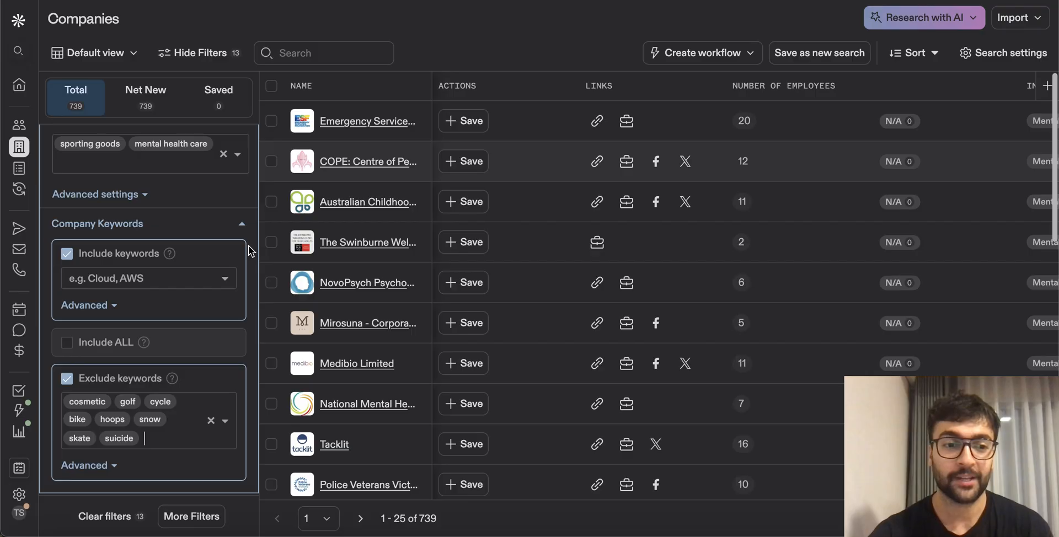
{"action": "scroll", "coordinate": [301, 241], "scroll_direction": "down", "scroll_amount": 6}
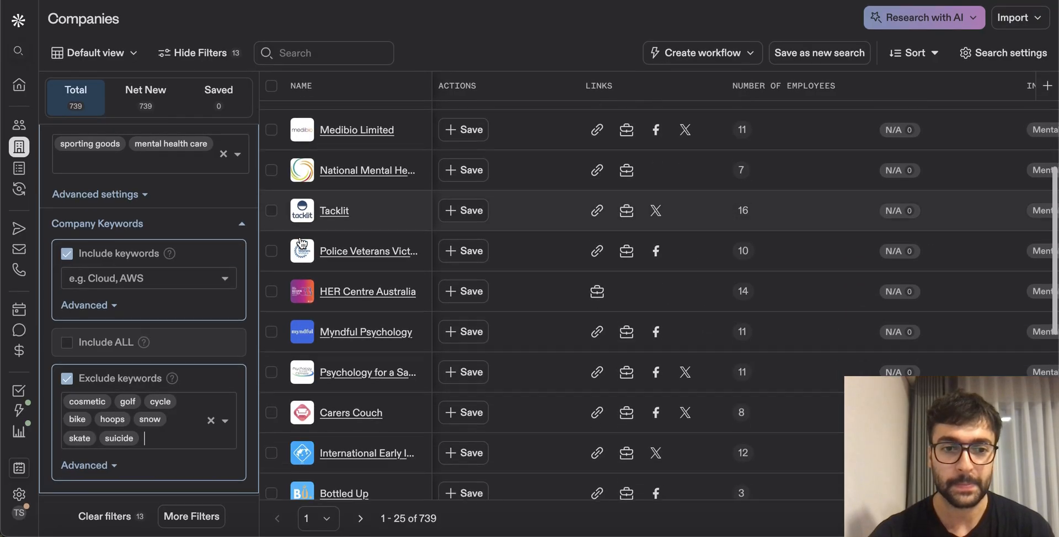
{"action": "scroll", "coordinate": [359, 344], "scroll_direction": "down", "scroll_amount": 4}
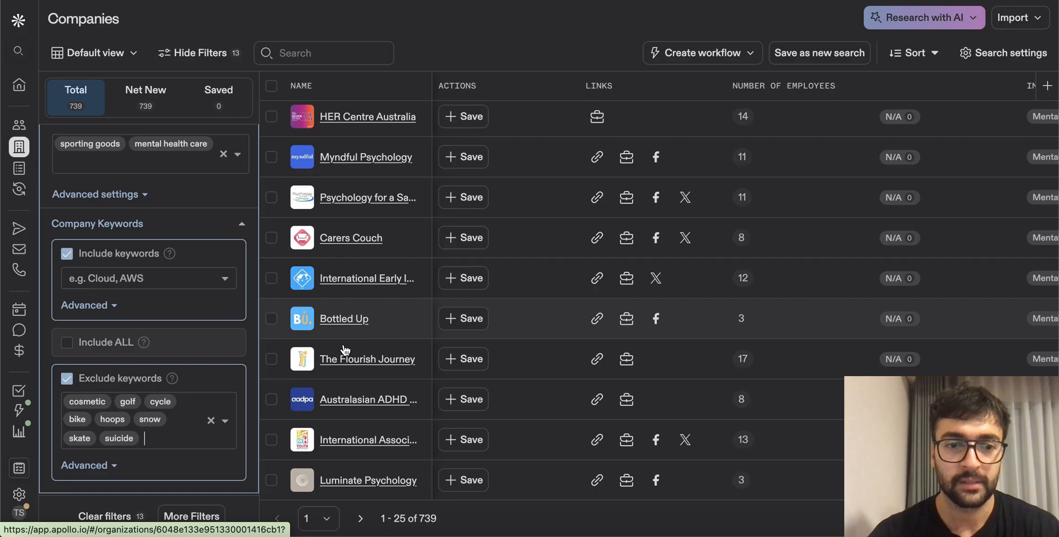
{"action": "scroll", "coordinate": [345, 349], "scroll_direction": "down", "scroll_amount": 1}
{"action": "scroll", "coordinate": [342, 308], "scroll_direction": "down", "scroll_amount": 3}
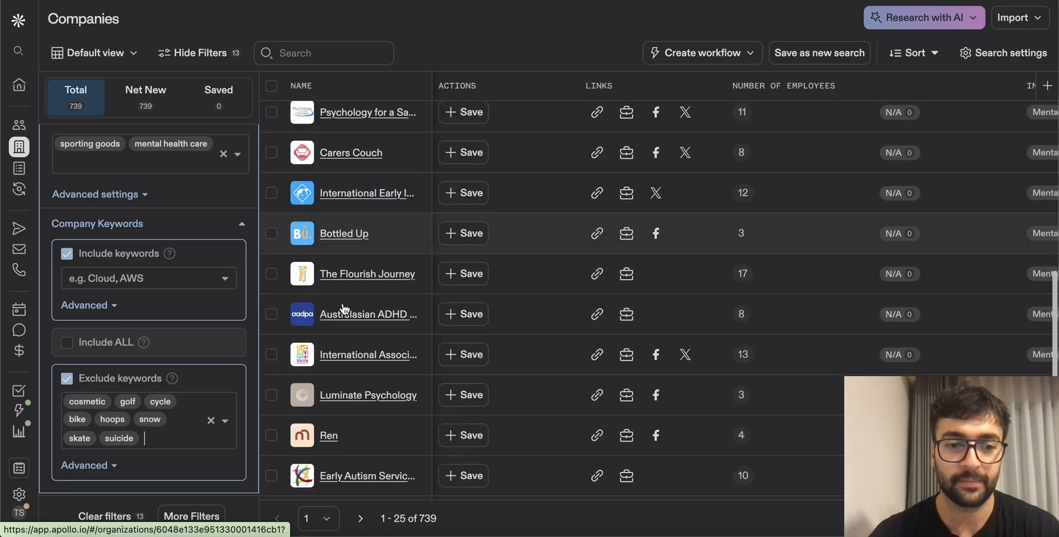
{"action": "scroll", "coordinate": [368, 364], "scroll_direction": "down", "scroll_amount": 2}
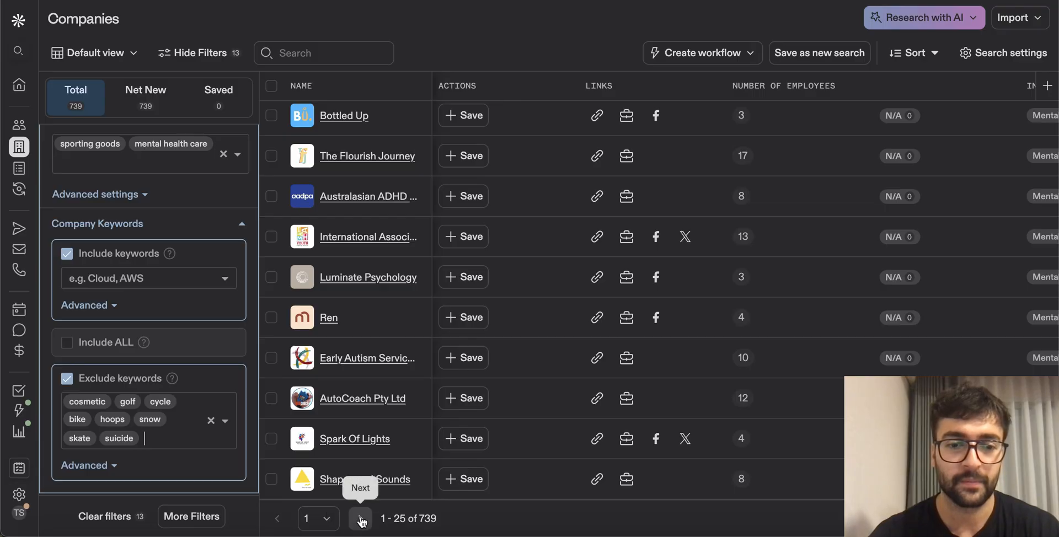
{"action": "left_click", "coordinate": [361, 519]}
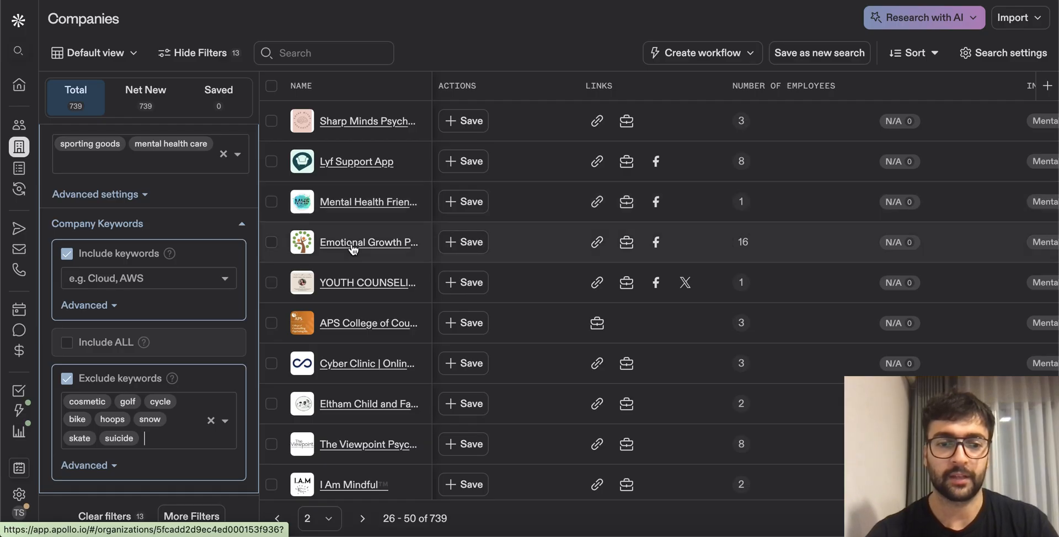
{"action": "scroll", "coordinate": [353, 249], "scroll_direction": "down", "scroll_amount": 6}
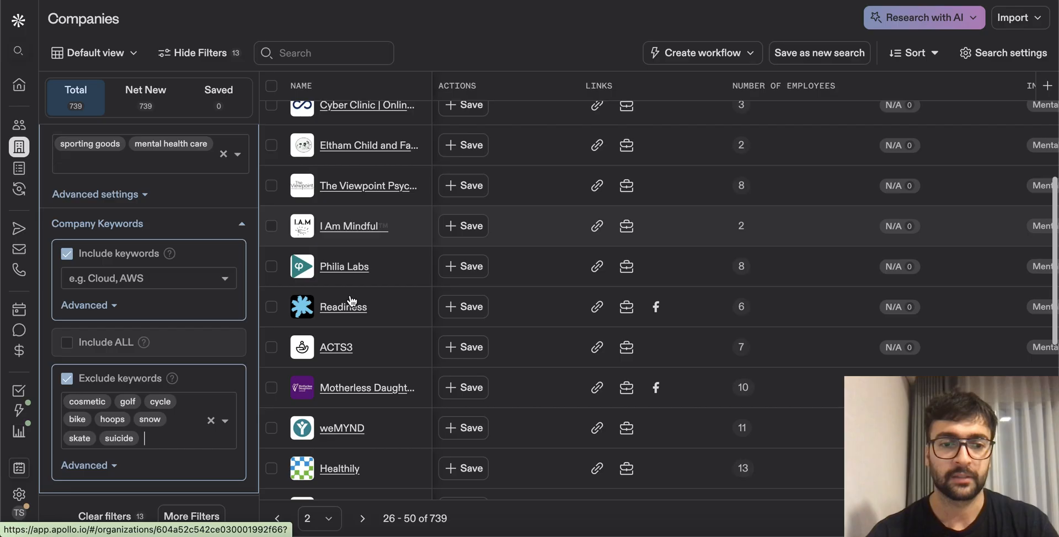
{"action": "scroll", "coordinate": [342, 279], "scroll_direction": "down", "scroll_amount": 7}
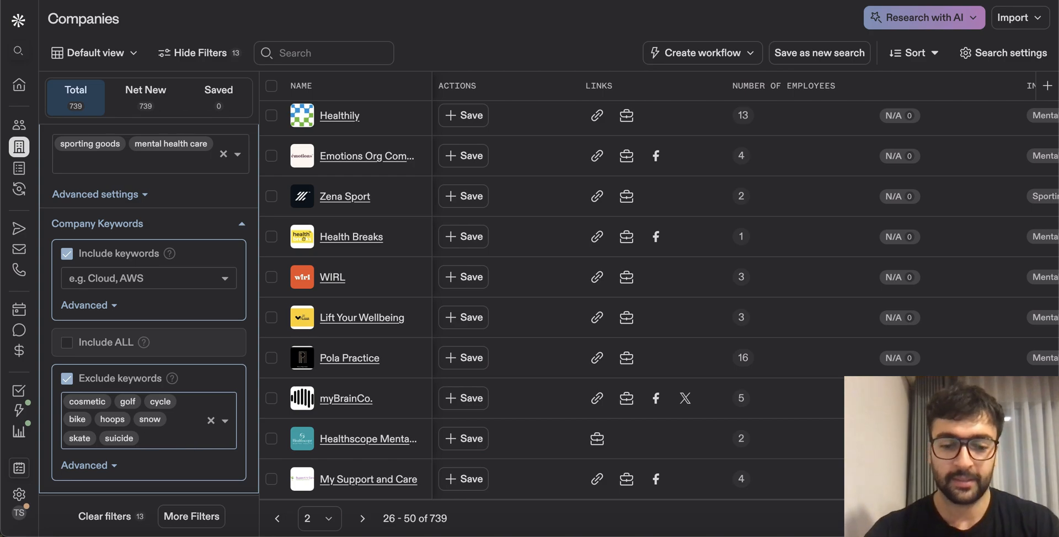
Step: Add "police", "veteran" and "emergency" to the excluded company keywords
{"action": "type", "text": "polce"}
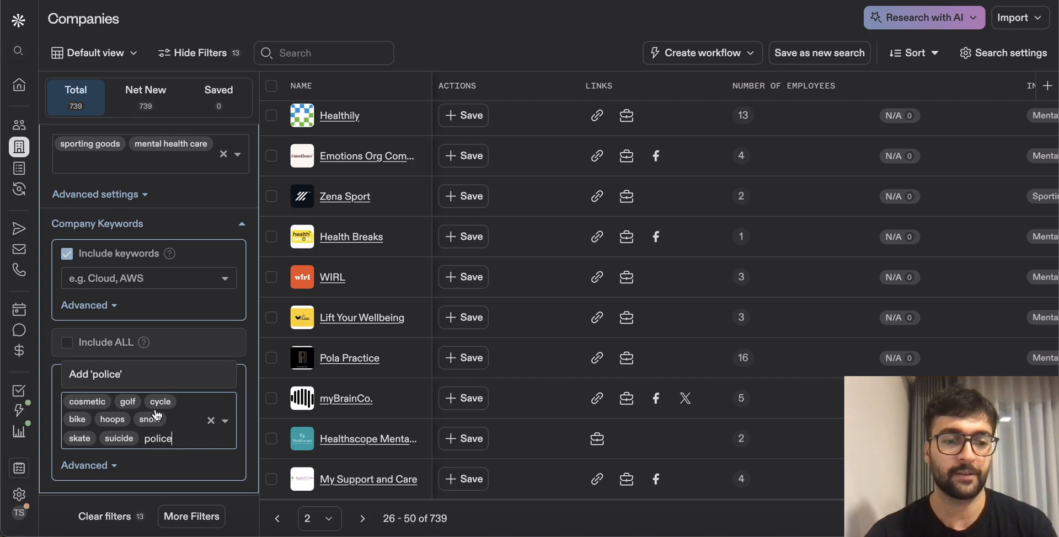
{"action": "left_click", "coordinate": [138, 383]}
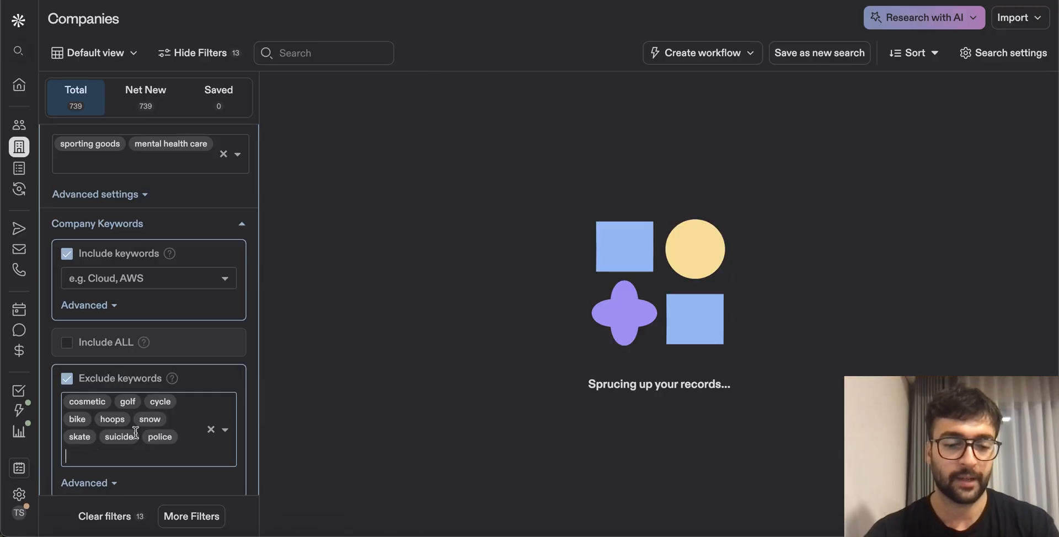
{"action": "type", "text": "e"}
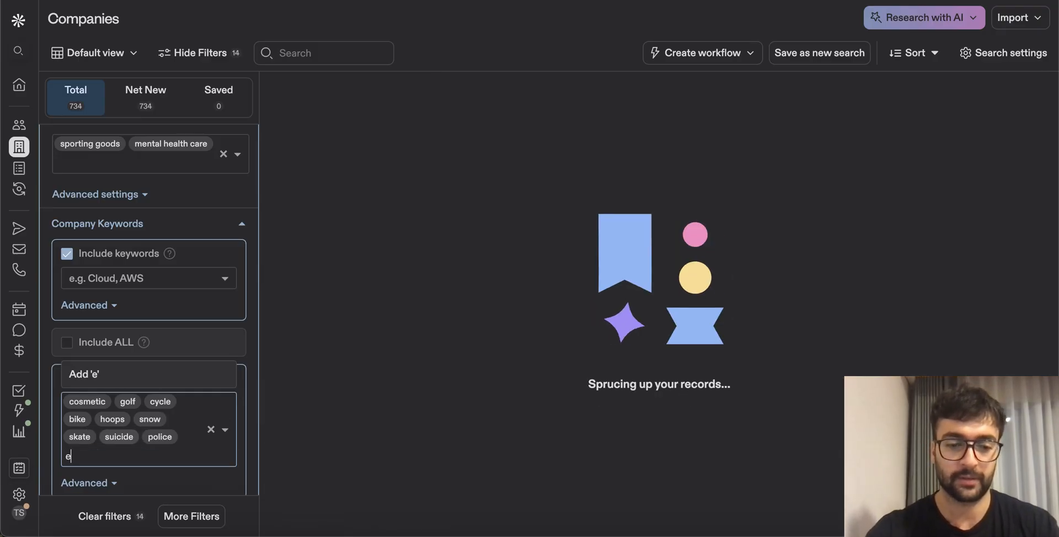
{"action": "key", "text": "BackSpace"}
{"action": "type", "text": "veter"}
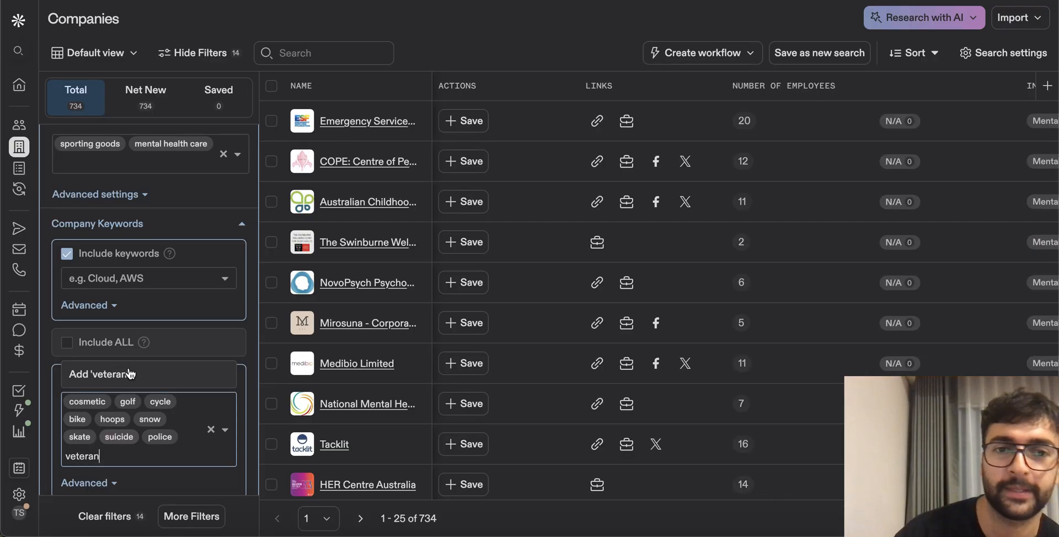
{"action": "type", "text": "an"}
{"action": "key", "text": "Return"}
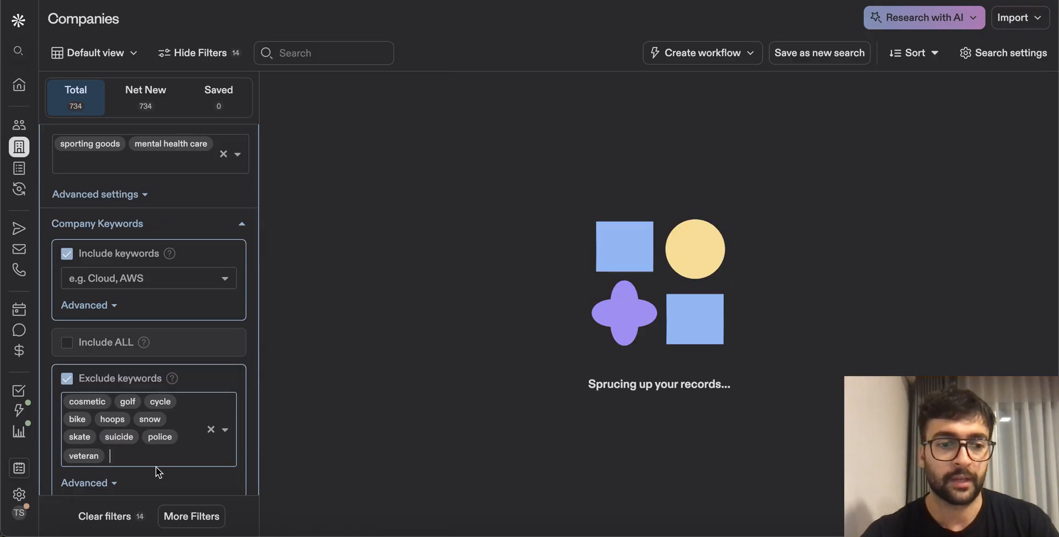
{"action": "type", "text": "eme"}
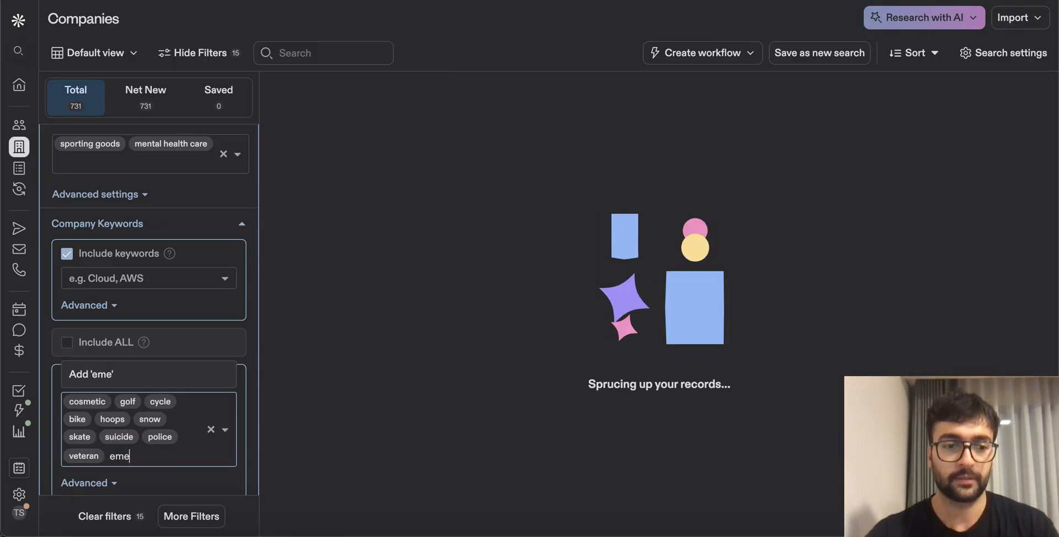
{"action": "type", "text": "rgency"}
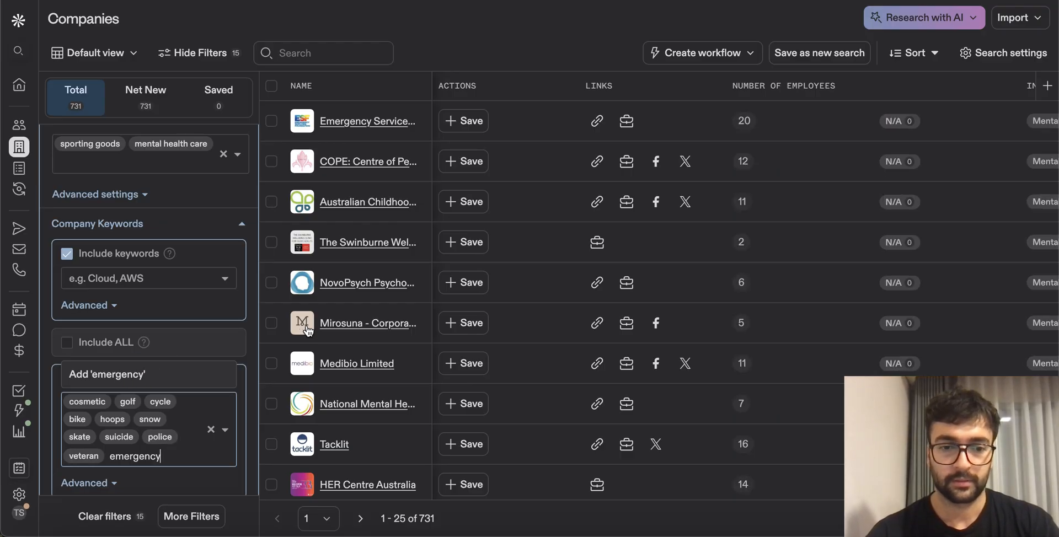
{"action": "key", "text": "Return"}
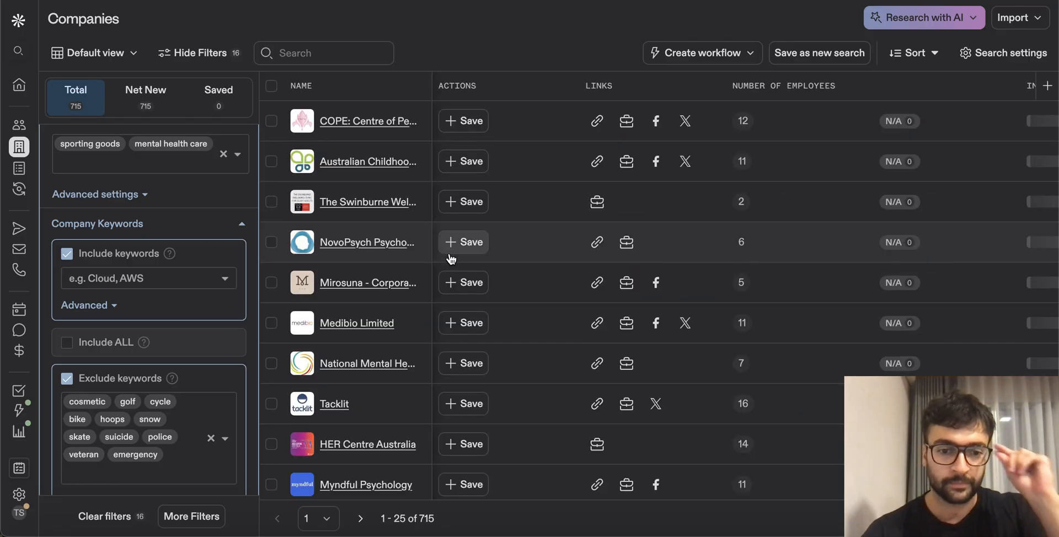
Step: Look through the first two pages of filtered companies to judge how well they fit as potential sponsors
{"action": "scroll", "coordinate": [358, 330], "scroll_direction": "down", "scroll_amount": 3}
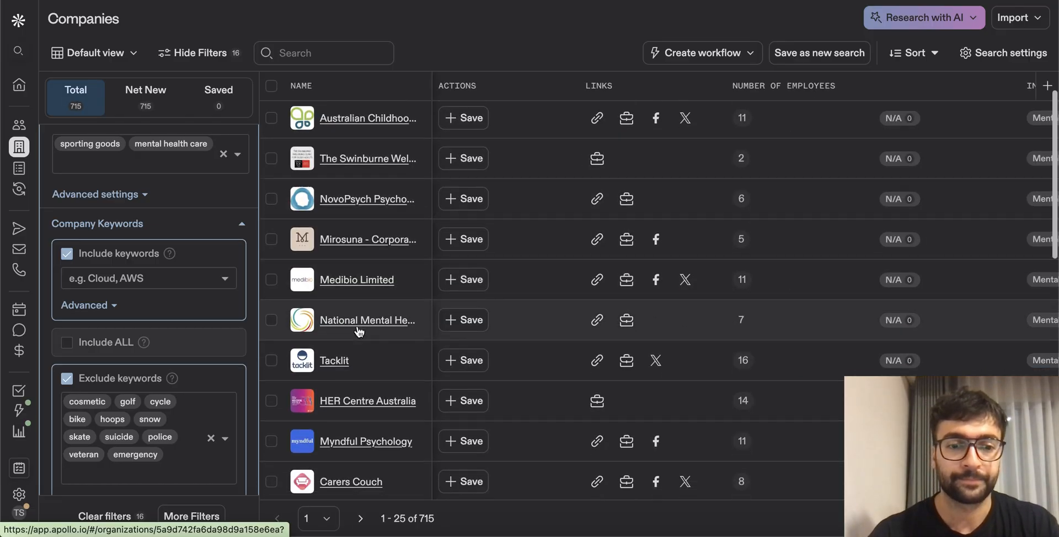
{"action": "scroll", "coordinate": [359, 331], "scroll_direction": "down", "scroll_amount": 5}
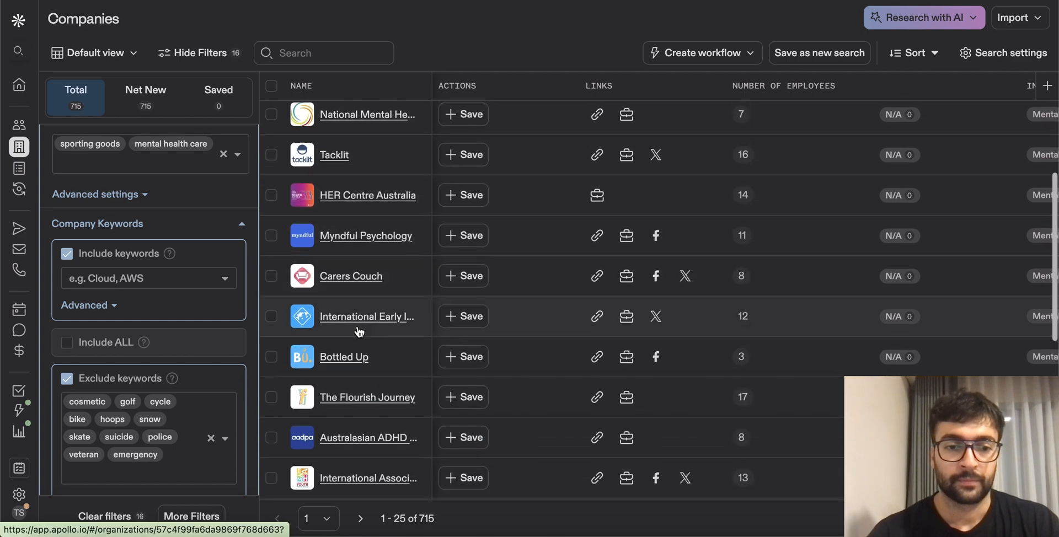
{"action": "scroll", "coordinate": [359, 331], "scroll_direction": "down", "scroll_amount": 2}
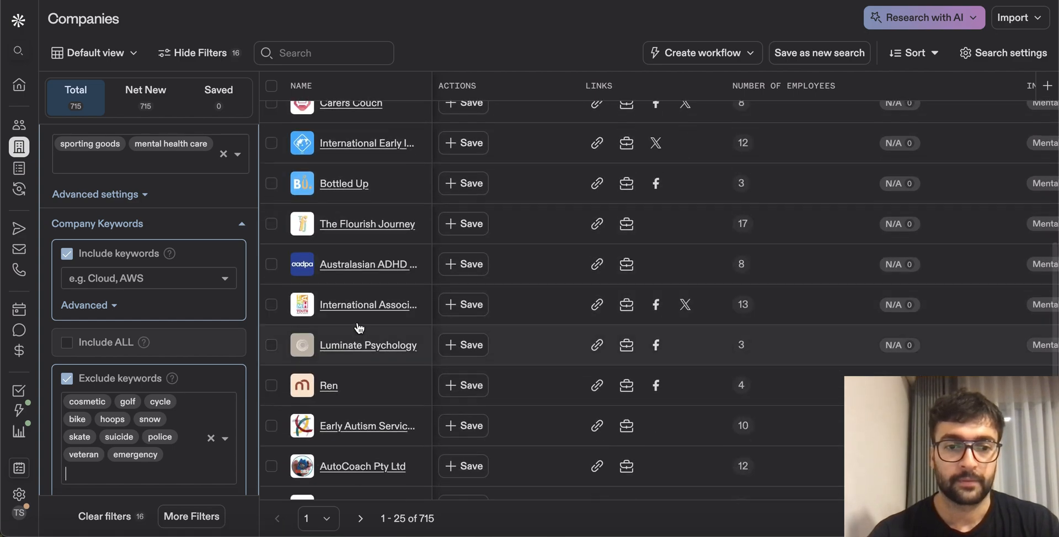
{"action": "scroll", "coordinate": [373, 274], "scroll_direction": "down", "scroll_amount": 3}
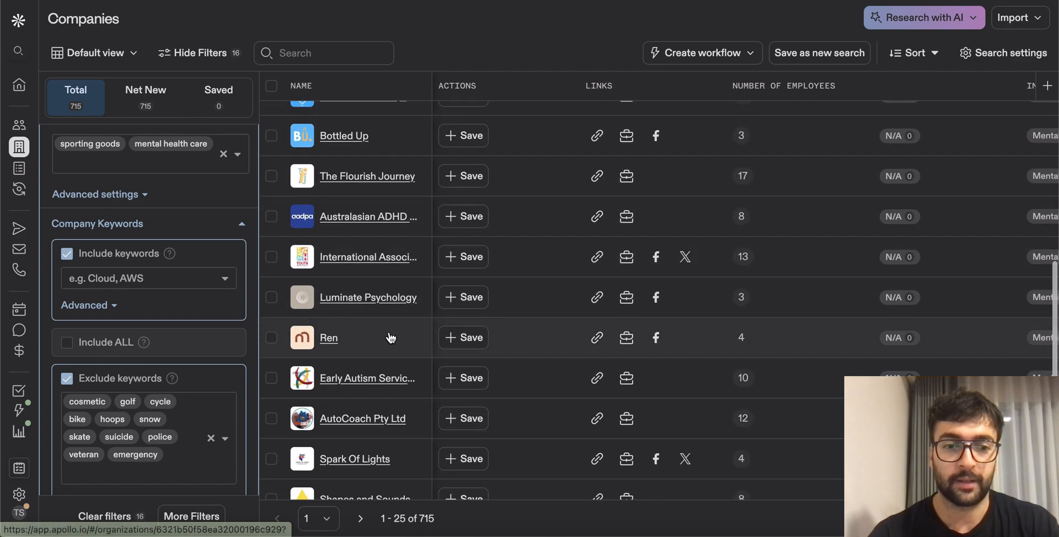
{"action": "scroll", "coordinate": [374, 405], "scroll_direction": "down", "scroll_amount": 2}
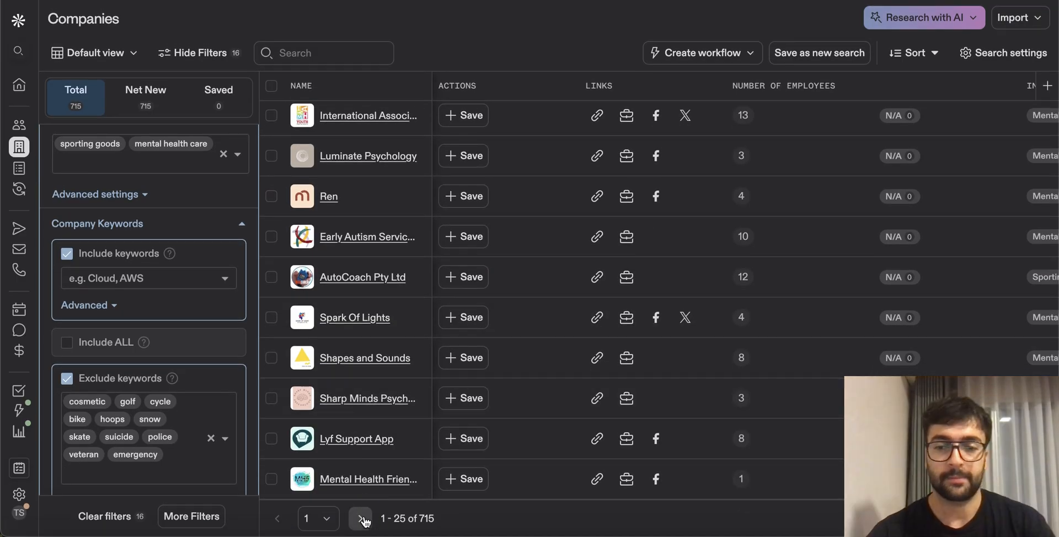
{"action": "left_click", "coordinate": [362, 518]}
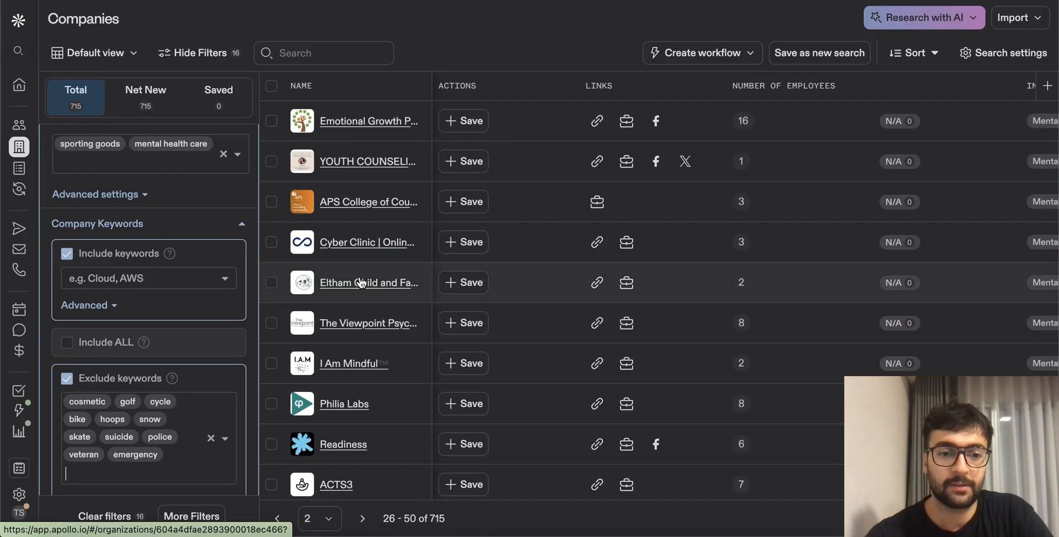
{"action": "scroll", "coordinate": [360, 283], "scroll_direction": "down", "scroll_amount": 5}
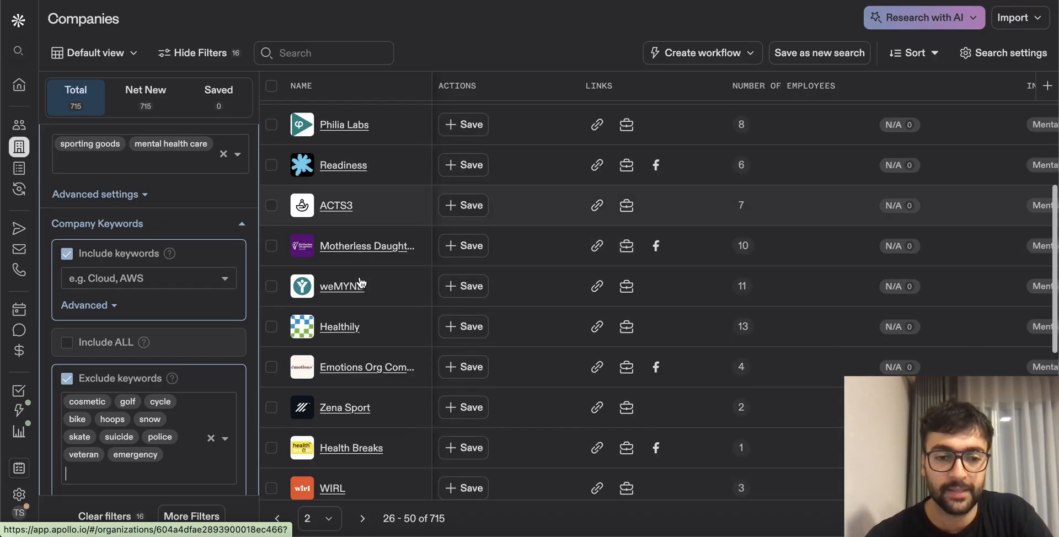
{"action": "scroll", "coordinate": [361, 283], "scroll_direction": "down", "scroll_amount": 5}
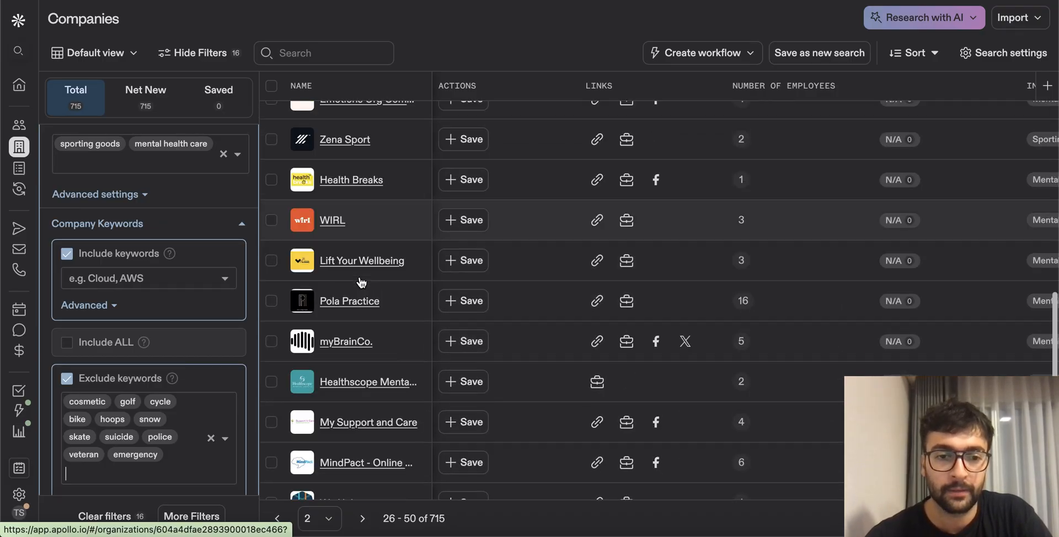
{"action": "scroll", "coordinate": [361, 284], "scroll_direction": "down", "scroll_amount": 2}
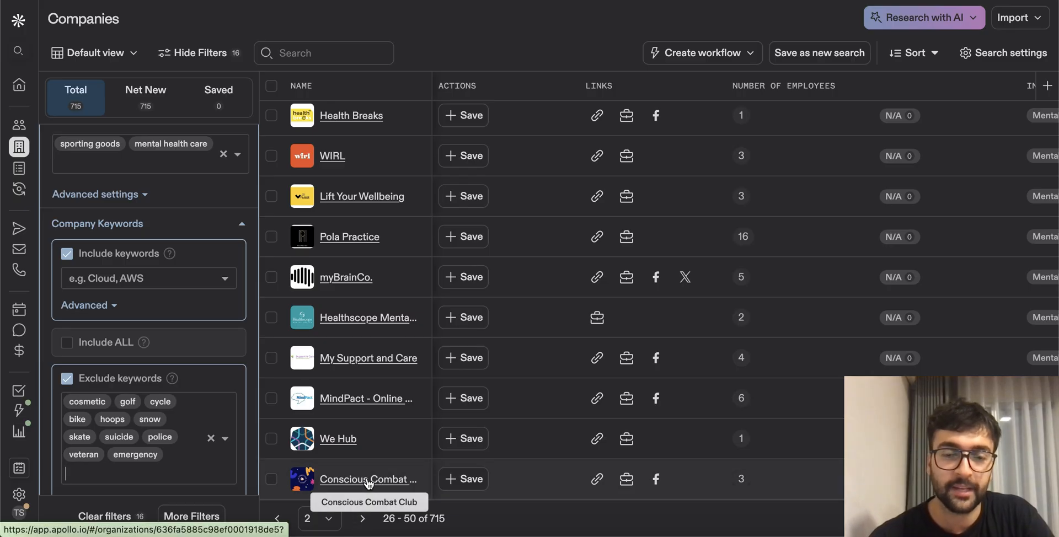
{"action": "scroll", "coordinate": [438, 324], "scroll_direction": "up", "scroll_amount": 10}
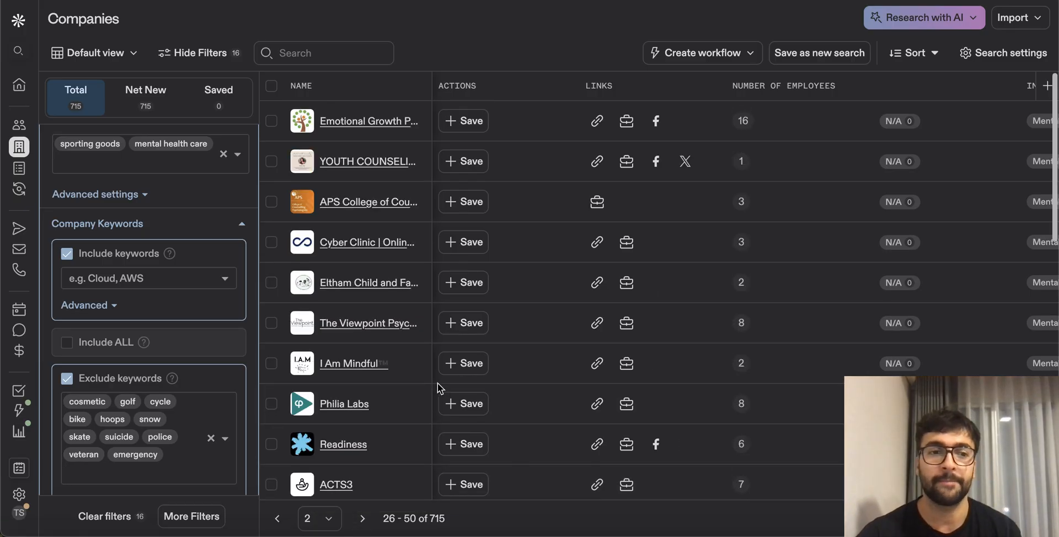
{"action": "scroll", "coordinate": [149, 308], "scroll_direction": "up", "scroll_amount": 5}
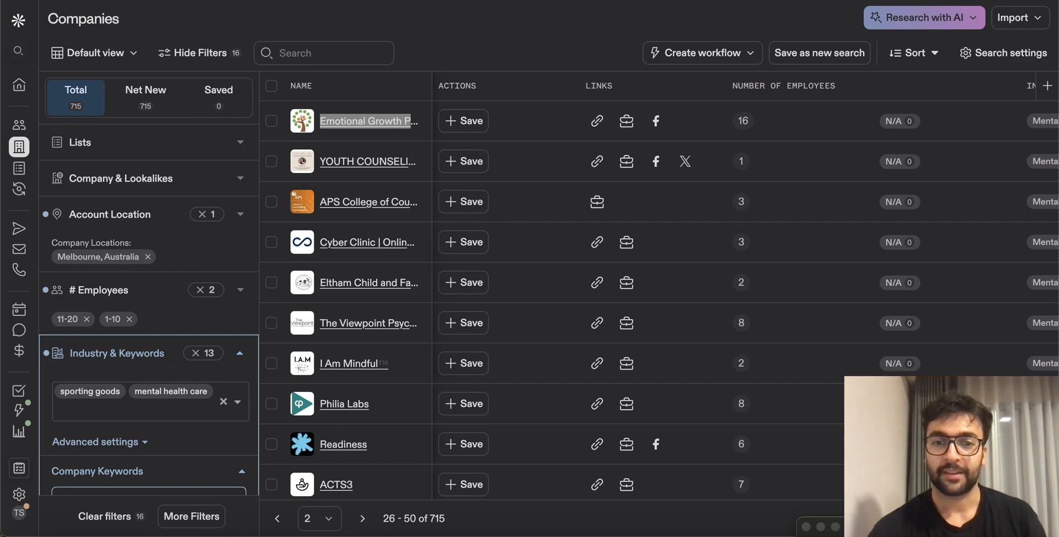
{"action": "left_click", "coordinate": [514, 59]}
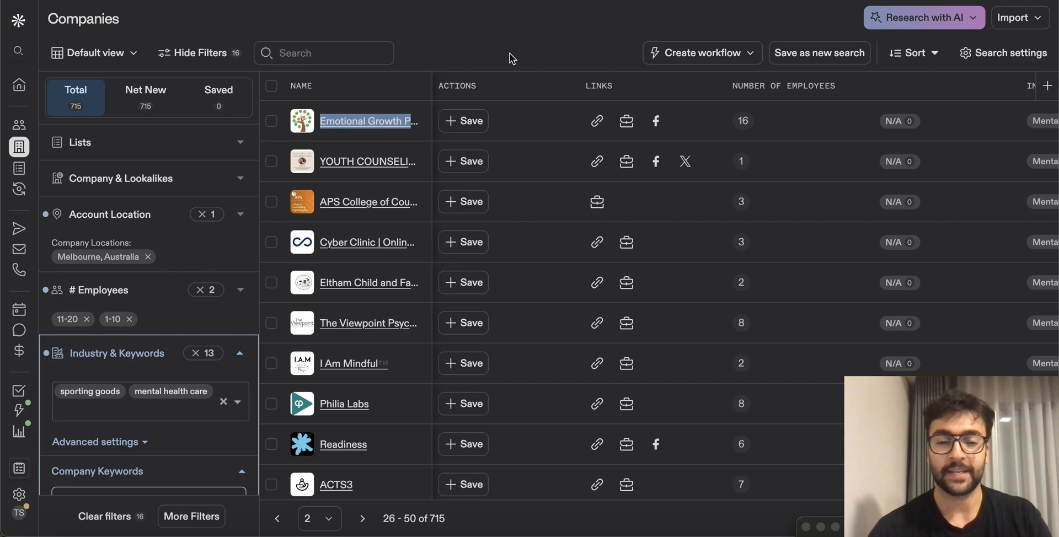
{"action": "left_click", "coordinate": [513, 58]}
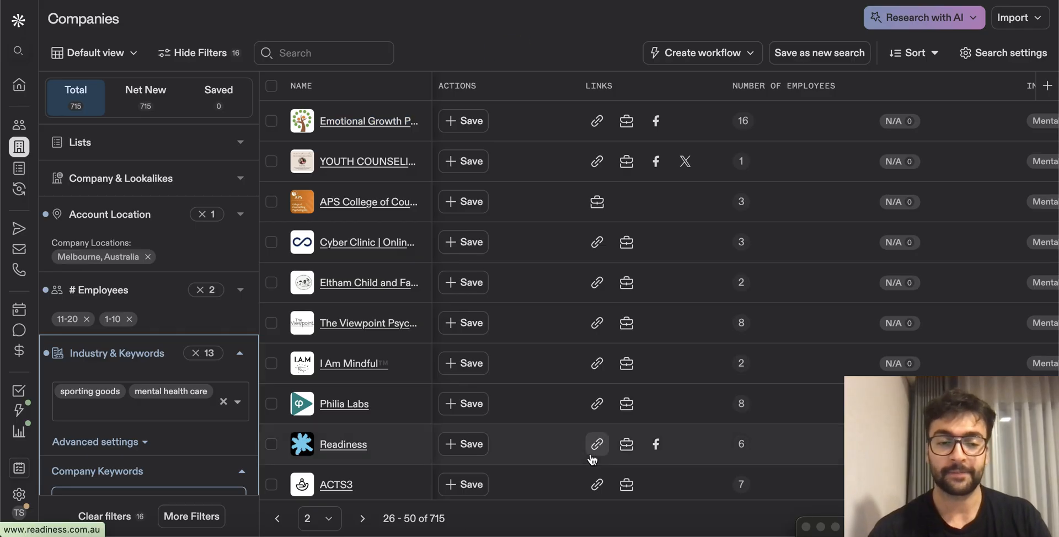
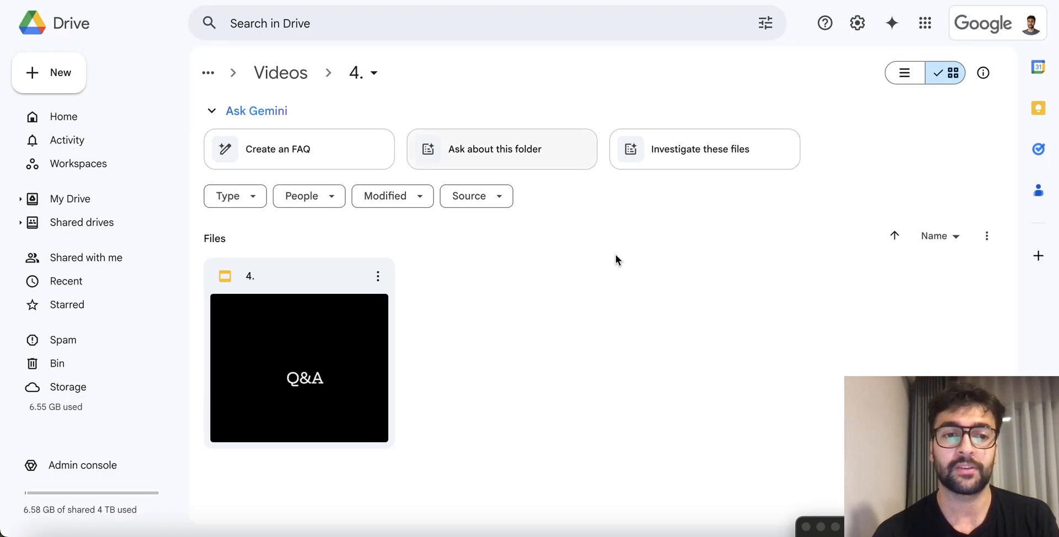
Step: Create a blank Google Sheets spreadsheet in the Drive folder "4." and head column A "Company name", widening the column to fit
{"action": "left_click", "coordinate": [62, 82]}
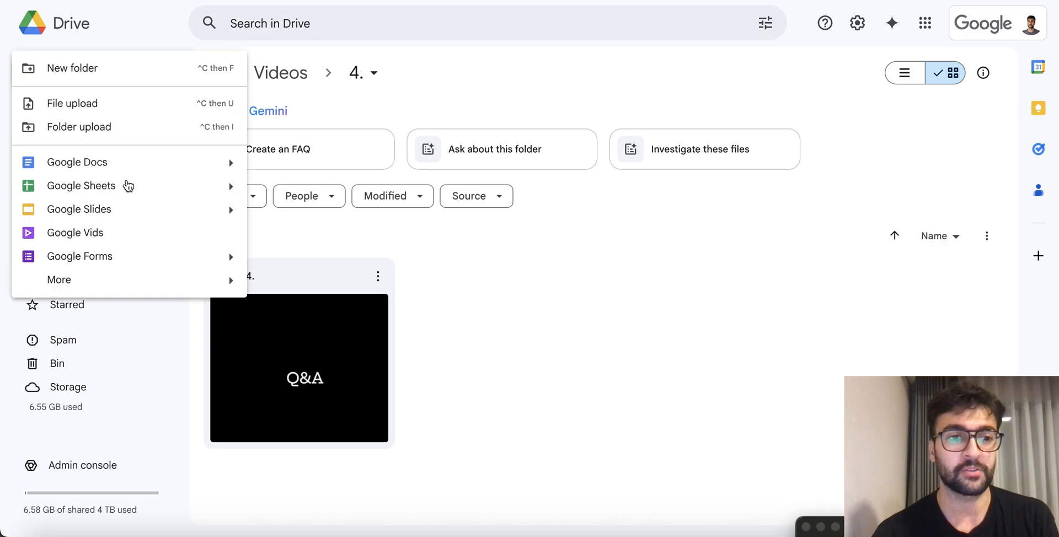
{"action": "left_click", "coordinate": [125, 182]}
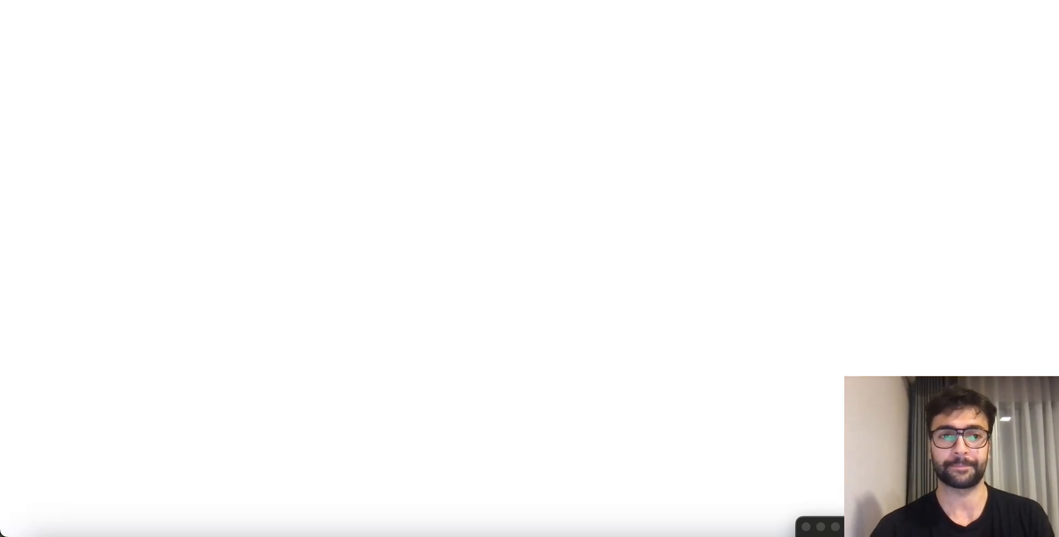
{"action": "left_click", "coordinate": [56, 110]}
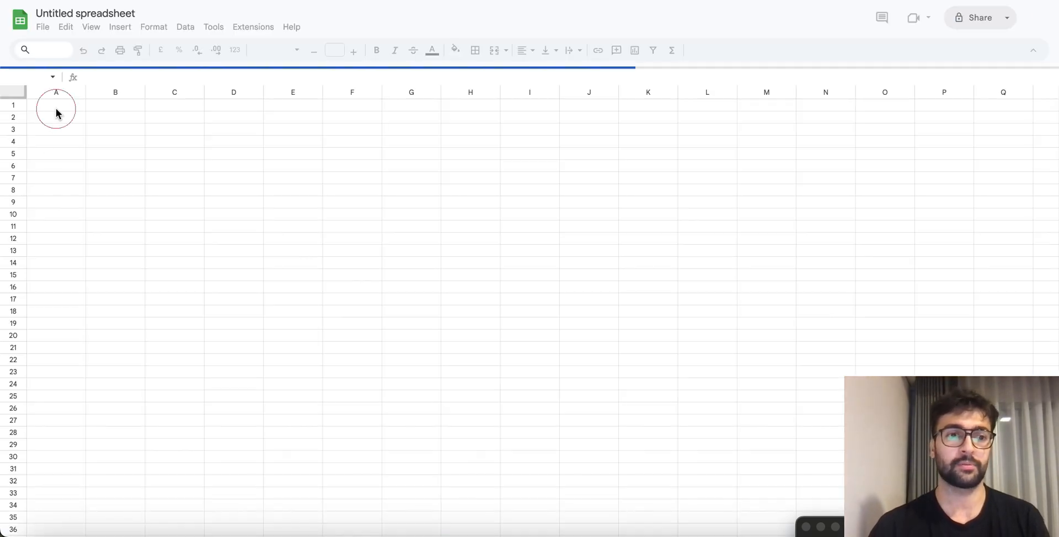
{"action": "left_click", "coordinate": [56, 109]}
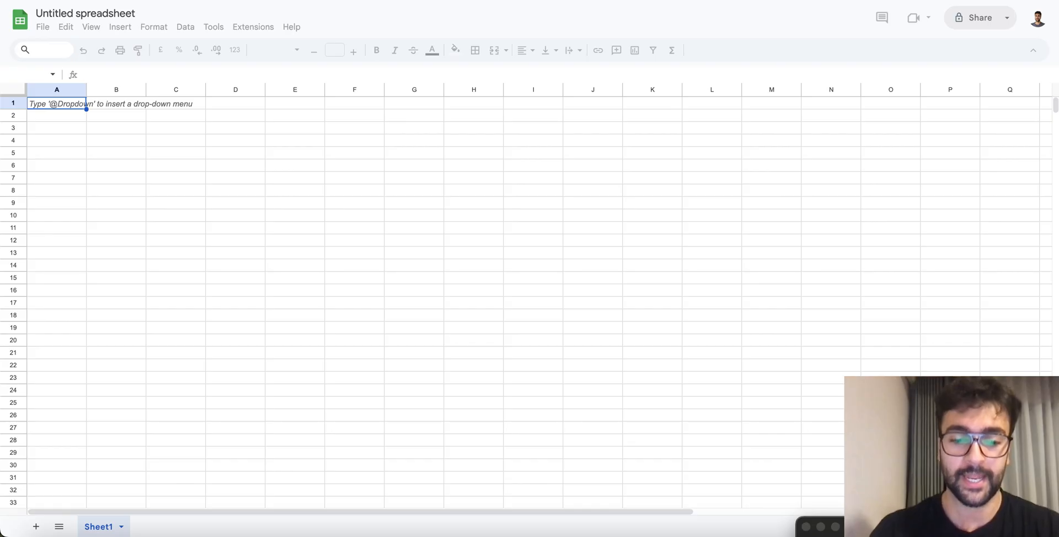
{"action": "type", "text": "Company name"}
{"action": "left_click", "coordinate": [122, 158]}
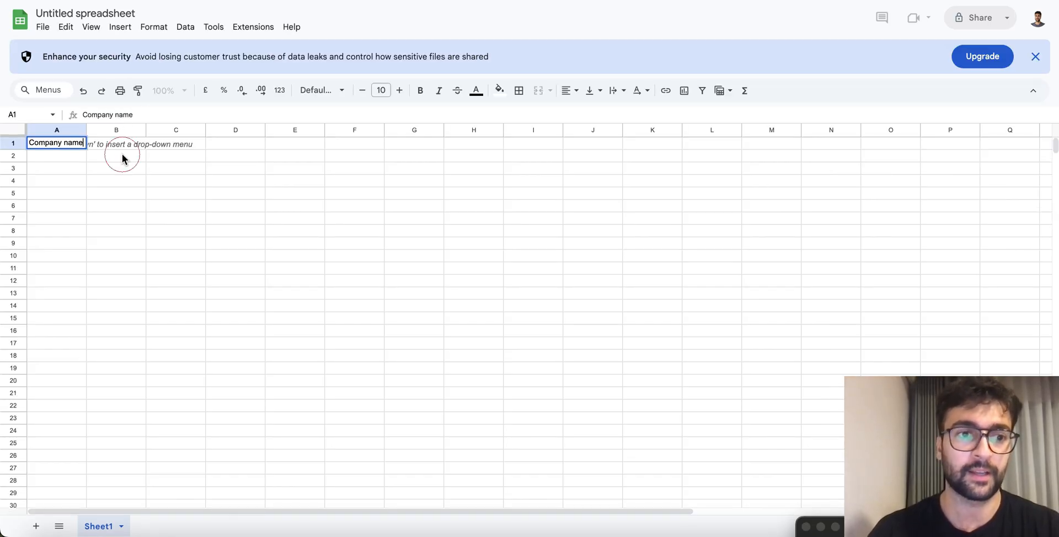
{"action": "left_click", "coordinate": [133, 147]}
{"action": "left_click_drag", "start_coordinate": [87, 130], "coordinate": [99, 130]}
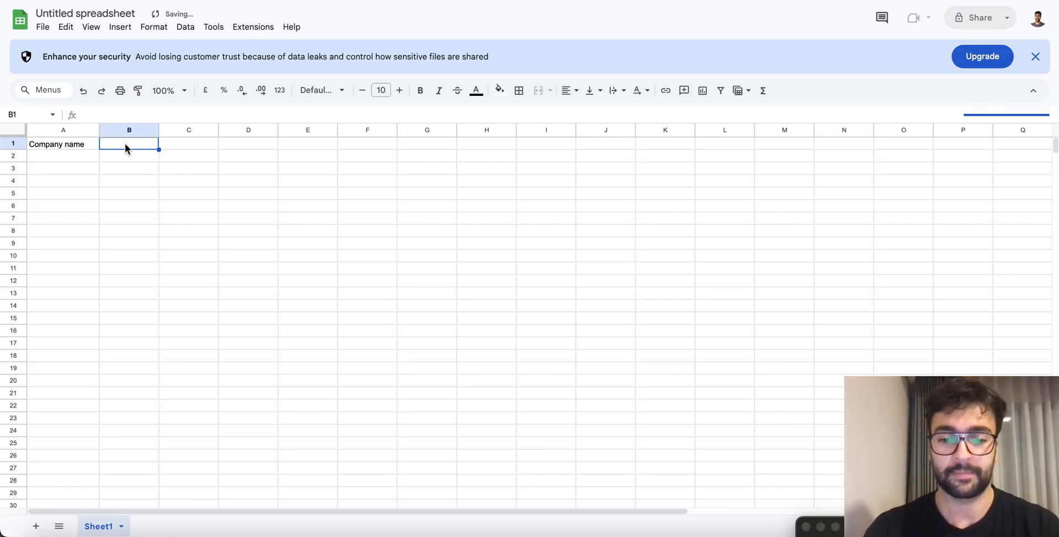
Step: Head column B "Offering/ Product" and widen the column so that the heading fits
{"action": "type", "text": "Product"}
{"action": "type", "text": "Offer"}
{"action": "type", "text": "ing/ Product"}
{"action": "left_click", "coordinate": [213, 193]}
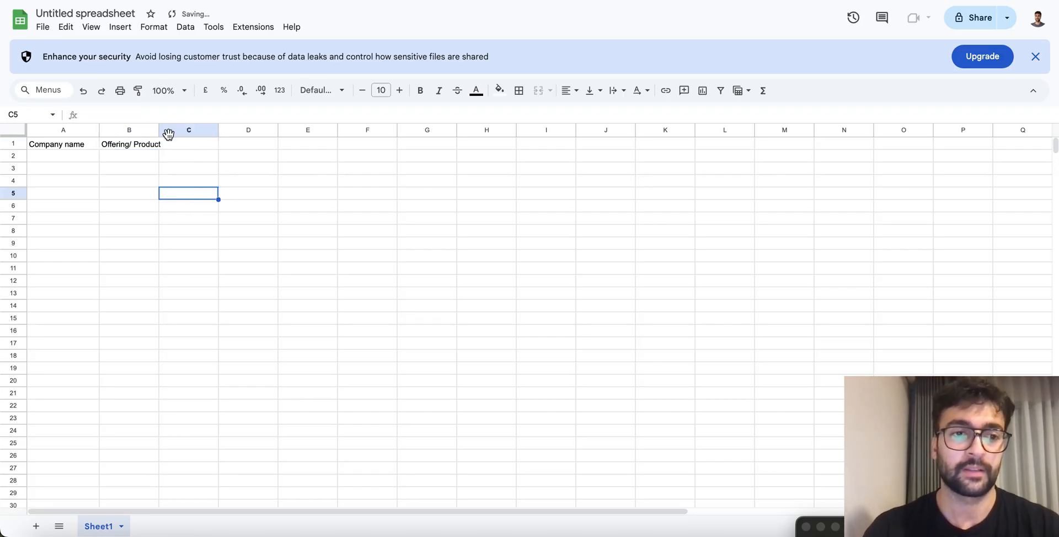
{"action": "left_click_drag", "start_coordinate": [163, 129], "coordinate": [180, 129]}
Step: Head columns C, D and E "Website", "Email" and "Phone number" in row 1
{"action": "left_click", "coordinate": [212, 145]}
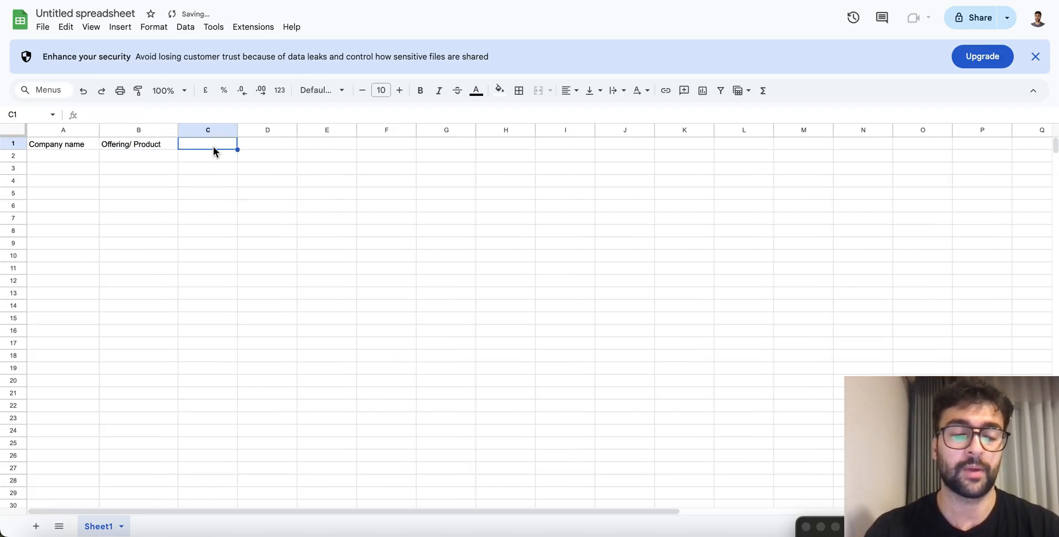
{"action": "type", "text": "Website"}
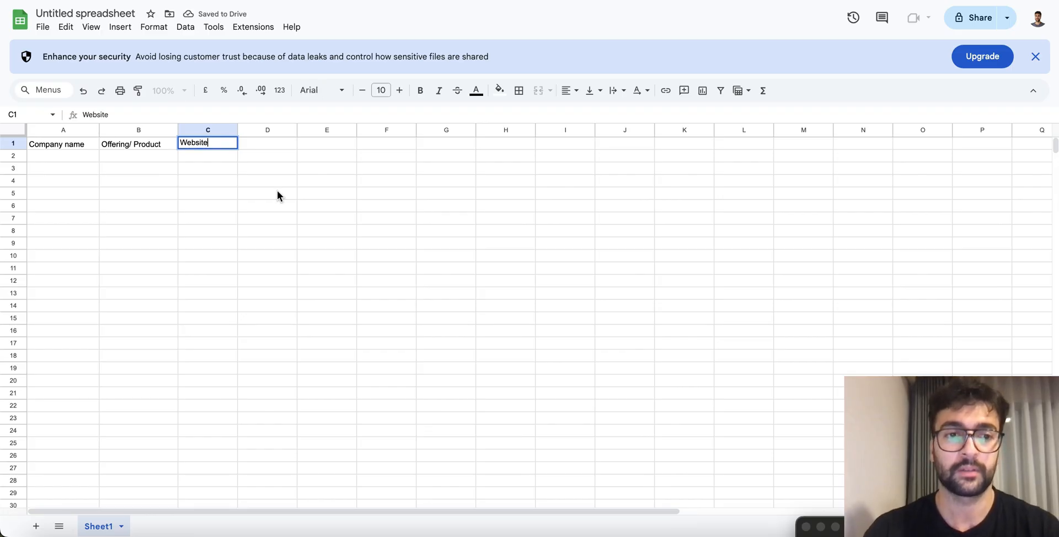
{"action": "left_click", "coordinate": [267, 145]}
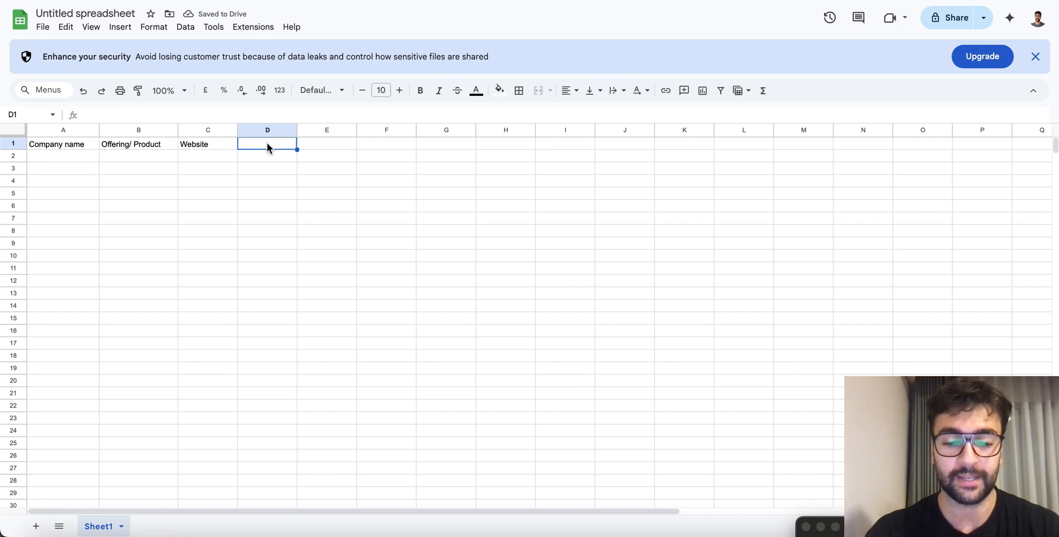
{"action": "type", "text": "Email"}
{"action": "left_click", "coordinate": [310, 145]}
{"action": "type", "text": "Phone number"}
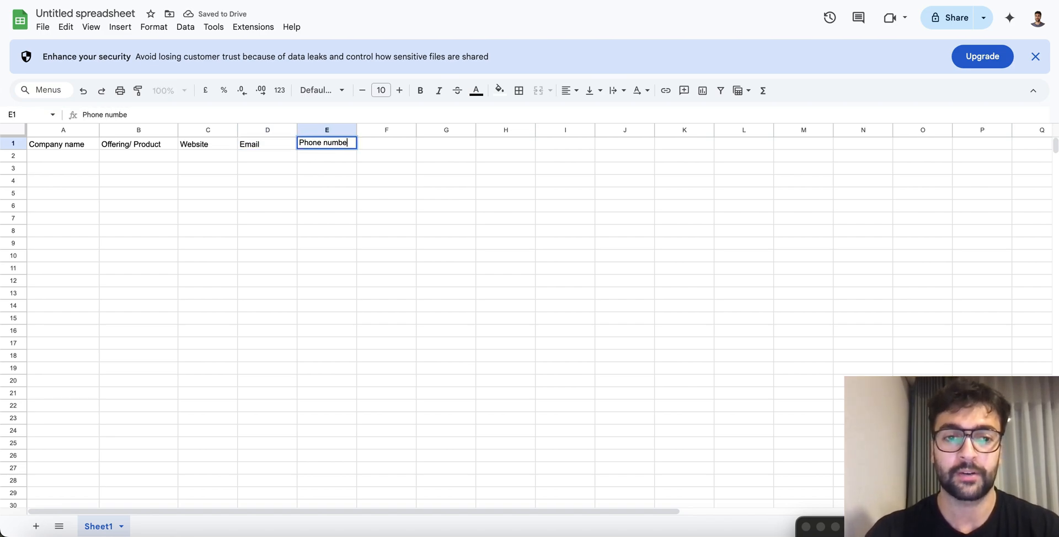
{"action": "left_click", "coordinate": [388, 218]}
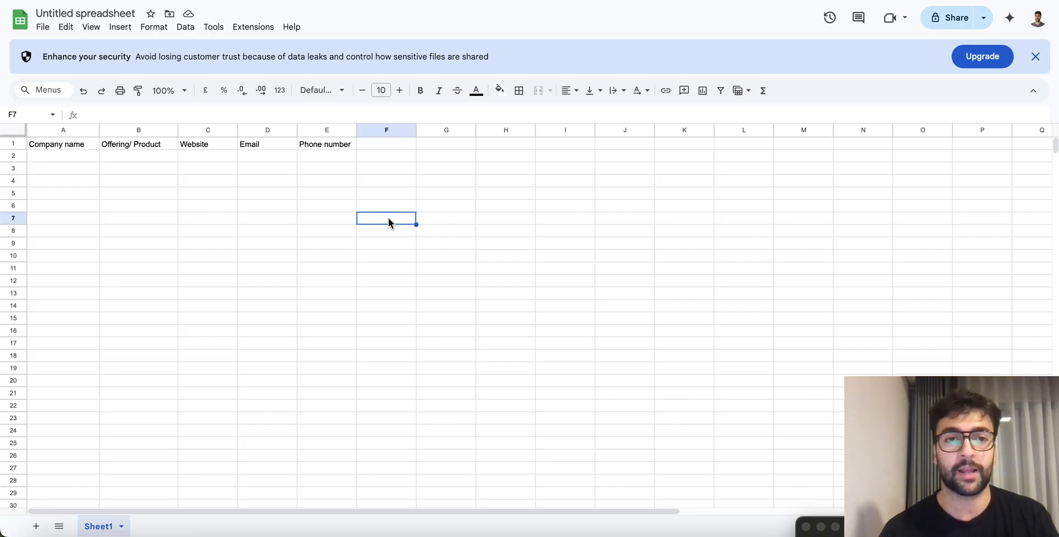
Step: Switch back to Apollo, open Emotional Growth Psychology Clinic and examine its website for the services it offers
{"action": "key", "text": "ctrl+Tab"}
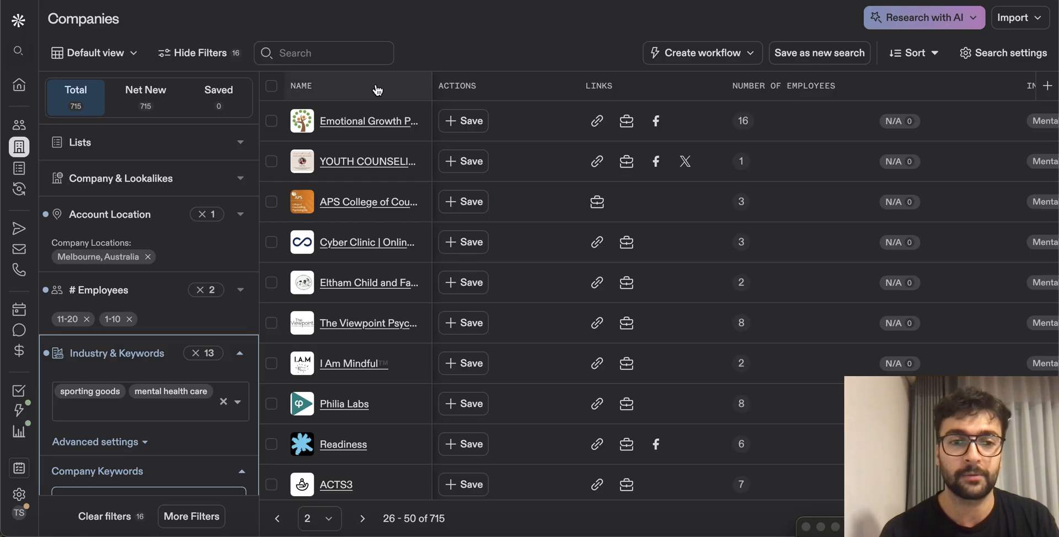
{"action": "left_click", "coordinate": [365, 122]}
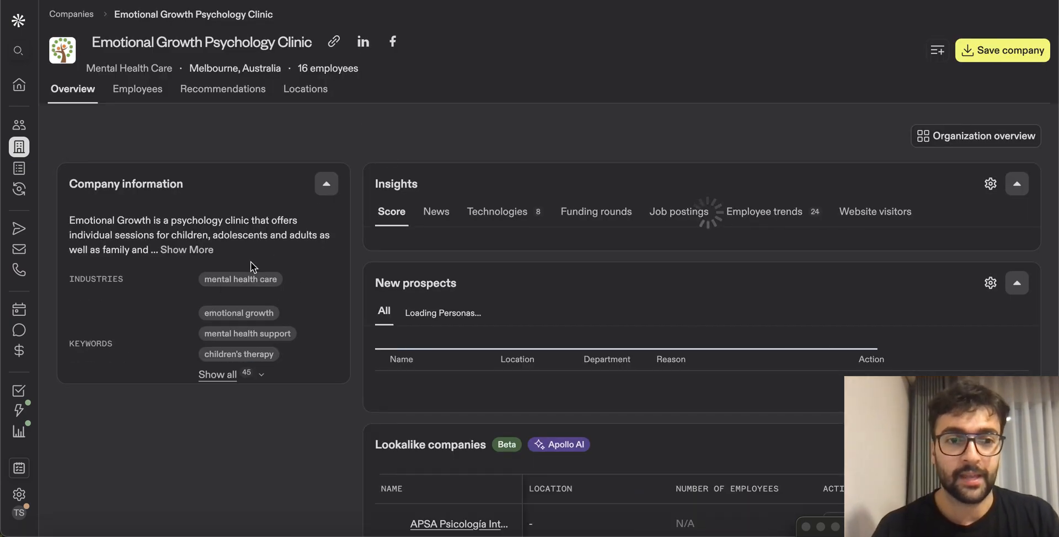
{"action": "left_click", "coordinate": [334, 44]}
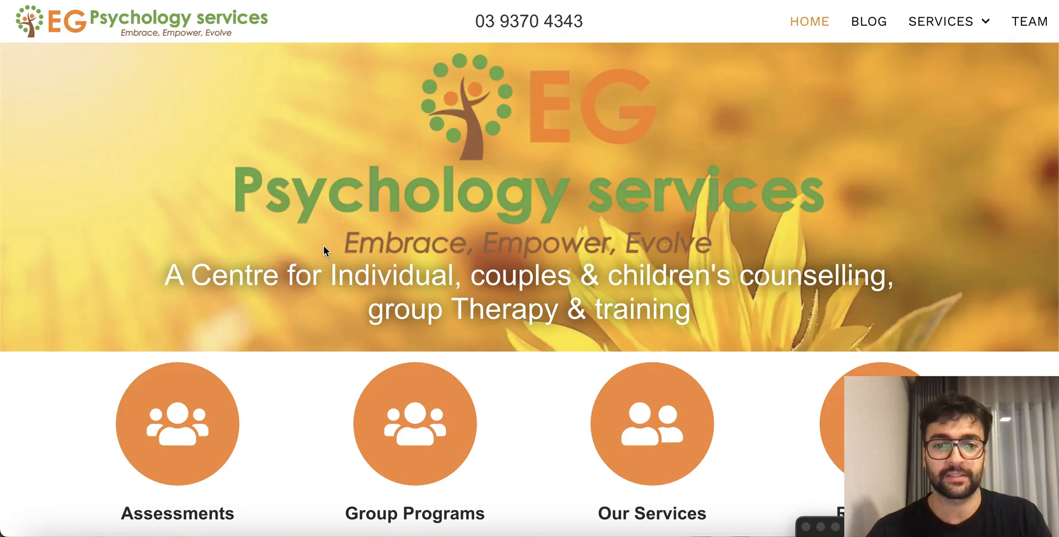
{"action": "left_click_drag", "start_coordinate": [340, 276], "coordinate": [533, 311]}
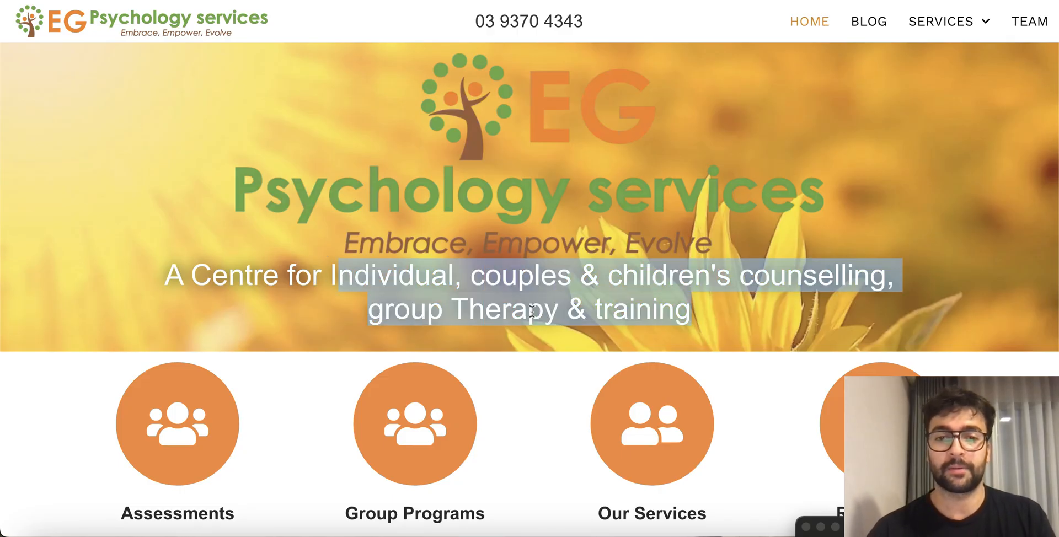
{"action": "left_click", "coordinate": [656, 300]}
{"action": "scroll", "coordinate": [552, 251], "scroll_direction": "down", "scroll_amount": 1}
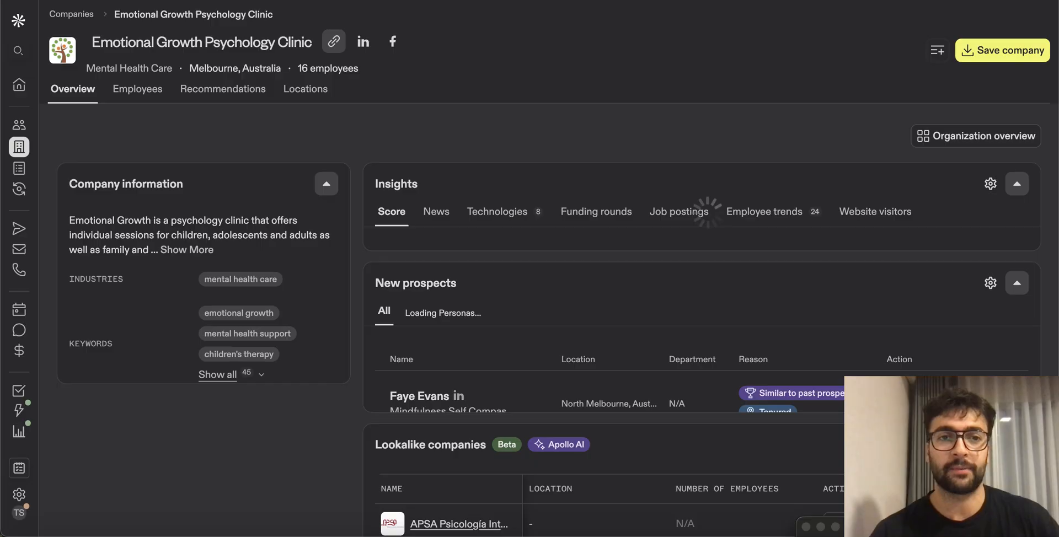
Step: Return to the filtered company list and open the record of the company Readiness
{"action": "left_click", "coordinate": [71, 15]}
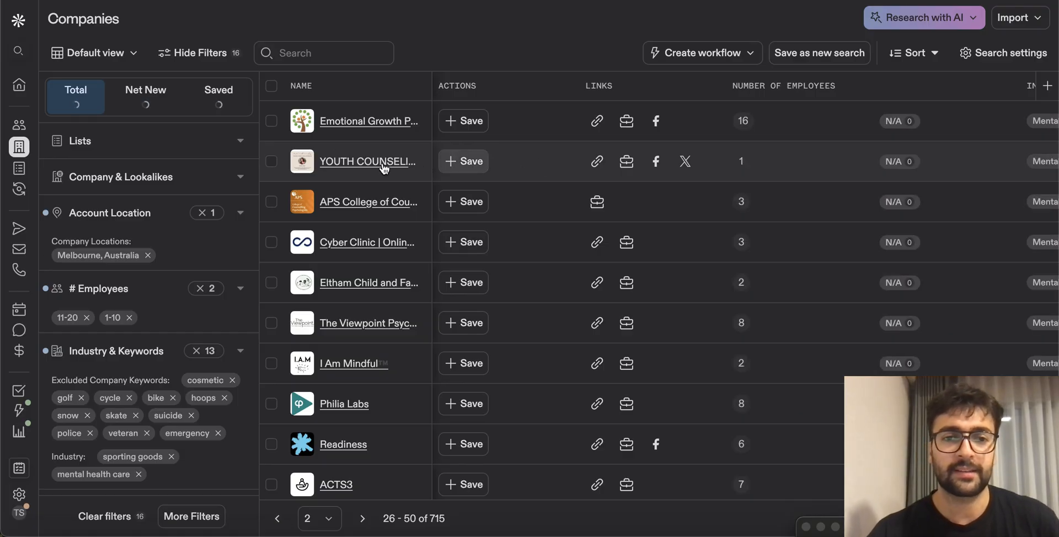
{"action": "scroll", "coordinate": [358, 166], "scroll_direction": "down", "scroll_amount": 1}
{"action": "scroll", "coordinate": [359, 178], "scroll_direction": "down", "scroll_amount": 1}
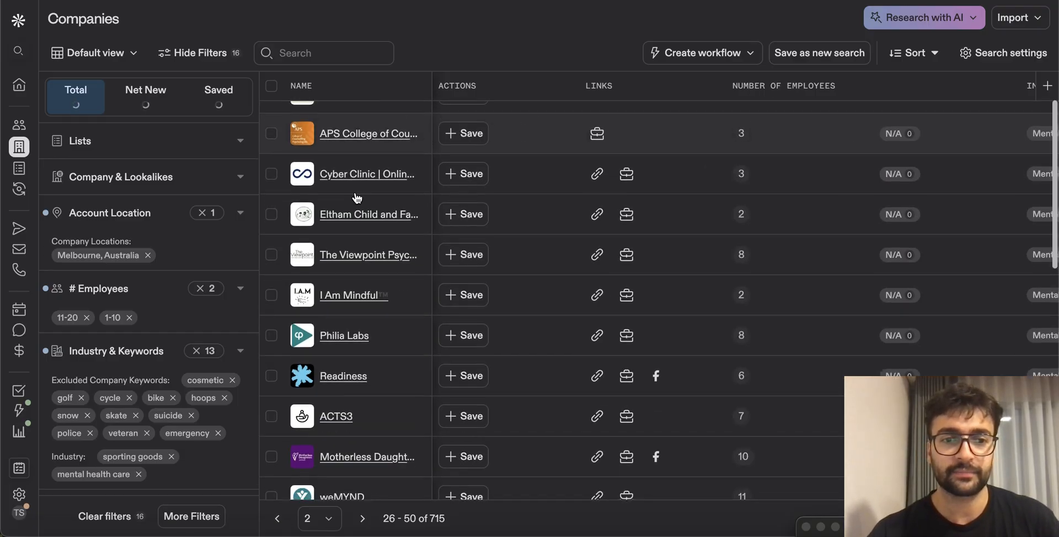
{"action": "scroll", "coordinate": [361, 180], "scroll_direction": "down", "scroll_amount": 1}
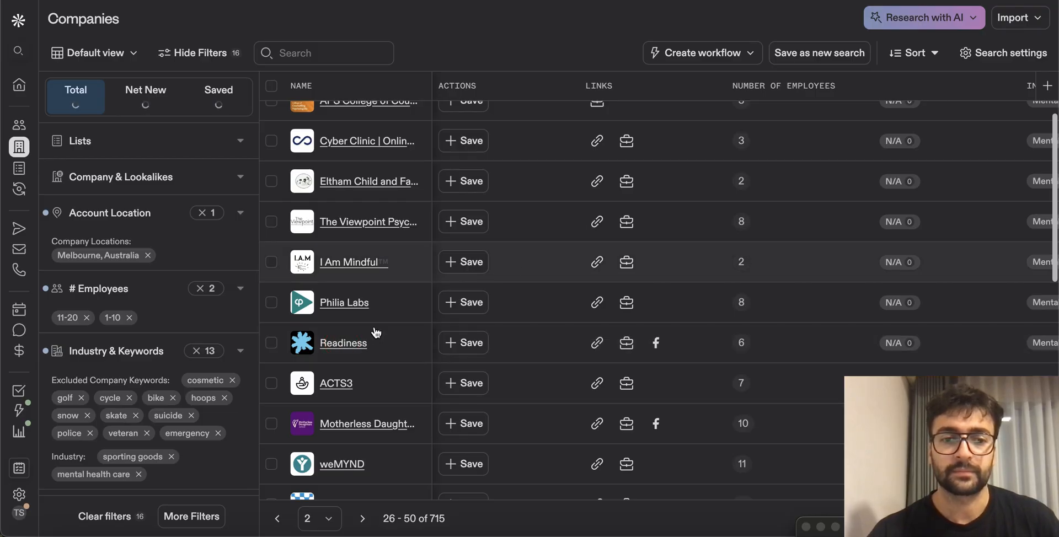
{"action": "left_click", "coordinate": [356, 344]}
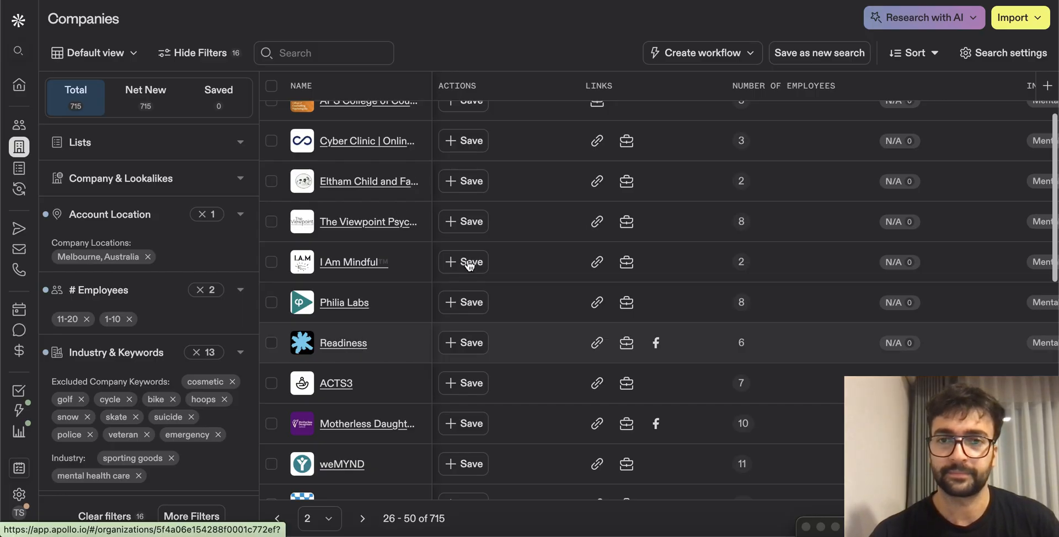
{"action": "left_click", "coordinate": [341, 343]}
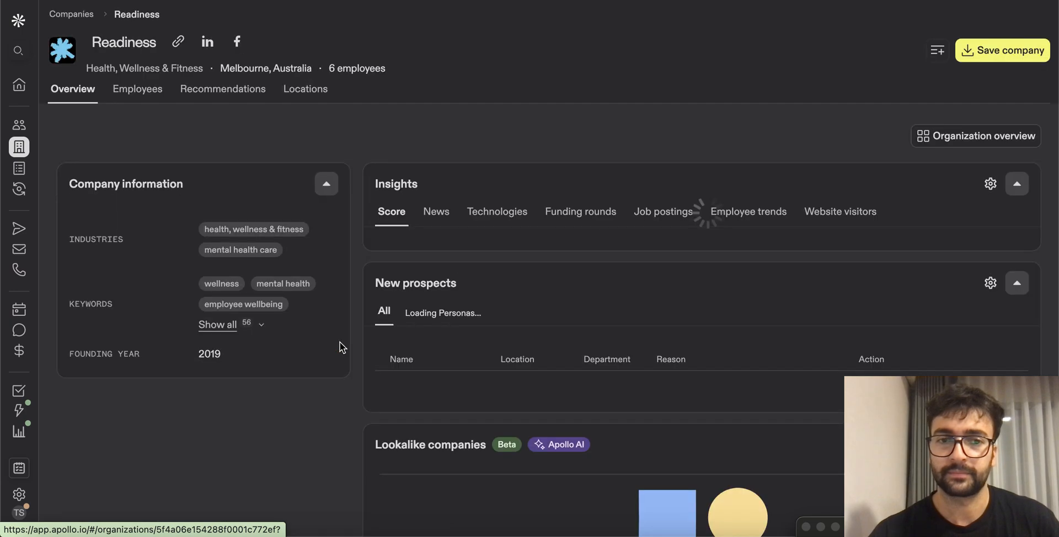
Step: Open the Readiness website and examine its business and school offerings, its ambition statement and its background in sport
{"action": "left_click", "coordinate": [178, 41]}
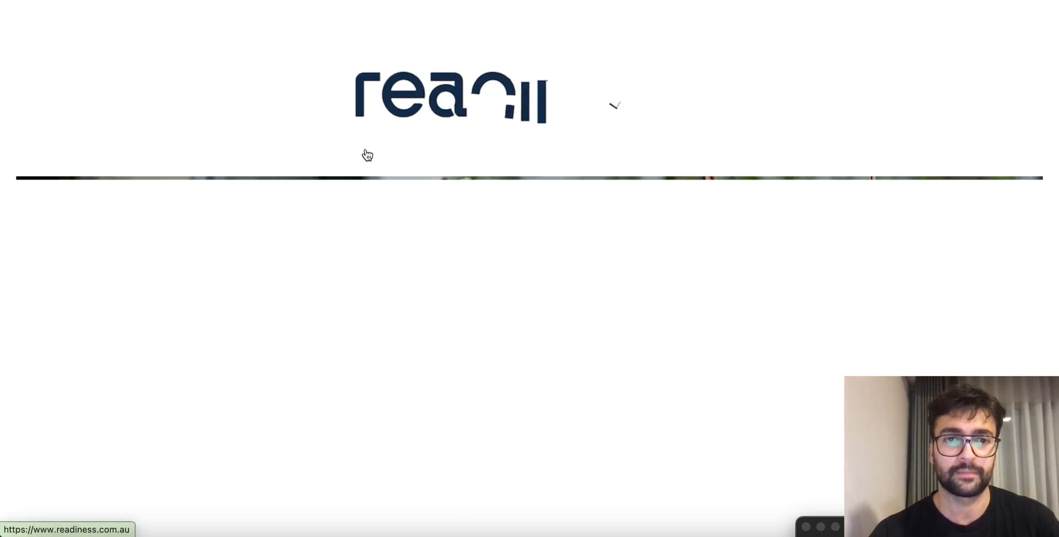
{"action": "scroll", "coordinate": [368, 155], "scroll_direction": "down", "scroll_amount": 2}
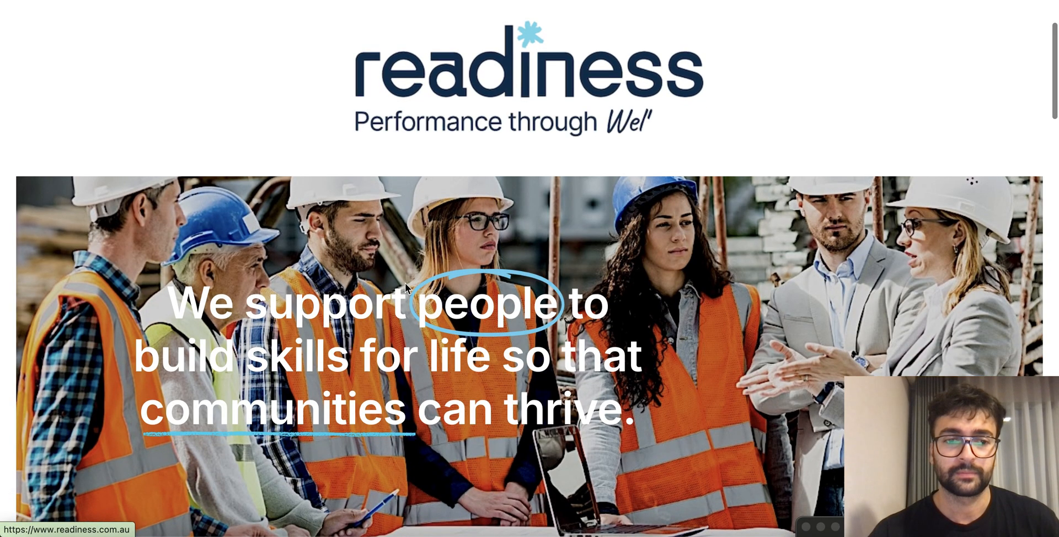
{"action": "scroll", "coordinate": [500, 413], "scroll_direction": "down", "scroll_amount": 3}
{"action": "scroll", "coordinate": [498, 414], "scroll_direction": "down", "scroll_amount": 6}
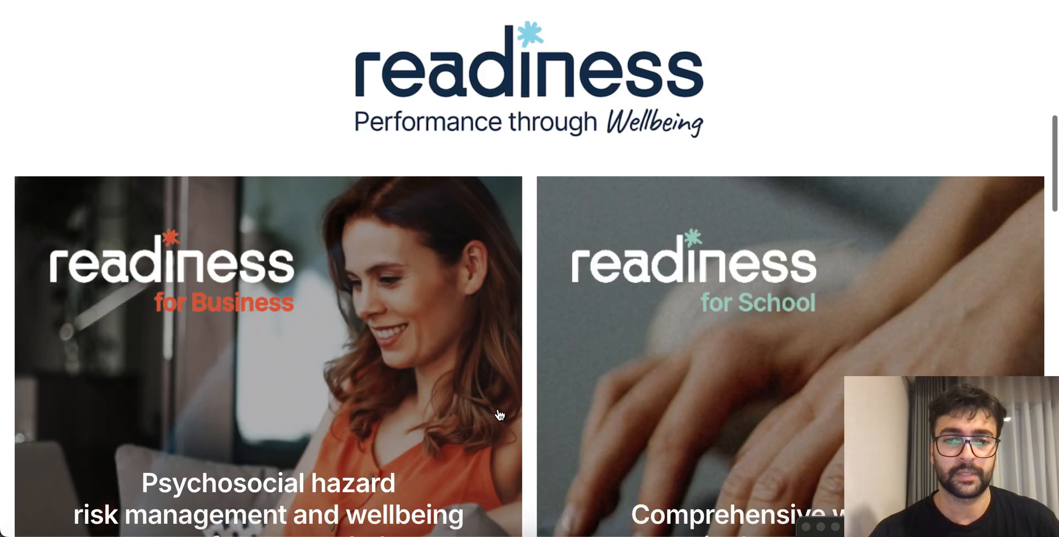
{"action": "scroll", "coordinate": [499, 415], "scroll_direction": "down", "scroll_amount": 4}
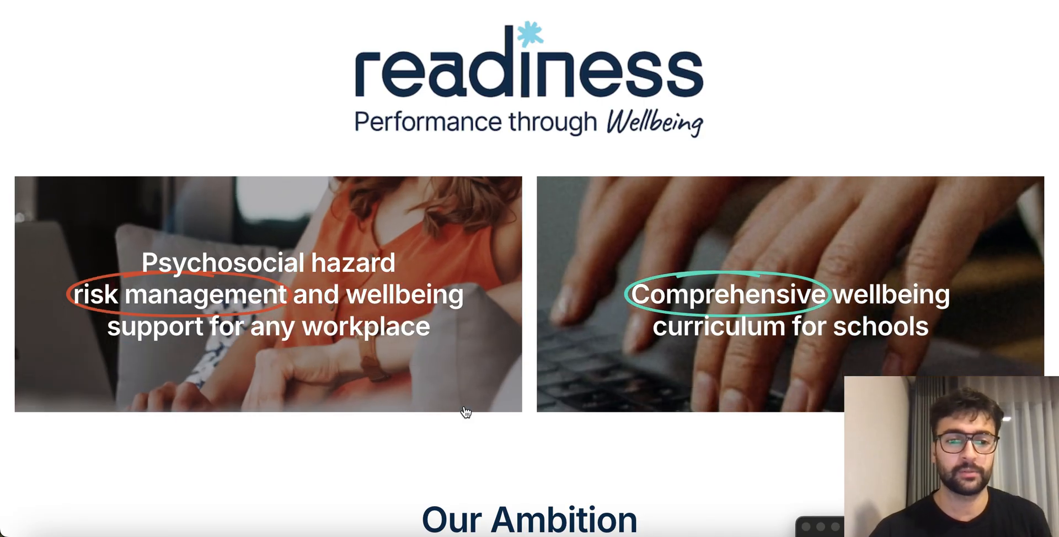
{"action": "scroll", "coordinate": [466, 411], "scroll_direction": "down", "scroll_amount": 5}
{"action": "left_click_drag", "start_coordinate": [217, 280], "coordinate": [611, 303]}
{"action": "left_click", "coordinate": [611, 302]}
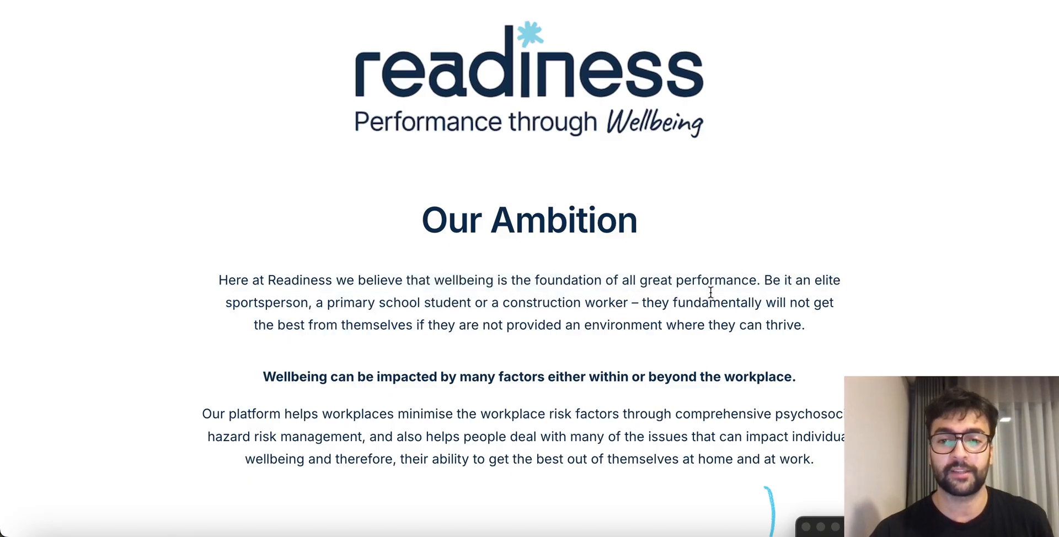
{"action": "left_click_drag", "start_coordinate": [226, 304], "coordinate": [289, 306]}
{"action": "left_click", "coordinate": [288, 306]}
{"action": "scroll", "coordinate": [317, 342], "scroll_direction": "down", "scroll_amount": 2}
{"action": "scroll", "coordinate": [316, 347], "scroll_direction": "down", "scroll_amount": 5}
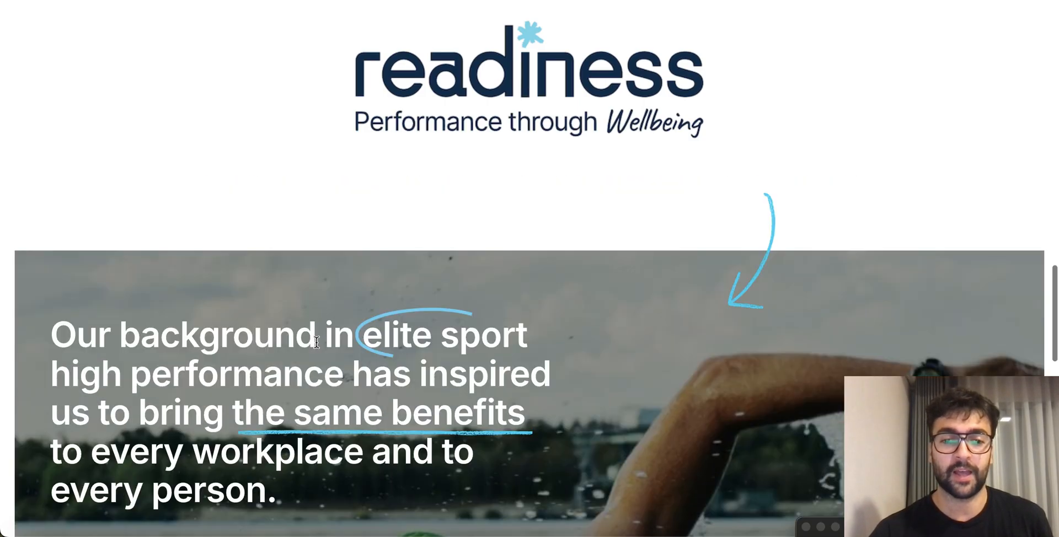